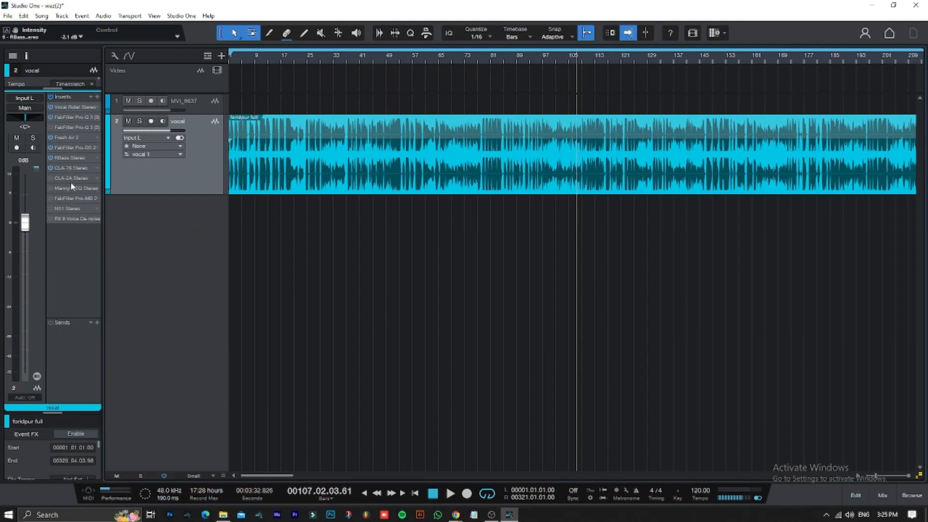
click(69, 169)
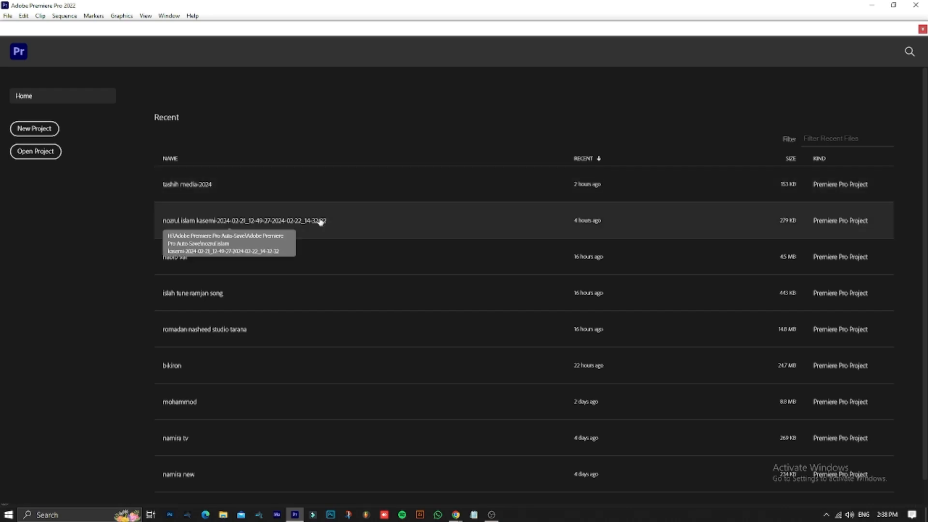
Step: Open the recent auto-saved project dated 2024-02-22_14-32-32 and place the playhead at about 00:10:56 in the MVI_1159 sequence
click(321, 222)
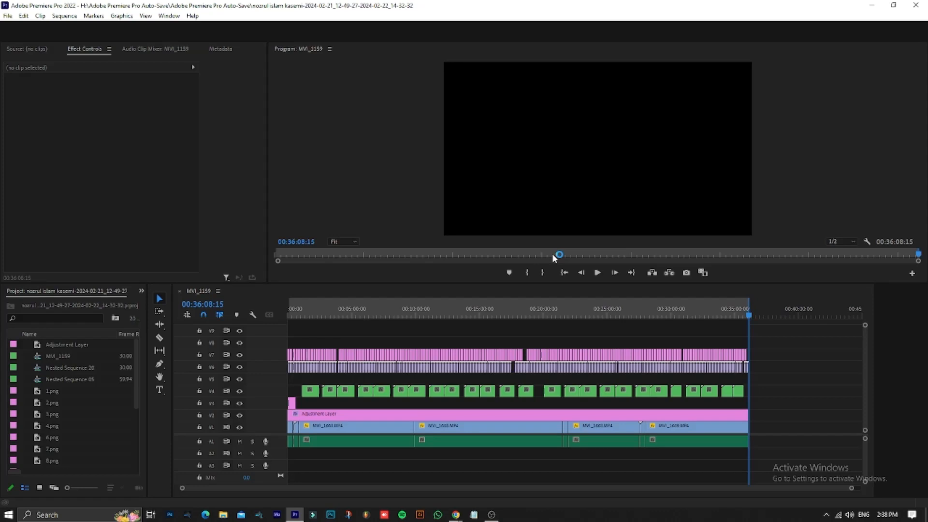
click(429, 313)
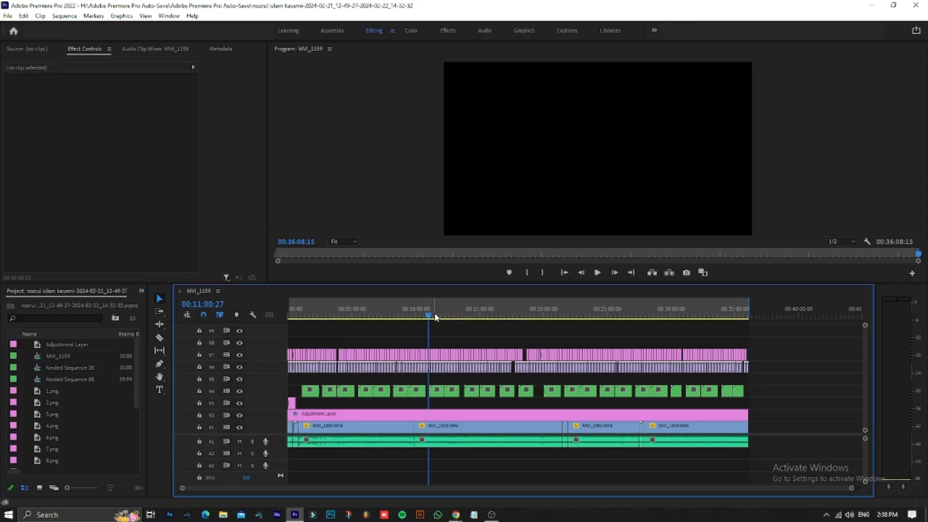
mouse_move(429, 316)
mouse_down()
mouse_move(379, 317)
mouse_move(427, 317)
mouse_up()
Step: Select the audio clips on track A1 and scrub through the MVI_1159 sequence from start to end to review the edit
drag(767, 445, 289, 442)
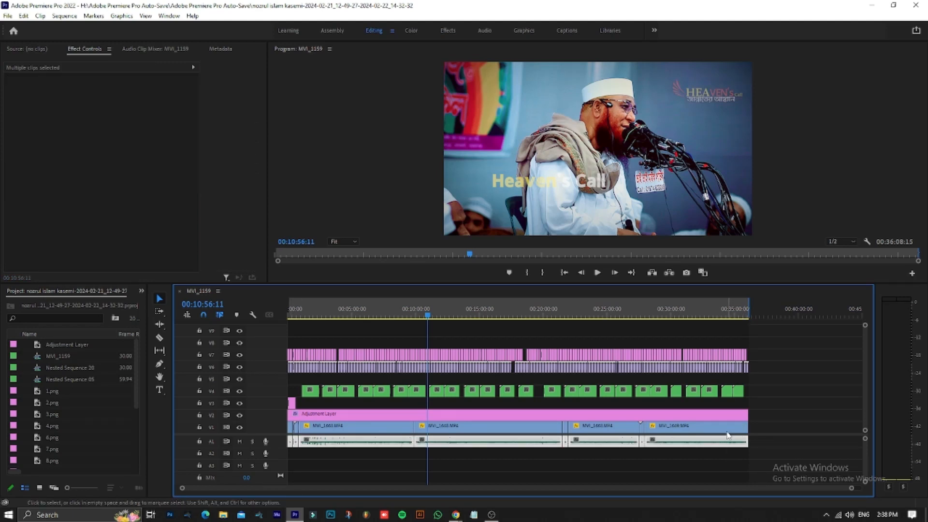
drag(425, 316, 352, 323)
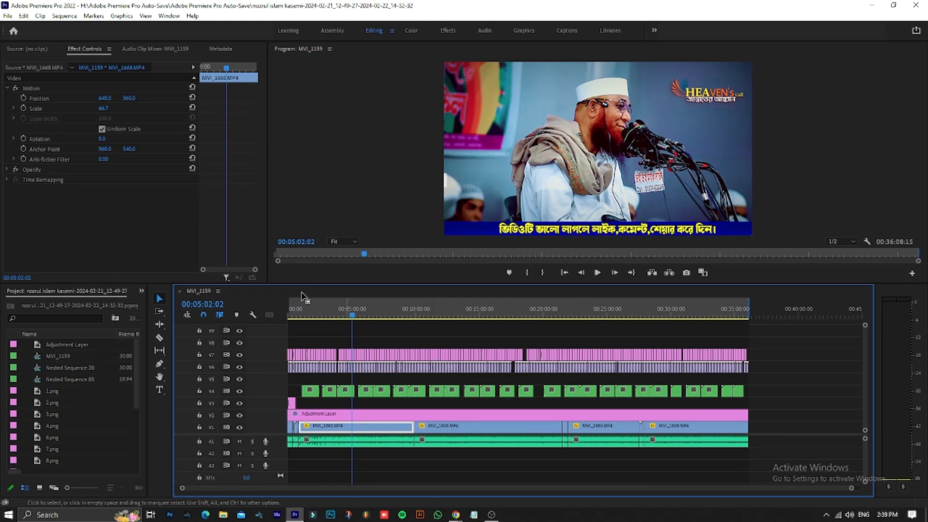
drag(356, 320, 245, 314)
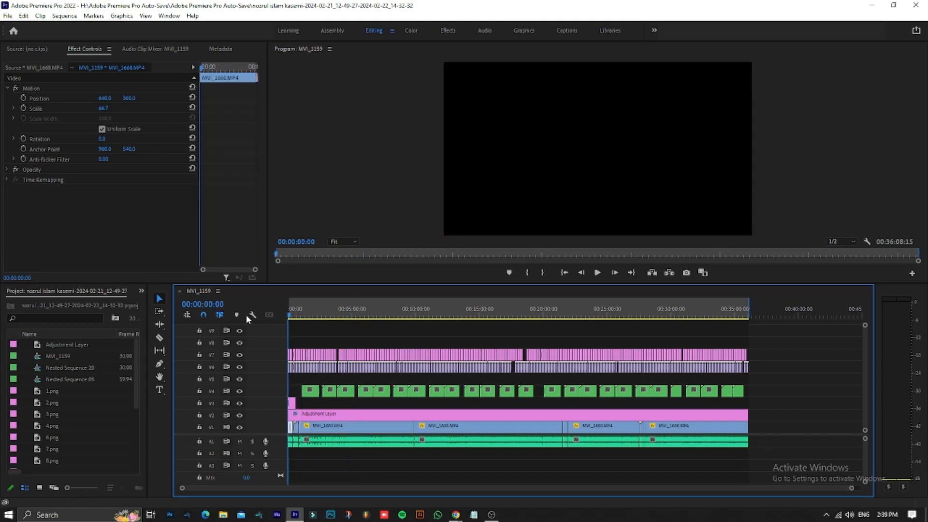
drag(426, 317, 749, 328)
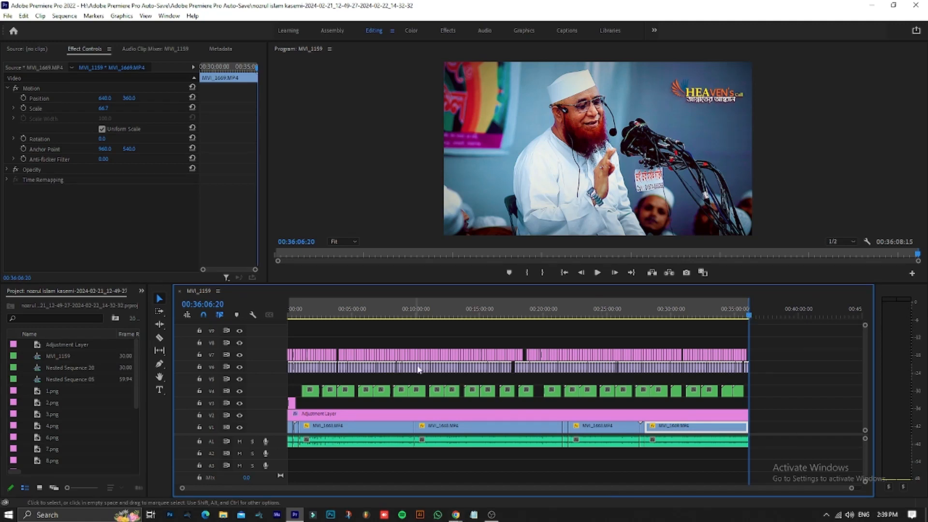
drag(766, 314, 235, 320)
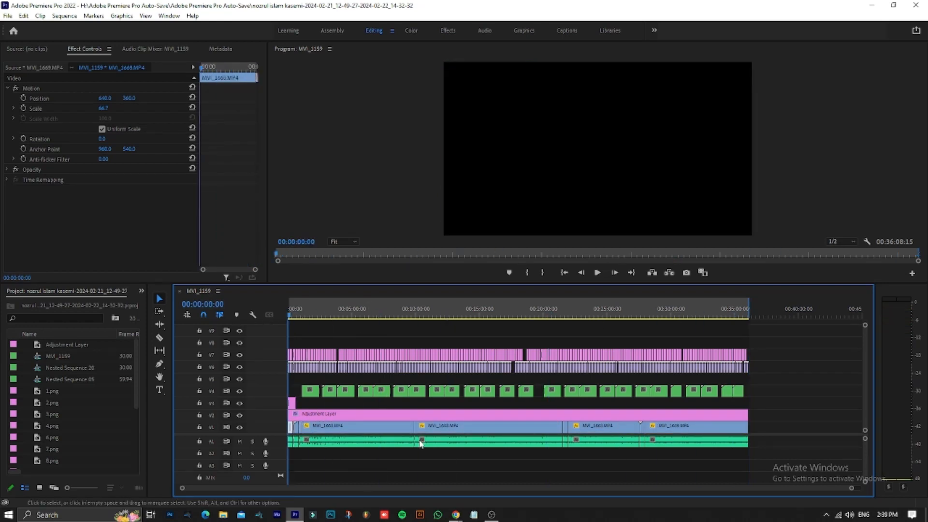
mouse_move(510, 443)
drag(292, 318, 740, 328)
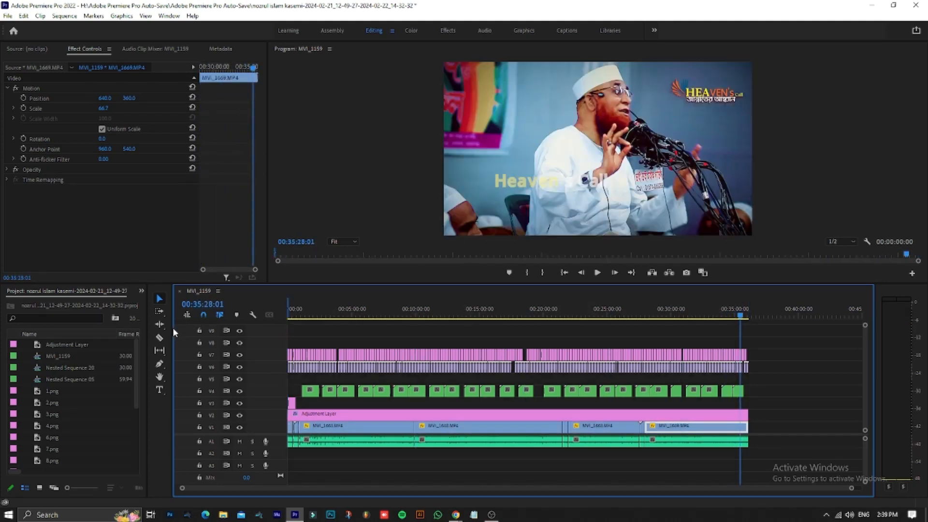
drag(740, 317, 289, 317)
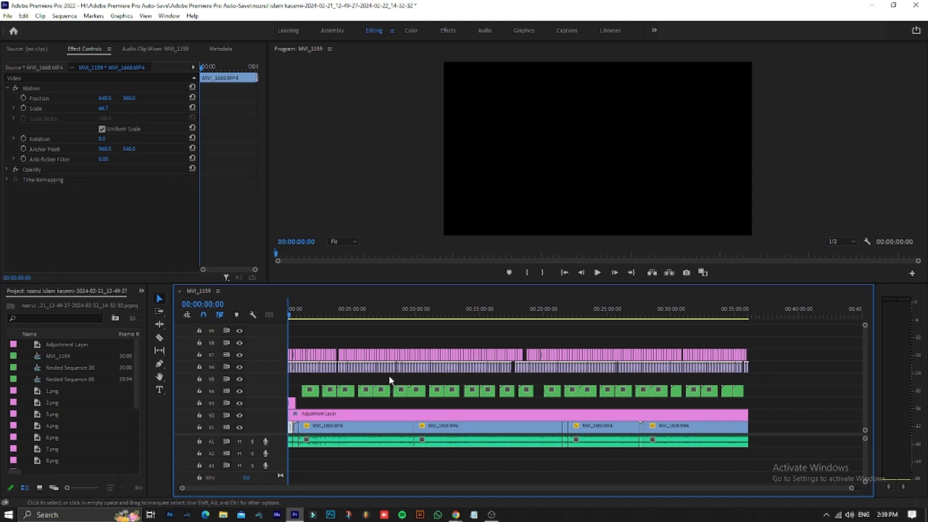
click(342, 317)
drag(342, 317, 348, 319)
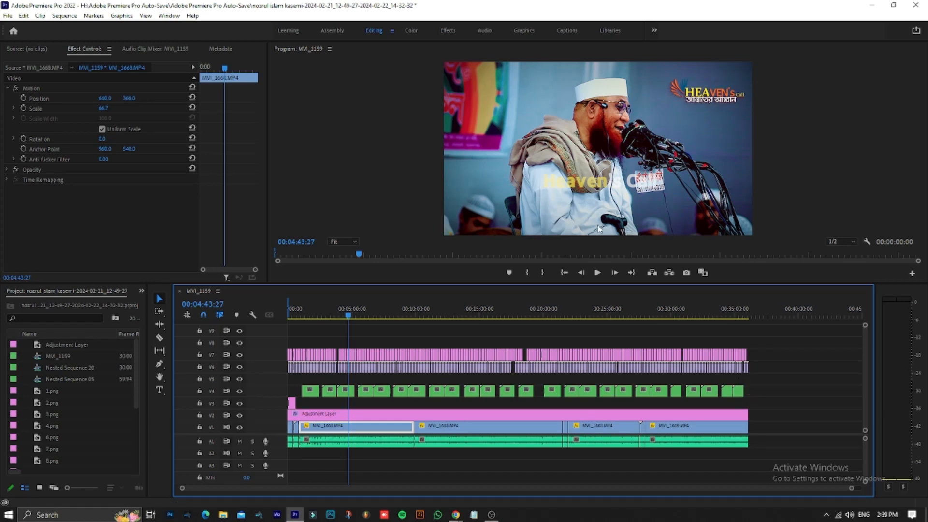
Step: Switch to the Google Meet call to check its participants and return to Premiere Pro
mouse_move(456, 514)
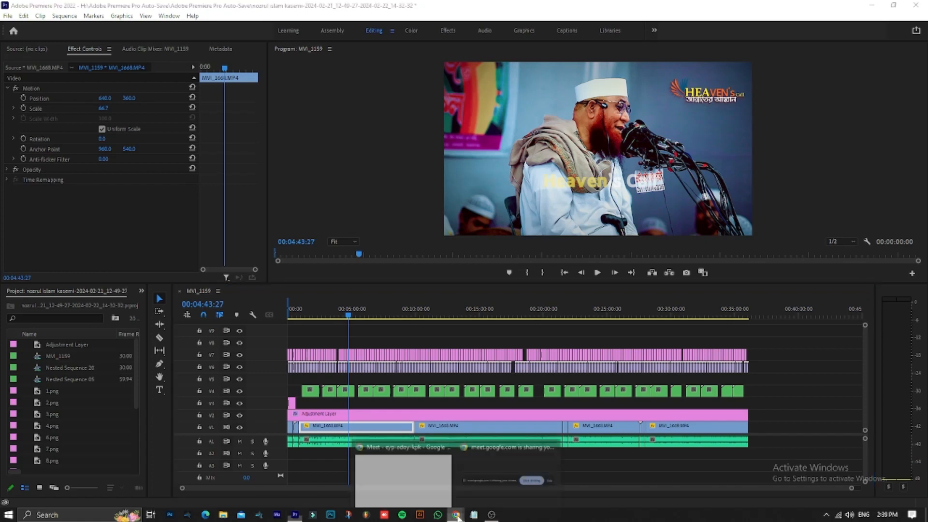
click(408, 473)
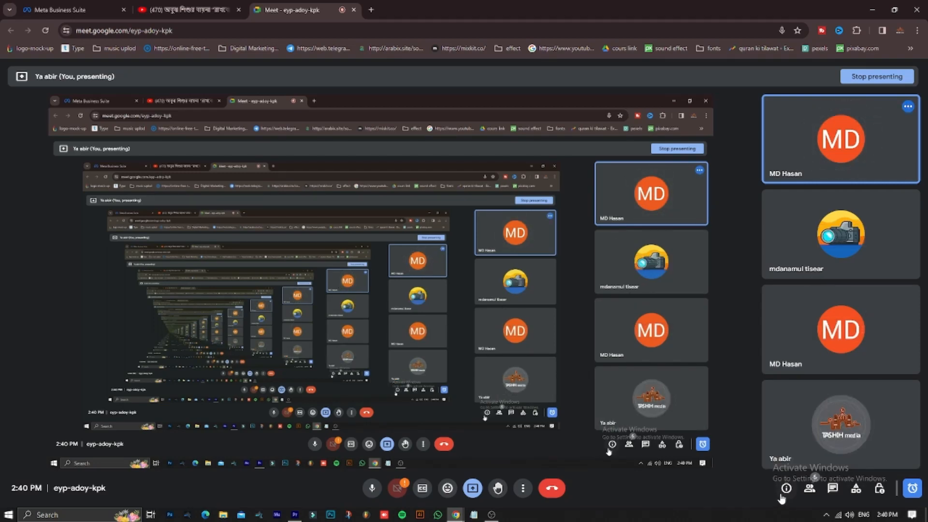
mouse_move(871, 240)
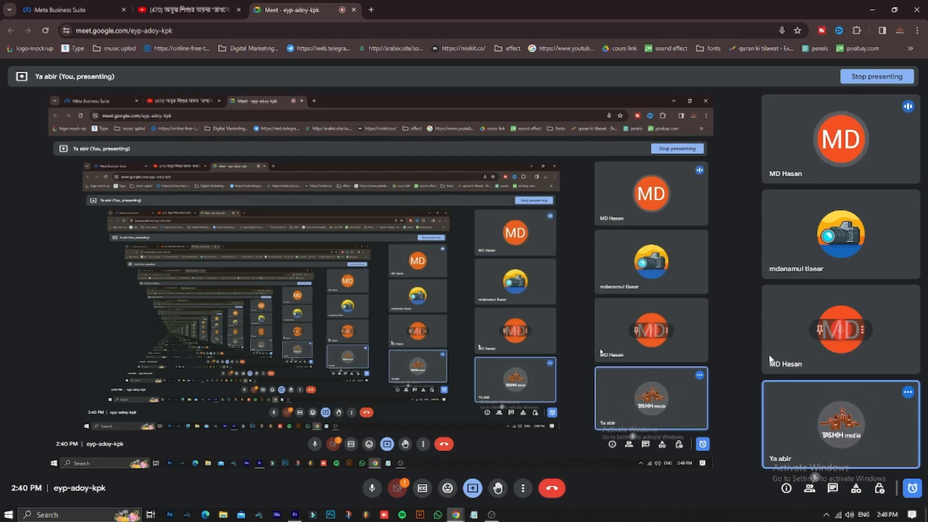
click(872, 10)
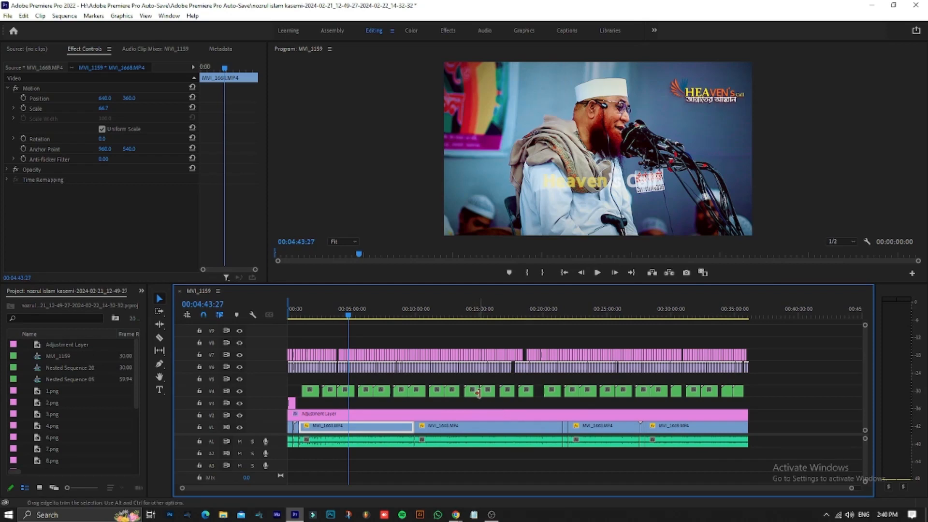
Step: Inspect all clips inside Nested Sequence 05 on track V4 and return to the MVI_1159 sequence
click(351, 314)
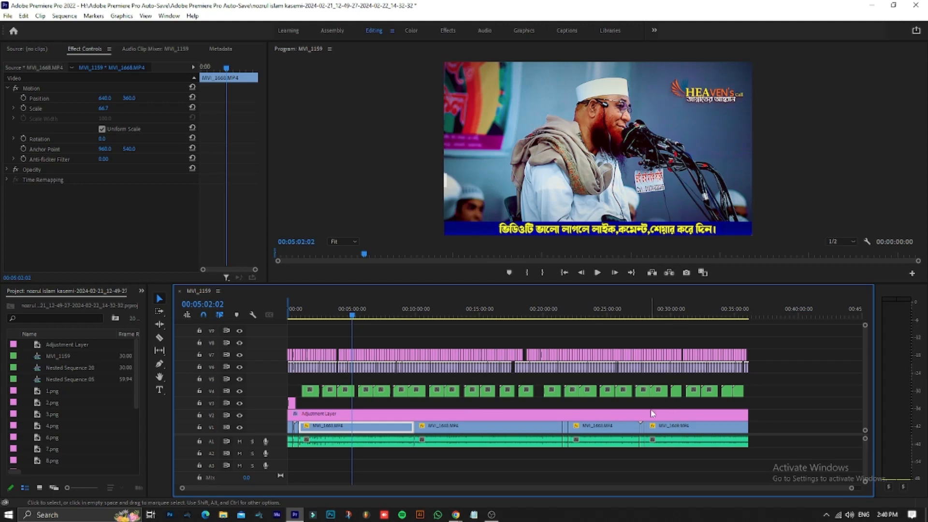
click(363, 390)
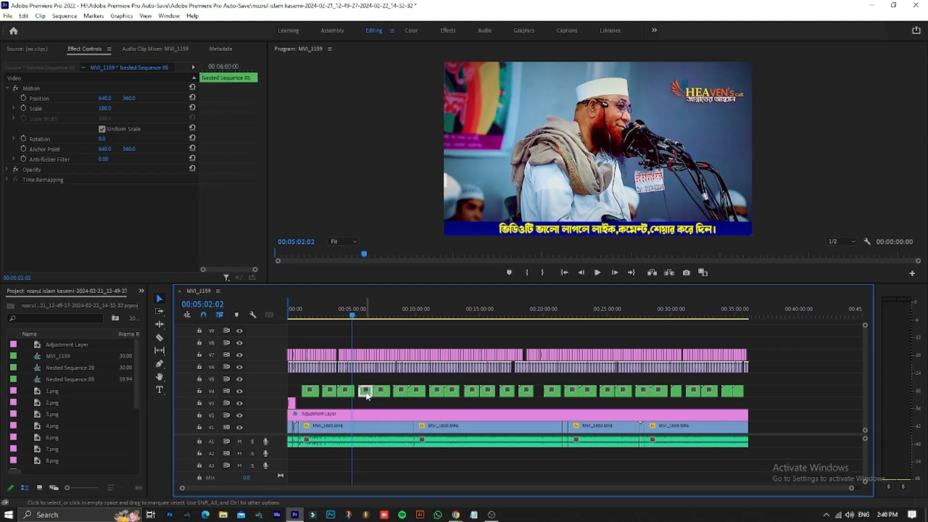
double_click(365, 390)
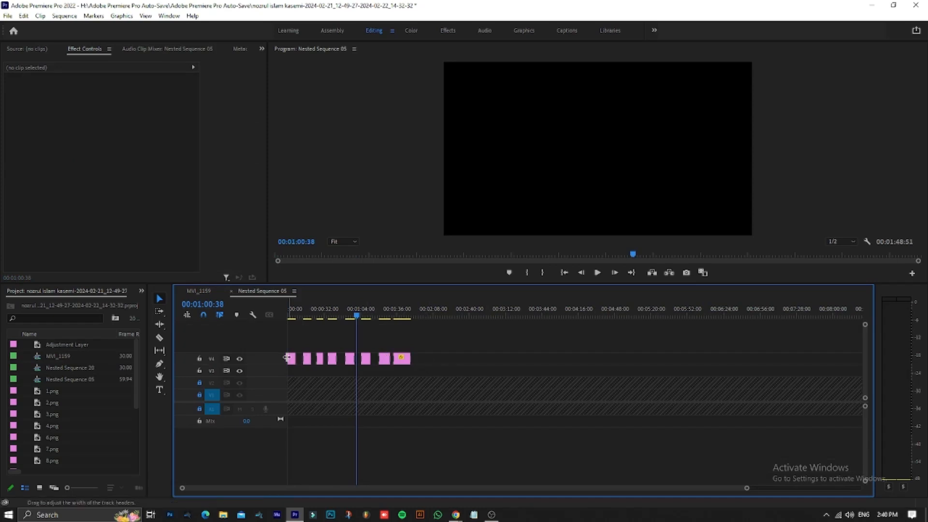
drag(445, 352, 286, 360)
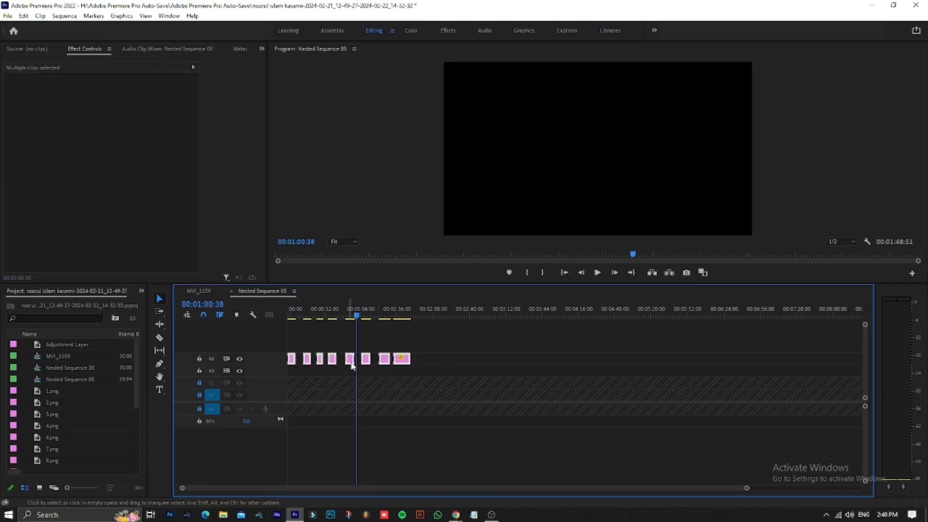
right_click(335, 360)
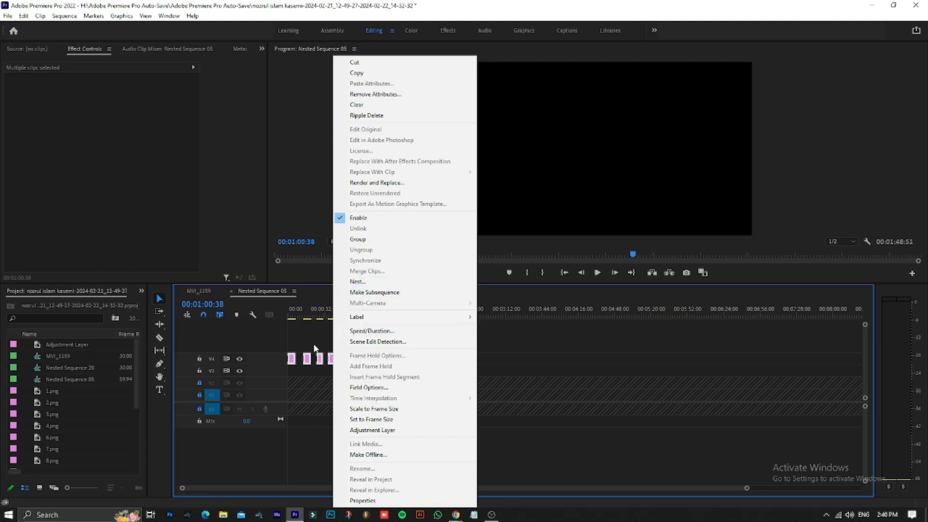
click(212, 286)
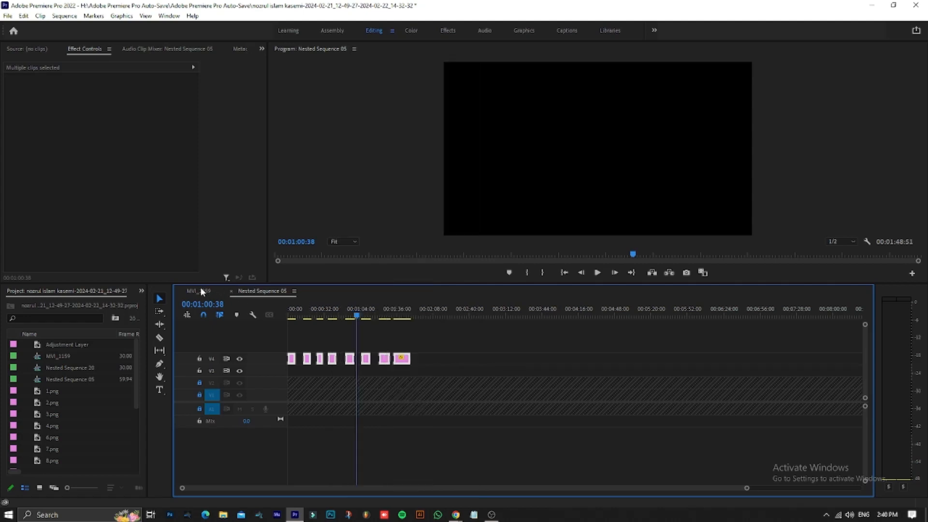
click(200, 286)
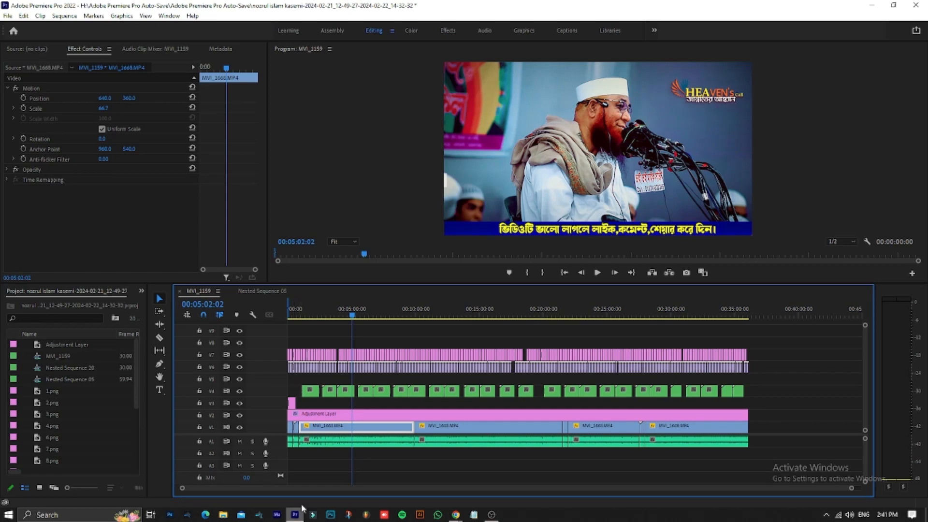
Step: Mute the second listed participant in the Google Meet call and switch back to Premiere Pro
mouse_move(457, 517)
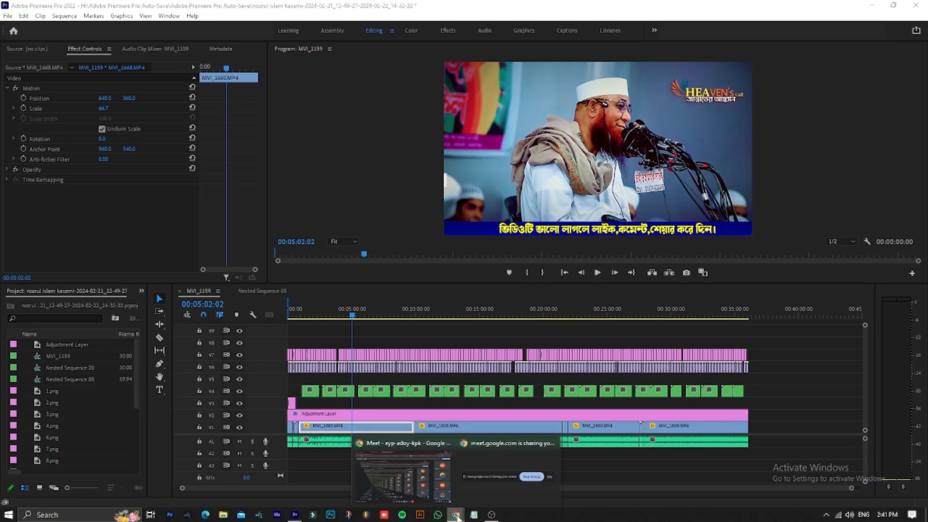
click(405, 471)
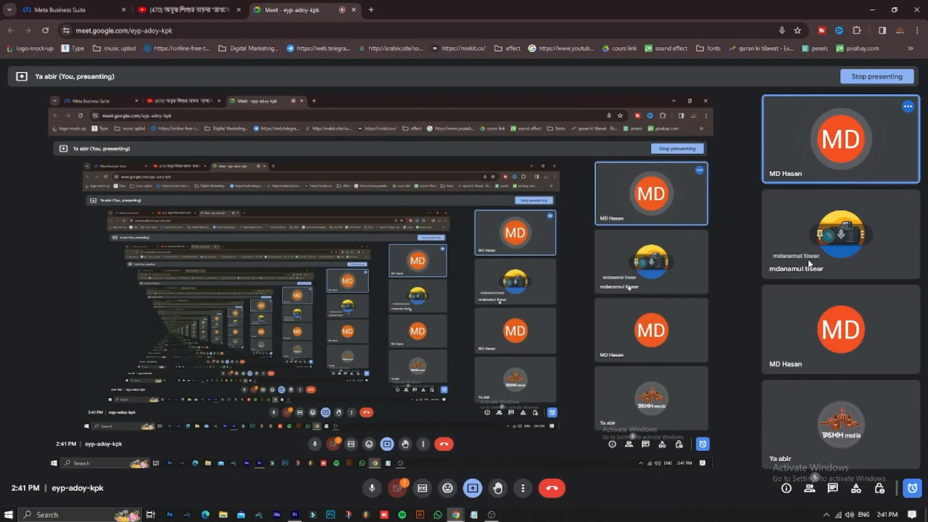
click(842, 235)
click(531, 303)
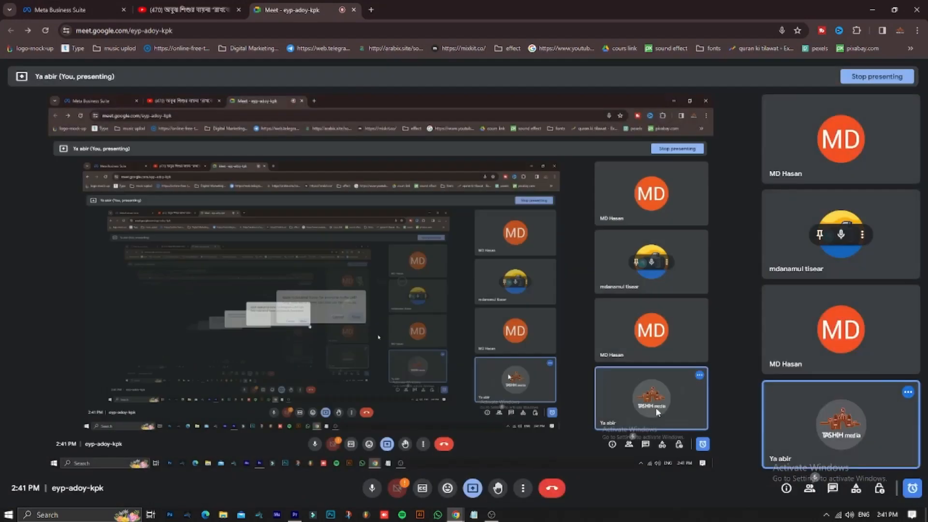
click(295, 515)
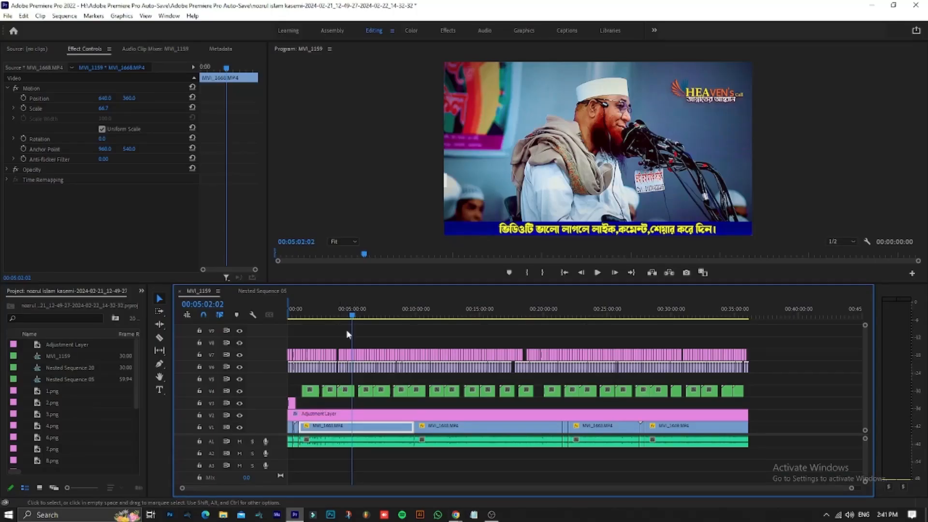
Step: Move the playhead to 00:05:54:09 and select the Render.avi logo clip there on track V6
click(364, 314)
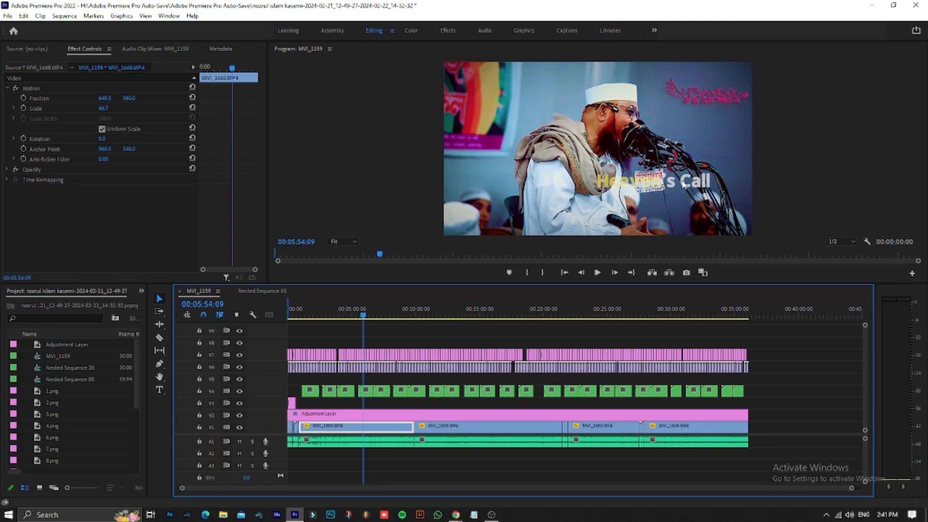
drag(851, 489, 586, 492)
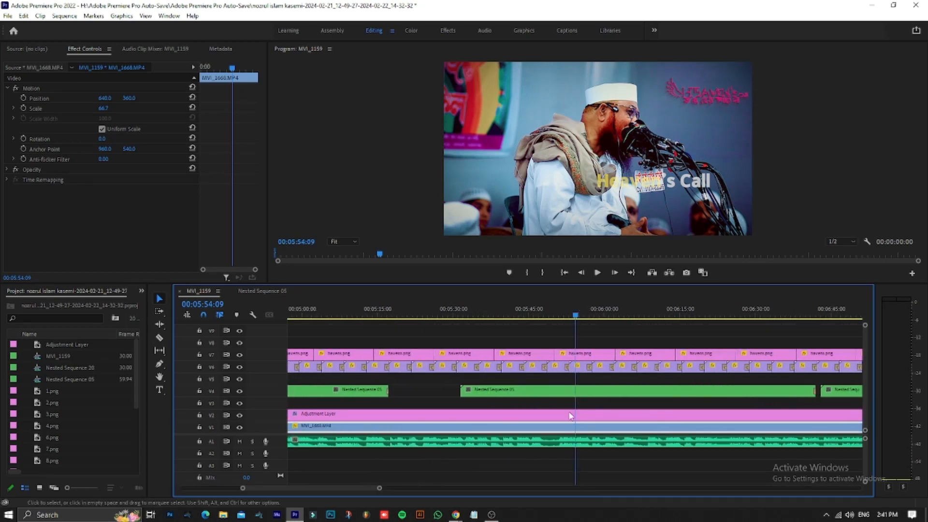
click(579, 368)
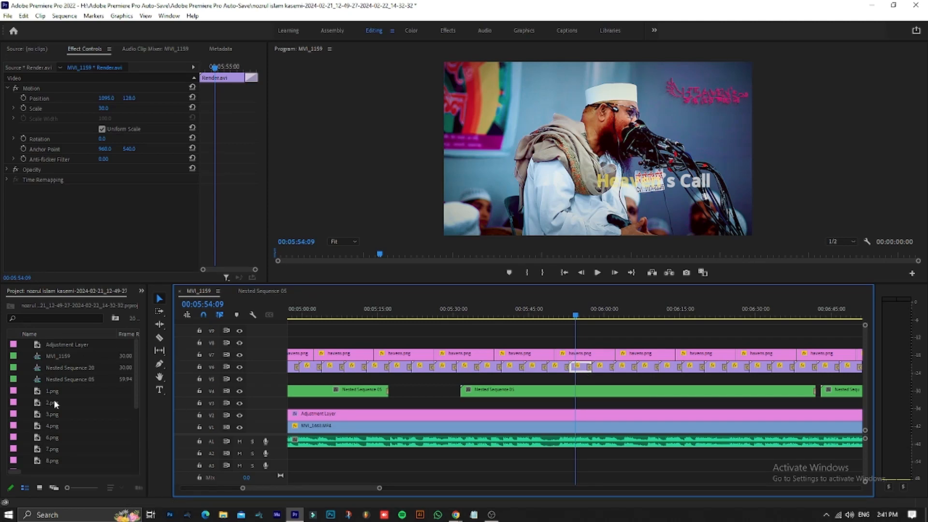
Step: Preview the project images 20240219_230441.png, Asset 5.png and the water-mark PNG in the Source Monitor
click(134, 369)
drag(136, 370, 137, 434)
double_click(41, 380)
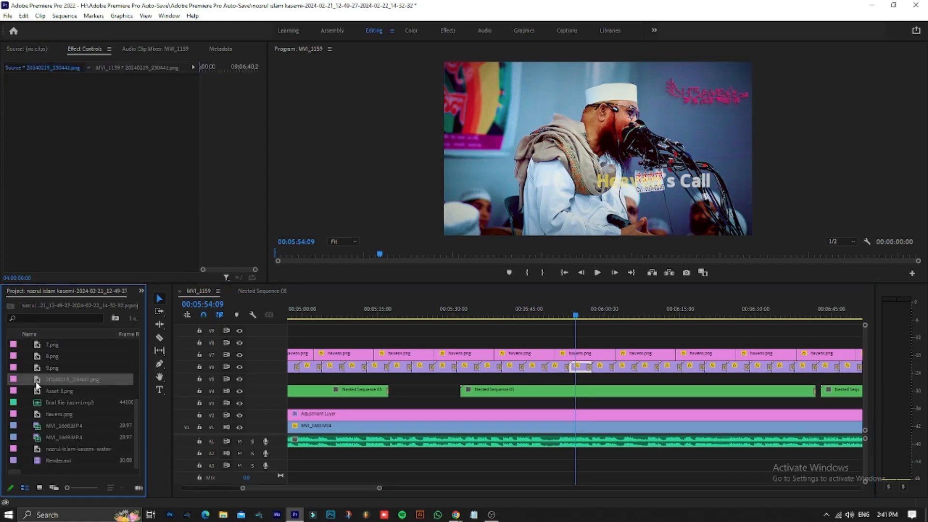
double_click(39, 391)
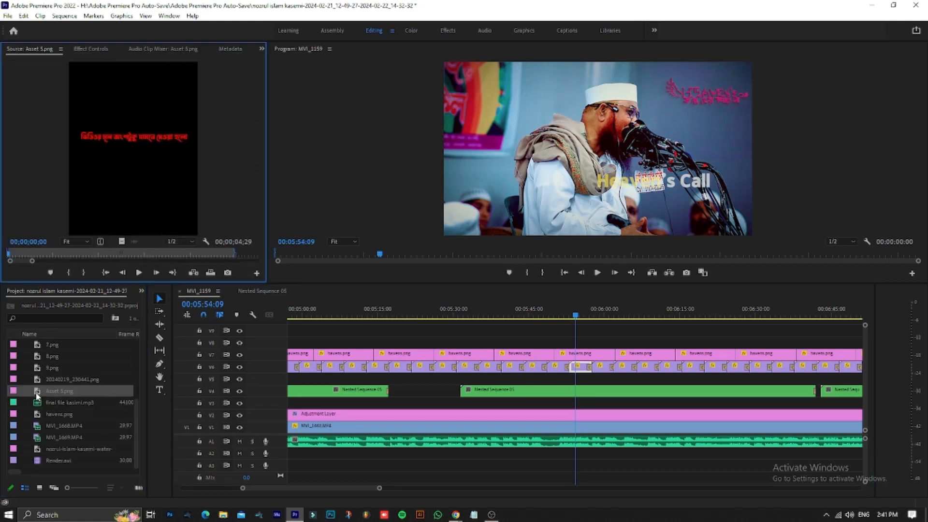
scroll(46, 454, up, 1)
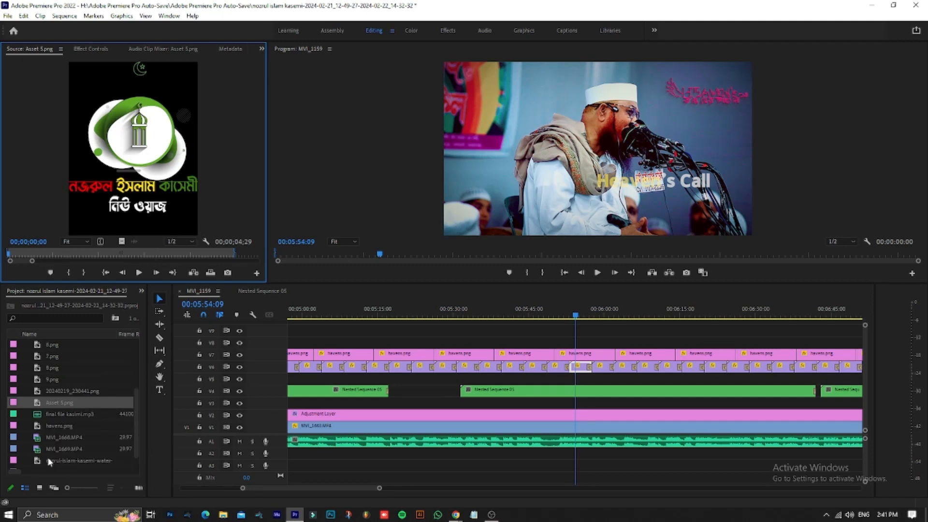
double_click(38, 462)
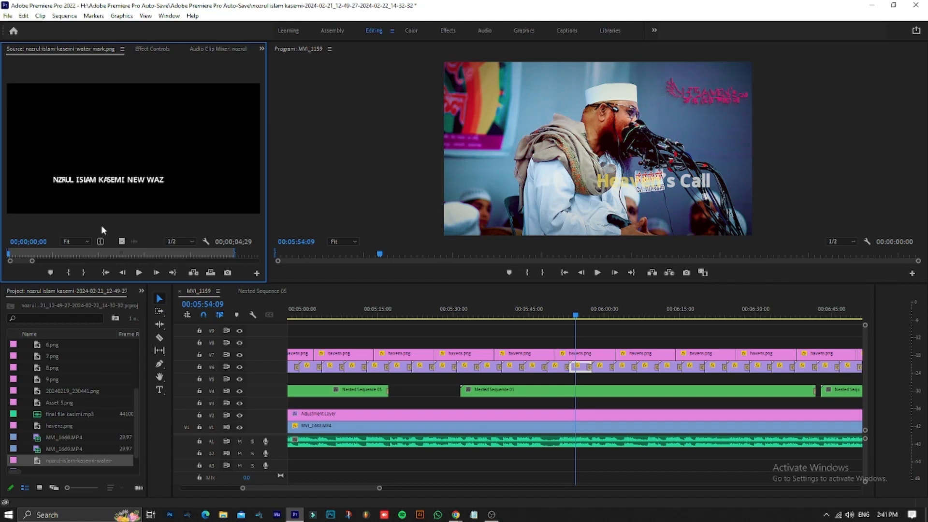
Step: Place the water-mark PNG on track V8 around 00:05:23, hide track V7, and select the new clip
drag(36, 463, 417, 342)
click(418, 314)
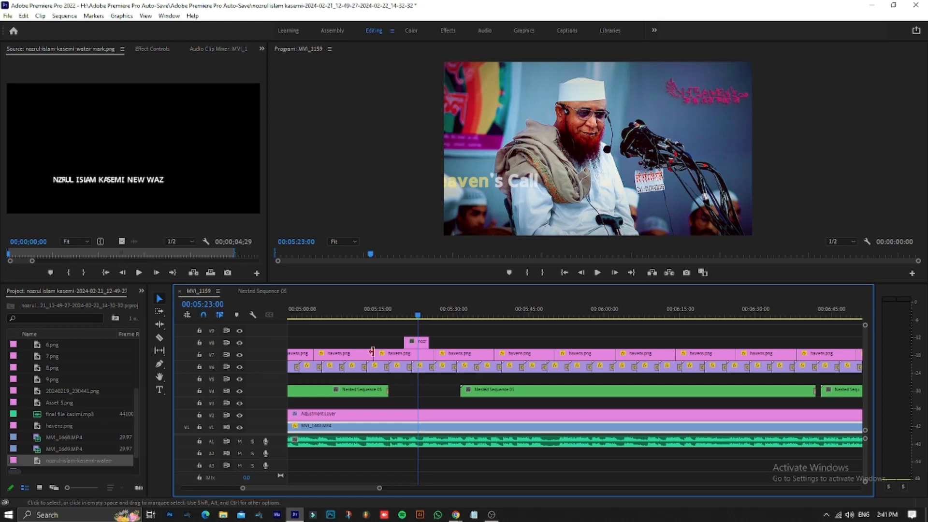
click(239, 354)
click(417, 315)
click(419, 346)
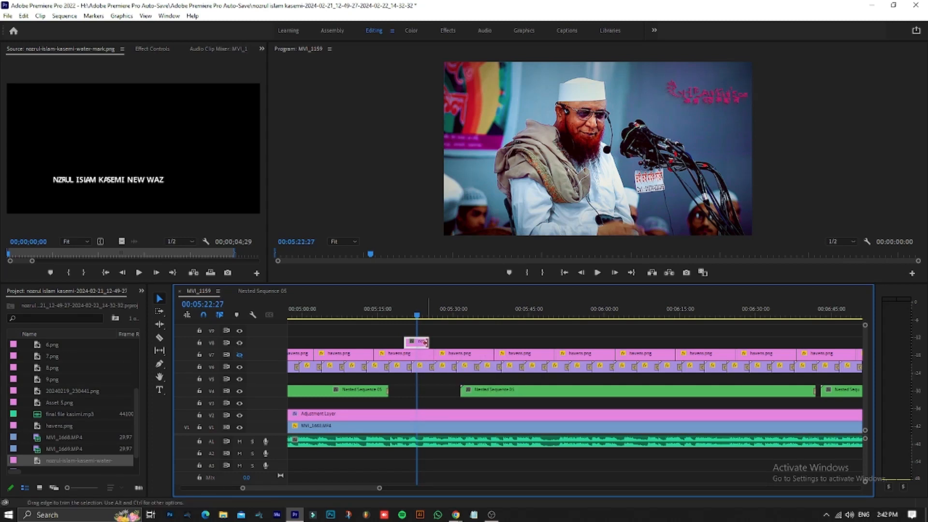
Step: Extend the water-mark clip on track V8 to about 00:05:35 and set it to frame size
drag(433, 342, 478, 342)
click(431, 315)
right_click(443, 346)
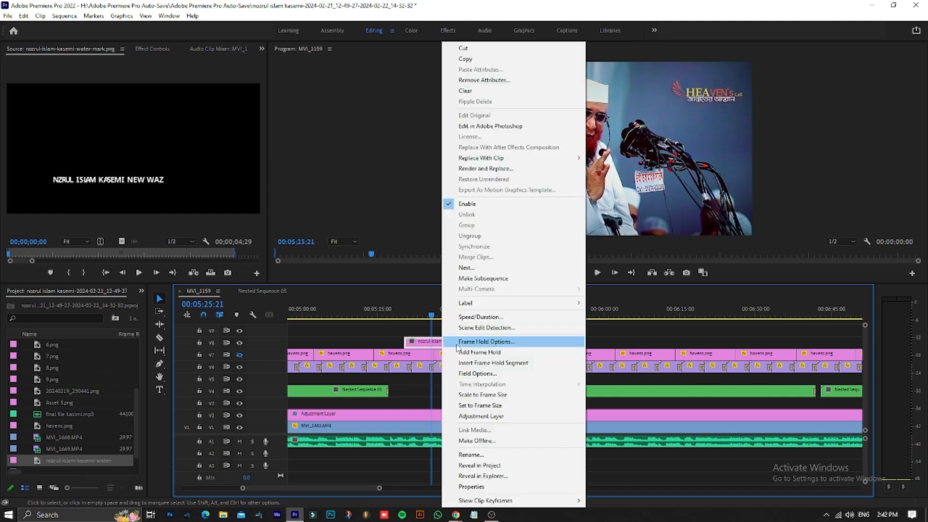
click(468, 406)
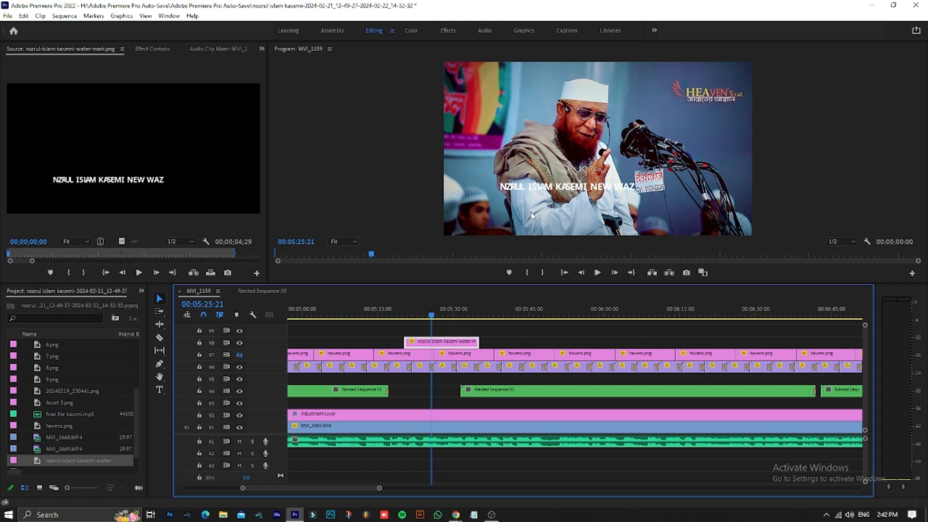
Step: With the playhead near the water-mark clip's start, set the clip's horizontal position to 1629, towards the frame's right edge
drag(431, 318, 406, 316)
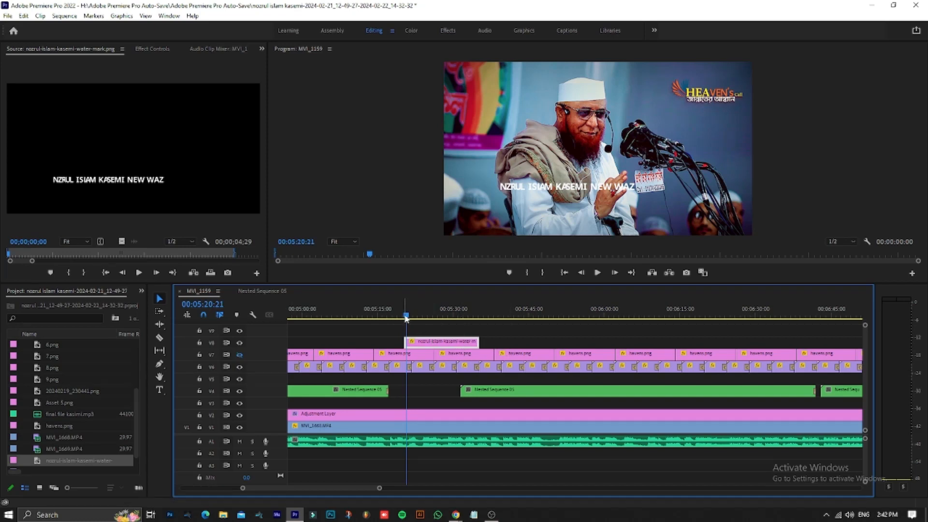
drag(406, 318, 405, 317)
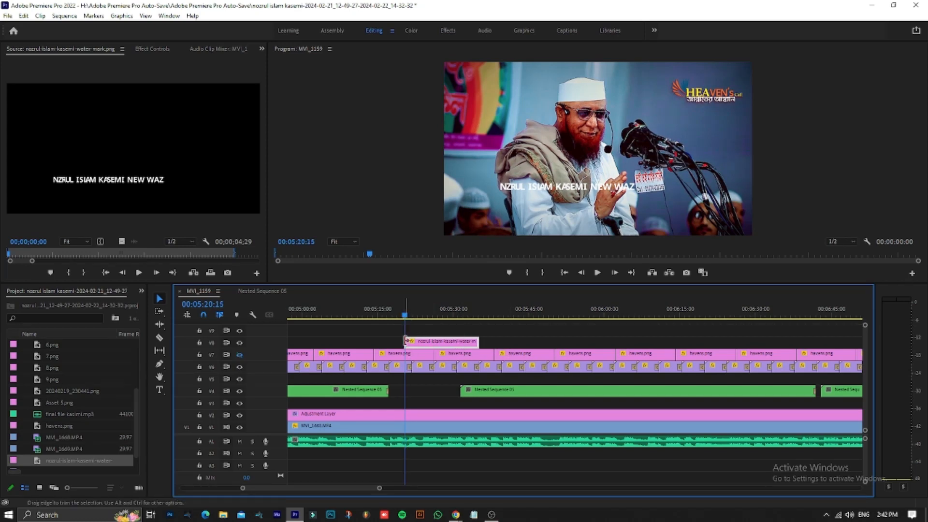
click(153, 49)
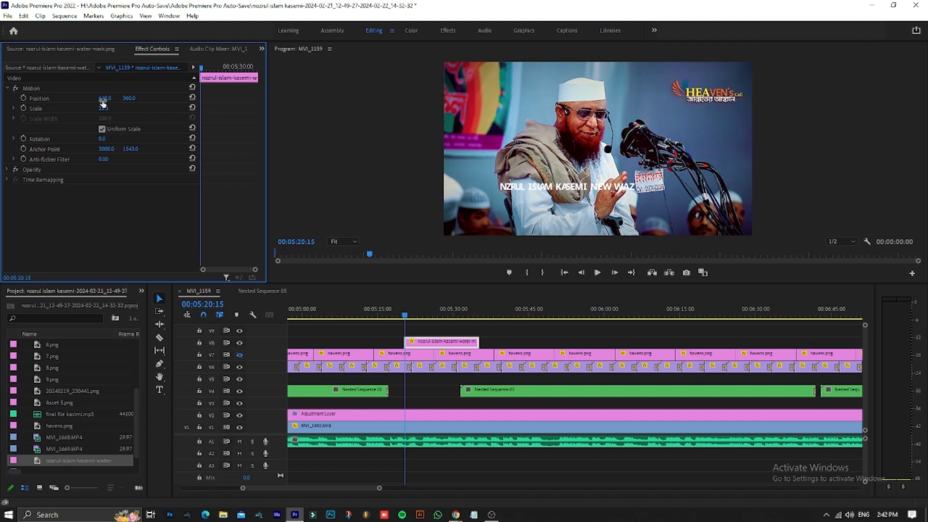
drag(101, 100, 240, 100)
drag(330, 100, 700, 100)
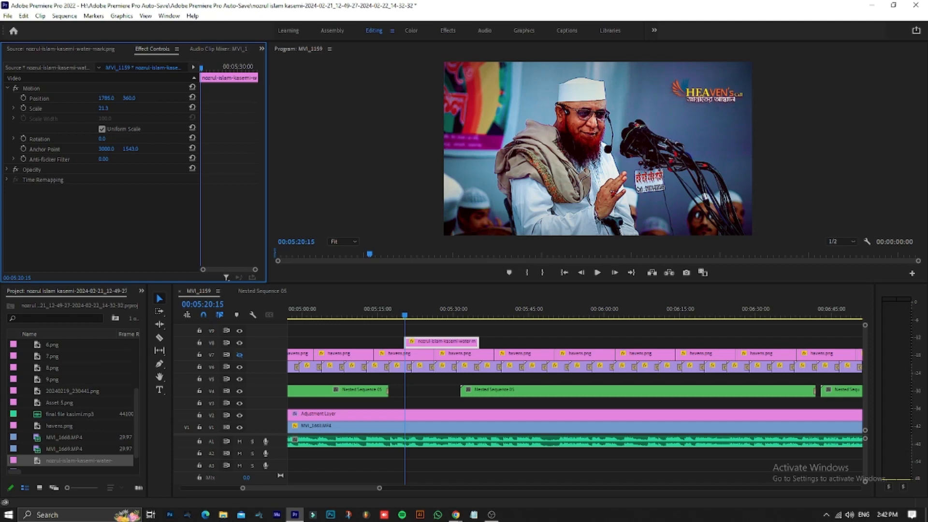
drag(106, 98, 103, 98)
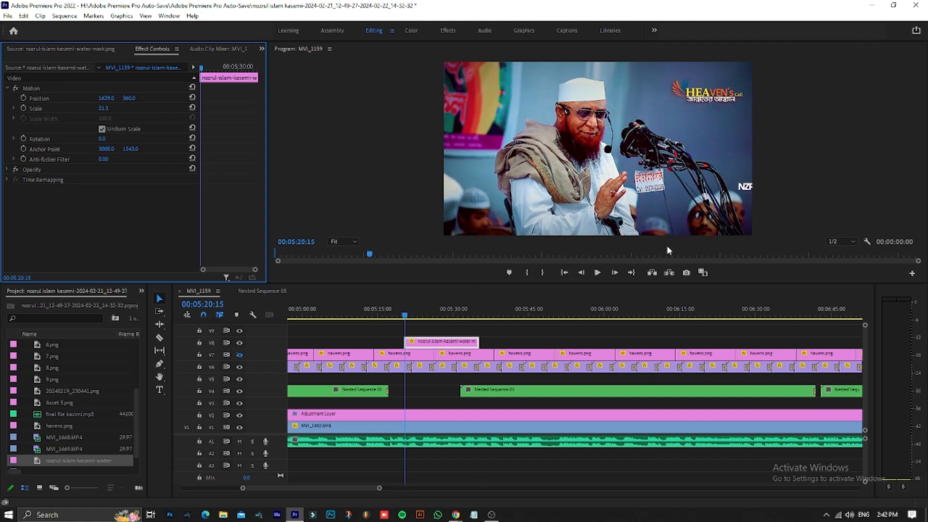
Step: Add the first position keyframe to the water-mark clip at 00:05:20:12
click(405, 318)
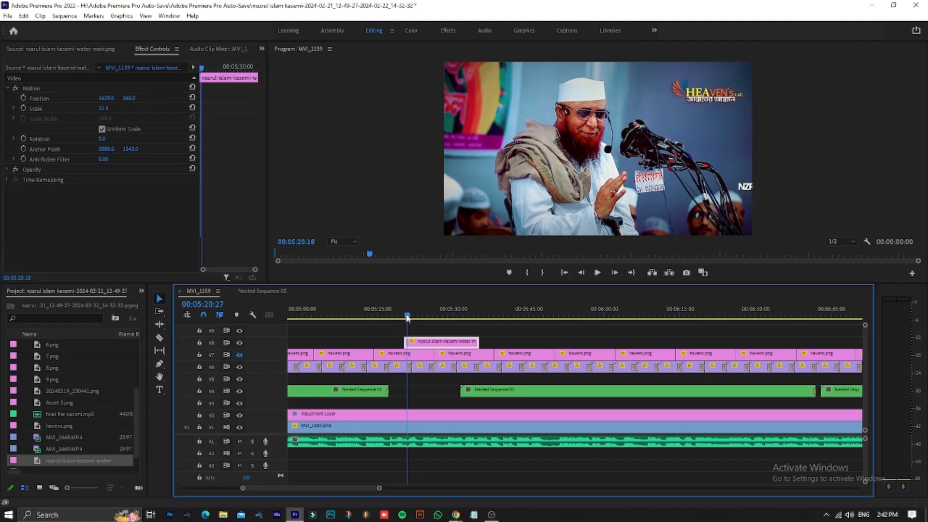
drag(405, 317, 404, 317)
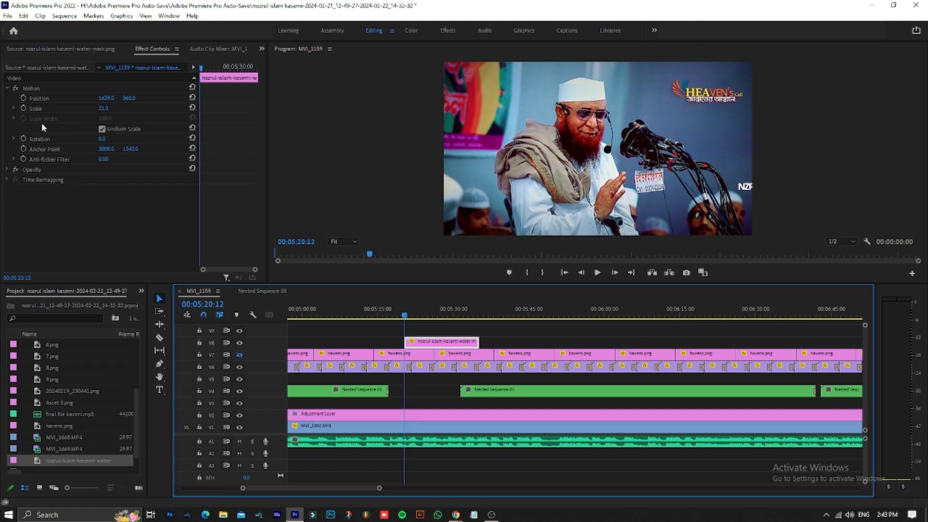
click(22, 97)
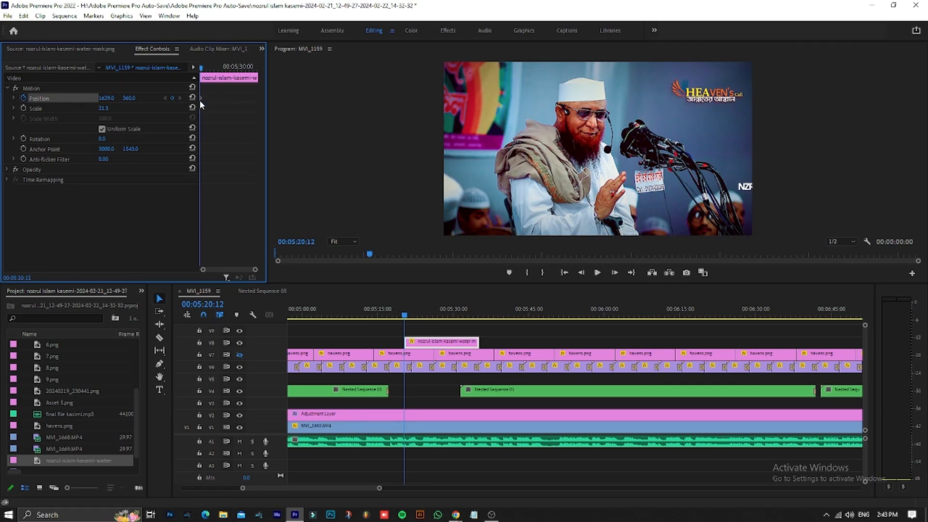
Step: At 00:05:34:27, keyframe the water-mark clip's horizontal position at -140 to animate the text across the frame
drag(201, 68, 204, 68)
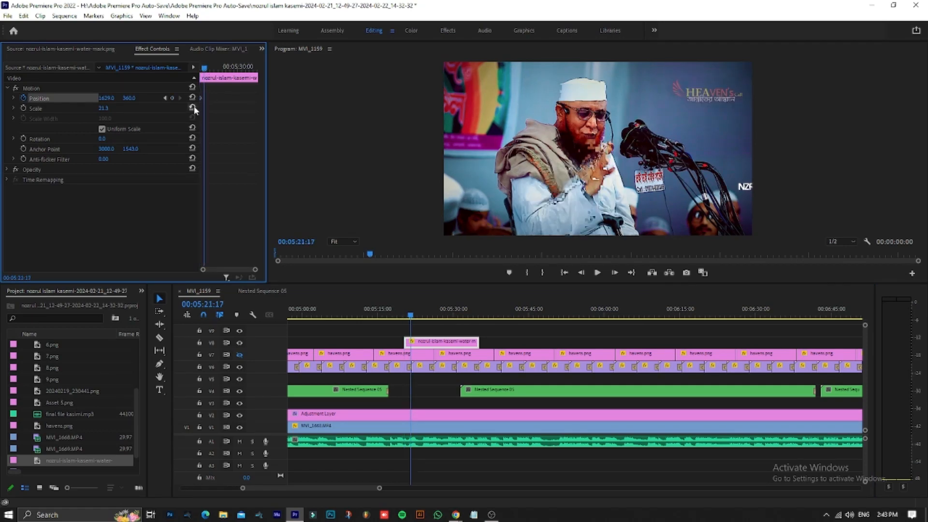
click(411, 315)
drag(411, 315, 477, 321)
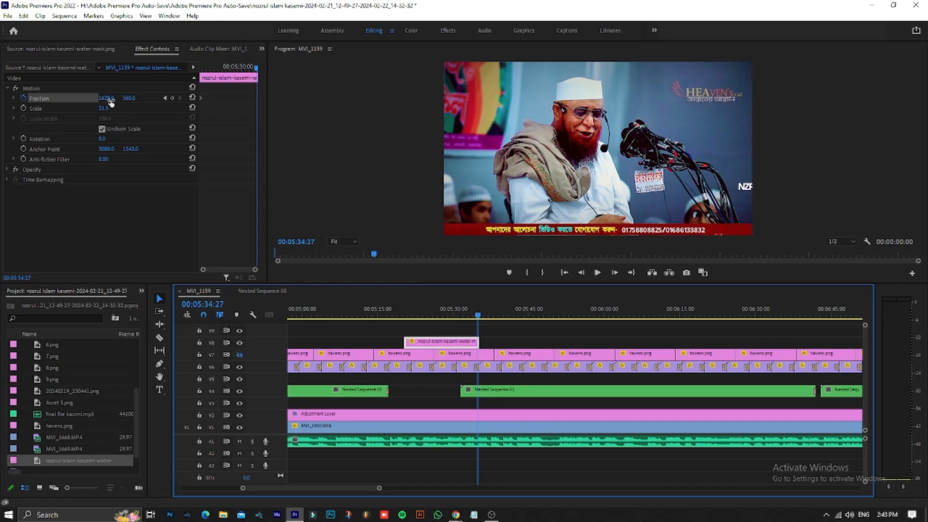
drag(107, 98, 13, 98)
drag(105, 98, 43, 98)
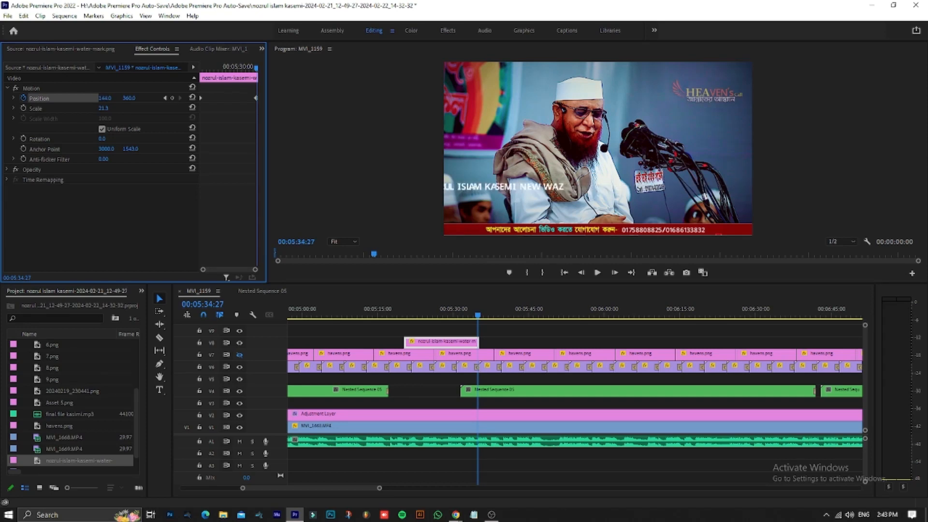
drag(104, 99, 63, 98)
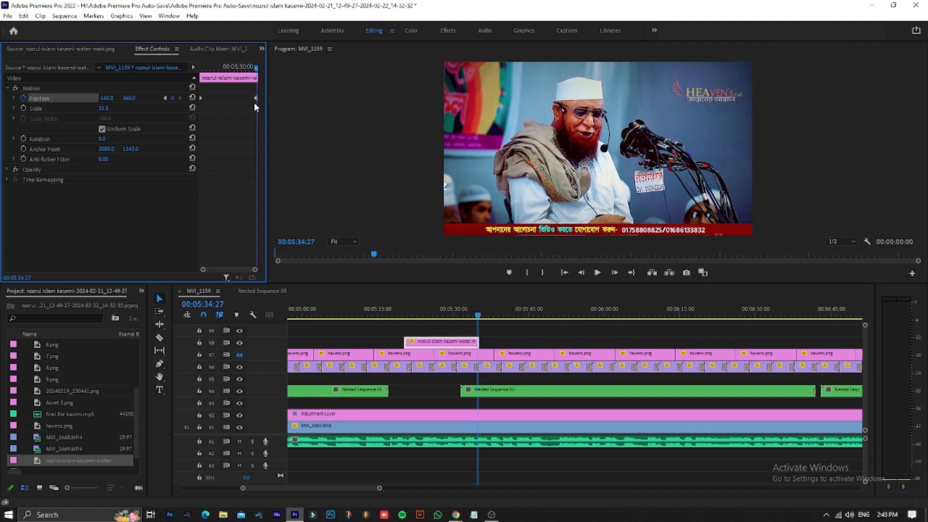
Step: Play back the water-mark animation from about 00:05:21 to check the text's movement
drag(482, 313, 408, 314)
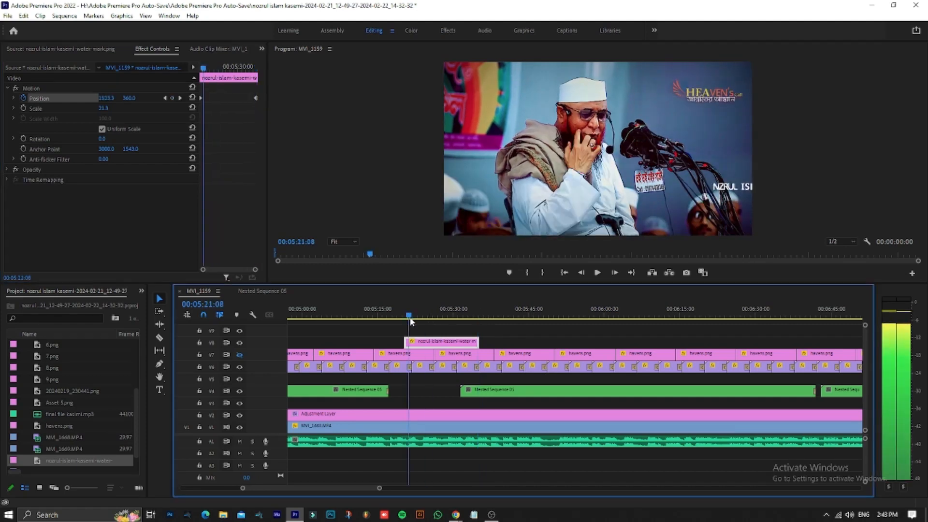
click(597, 273)
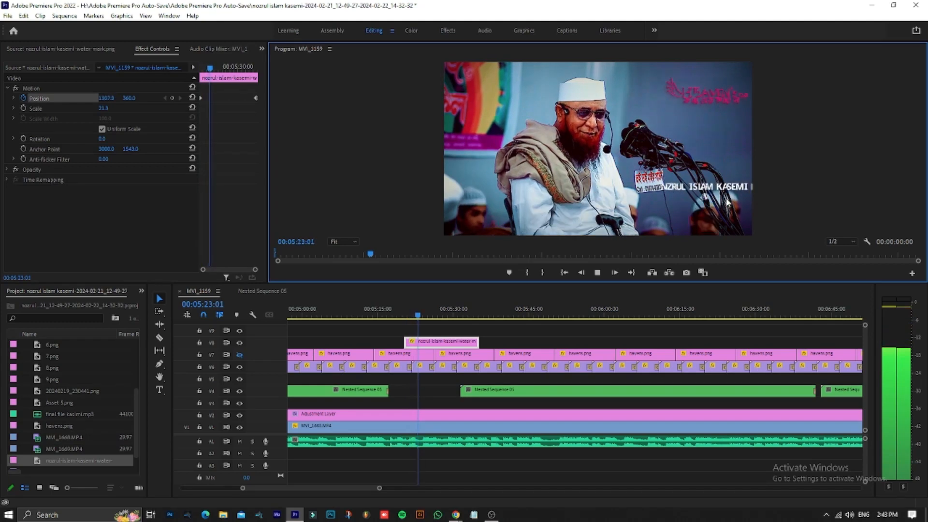
key(space)
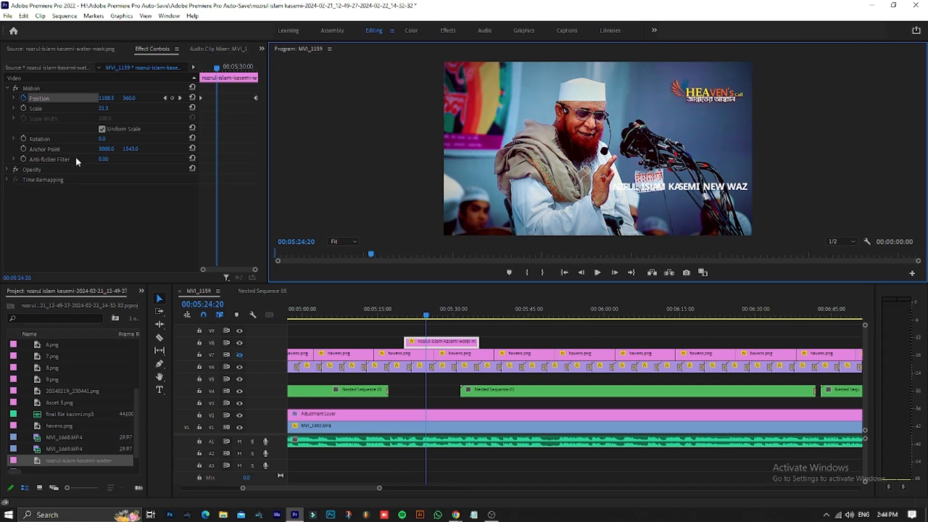
Step: Try the water-mark clip's opacity at 50% and settle on 30%
click(12, 117)
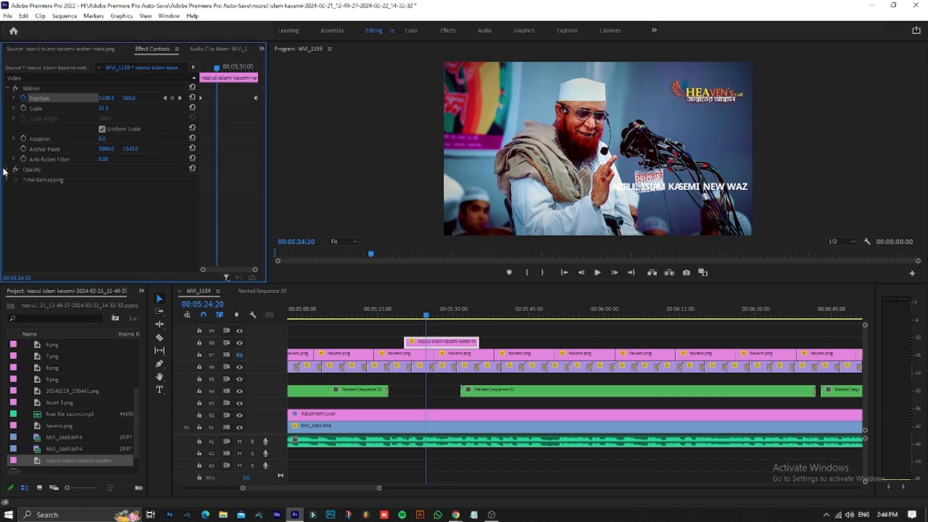
click(9, 170)
click(8, 170)
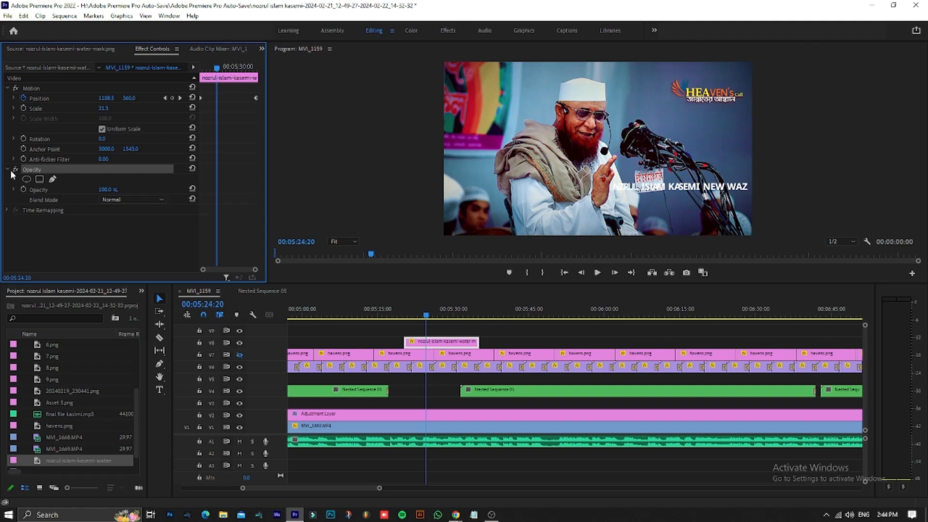
click(112, 190)
text(50)
key(Return)
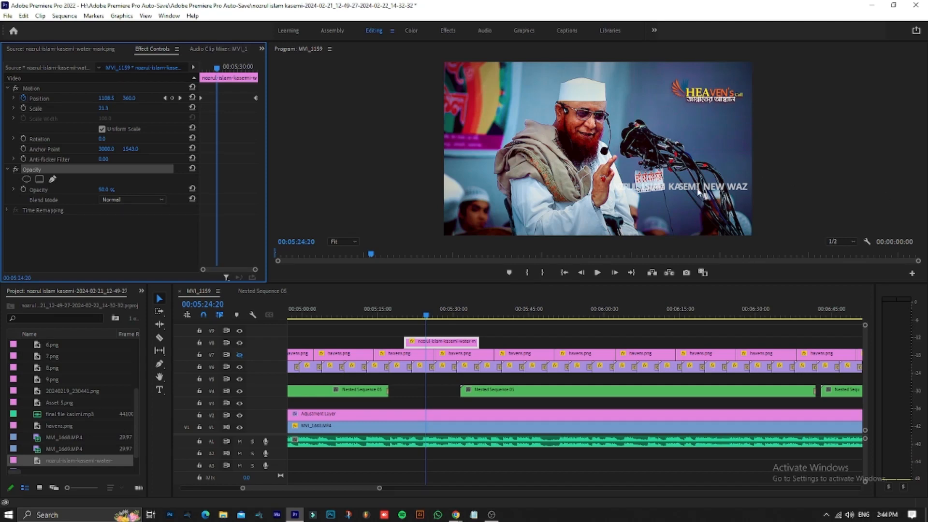
click(112, 188)
text(30)
key(Return)
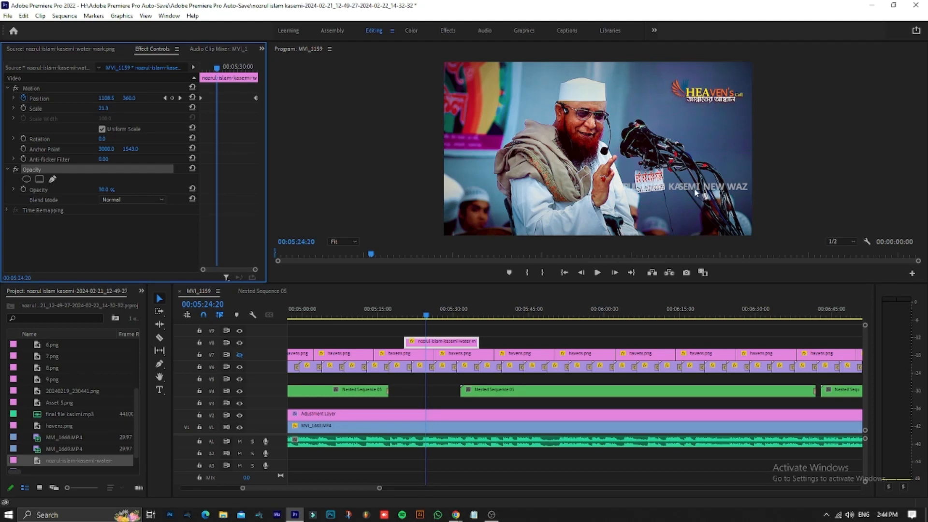
Step: Mark the sequence's Out point at the end of the footage, at 00:36:08:06
drag(380, 487, 592, 484)
click(790, 312)
drag(583, 317, 631, 321)
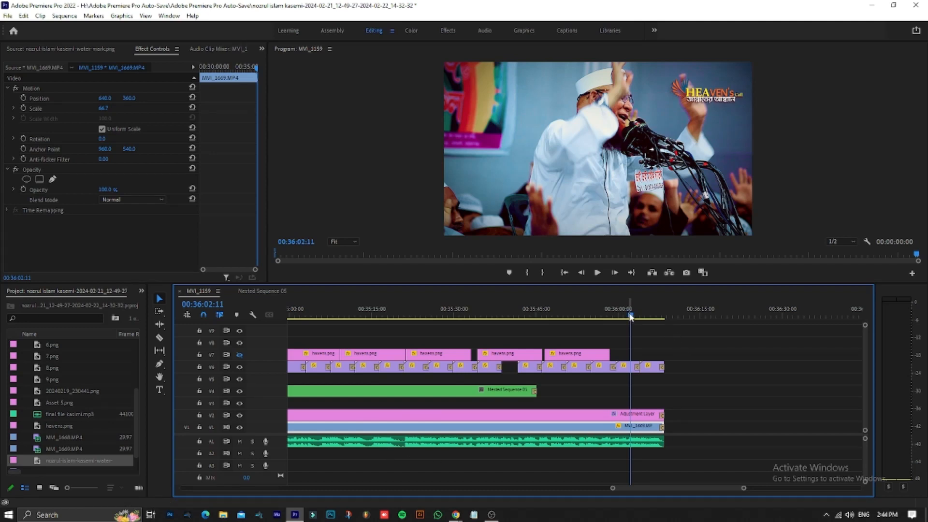
drag(631, 318, 663, 321)
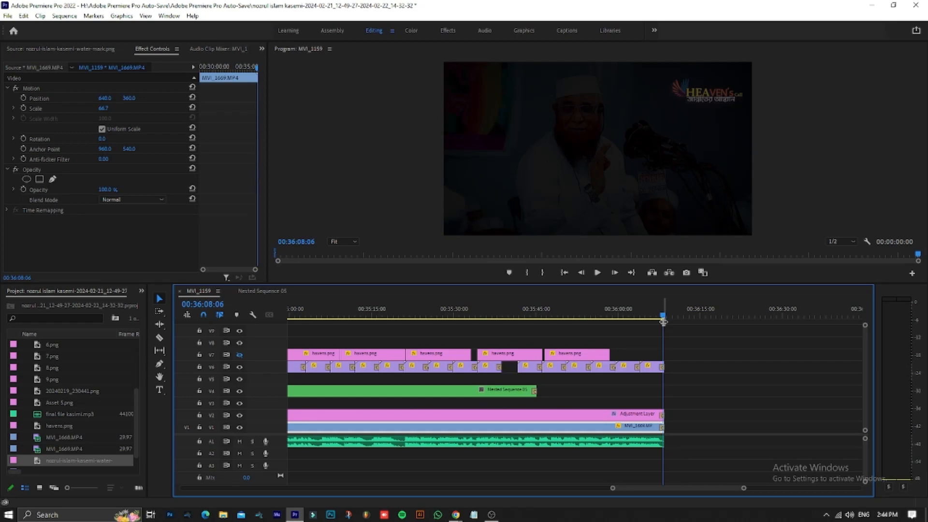
key(o)
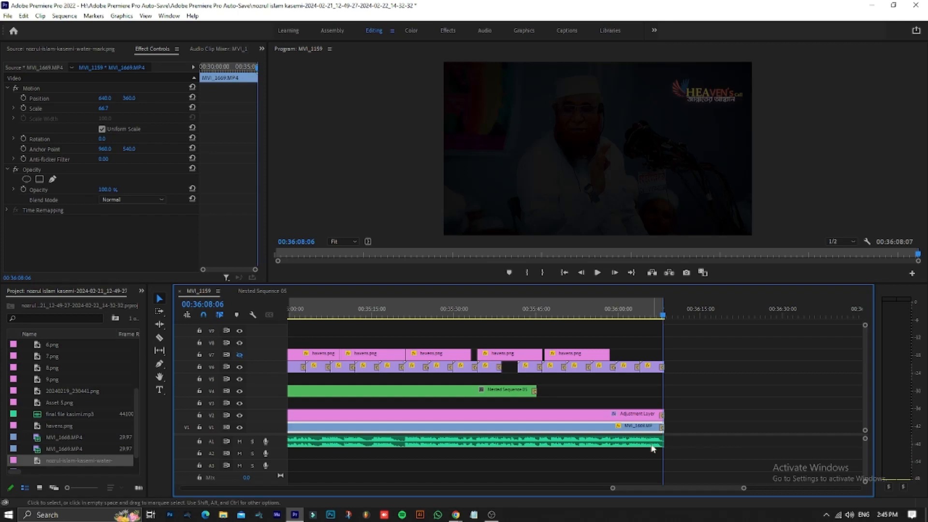
drag(612, 488, 134, 479)
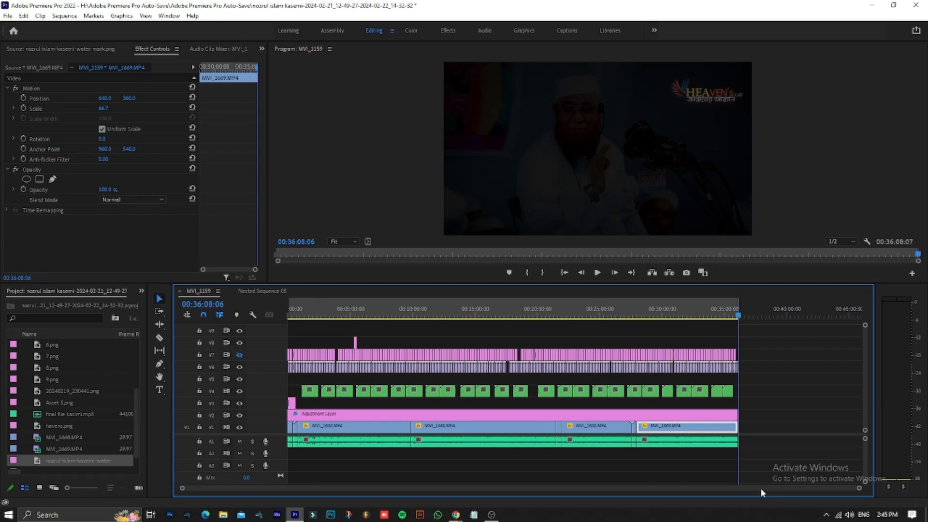
Step: Open the export settings for the MVI_1159 sequence and choose the Waveform Audio format
key(ctrl+m)
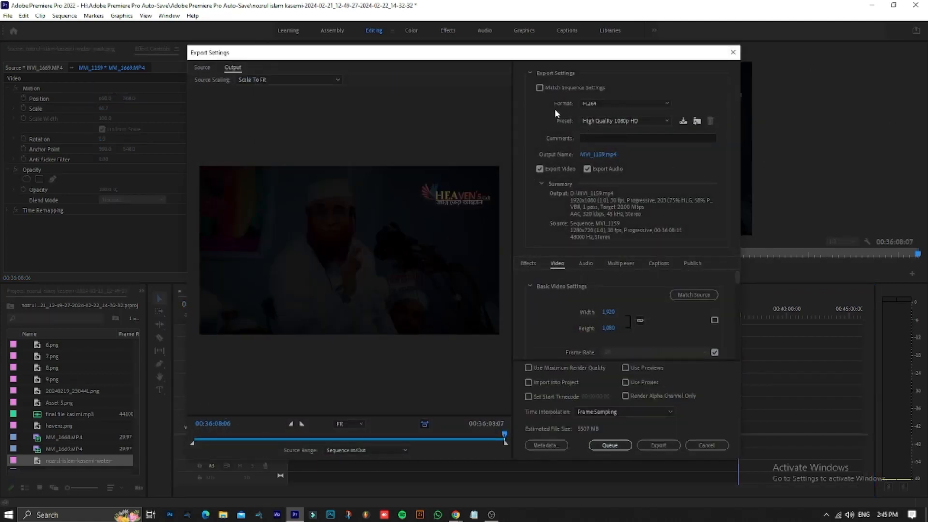
click(611, 104)
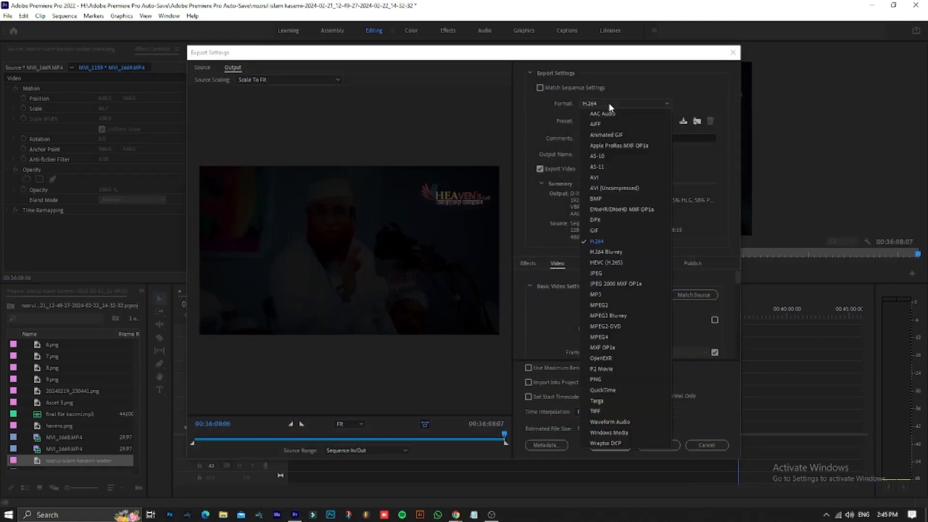
click(598, 423)
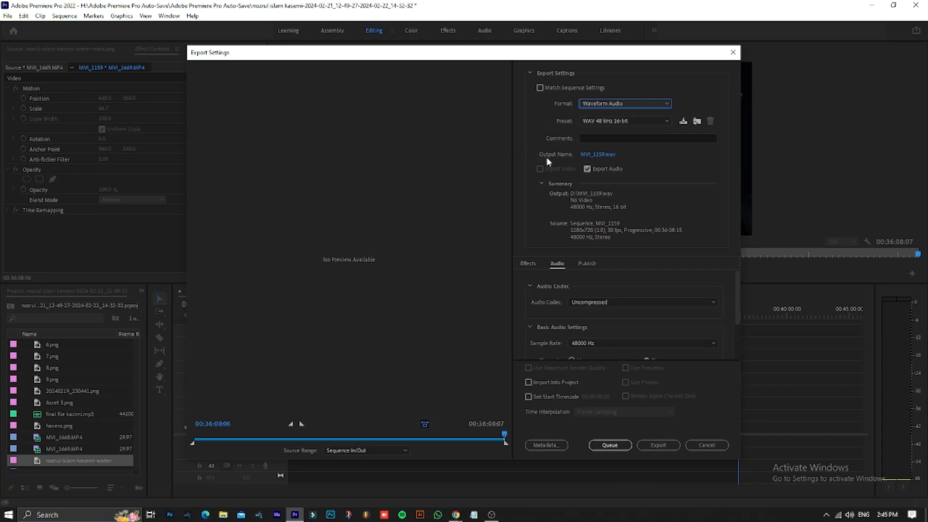
Step: Set the export output to MVI_1159.wav in the Music folder
click(592, 155)
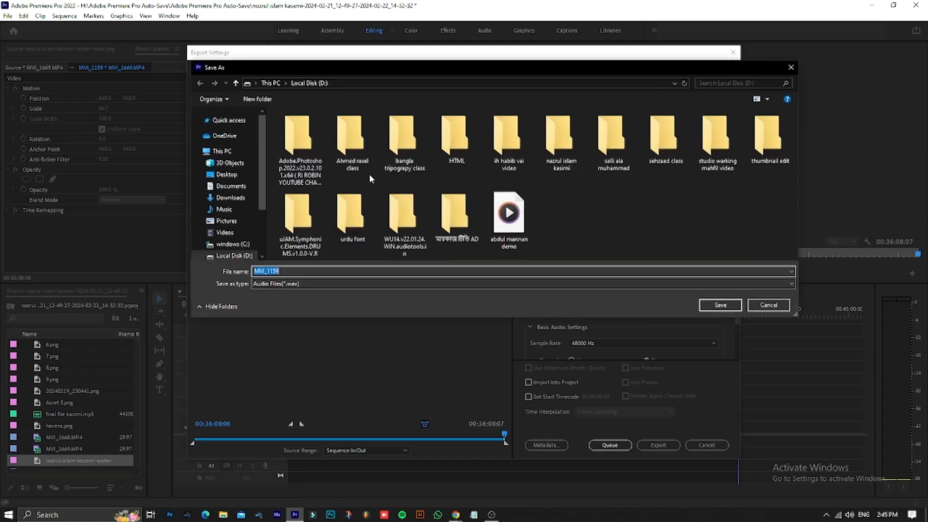
scroll(237, 203, down, 1)
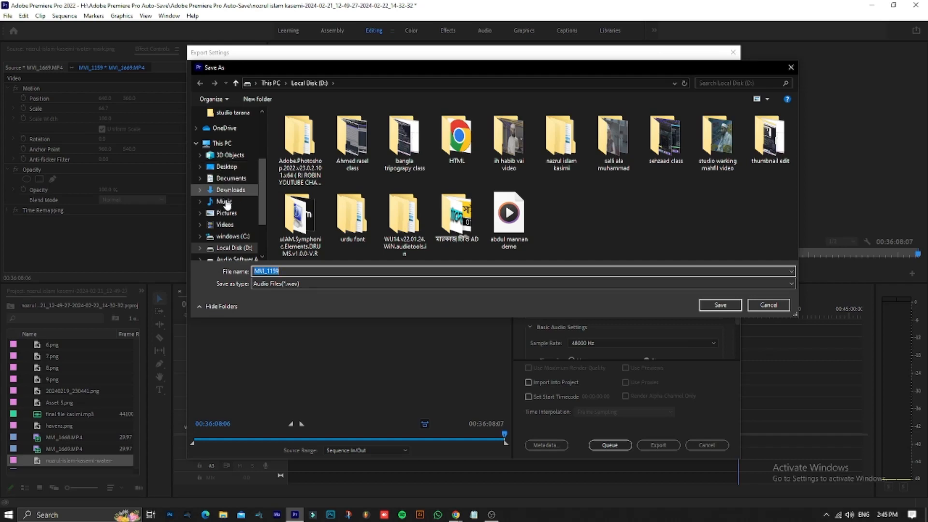
click(226, 205)
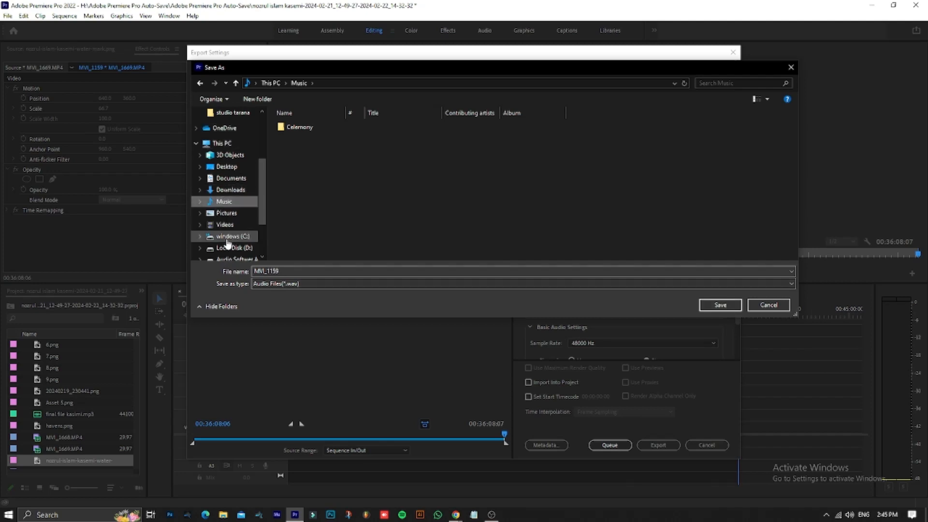
scroll(228, 244, down, 2)
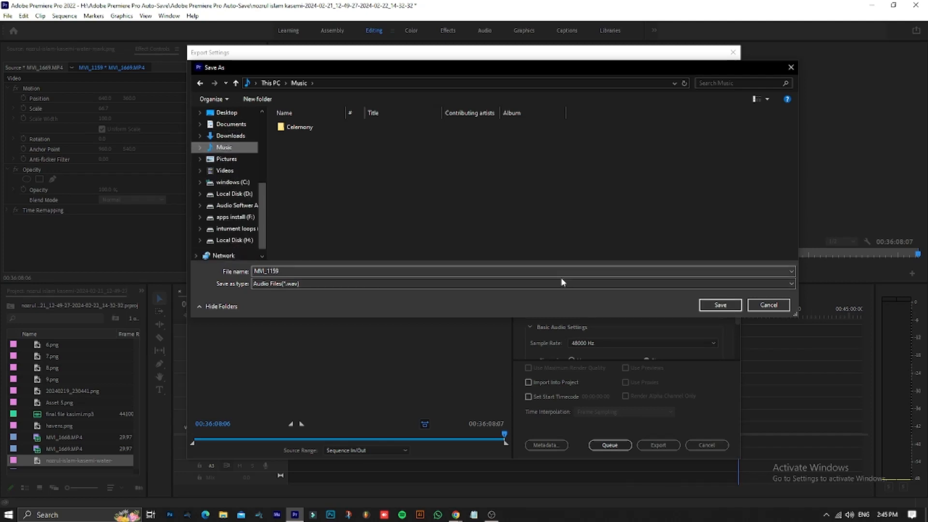
click(719, 305)
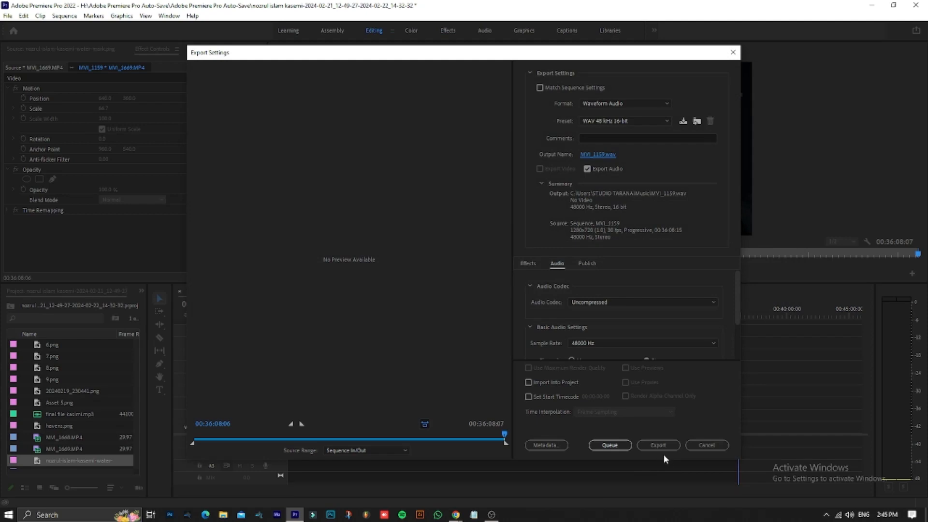
Step: Start the WAV export, and cancel it together with the export settings
click(650, 447)
click(524, 283)
click(706, 445)
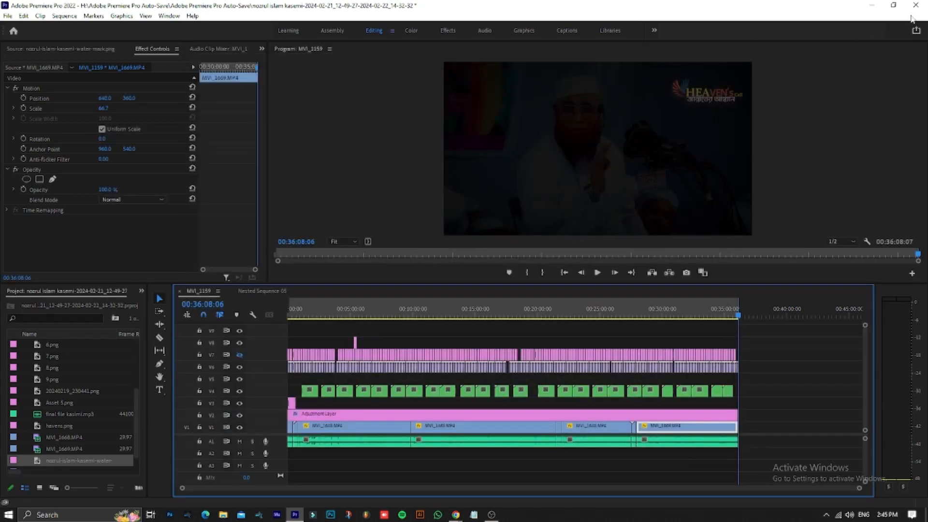
click(839, 121)
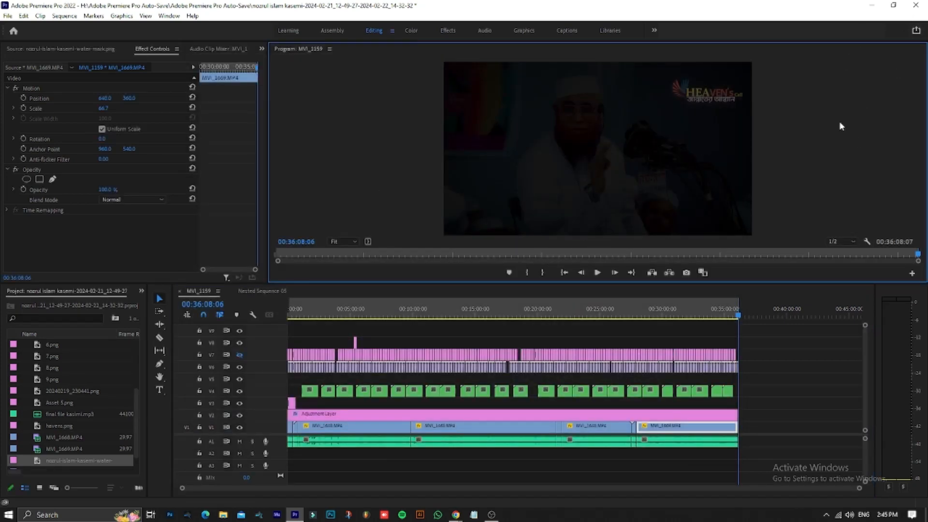
Step: Close the Premiere Pro project without saving its changes, and minimise the browser window with the meeting
click(915, 4)
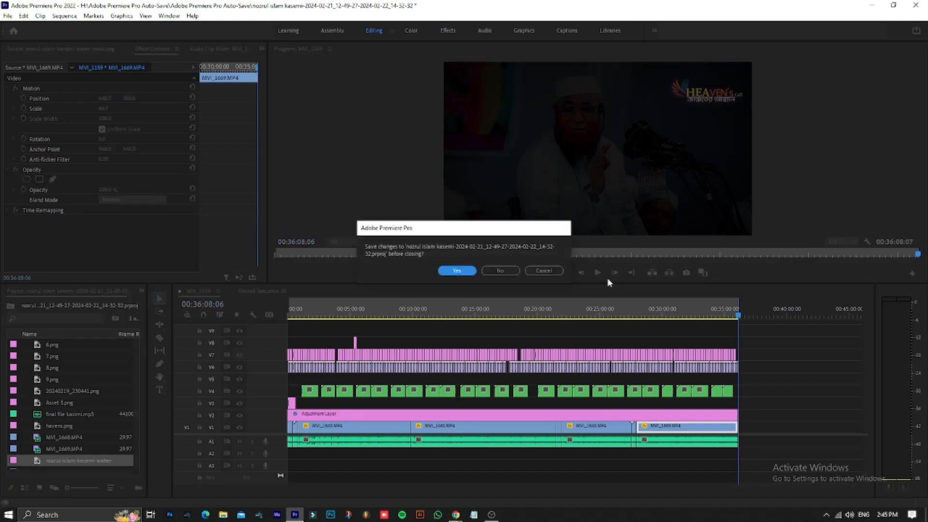
click(501, 271)
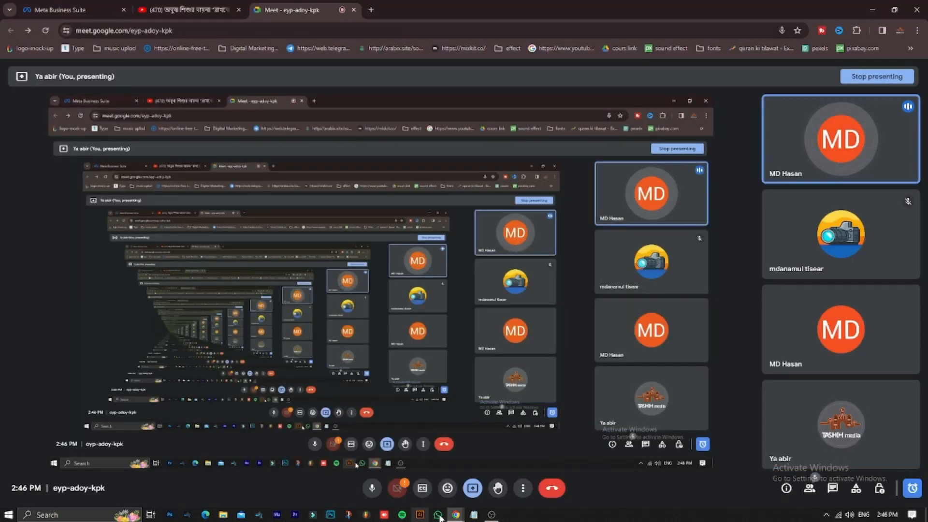
click(875, 9)
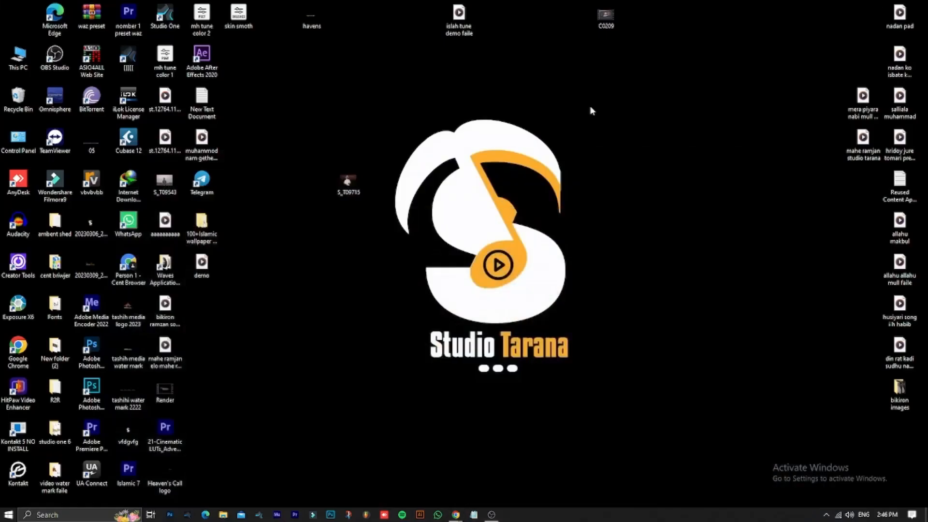
Step: Open WhatsApp, look through its General and Account settings, and close it
click(437, 515)
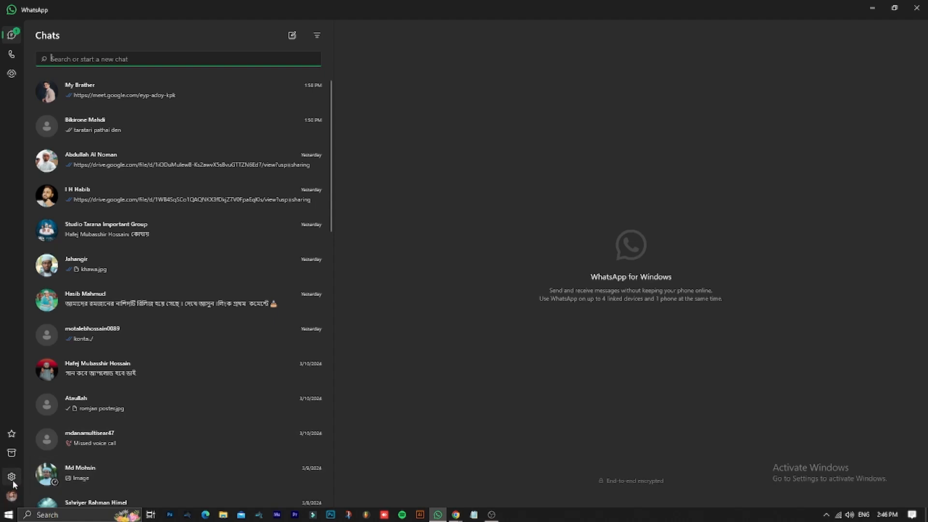
click(11, 477)
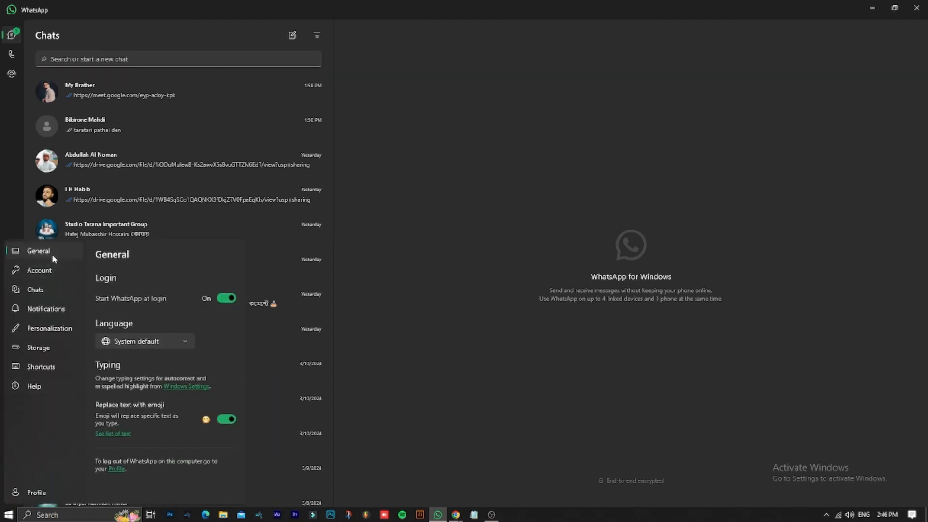
click(45, 270)
scroll(189, 399, down, 3)
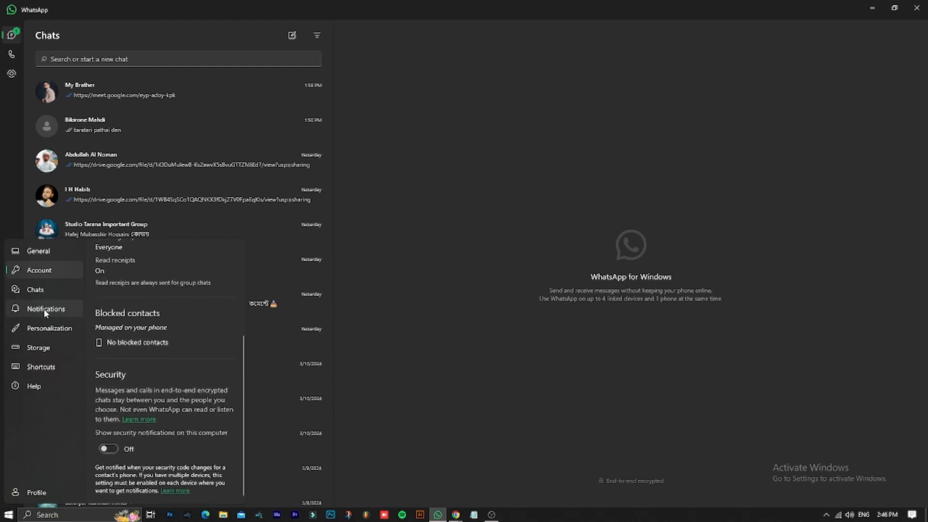
click(40, 252)
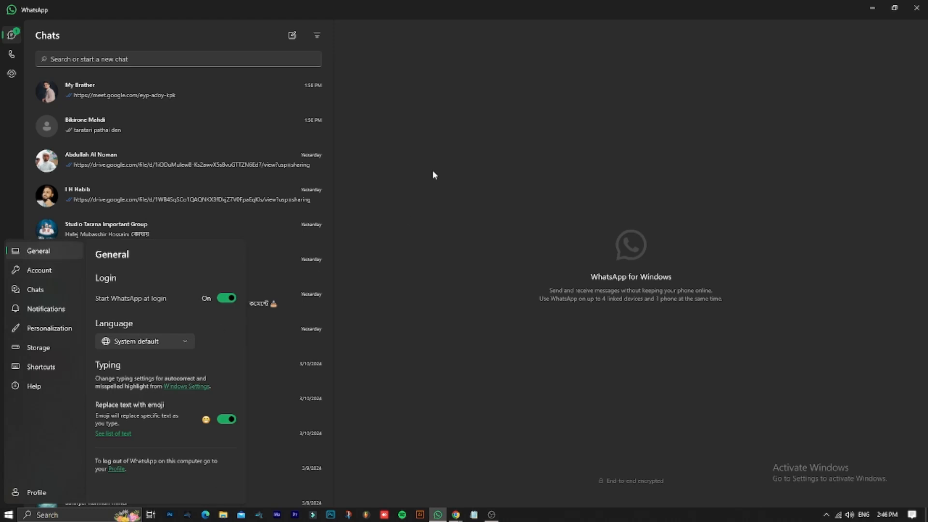
click(487, 123)
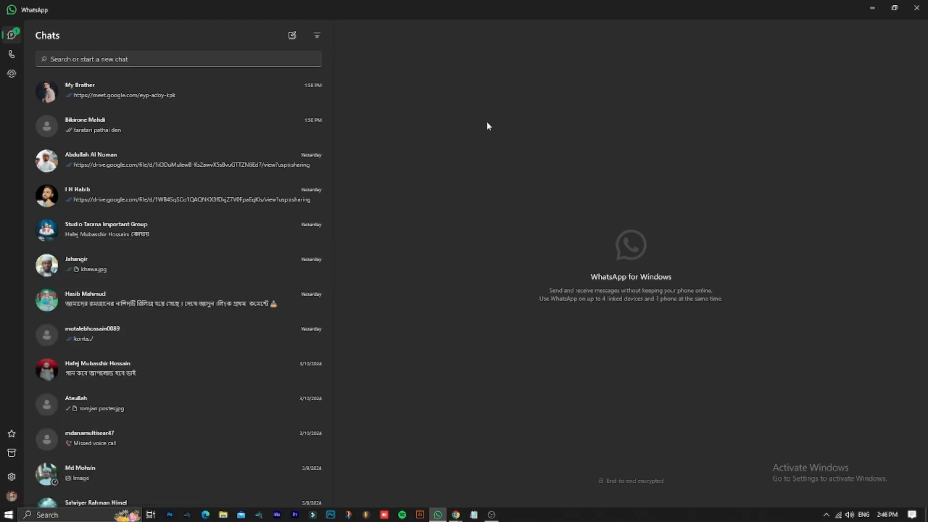
click(917, 7)
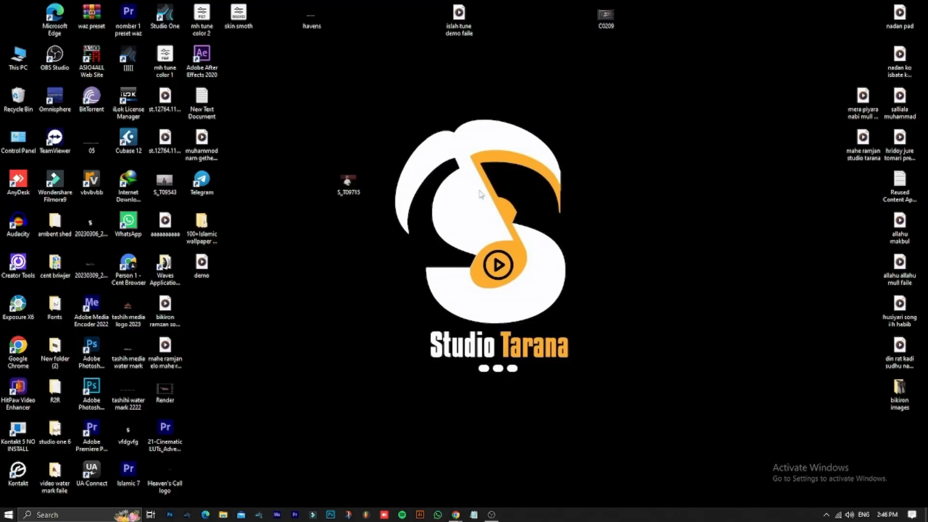
right_click(712, 97)
click(727, 140)
right_click(556, 136)
click(580, 178)
right_click(563, 122)
click(583, 165)
Step: Check the running screen recording in OBS and minimise its window
mouse_move(490, 516)
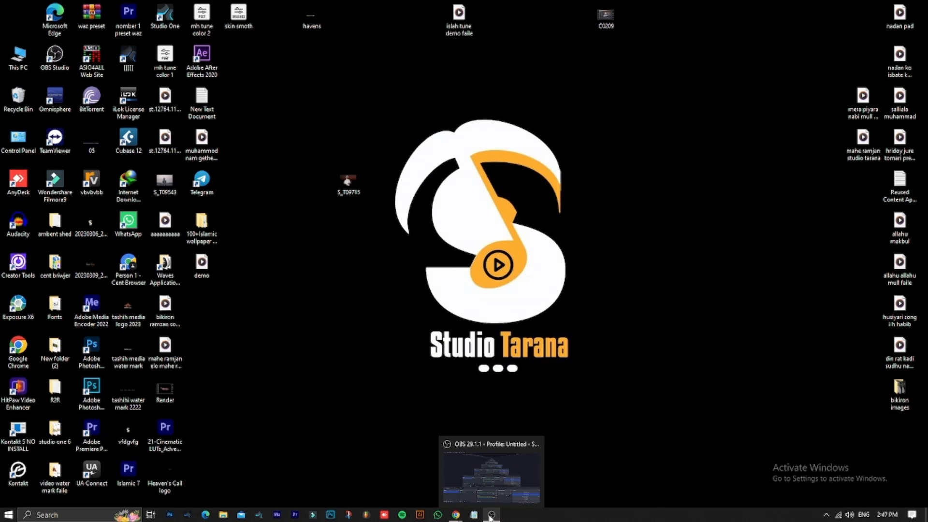
click(491, 515)
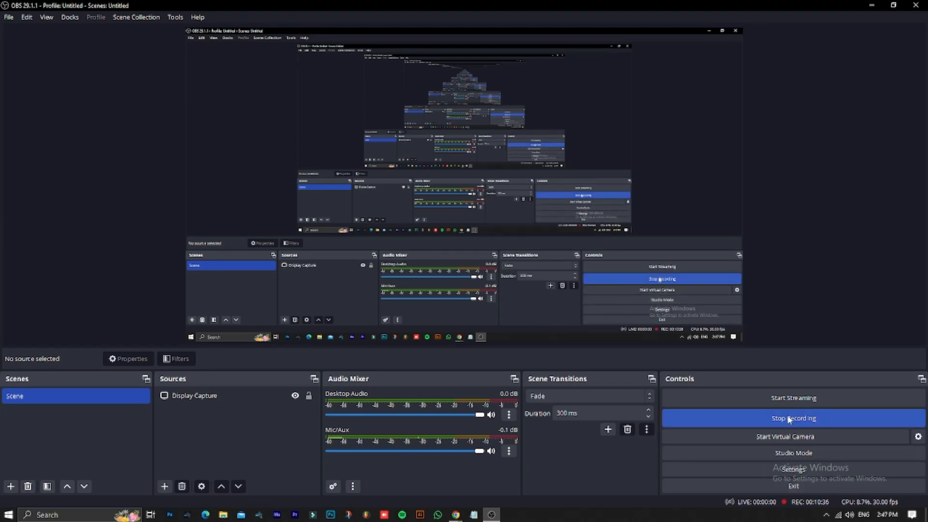
click(871, 5)
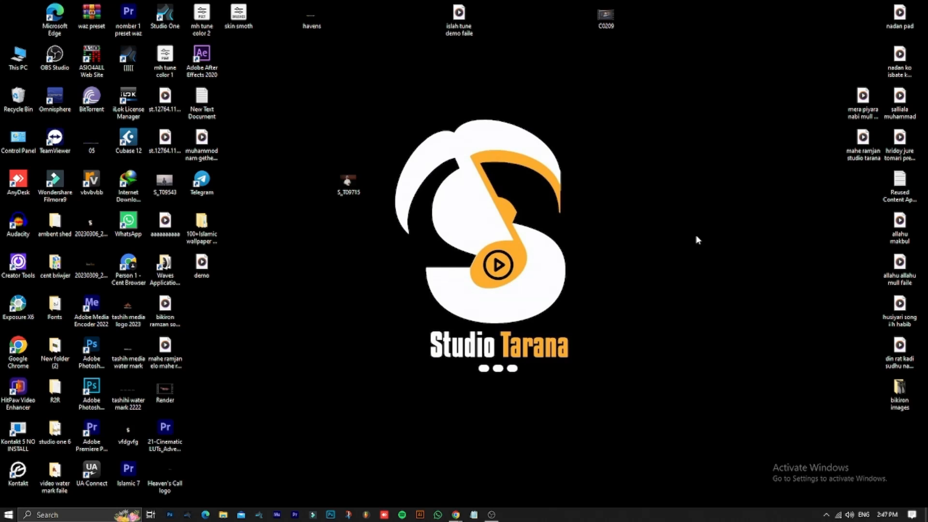
right_click(705, 110)
click(723, 157)
right_click(700, 138)
click(713, 181)
right_click(702, 173)
click(710, 213)
right_click(671, 154)
click(695, 198)
right_click(682, 184)
click(709, 226)
Step: Check the Google Meet call in Chrome and minimise the window
mouse_move(454, 516)
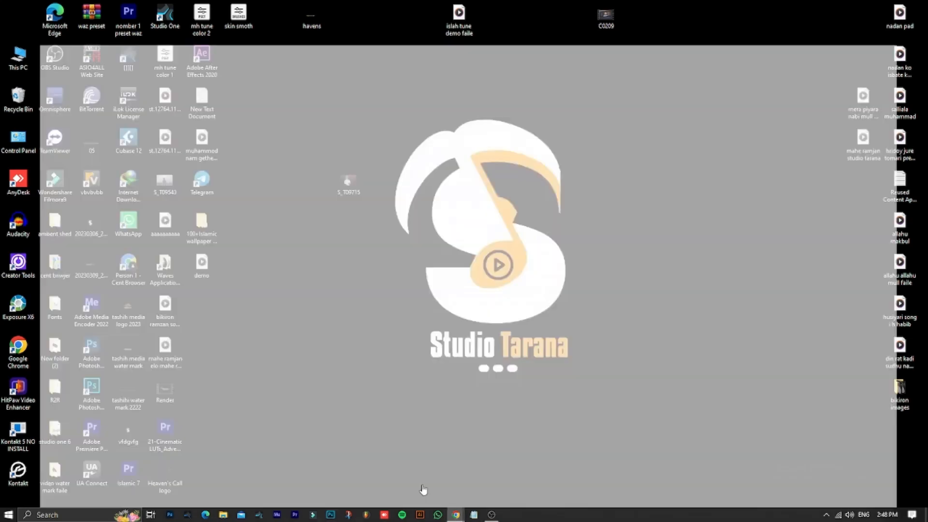
click(422, 490)
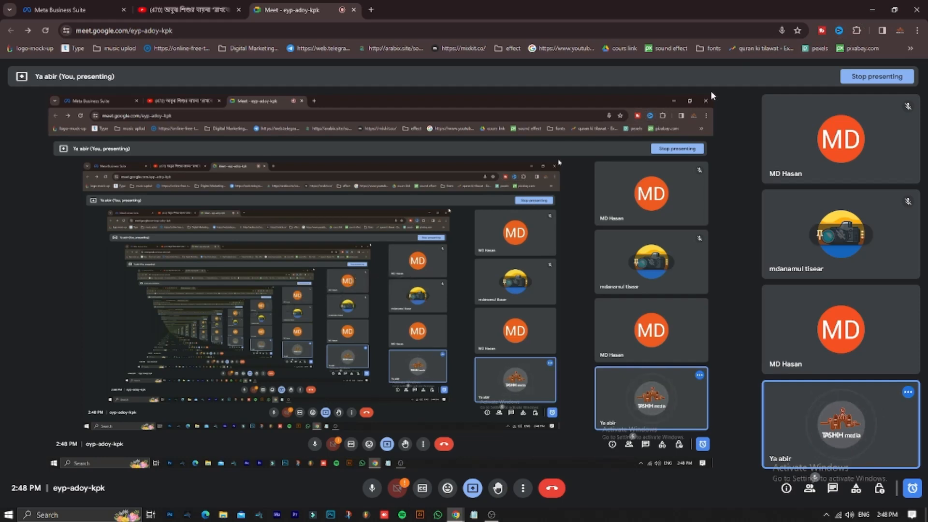
click(872, 10)
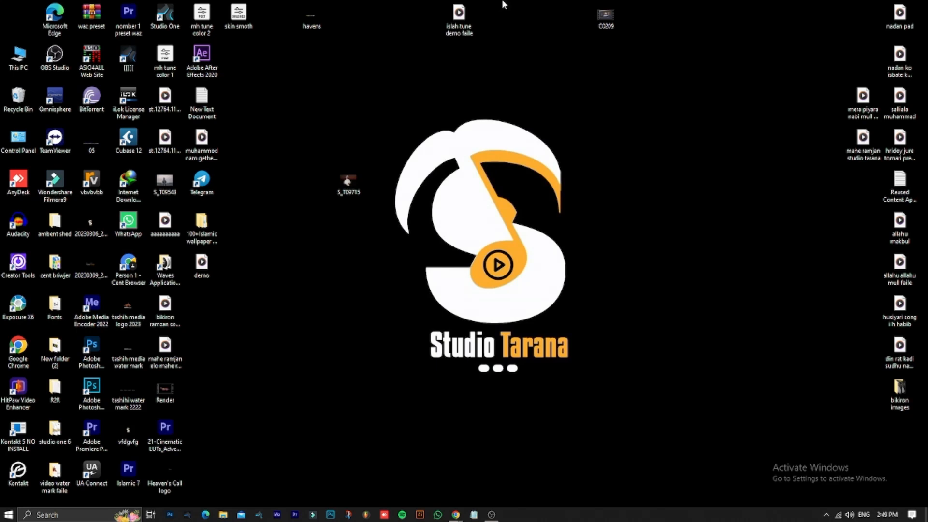
Step: Switch to Chrome and load web.whatsapp.com in a new tab
mouse_move(455, 515)
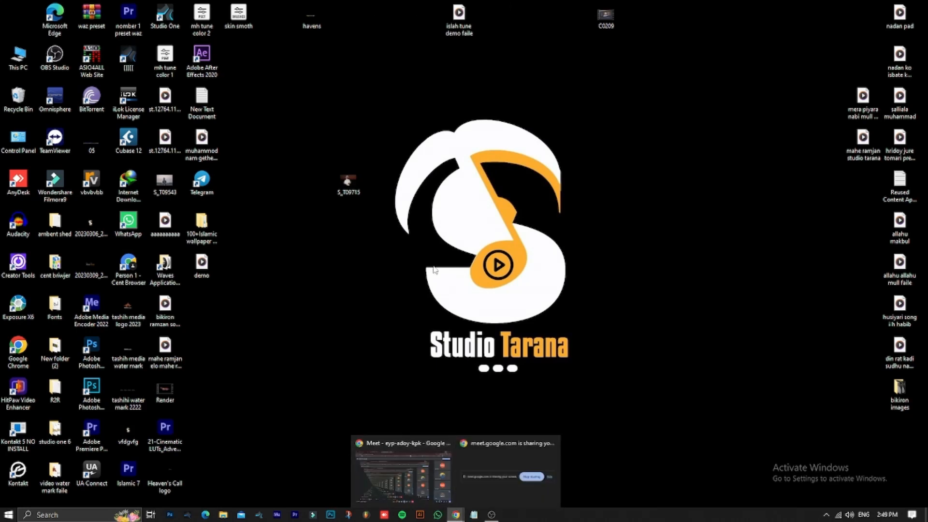
click(413, 456)
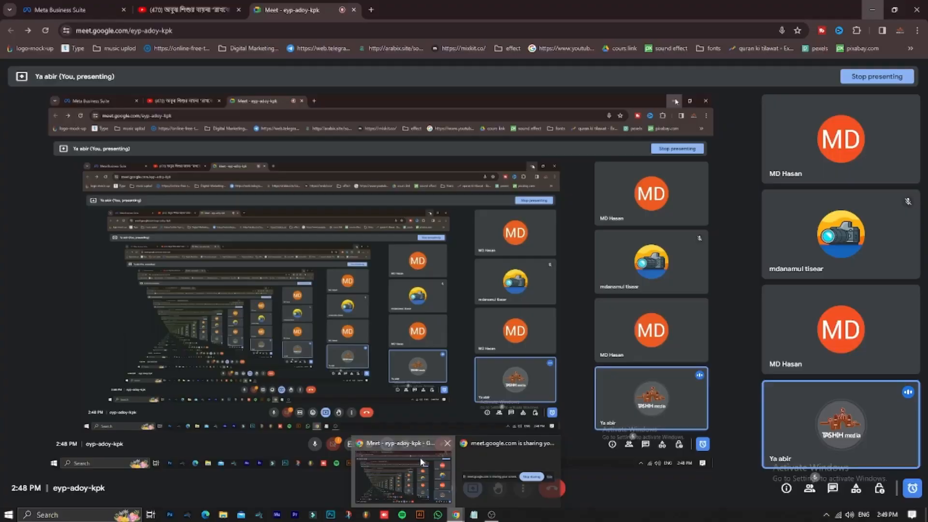
click(370, 10)
click(353, 28)
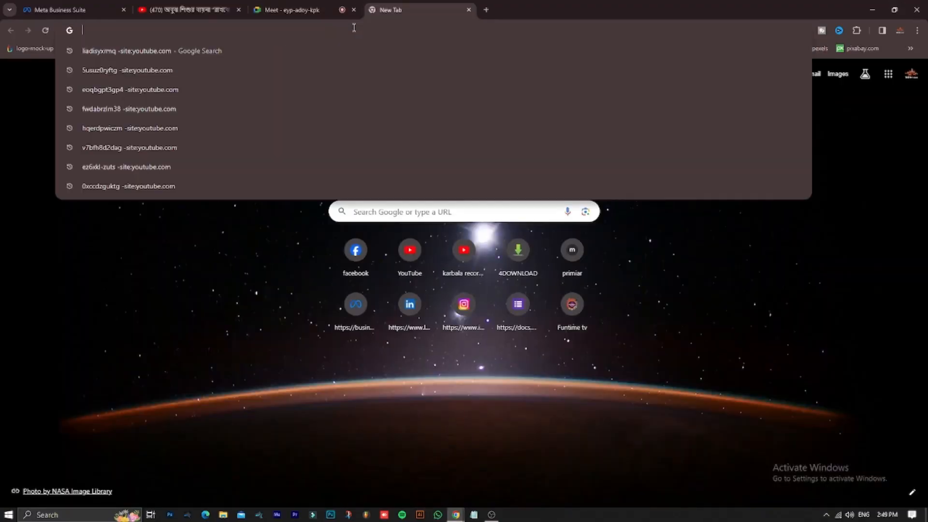
text(web.whatsapp.com)
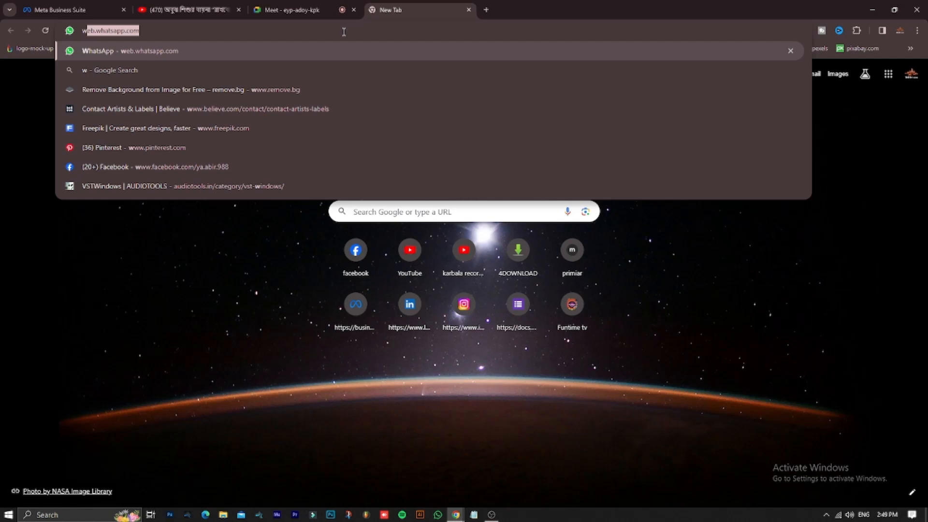
key(Return)
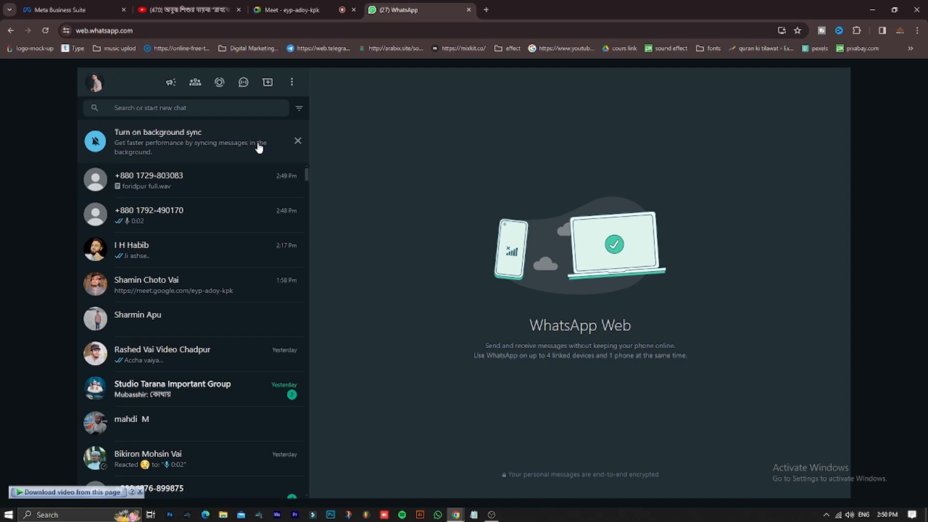
Step: Download foridpur full.wav from the most recent WhatsApp chat, and minimise the browser
click(208, 182)
click(484, 429)
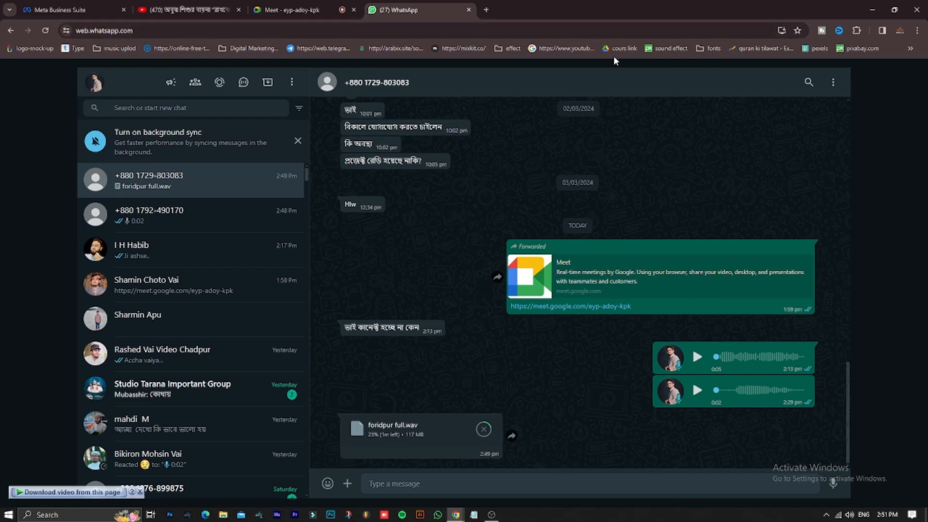
click(877, 15)
right_click(627, 174)
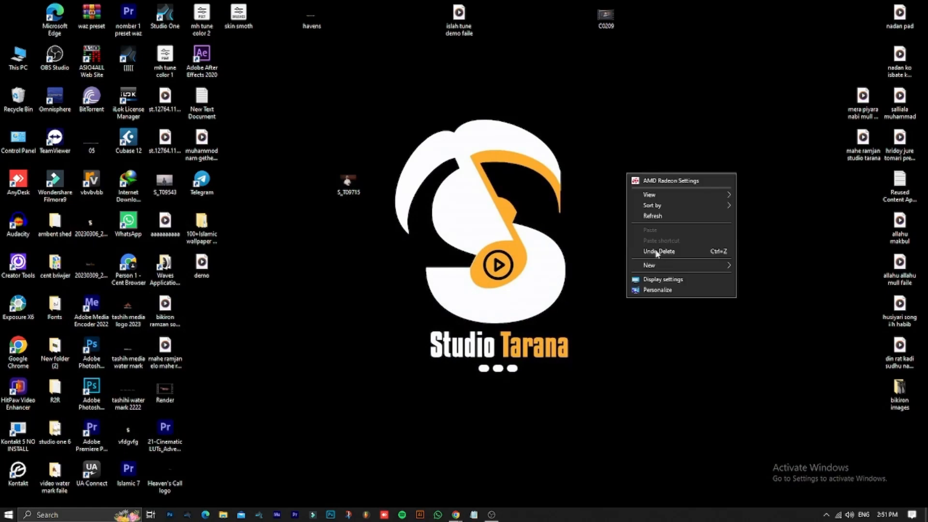
click(654, 217)
right_click(638, 189)
click(660, 232)
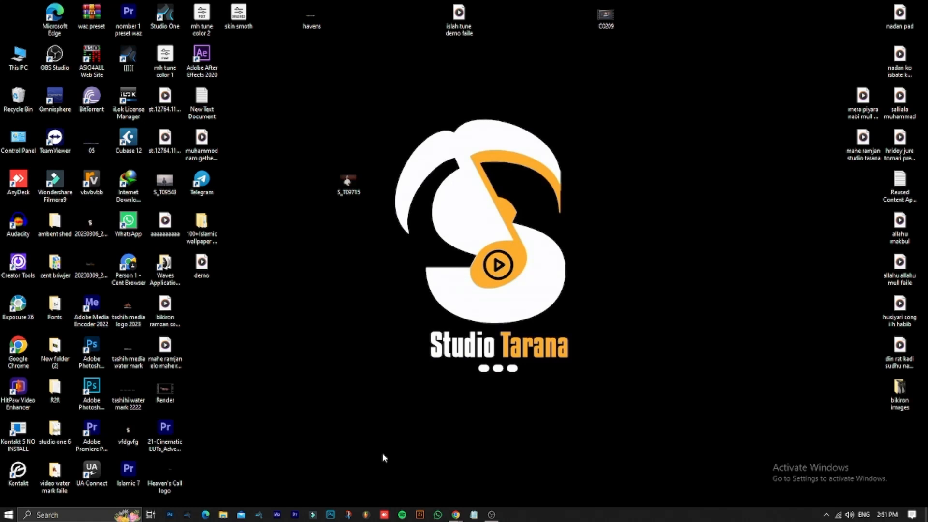
right_click(635, 141)
click(666, 182)
Step: Launch Studio One and dismiss the activation of purchased items
click(259, 514)
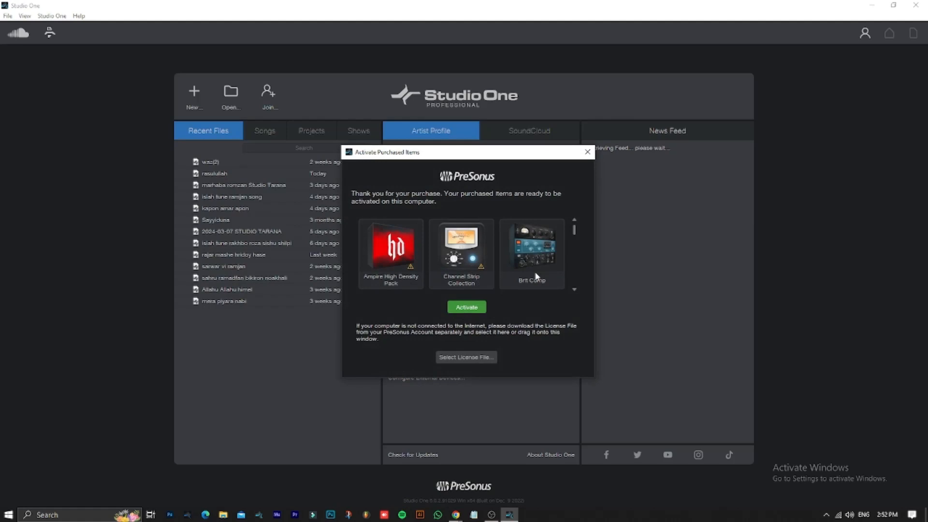
click(587, 152)
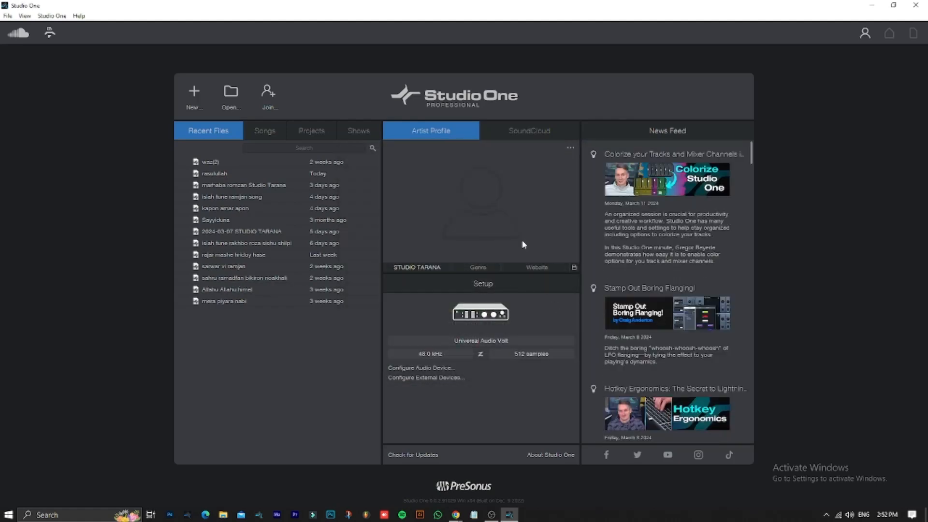
Step: Review the audio device, user data and VST plug-in location settings in the Studio One options
click(52, 16)
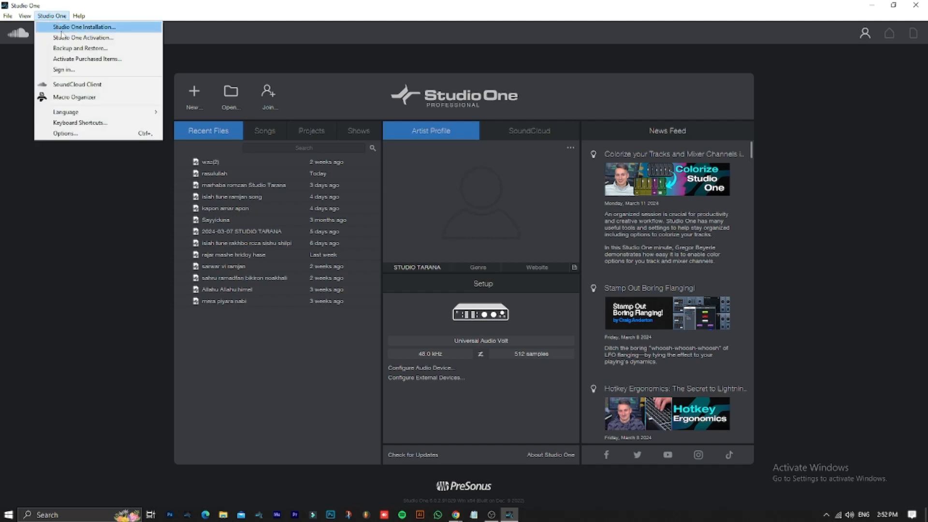
click(60, 136)
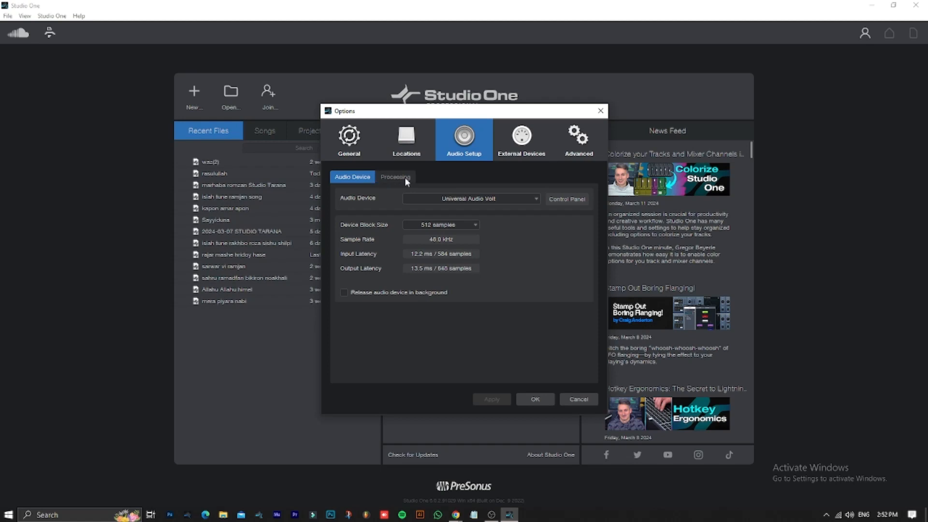
click(411, 146)
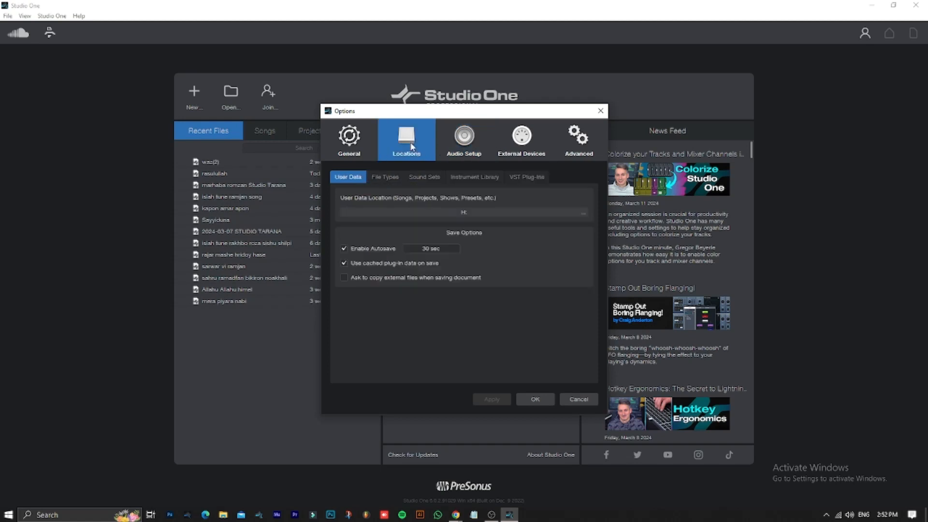
click(534, 177)
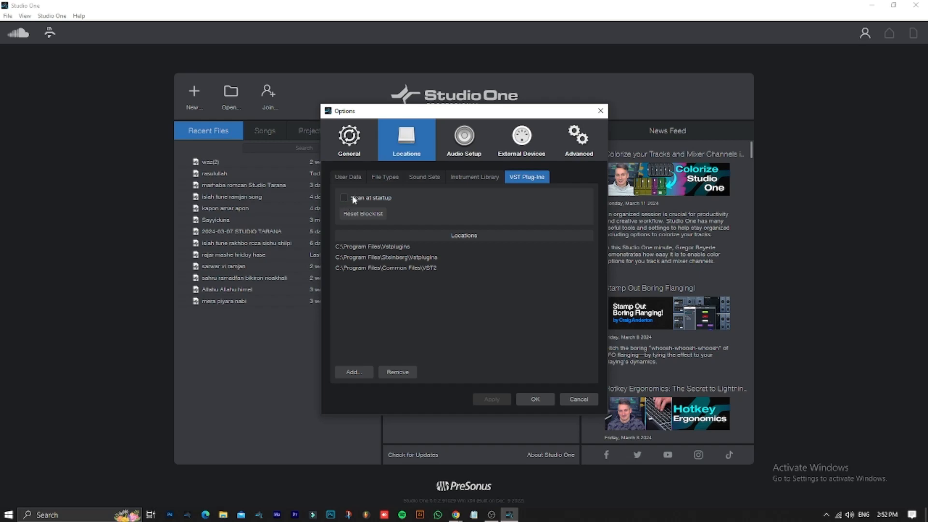
click(533, 397)
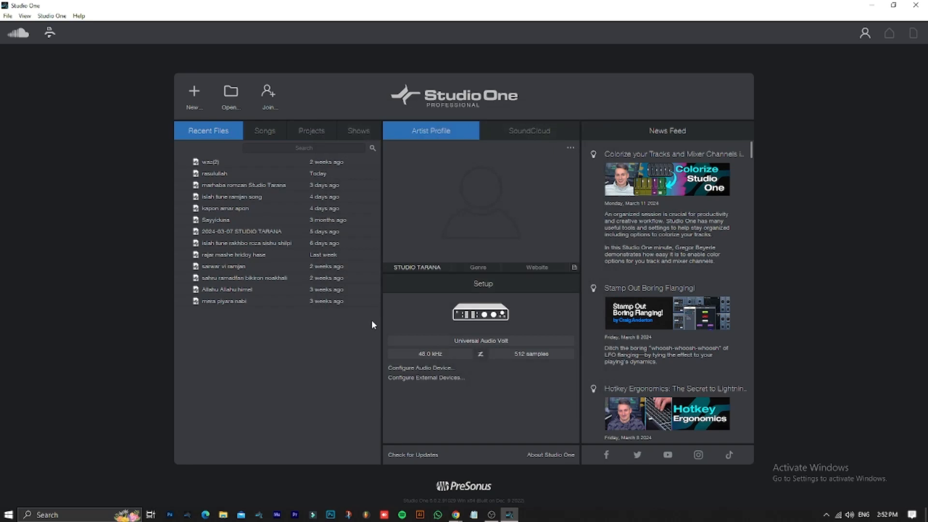
Step: Open the recent song waz(2) without locating its missing clip
click(229, 167)
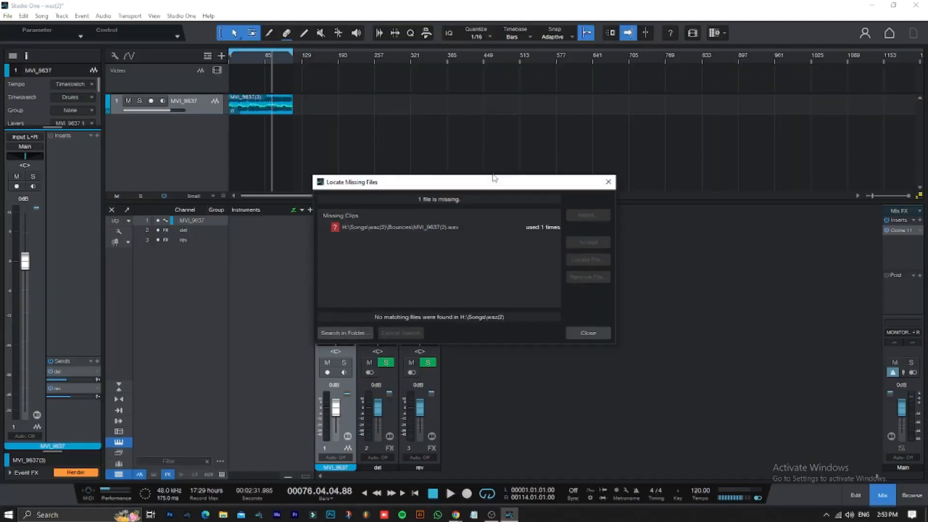
click(588, 333)
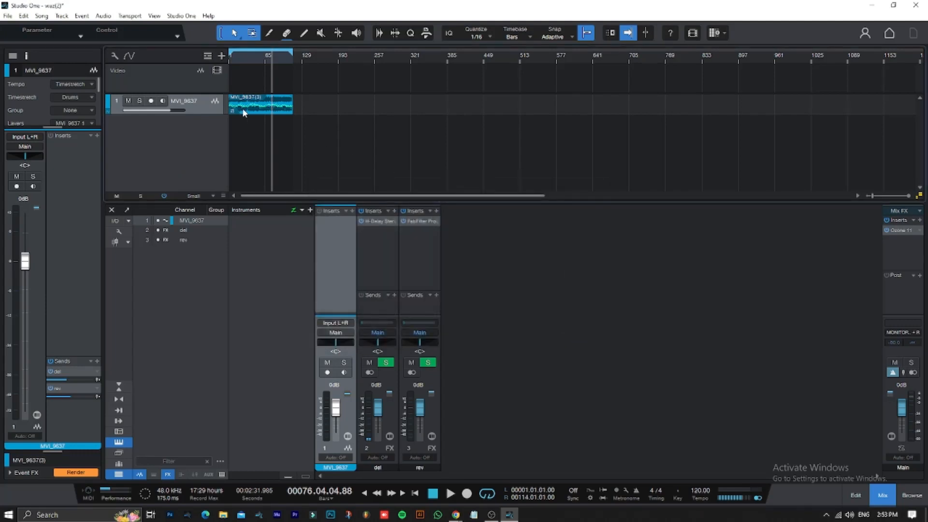
Step: Remove the MVI_9637(3) clip from the arrangement, and hide the mix console and the track inspector
click(167, 86)
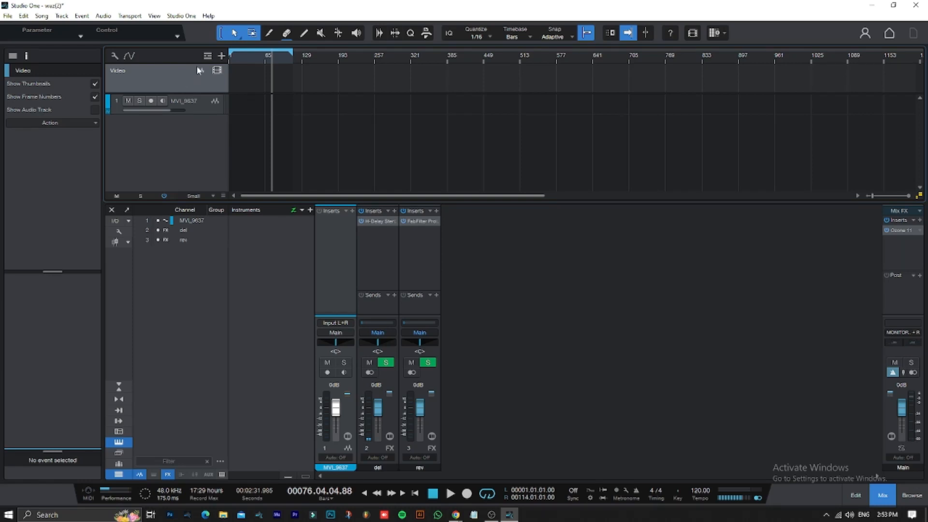
click(878, 497)
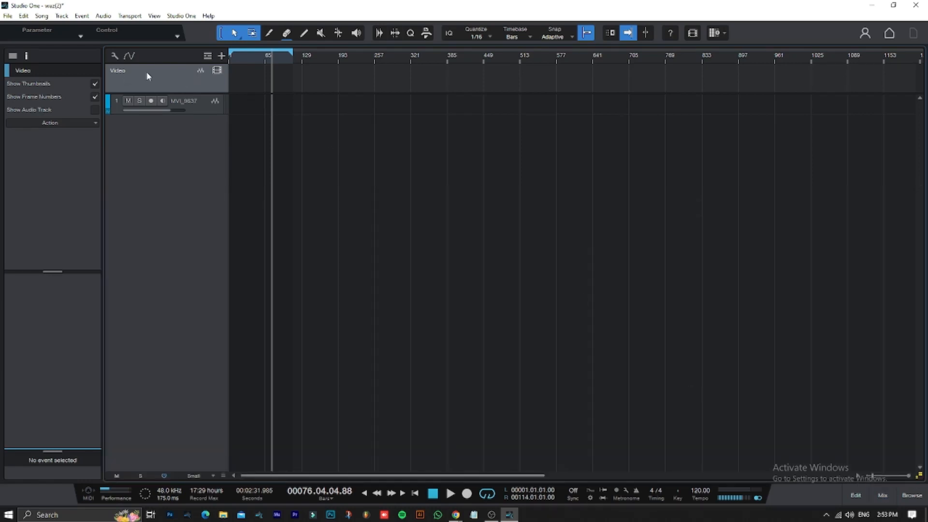
click(26, 55)
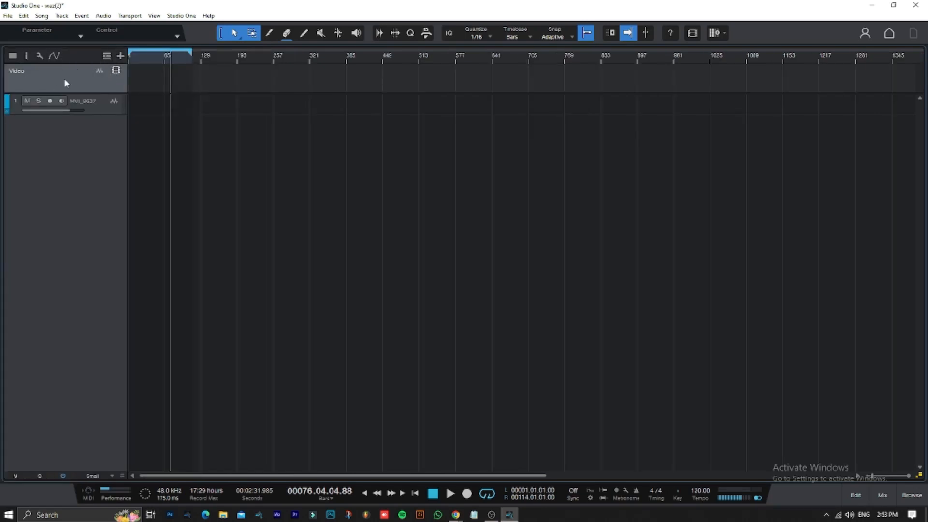
Step: Add one mono audio track named vocal to the song
click(104, 108)
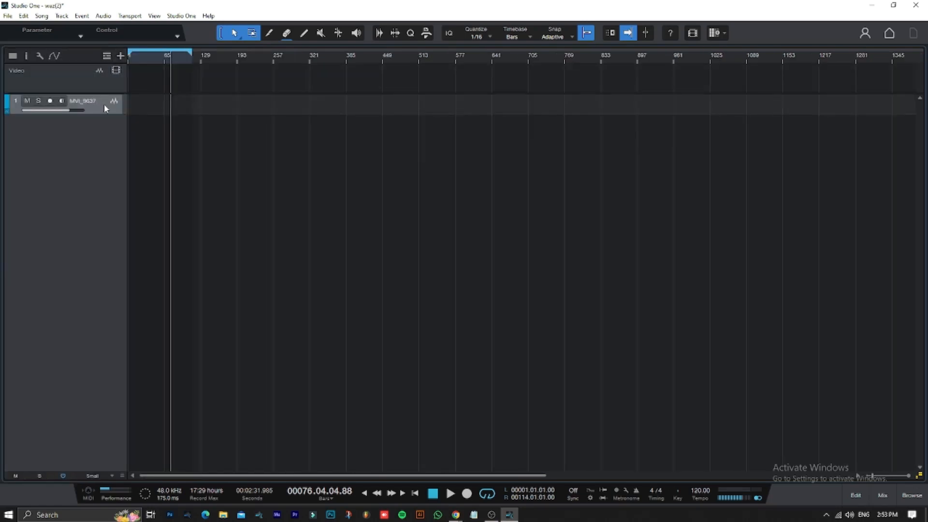
right_click(83, 150)
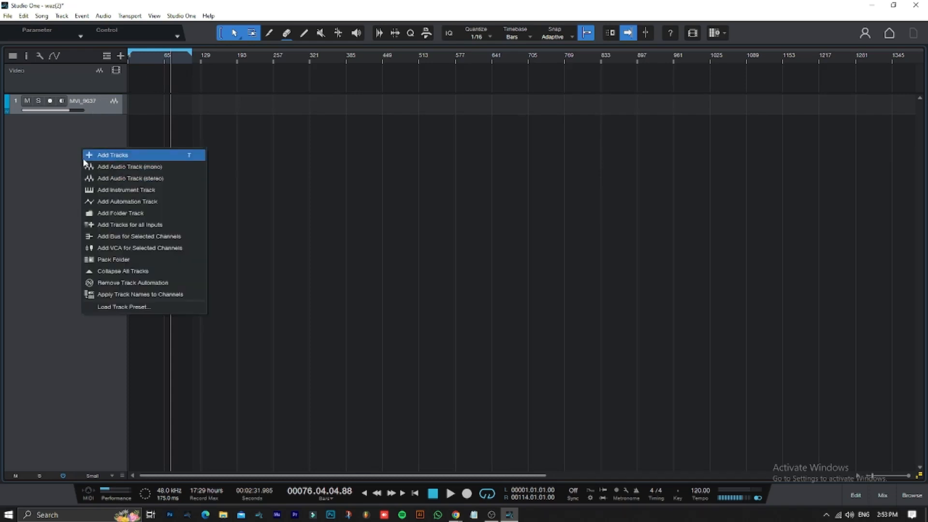
click(60, 189)
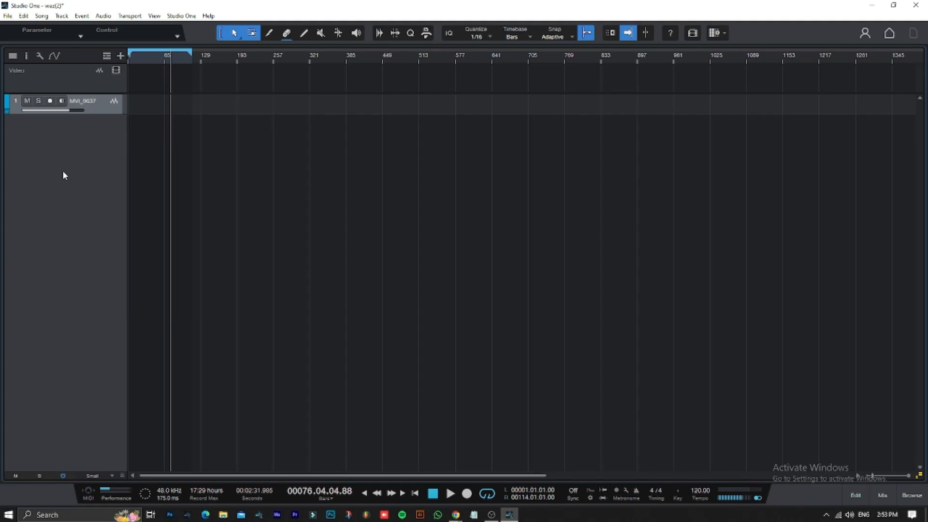
right_click(63, 173)
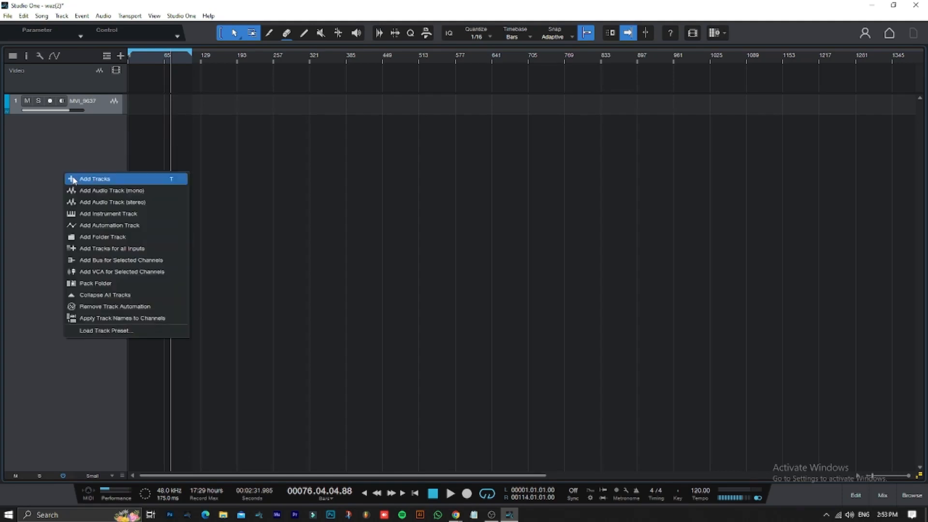
click(110, 180)
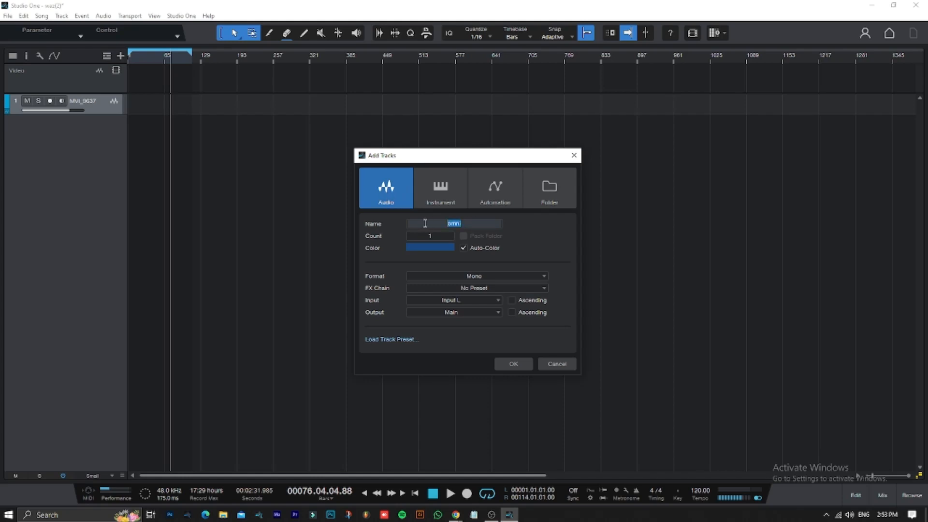
text(vocal)
click(511, 367)
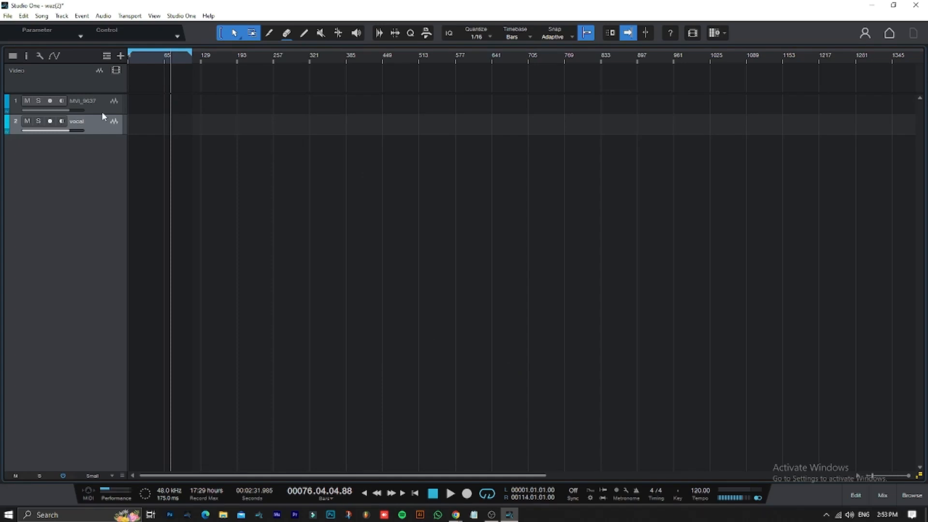
Step: Import the foridpur full audio file from the Downloads folder onto the vocal track, starting at bar 1
click(875, 5)
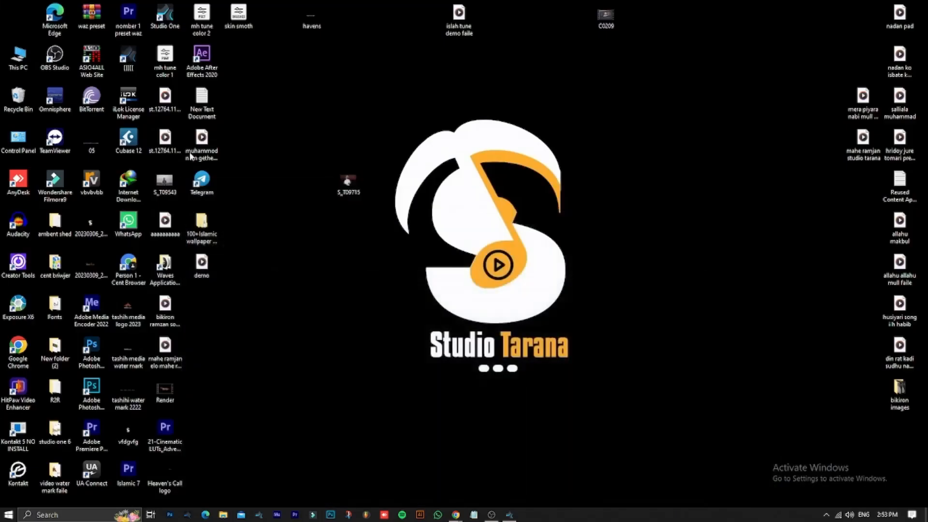
double_click(31, 61)
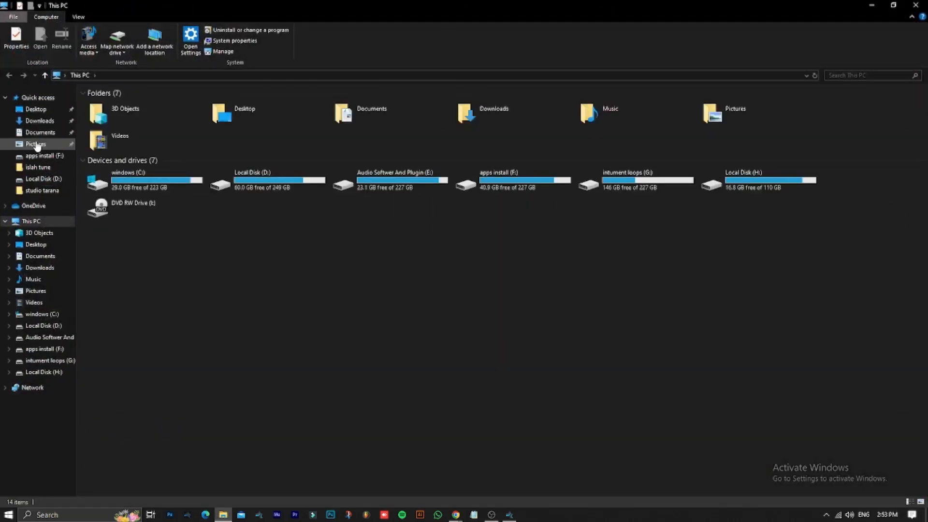
click(34, 124)
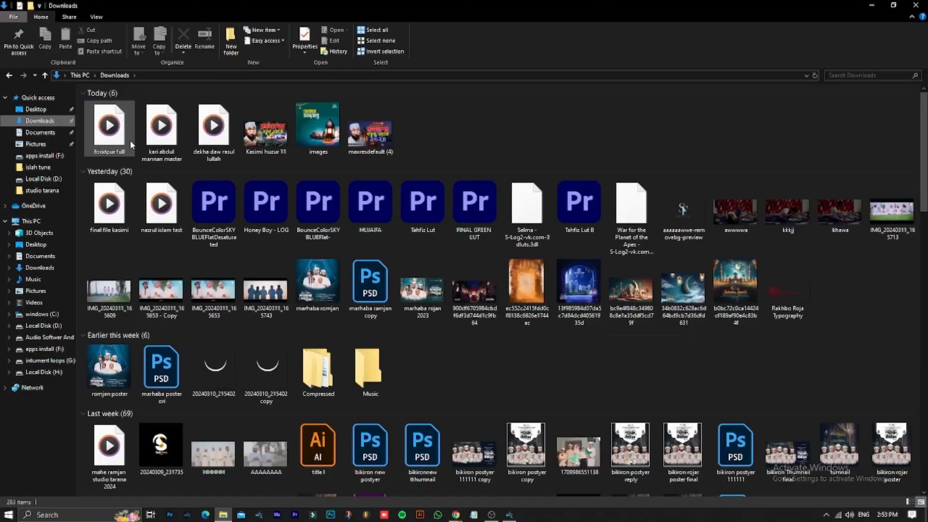
drag(111, 146, 172, 128)
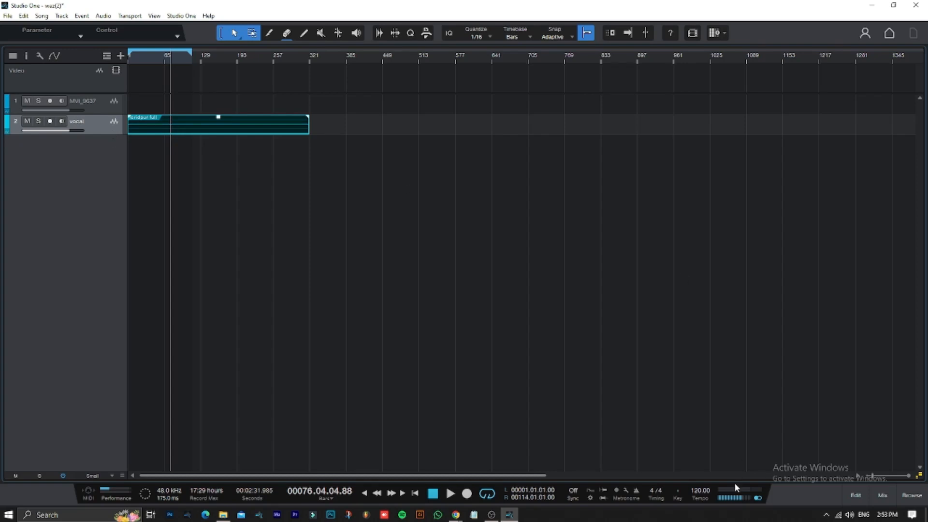
Step: Inspect the imported clip's waveform along the timeline and enlarge the vocal track's height
scroll(155, 59, up, 6)
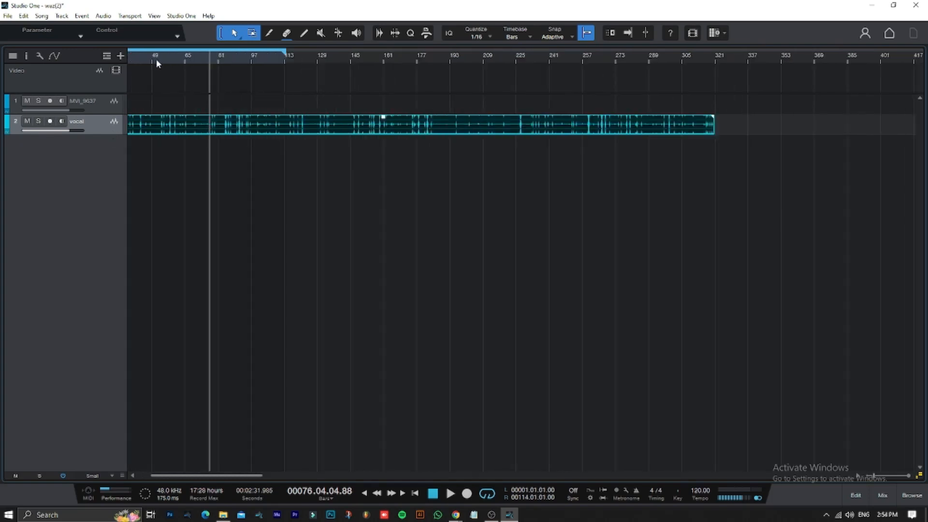
drag(196, 476, 183, 477)
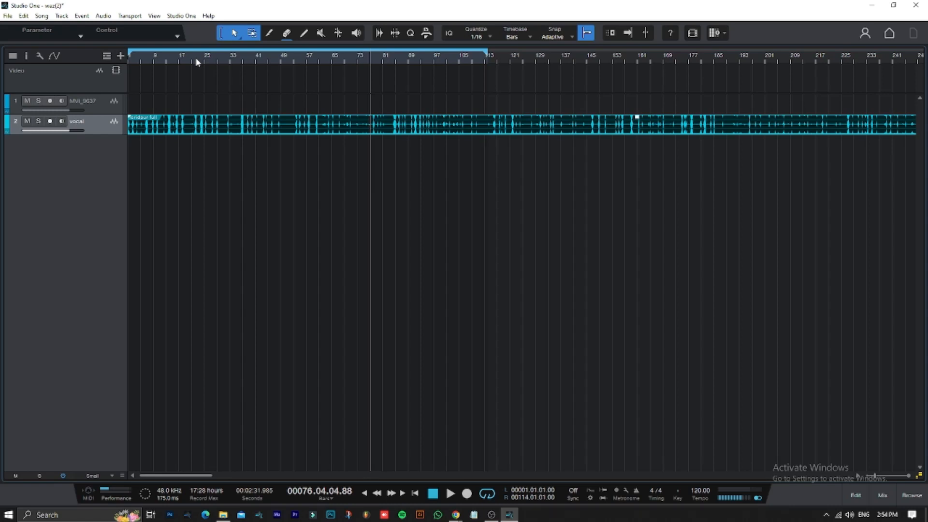
scroll(196, 60, up, 4)
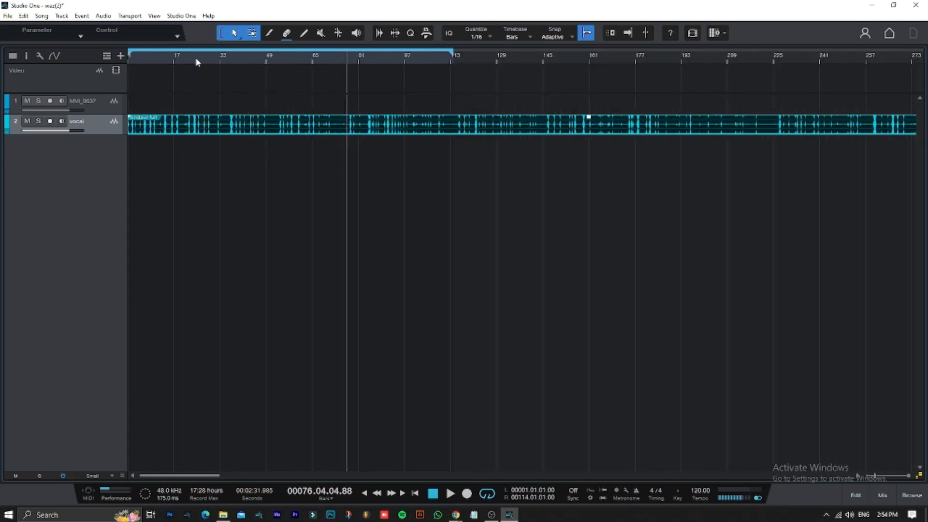
scroll(196, 60, down, 1)
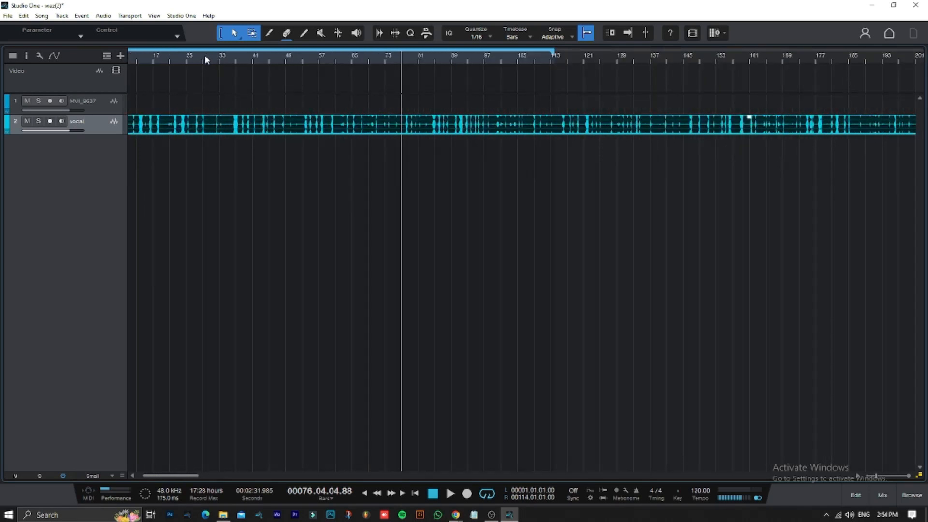
scroll(205, 54, up, 8)
scroll(207, 56, down, 10)
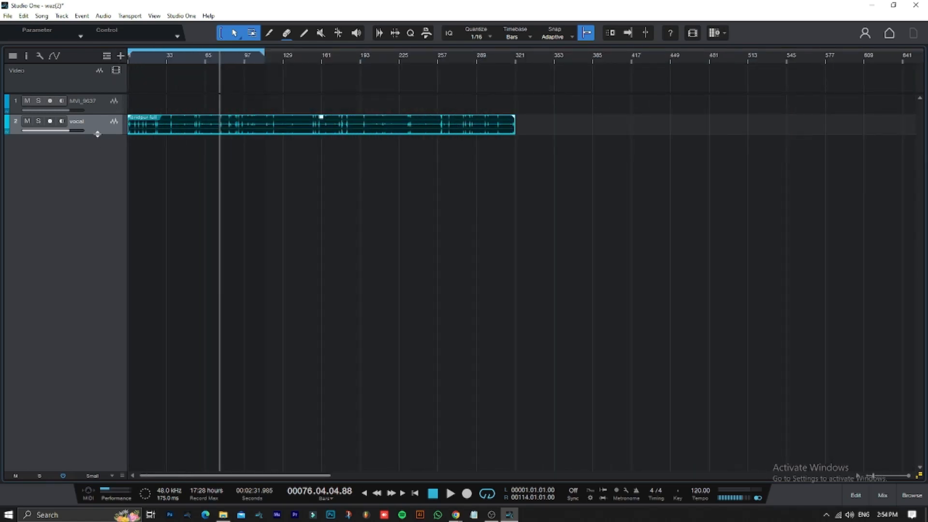
drag(97, 134, 97, 192)
scroll(200, 57, down, 2)
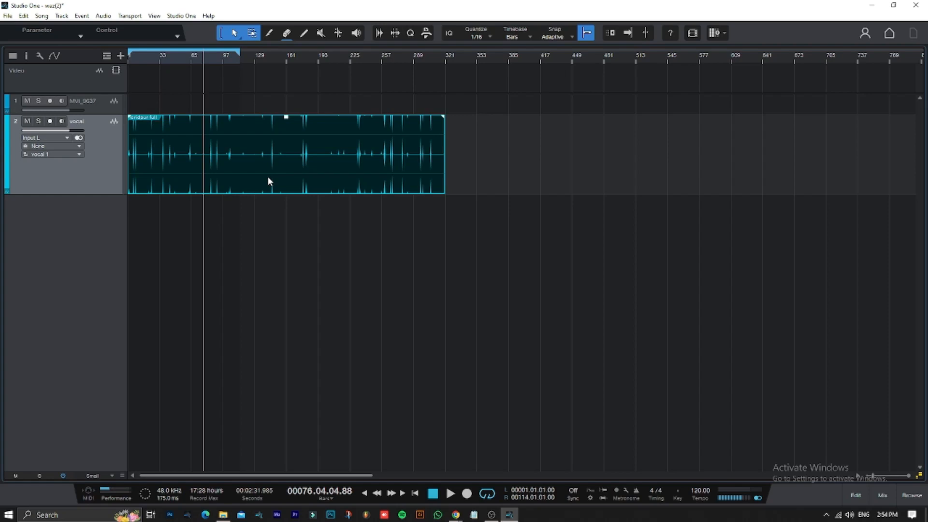
Step: Set the loop range to the full length of the foridpur full clip, toggling looping off and back on
key(p)
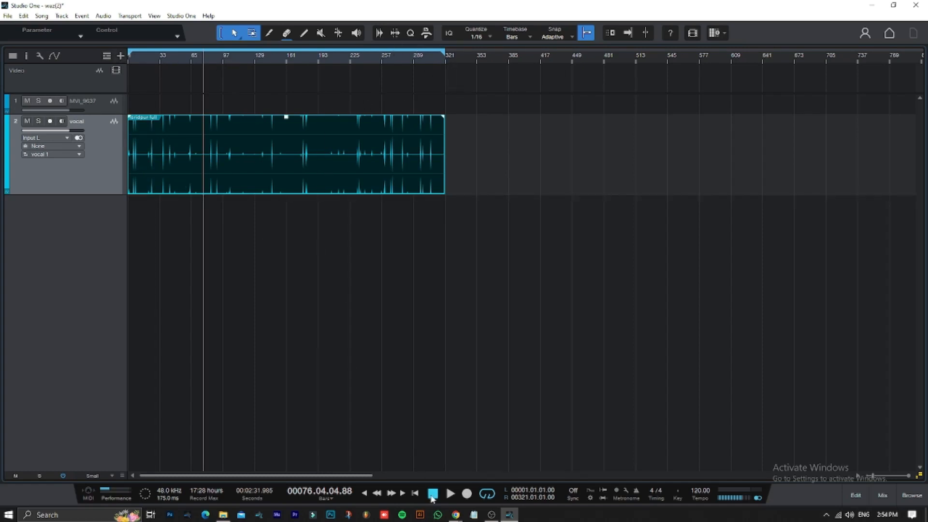
click(487, 492)
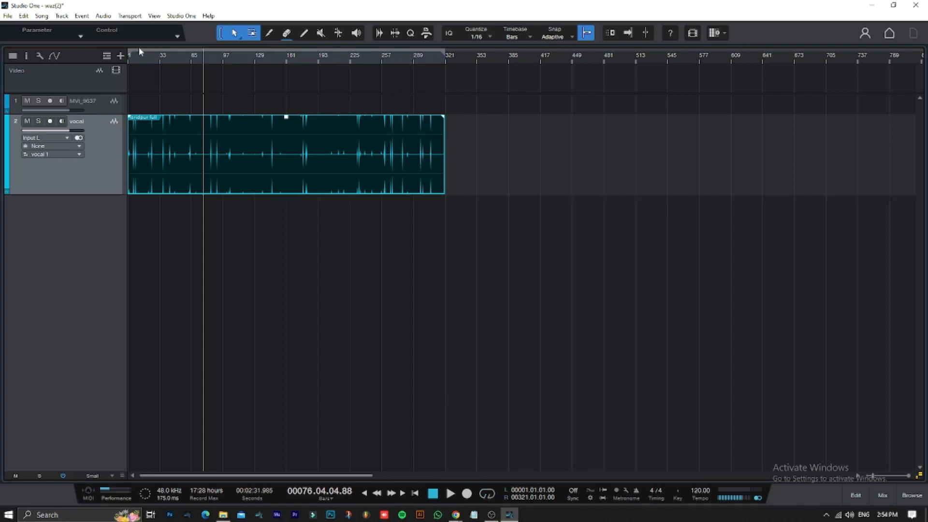
click(488, 495)
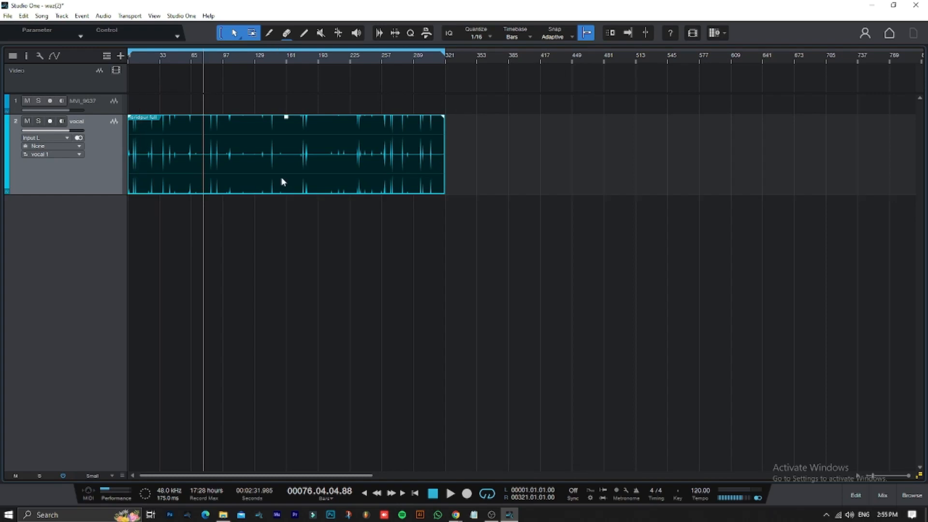
Step: Toggle the vocal track's channel mode between mono and stereo, ending on stereo
click(79, 138)
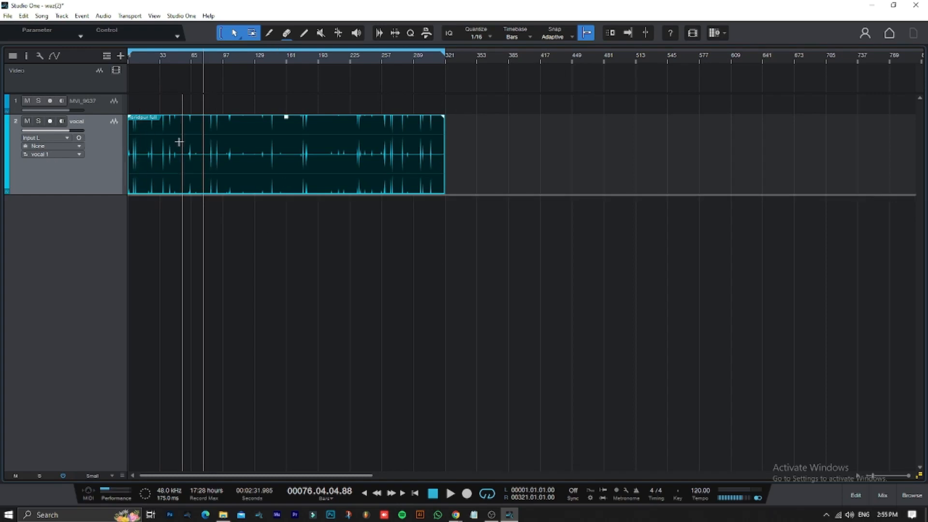
click(79, 138)
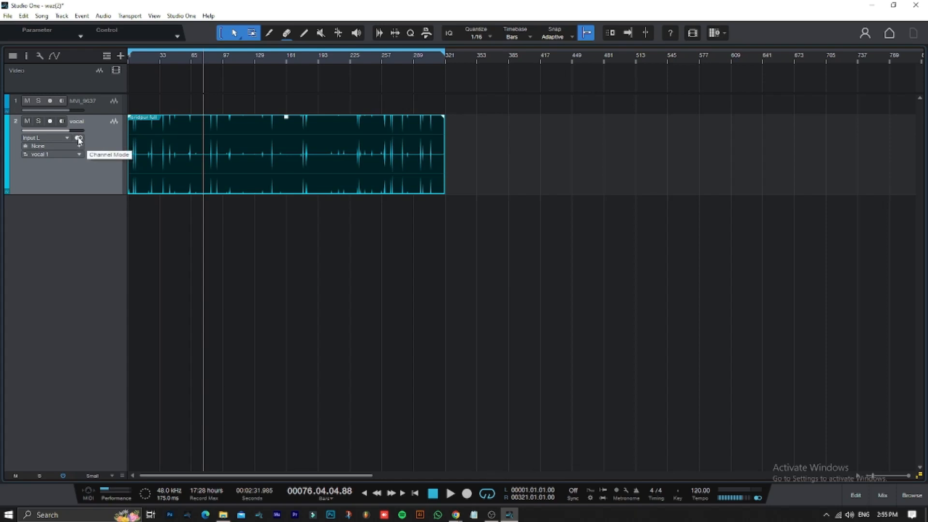
click(79, 138)
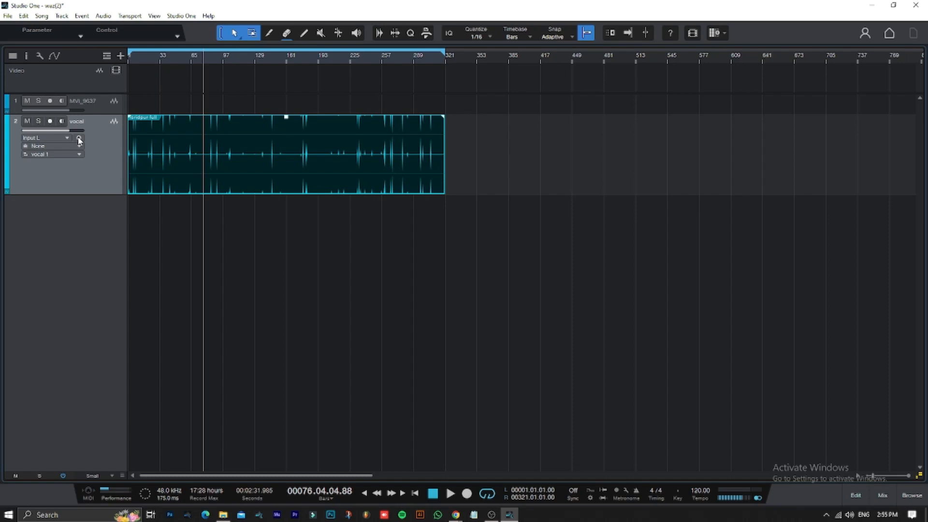
click(79, 138)
Step: Remove all clips from the song's pool together with their occurrences in the arrangement, including the missing MVI_9637(2)
click(912, 495)
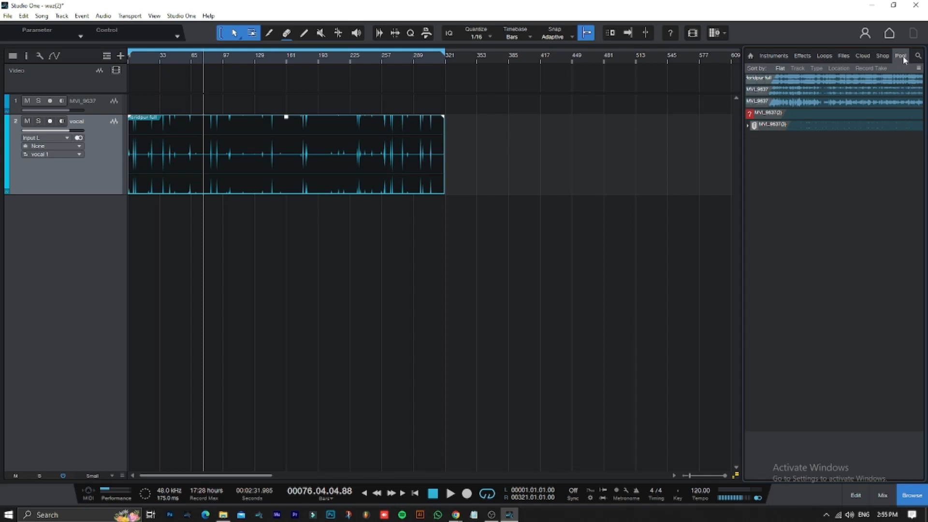
click(771, 56)
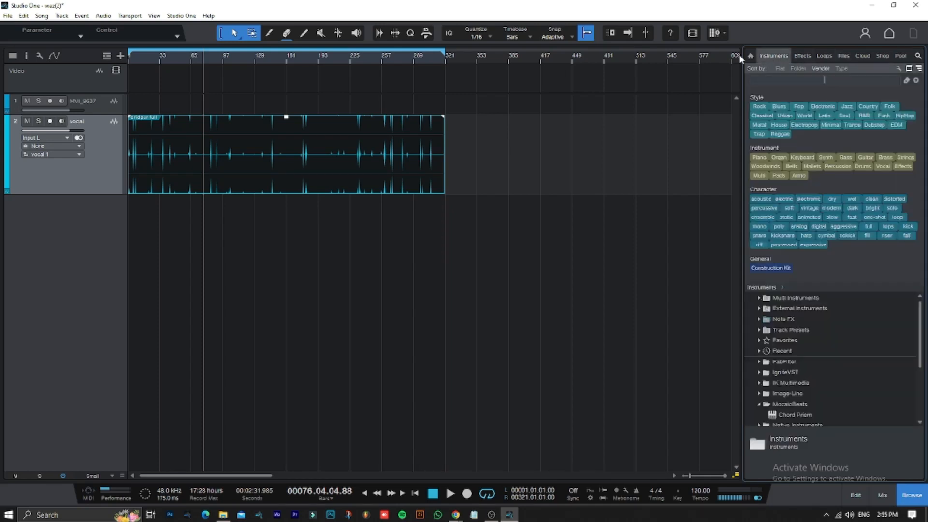
click(750, 57)
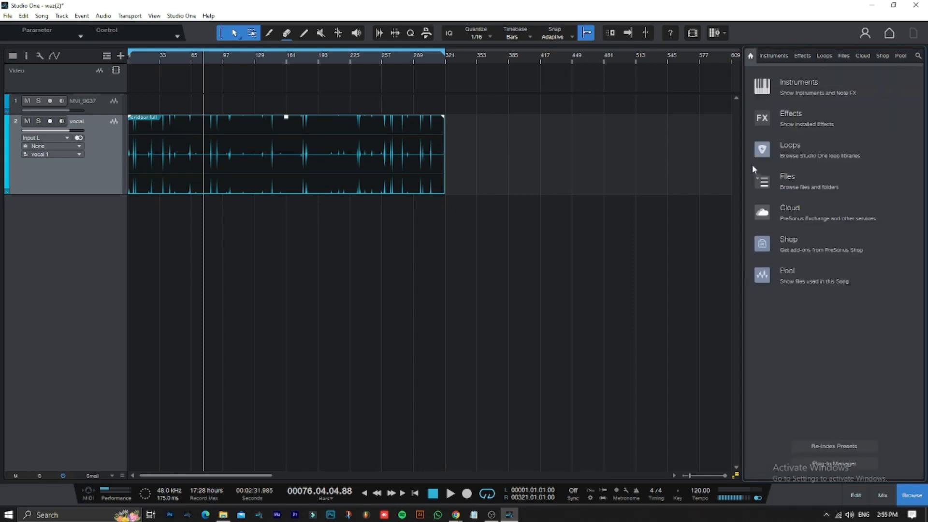
click(902, 57)
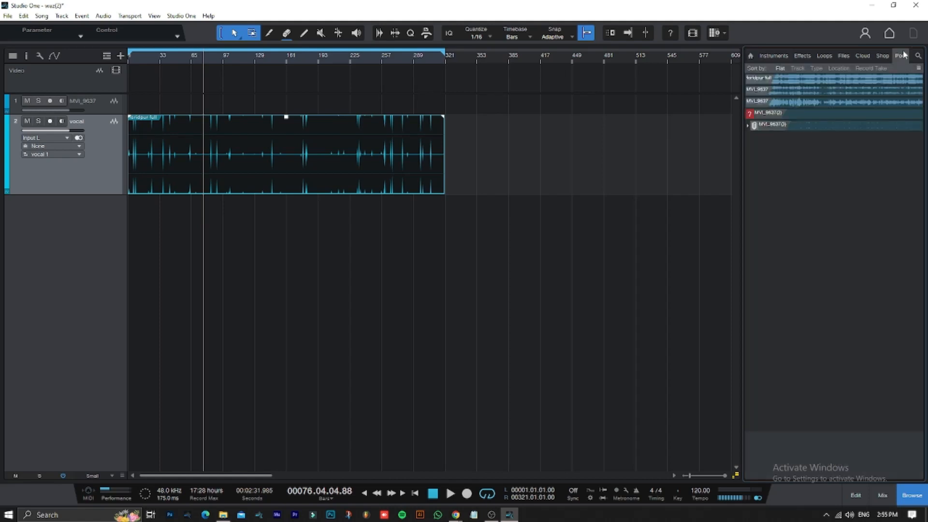
drag(846, 153, 844, 82)
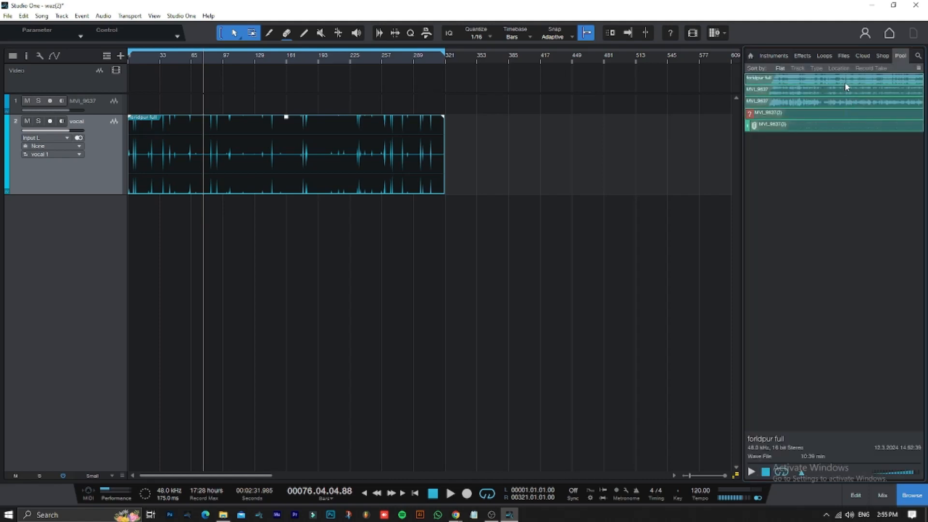
key(Delete)
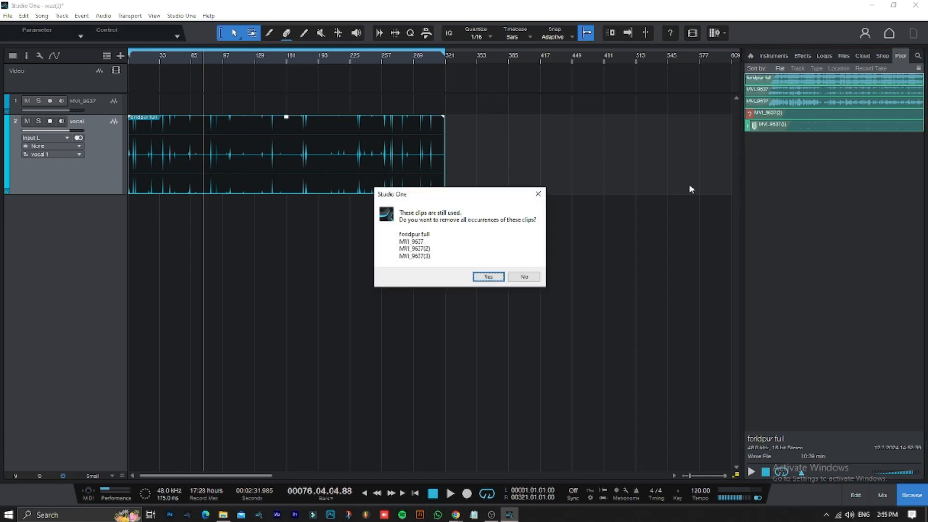
click(487, 278)
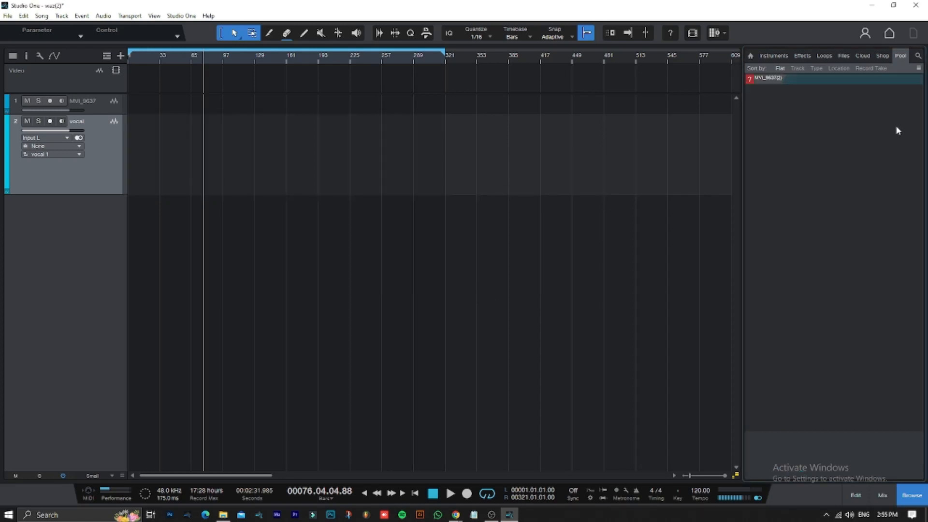
click(788, 80)
key(Delete)
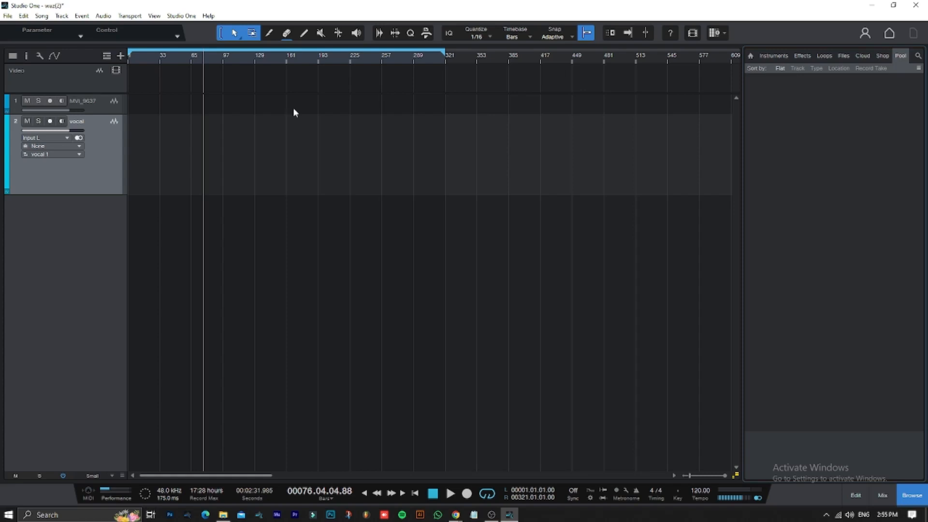
click(88, 72)
click(93, 101)
click(87, 74)
click(93, 99)
click(86, 75)
click(92, 97)
click(88, 82)
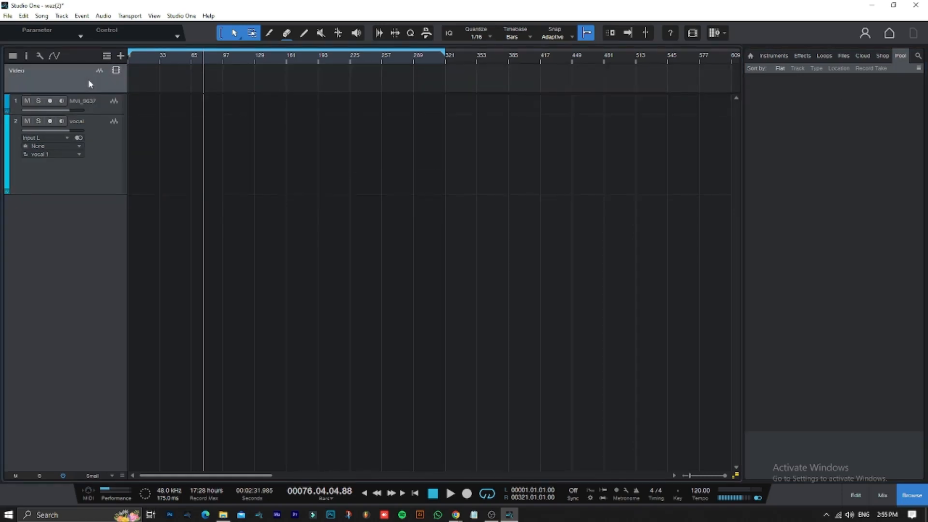
click(97, 112)
click(102, 156)
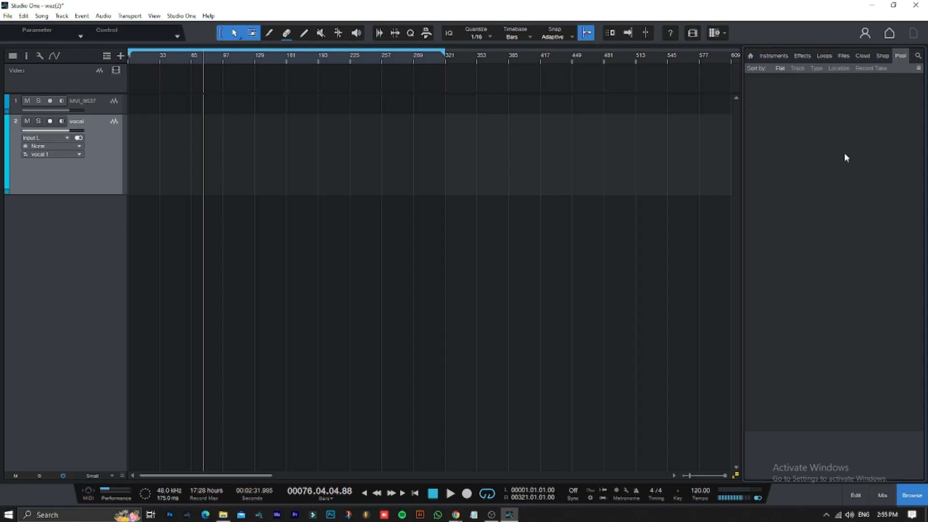
right_click(805, 149)
click(804, 153)
Step: Hide the browser and import foridpur full from the Downloads folder onto the emptied vocal track at bar 1
click(912, 495)
click(872, 5)
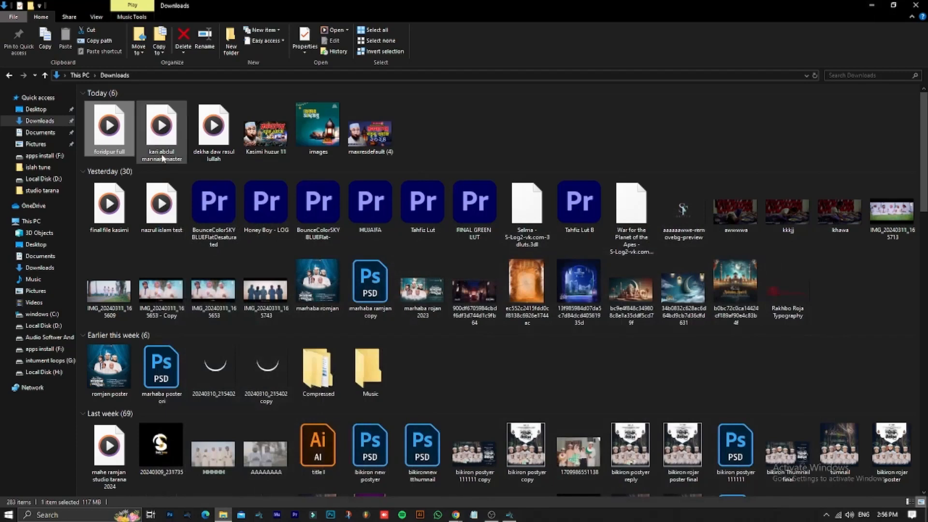
mouse_move(108, 131)
mouse_down()
mouse_move(438, 387)
mouse_move(510, 514)
mouse_move(324, 169)
mouse_move(141, 146)
mouse_up()
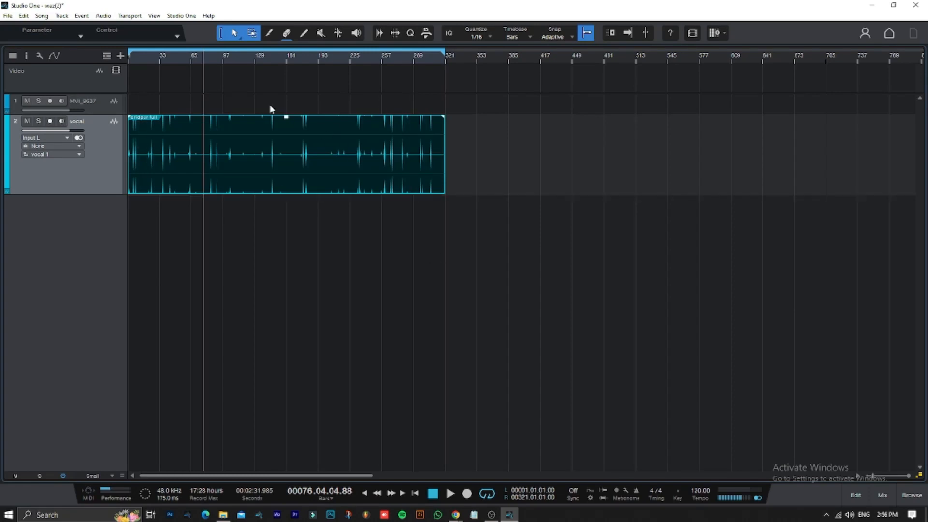
scroll(177, 61, down, 2)
scroll(177, 61, up, 7)
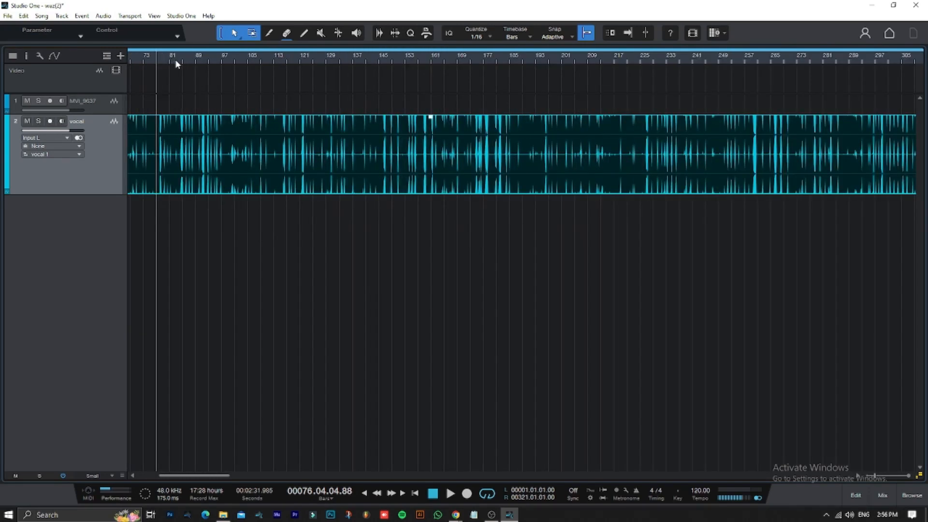
Step: Show the inspector for the vocal track and expand its event settings for the foridpur full clip
drag(224, 474, 207, 475)
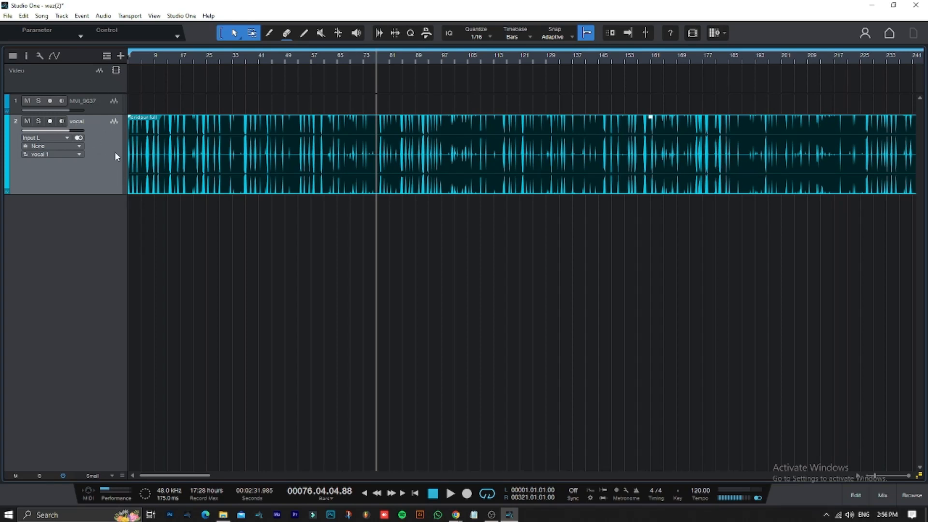
click(26, 57)
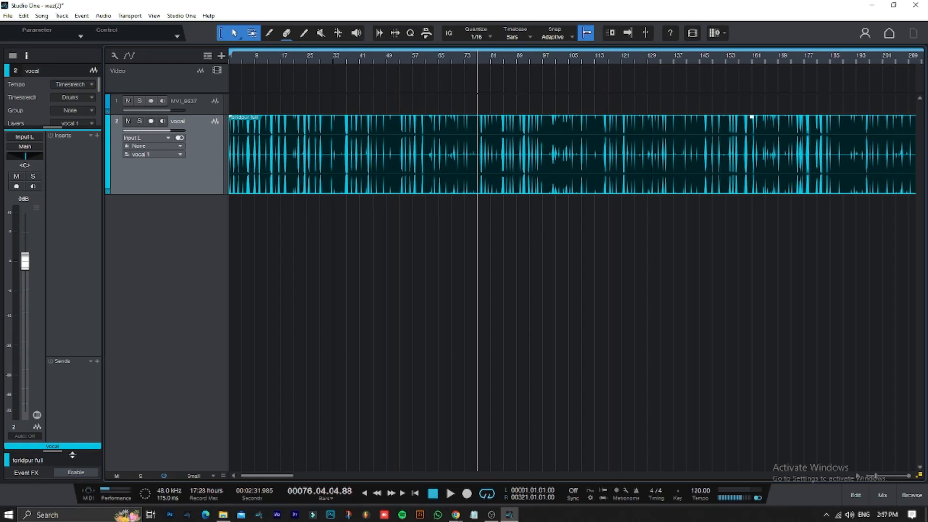
drag(70, 452, 48, 247)
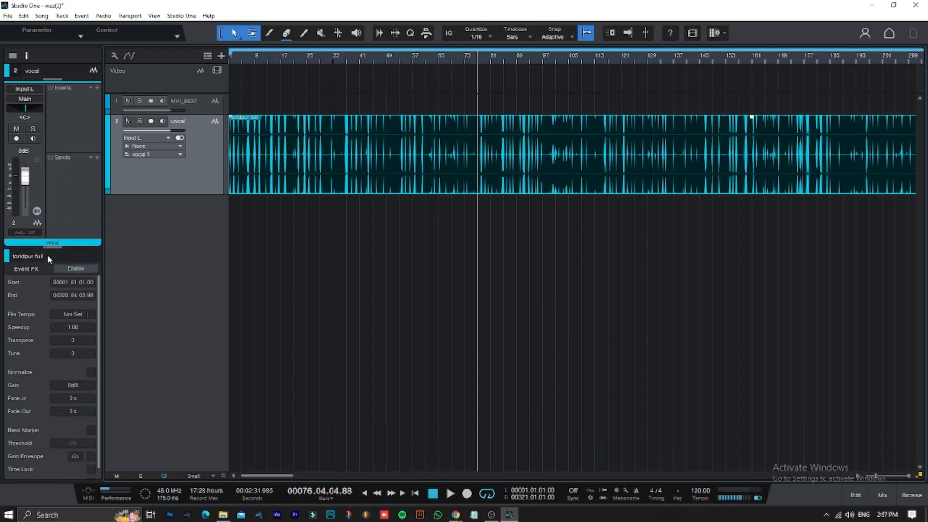
Step: Place the playhead at bar 5, turn on autoscroll and start playing the recording
click(241, 54)
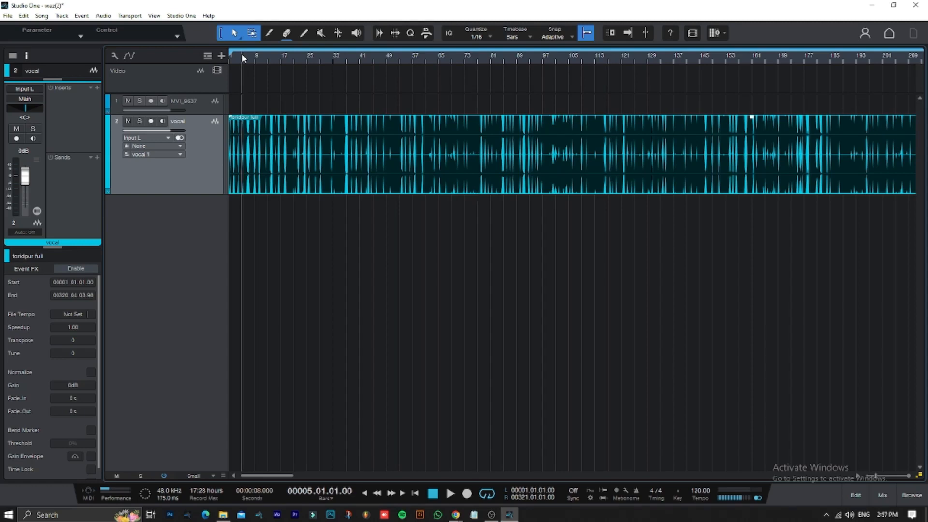
key(f)
key(space)
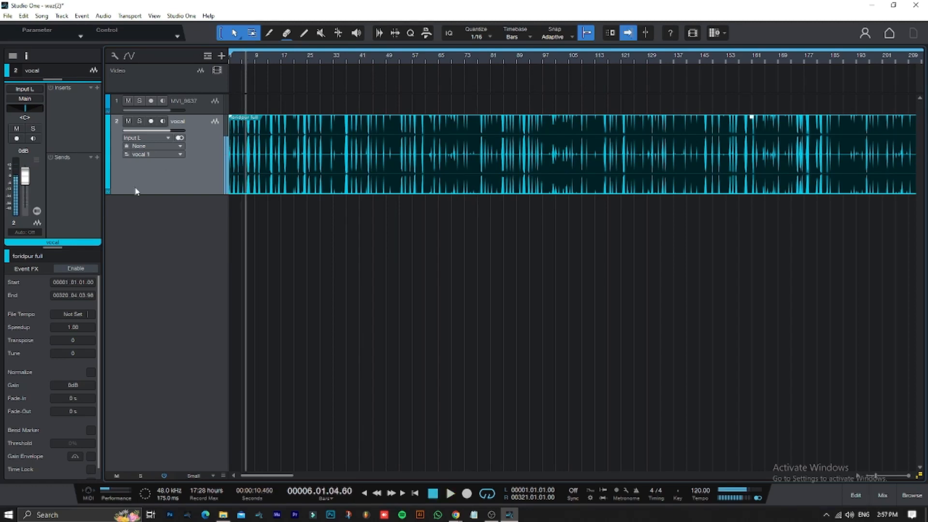
Step: Enlarge the vocal channel's meter in the inspector and play short passages of the recording to check its level
drag(92, 252, 91, 447)
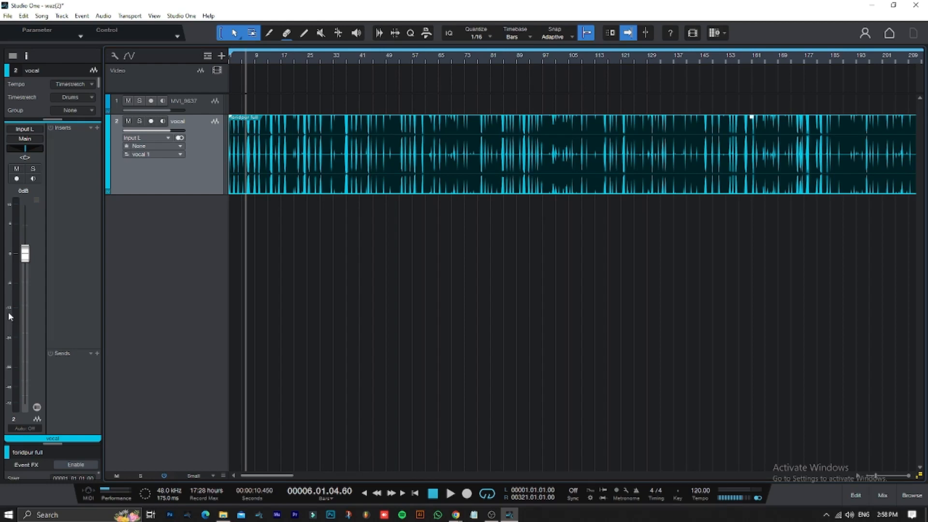
key(space)
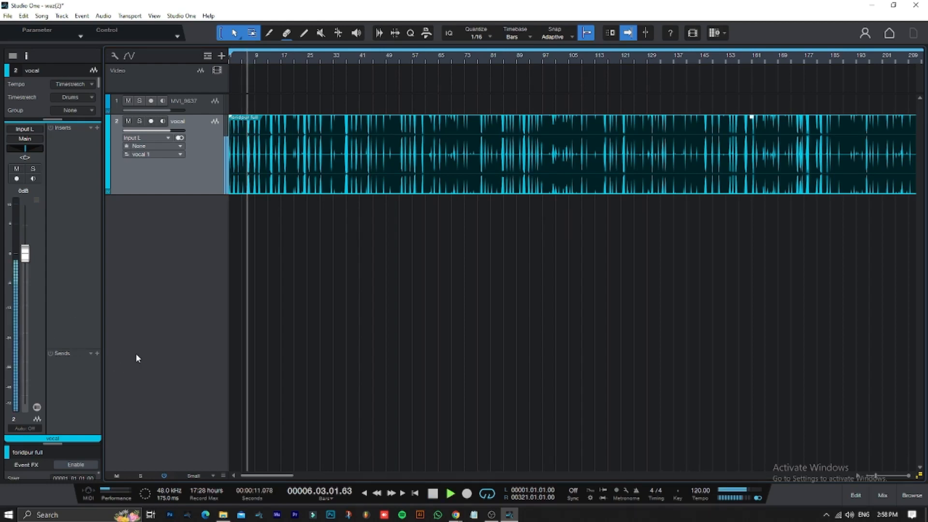
key(space)
key(space)
mouse_move(15, 260)
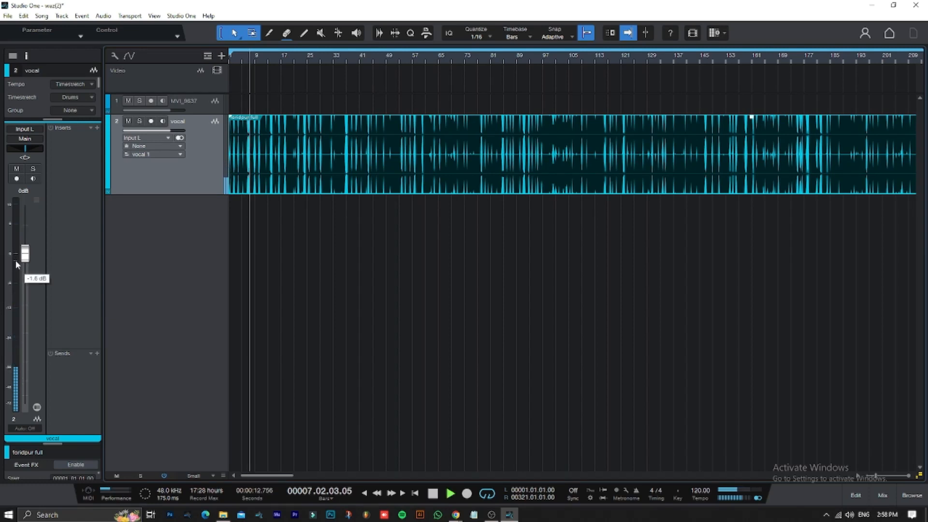
key(space)
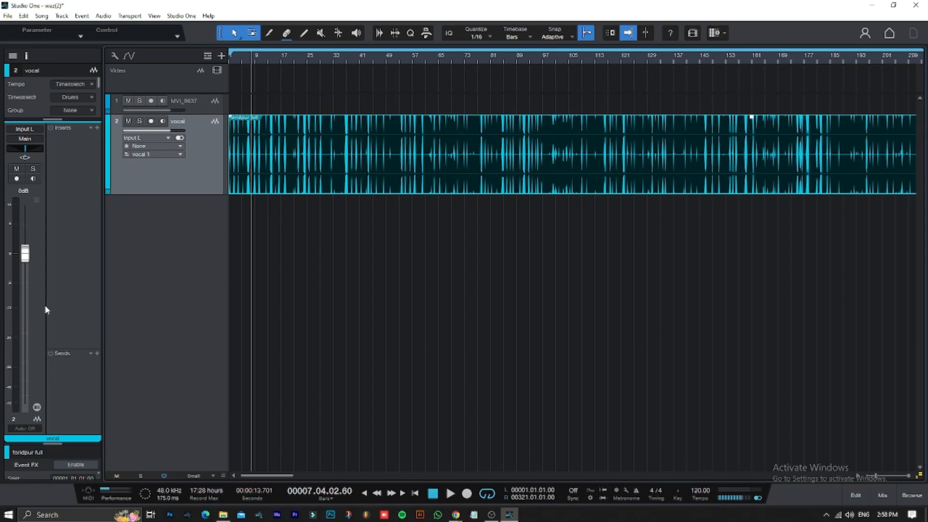
drag(75, 440, 58, 245)
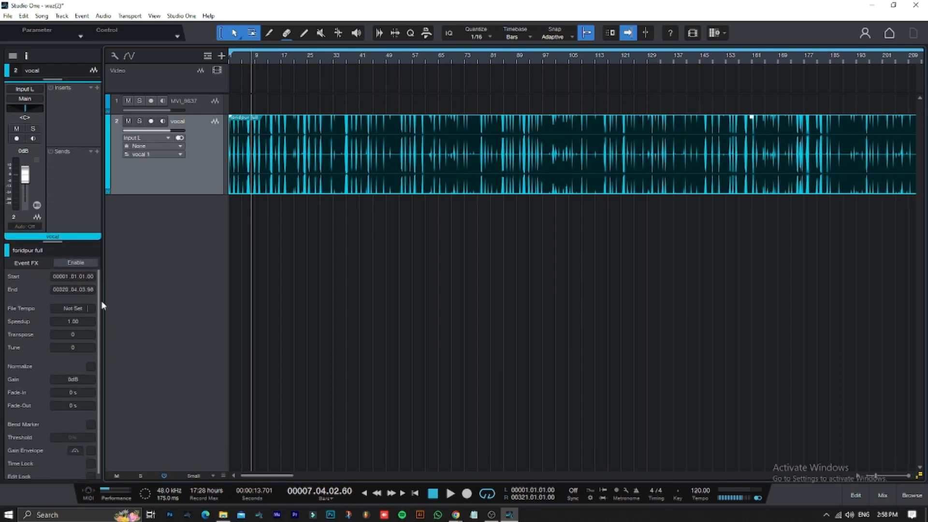
drag(61, 242, 57, 429)
key(space)
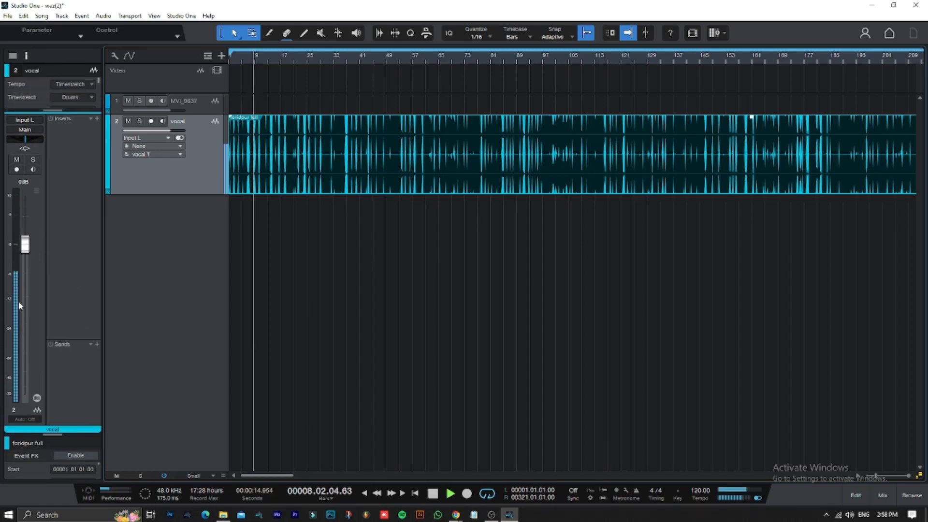
key(space)
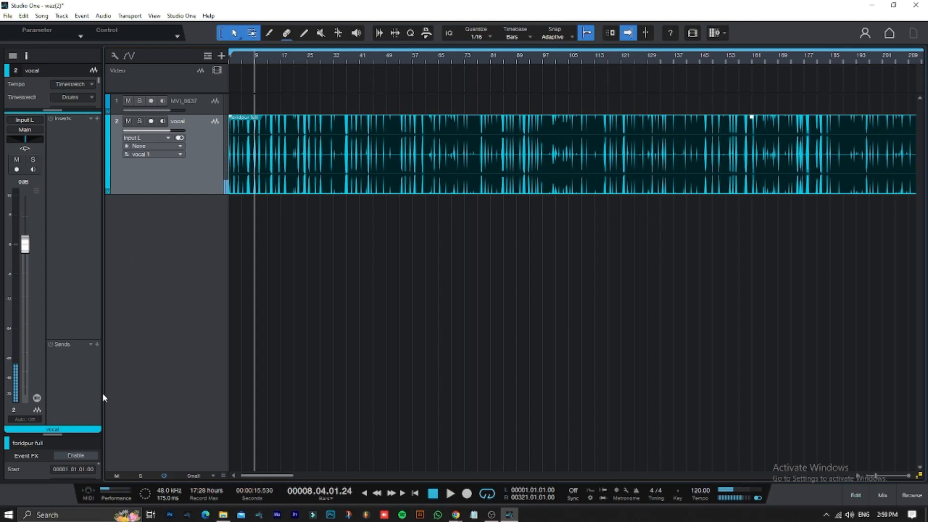
Step: Normalize the foridpur full clip and set its event gain to -12 dB
drag(53, 434, 53, 205)
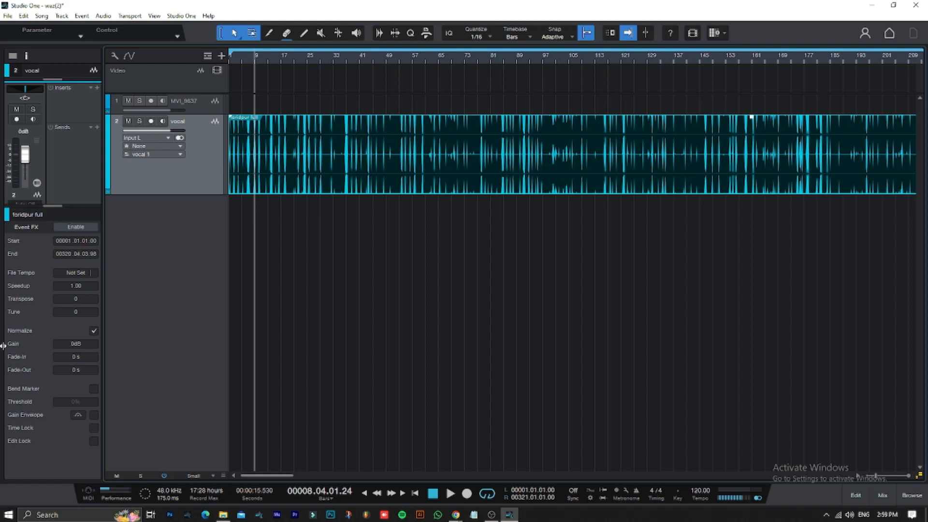
click(72, 347)
text(-12)
key(Return)
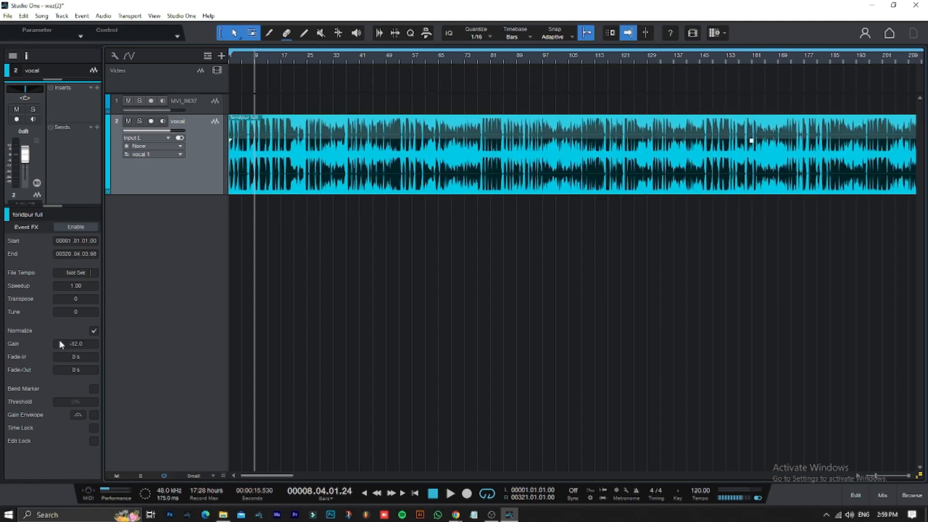
Step: Enlarge the vocal channel's meter again and play the normalized clip to check its new level
drag(81, 208, 127, 425)
key(space)
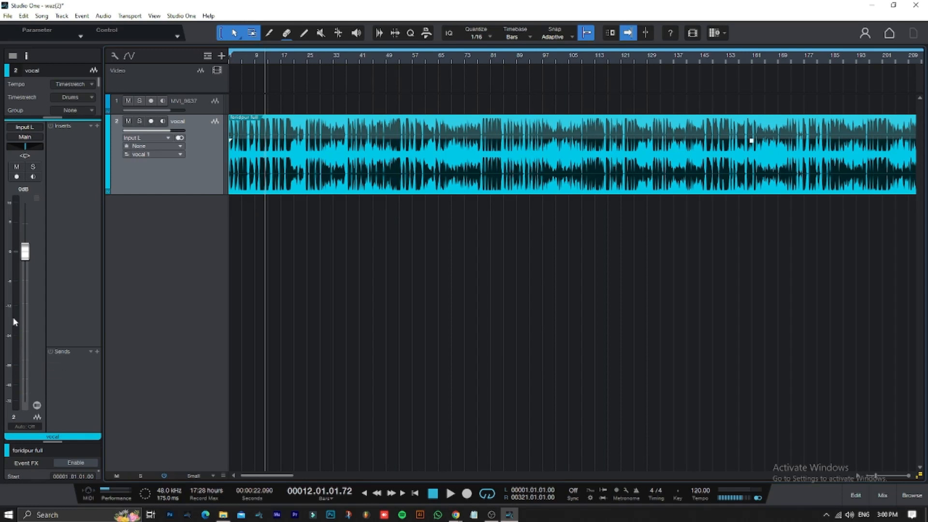
mouse_move(15, 321)
Step: Switch to Chrome and search Google for clarity vx dereverb in a new tab
click(96, 126)
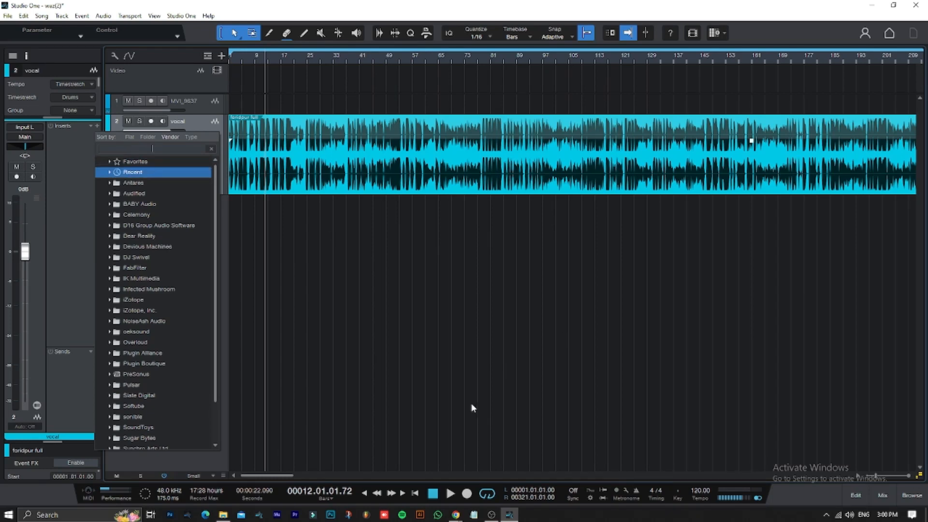
click(455, 514)
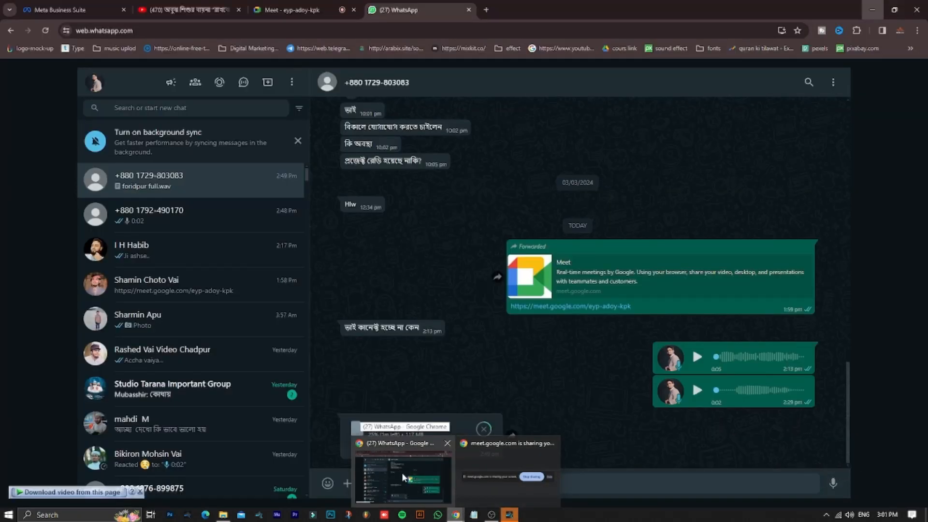
click(415, 477)
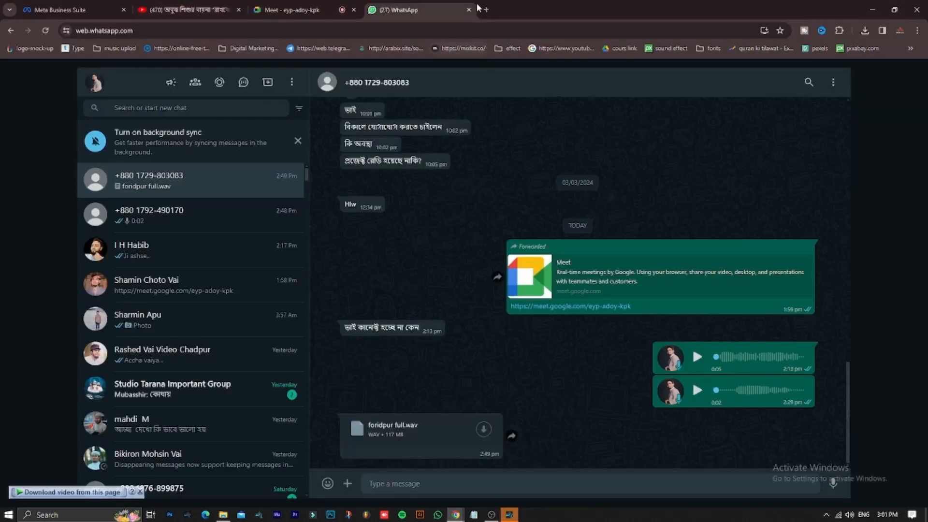
click(486, 9)
click(469, 30)
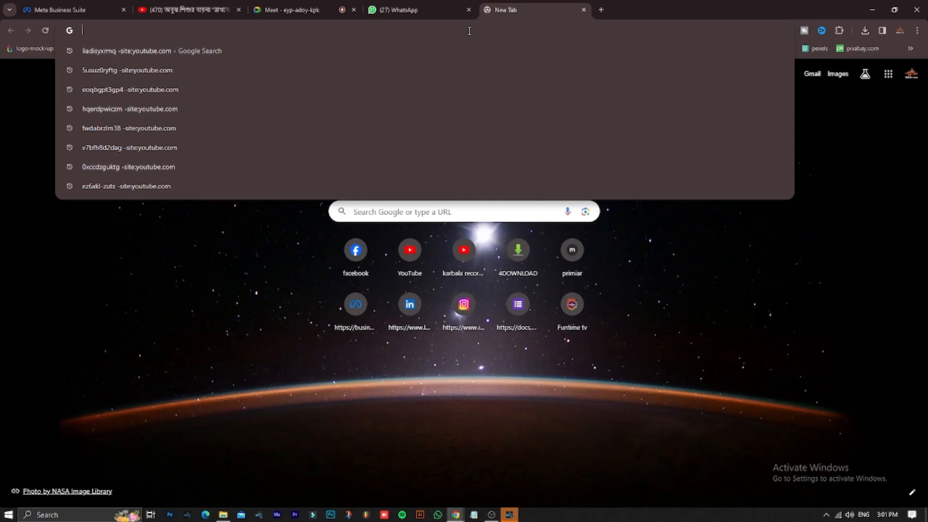
text(c)
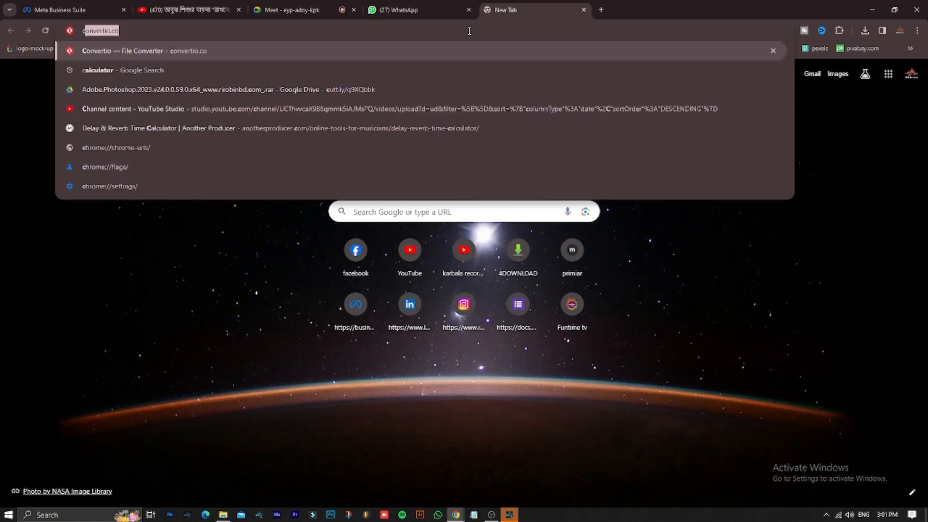
text(l)
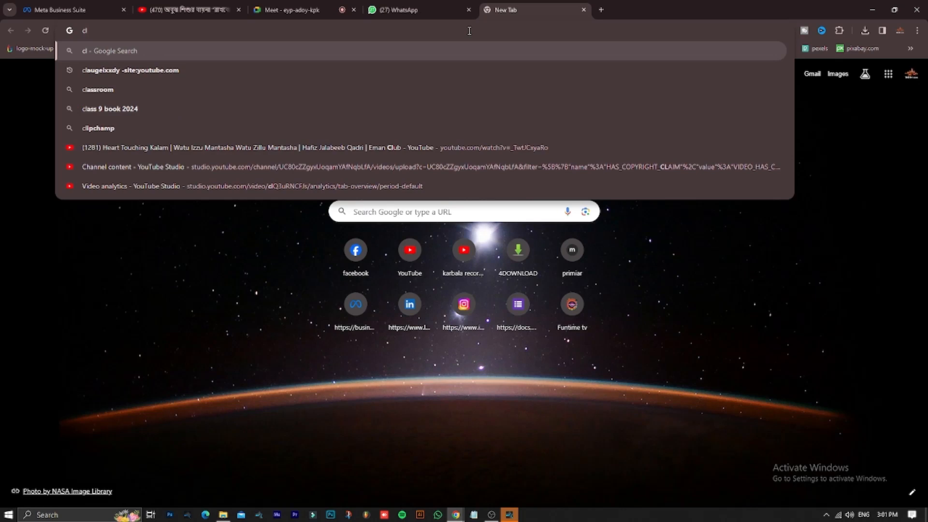
text(uarity vx de reverb)
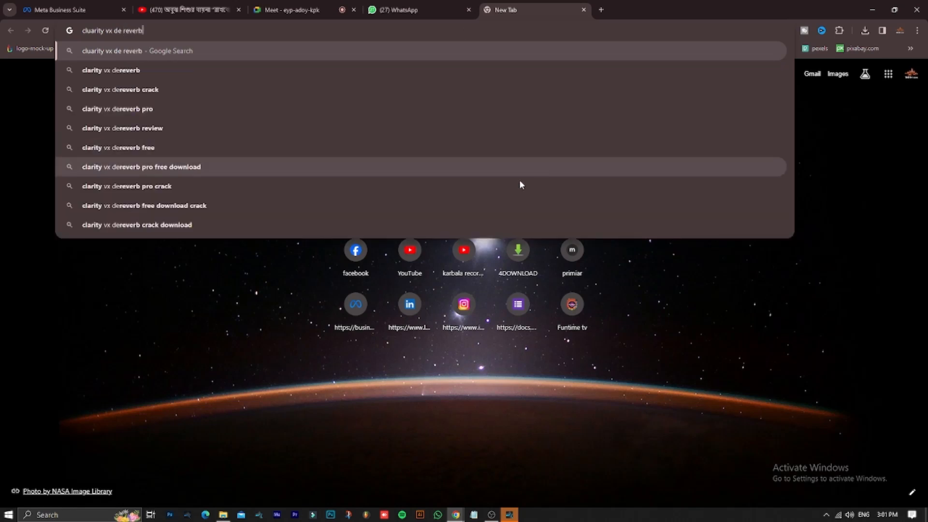
click(163, 76)
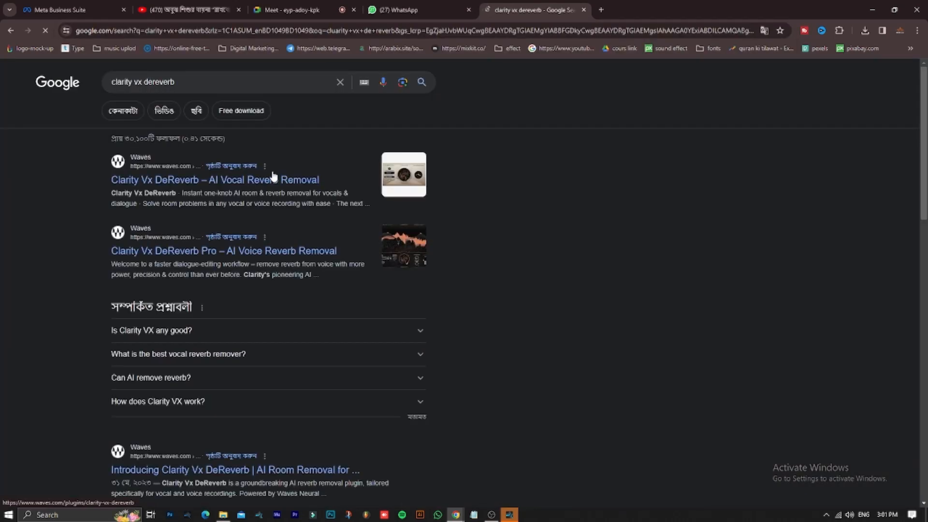
Step: View the Waves Audio picture of the Clarity Vx DeReverb plugin in the image results, then close the tab and return to Studio One
click(192, 112)
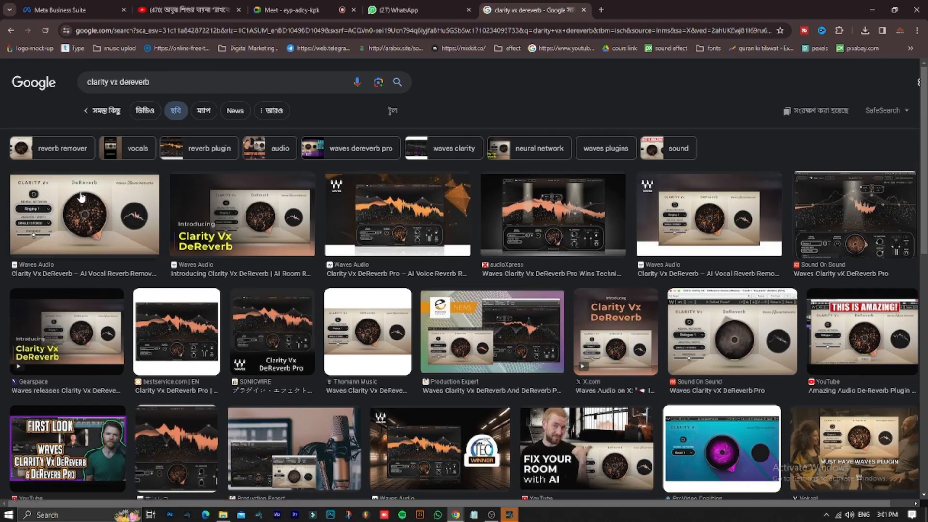
click(76, 221)
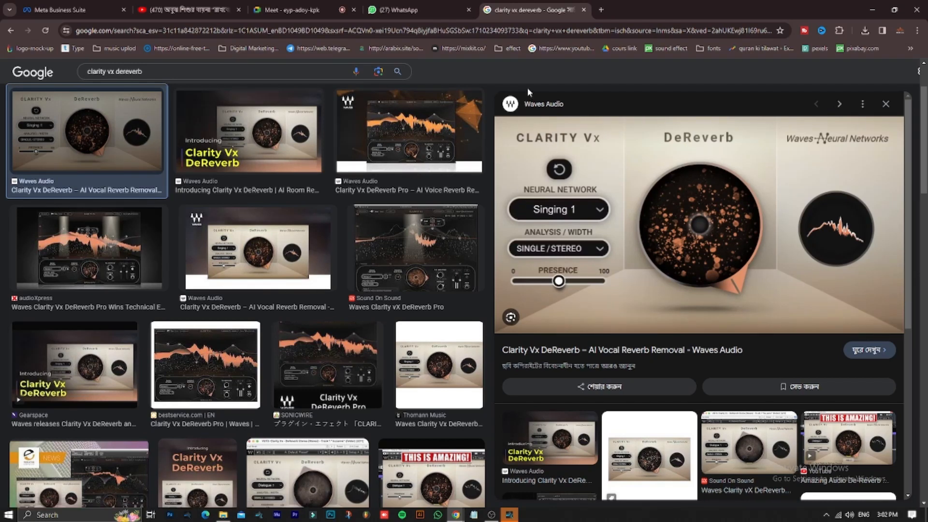
click(885, 105)
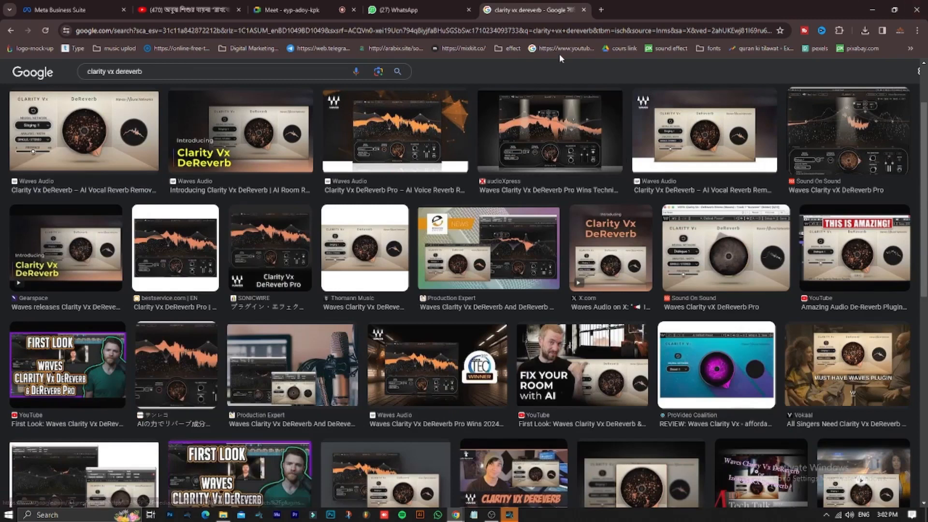
click(585, 11)
click(871, 9)
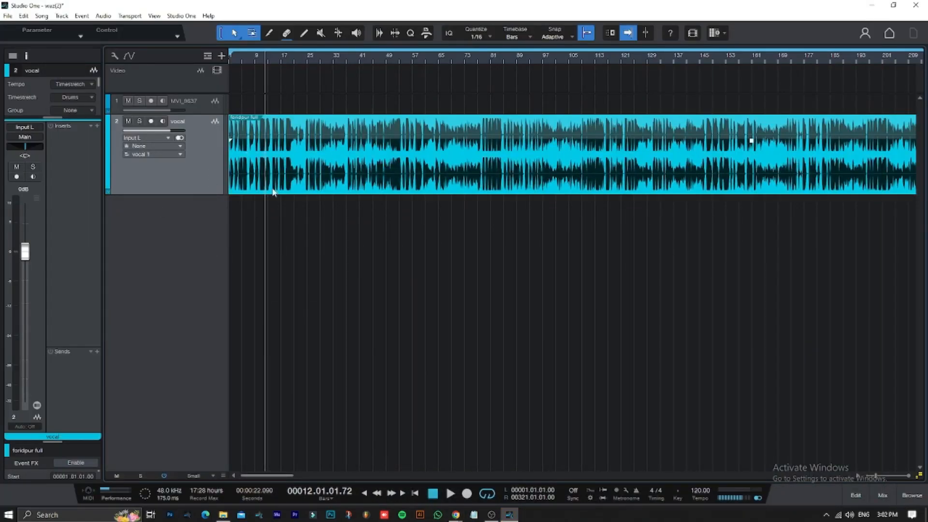
Step: Load the saved waz track preset with its full effects chain into the song
click(98, 126)
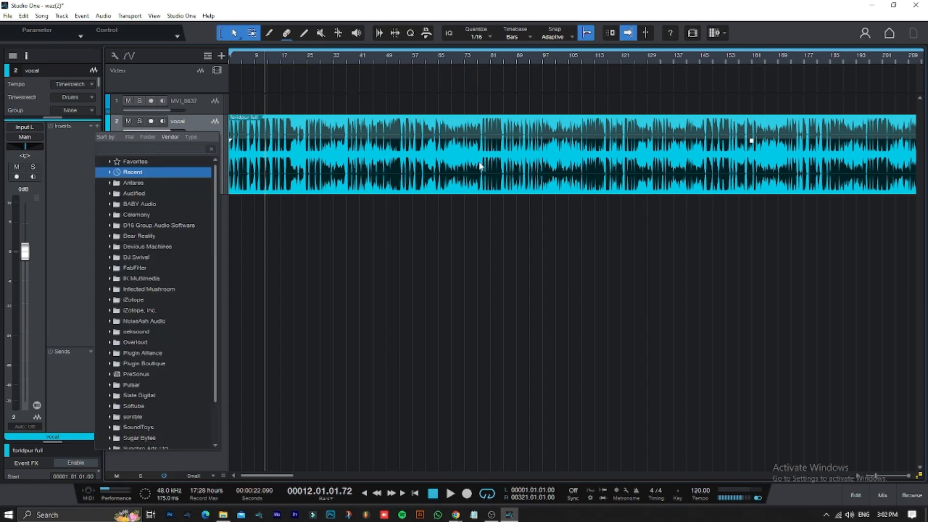
click(191, 124)
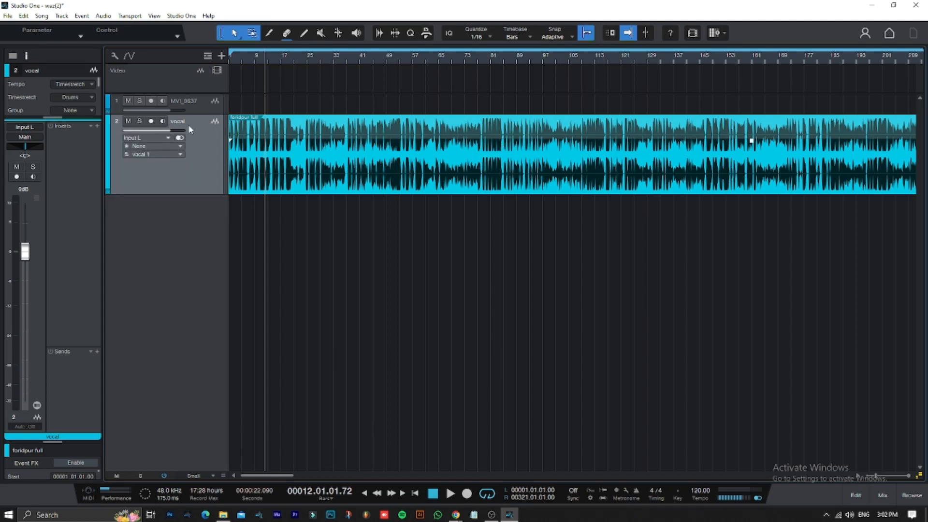
right_click(189, 127)
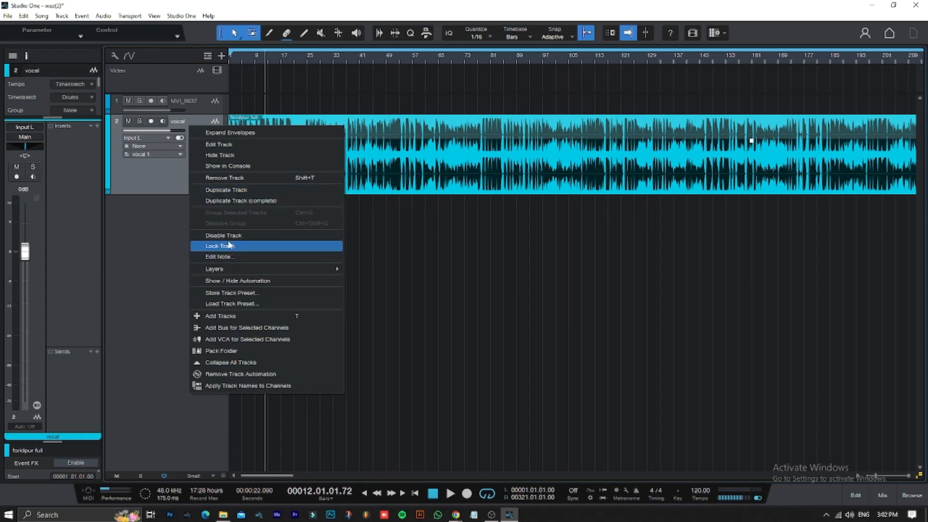
click(229, 304)
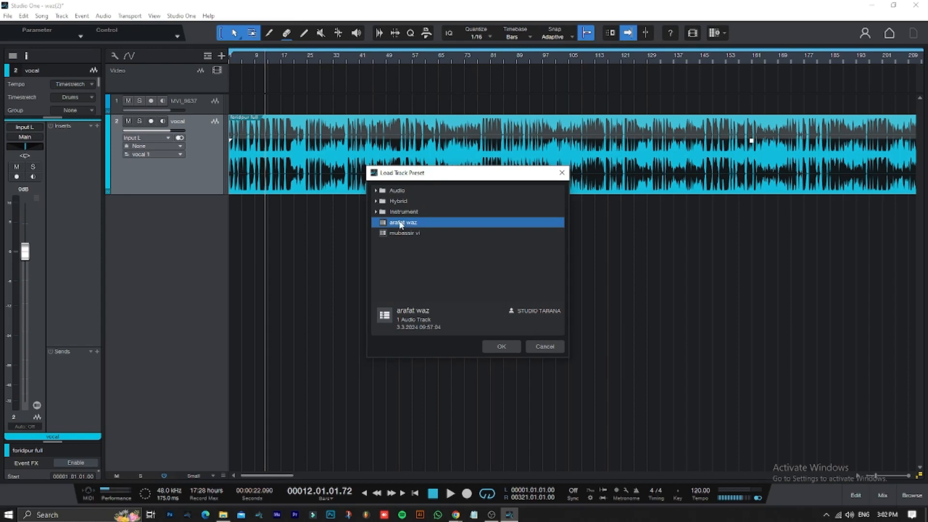
click(505, 347)
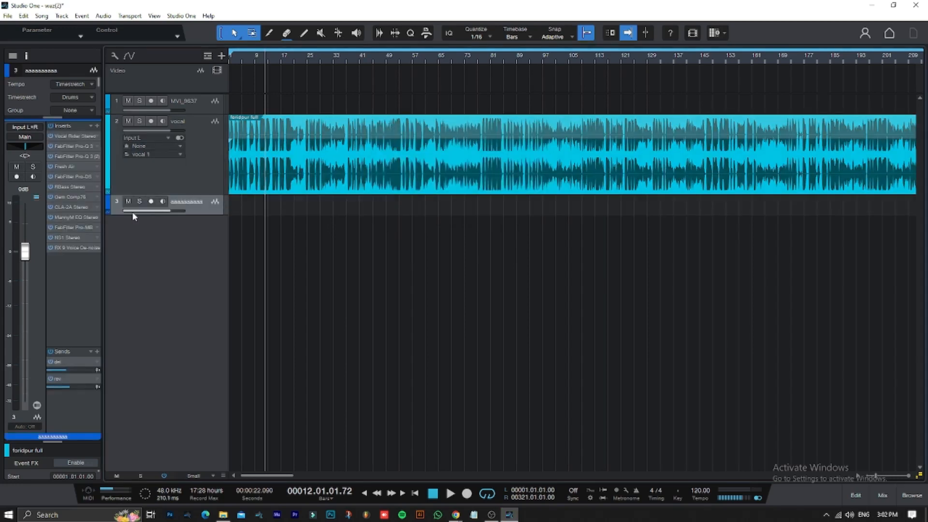
Step: Copy the complete insert chain, starting with Vocal Rider Stereo, from the preset track onto the vocal track
click(173, 178)
click(193, 207)
drag(208, 174, 202, 227)
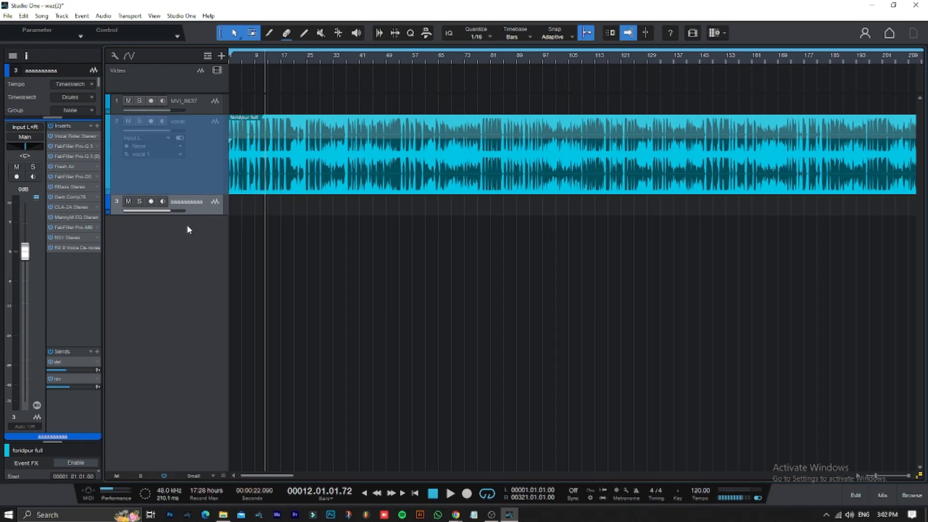
drag(188, 229, 188, 229)
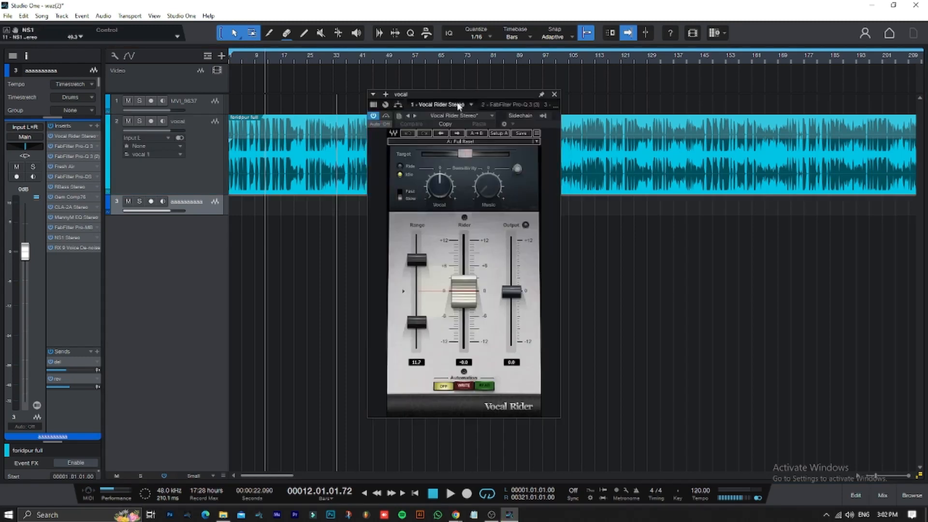
click(173, 170)
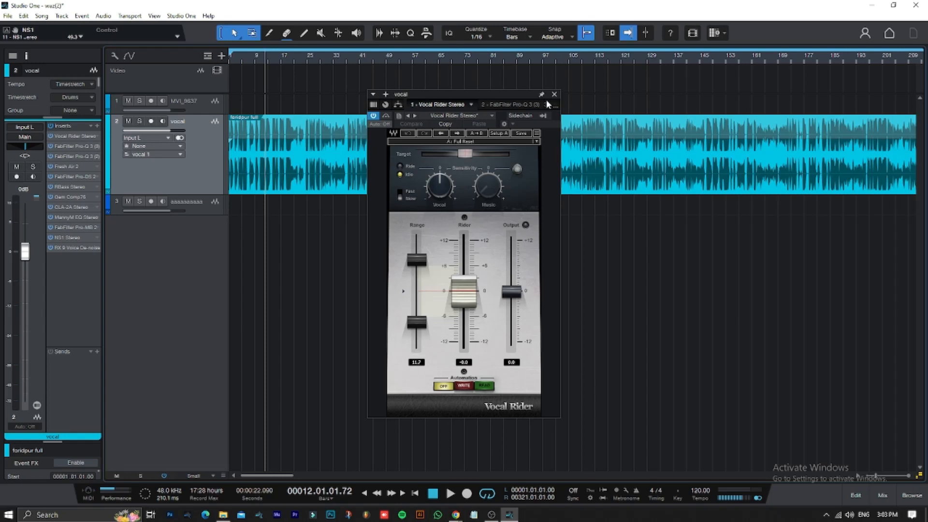
Step: Close the plug-in window, delete the leftover preset track, and deactivate the vocal track's whole insert chain
key(Down)
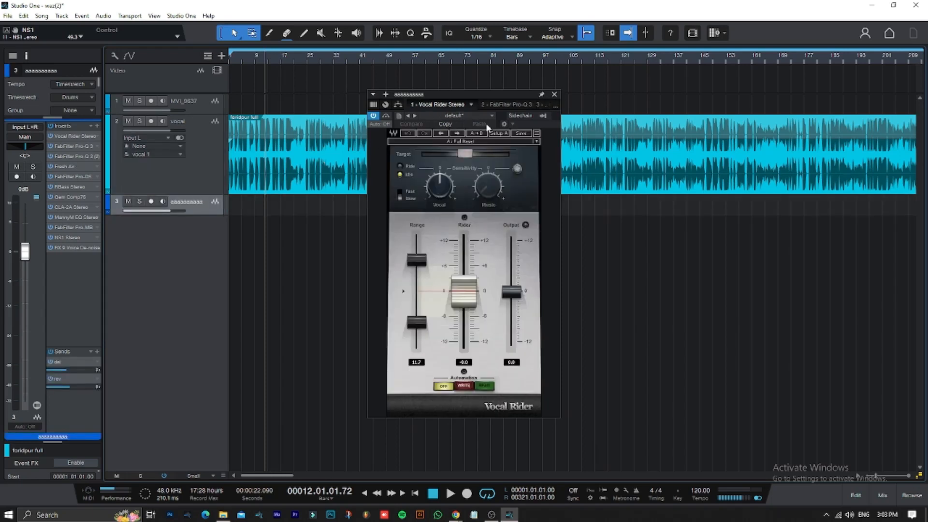
click(554, 94)
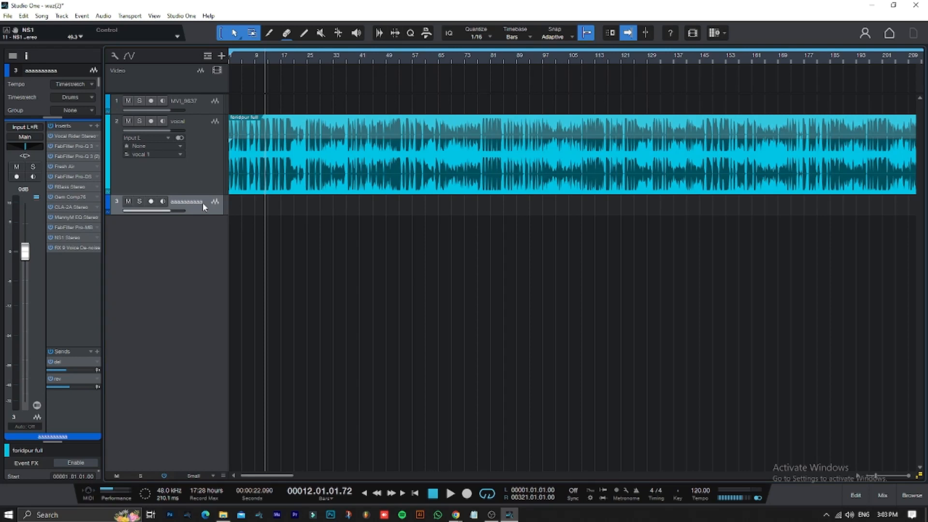
key(Delete)
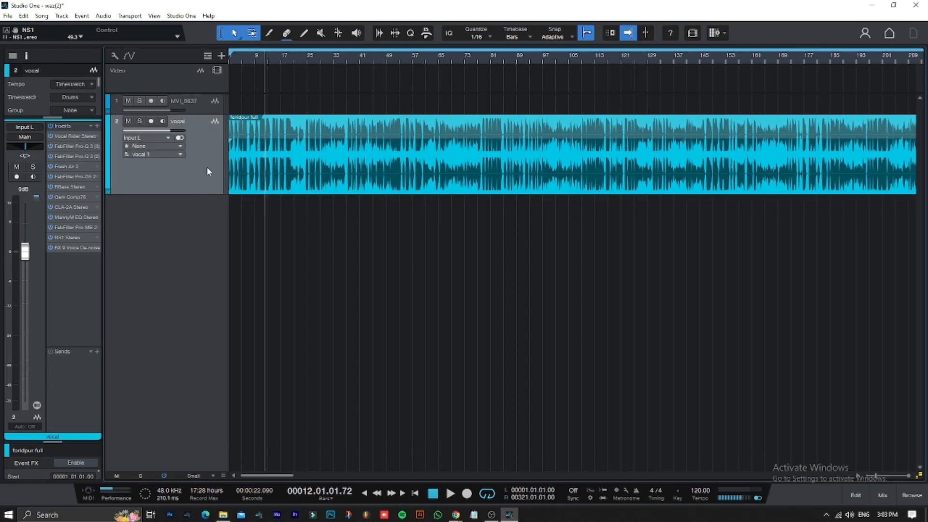
click(51, 125)
Step: Examine the normalize and gain settings of the foridpur full event in the inspector
click(190, 99)
click(194, 157)
drag(68, 440, 72, 217)
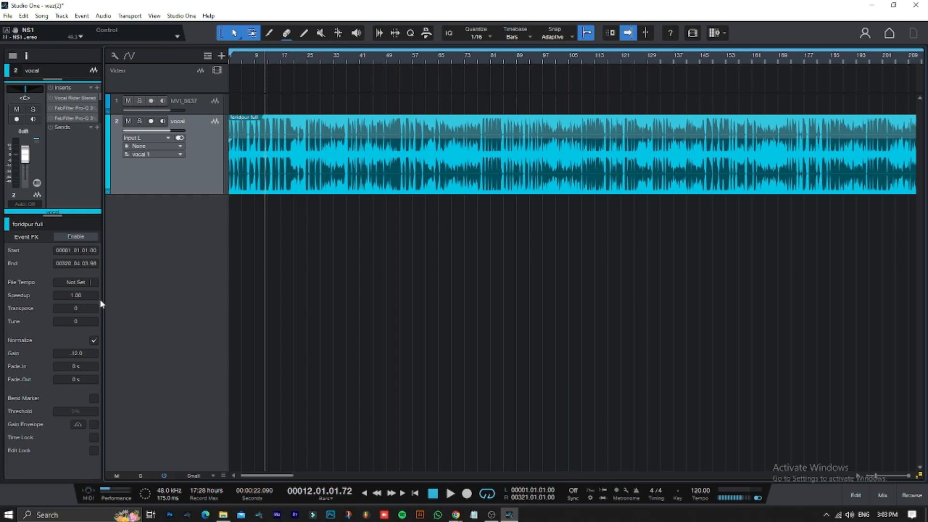
drag(88, 215, 88, 407)
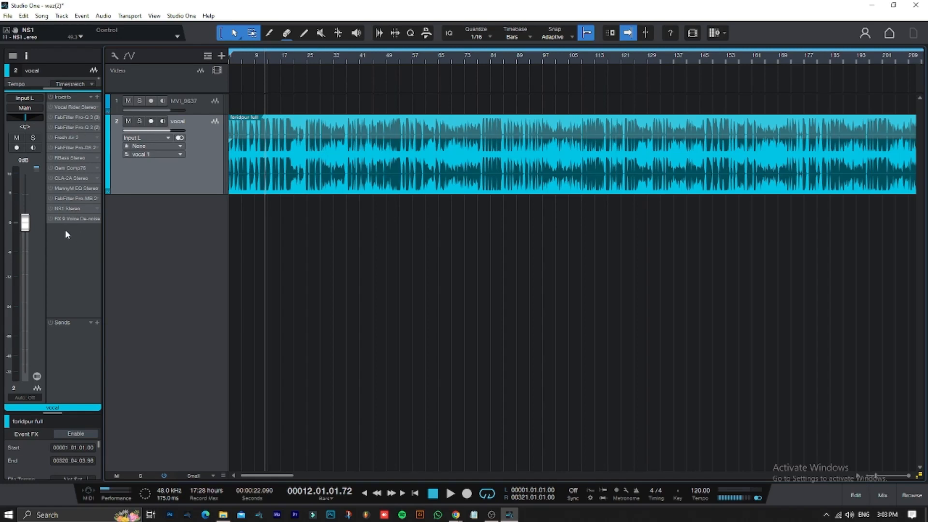
Step: Activate only Vocal Rider Stereo in the vocal track's insert chain and open it
click(51, 96)
click(49, 97)
click(50, 106)
click(71, 107)
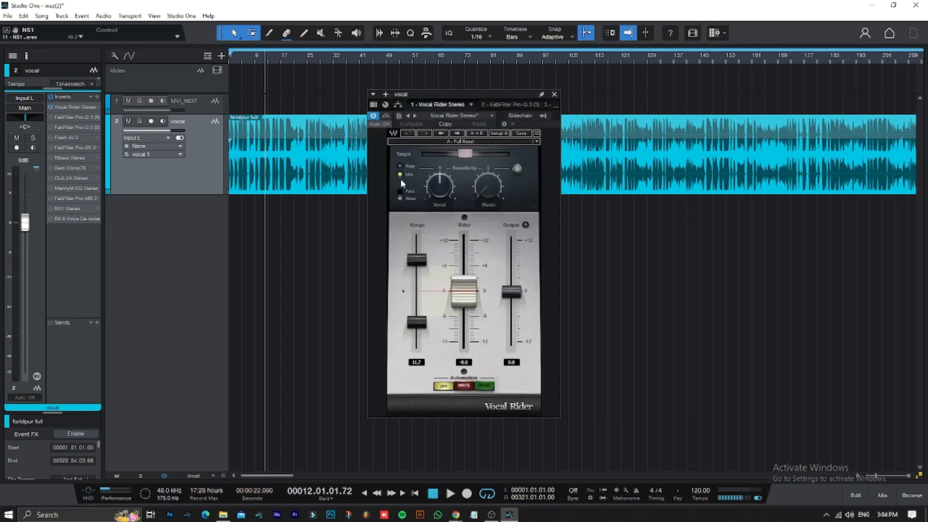
Step: Set Vocal Rider's attack to Fast and fine-tune its range limits, with the upper limit at 5.8 dB
click(400, 195)
click(415, 323)
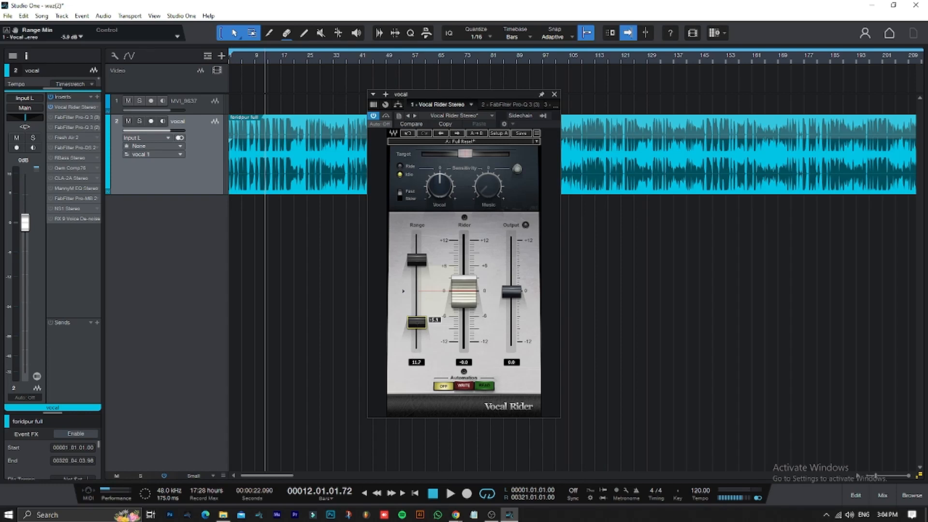
drag(416, 322, 417, 322)
mouse_move(427, 326)
mouse_move(417, 261)
Step: Search the plug-ins for vocal, insert a second Vocal Rider Stereo on the vocal track, and remove the duplicate
click(97, 96)
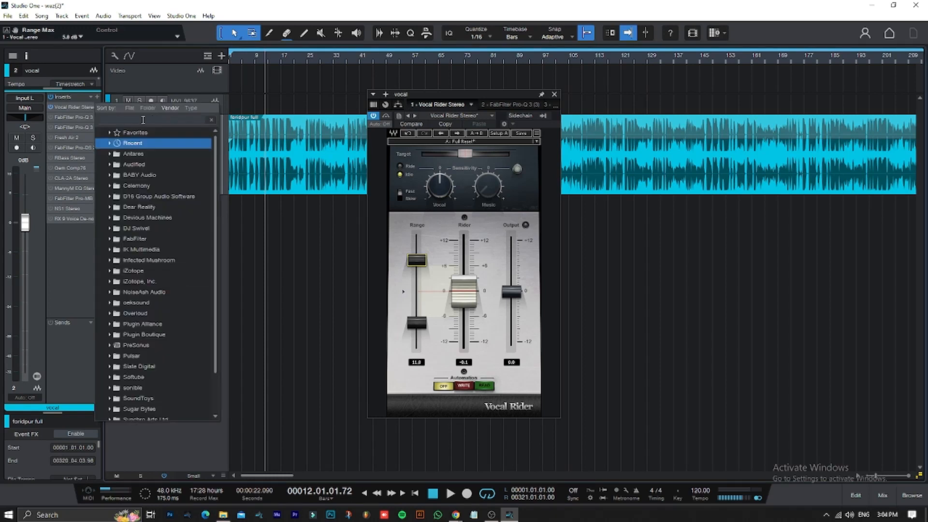
click(183, 81)
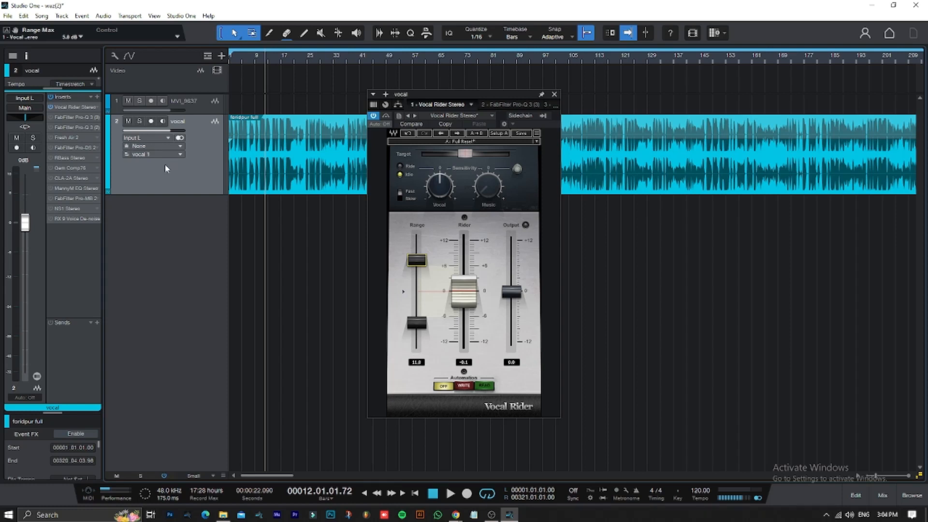
click(97, 98)
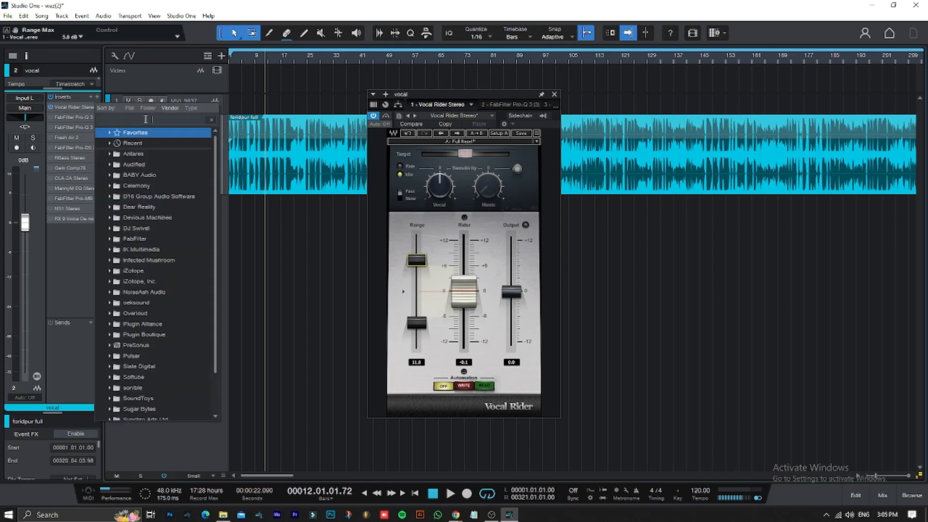
text(vocal)
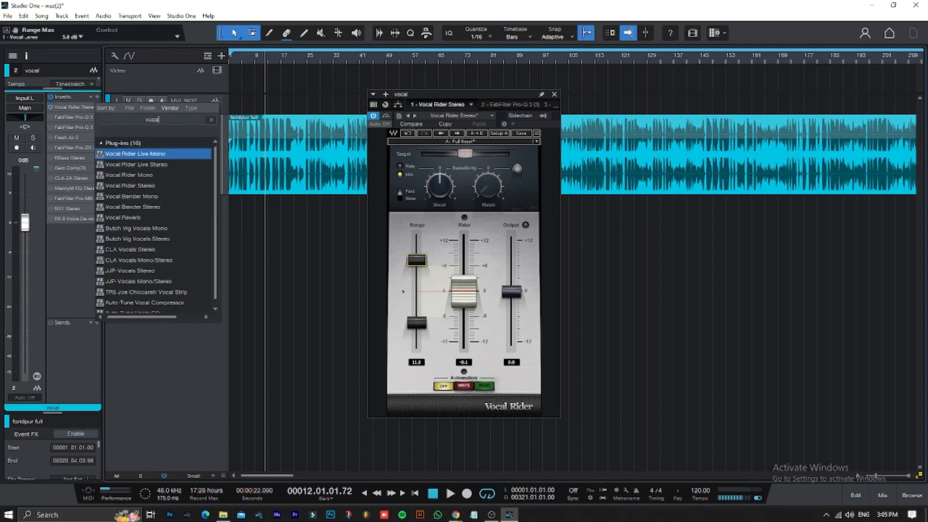
click(145, 186)
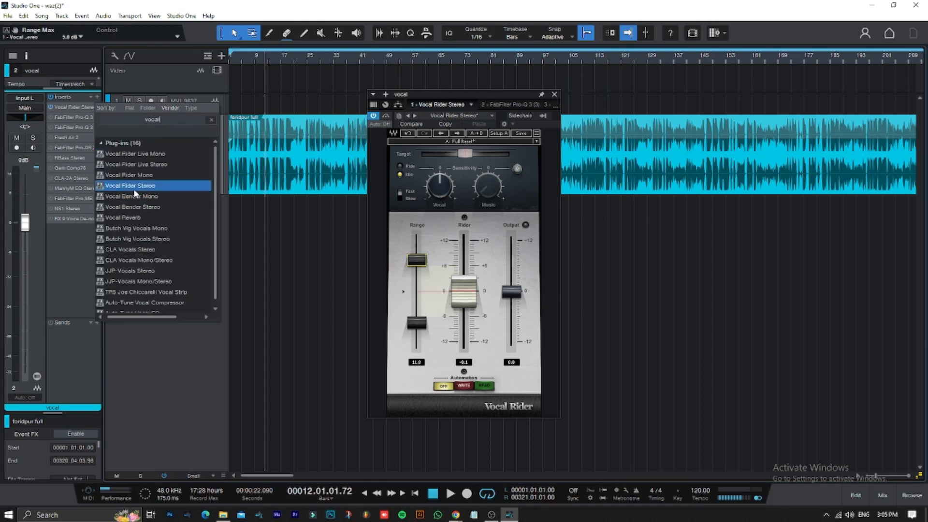
double_click(120, 188)
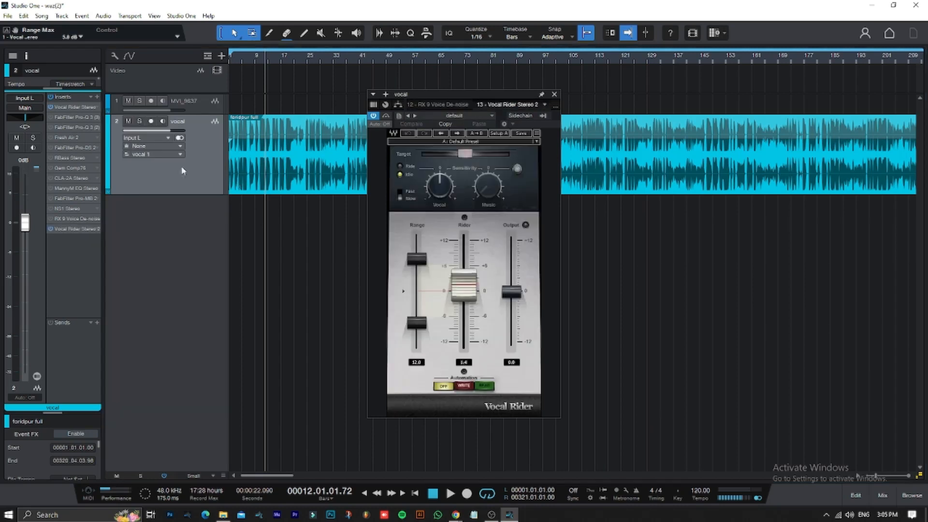
right_click(98, 228)
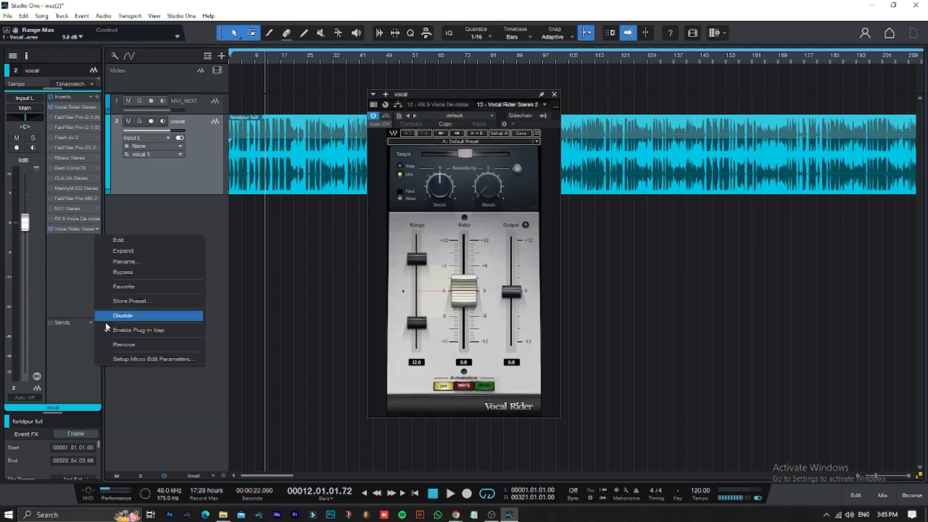
click(111, 344)
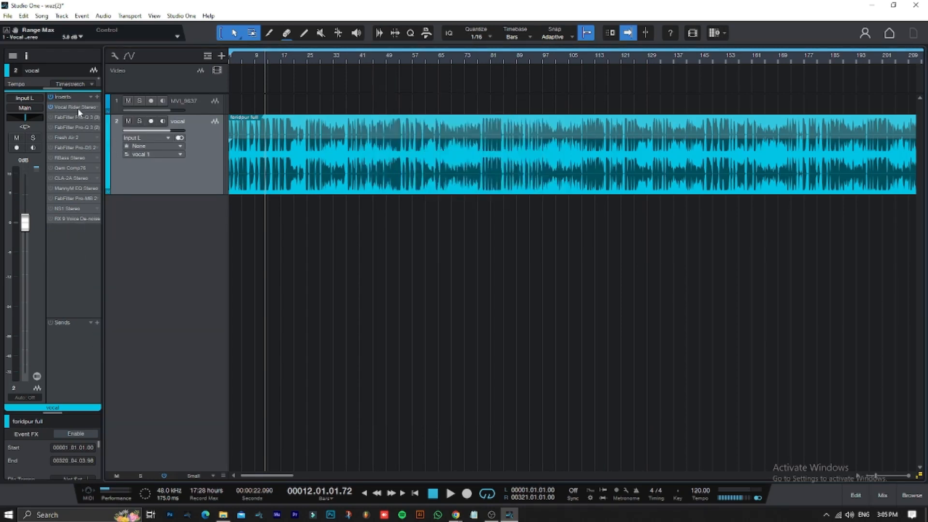
Step: Reopen the first Vocal Rider, listen to the vocal through it, and compare the Slow and Fast attack settings
click(77, 107)
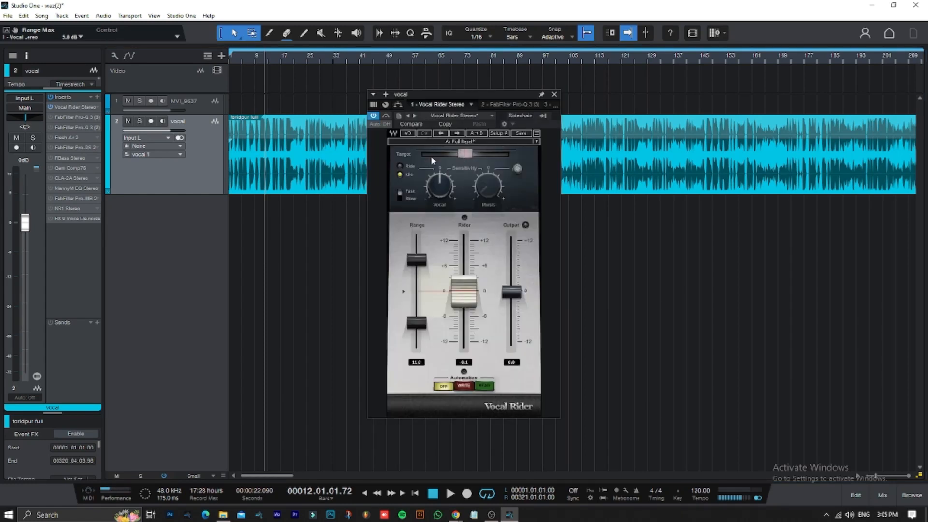
key(space)
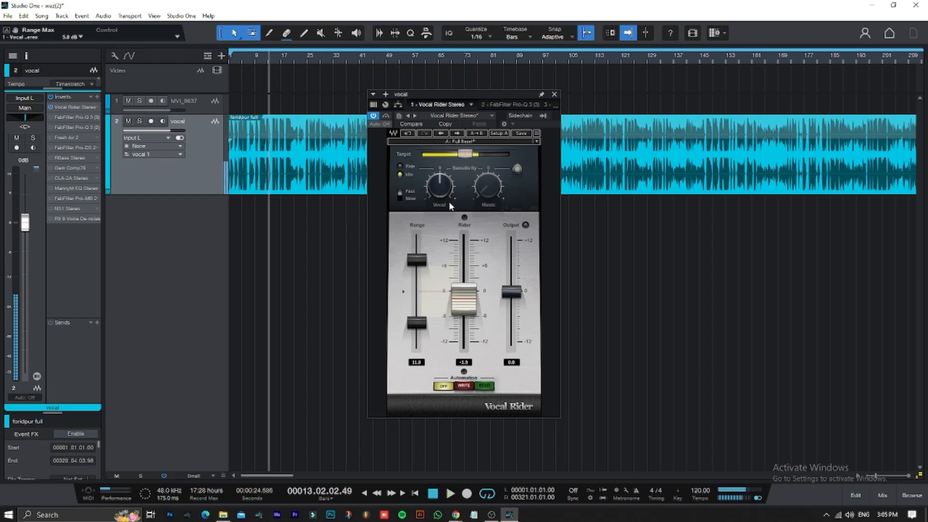
click(466, 155)
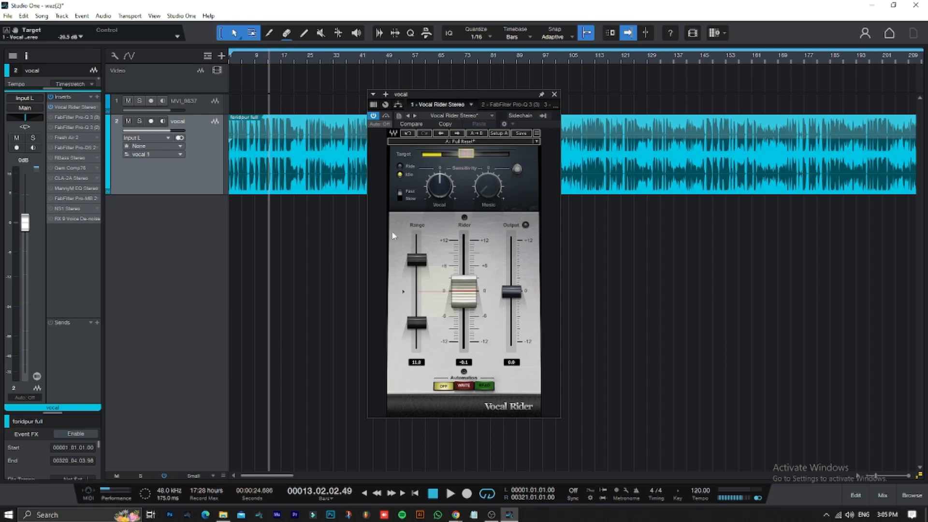
click(405, 200)
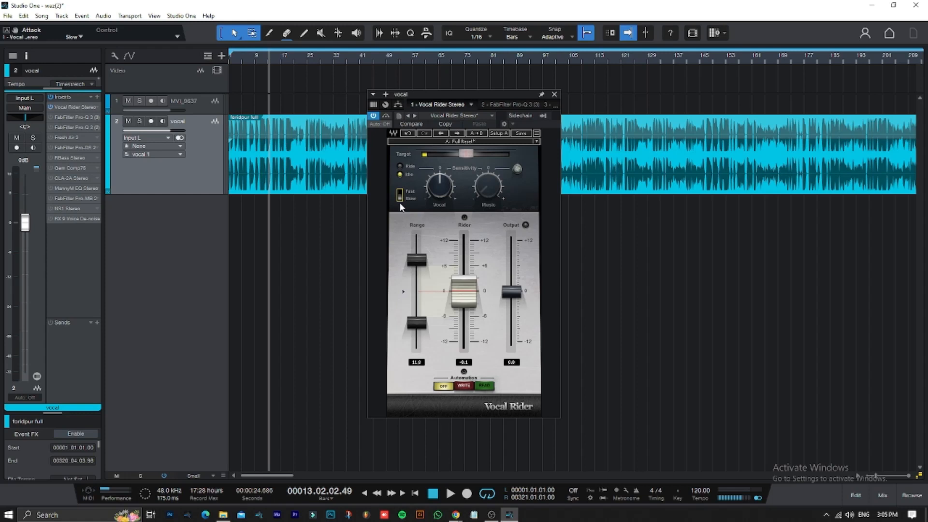
click(400, 195)
Step: Raise Vocal Rider's Target to about -14.5 dB while playing the vocal, set the lower range limit to -6.0 dB, and close the plug-in
key(space)
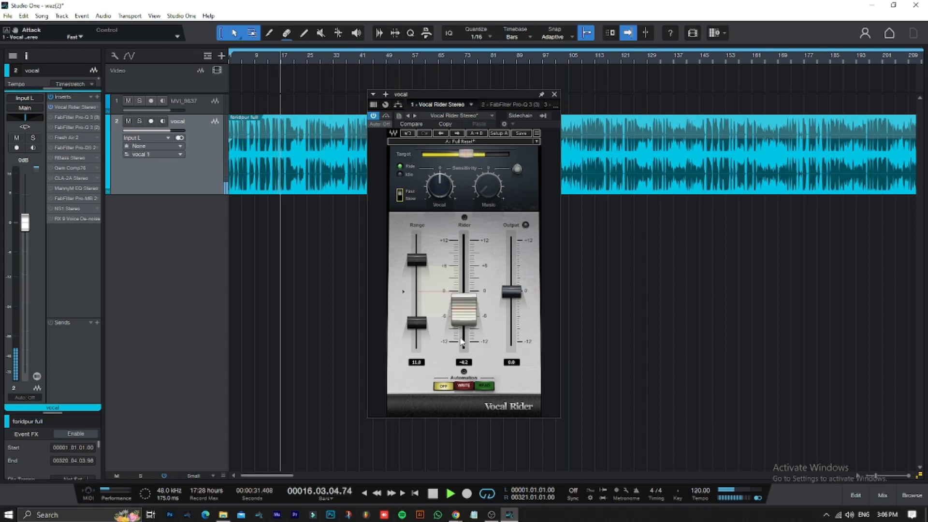
drag(467, 158, 471, 158)
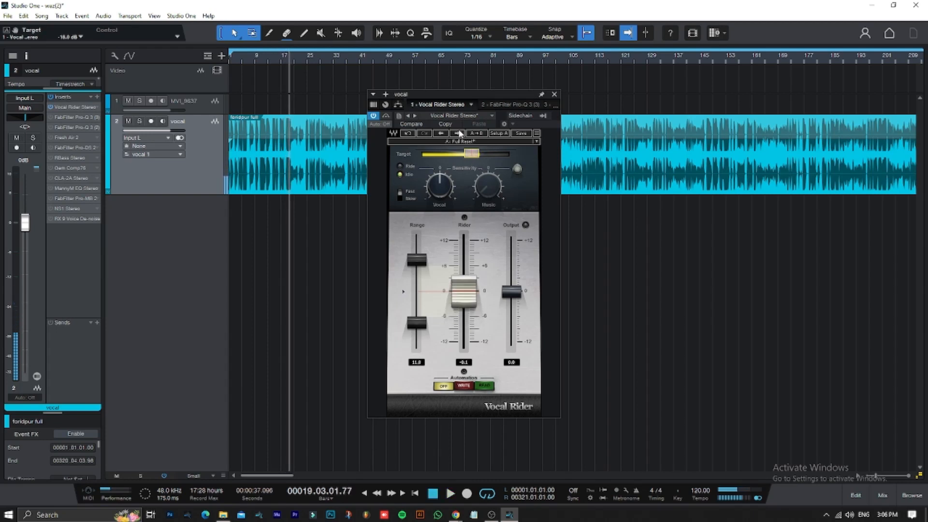
click(473, 159)
key(space)
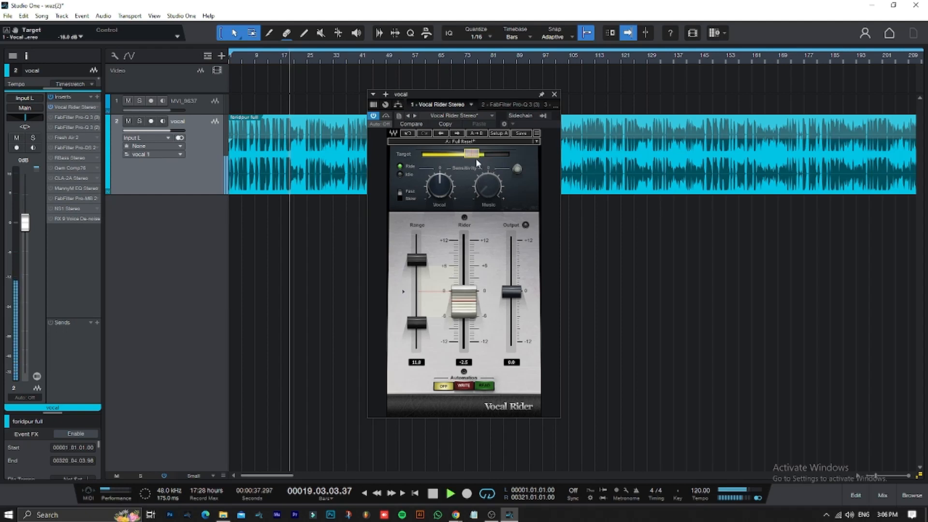
drag(473, 159, 480, 159)
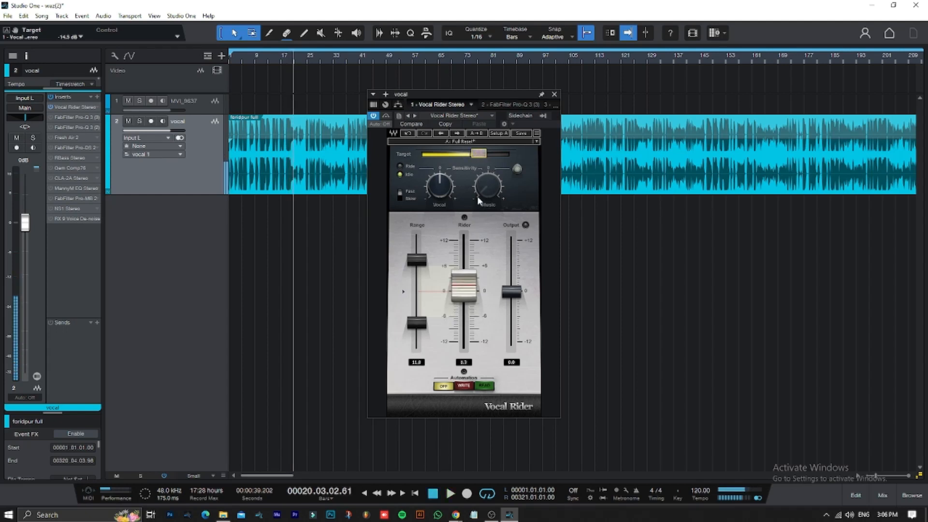
mouse_move(480, 156)
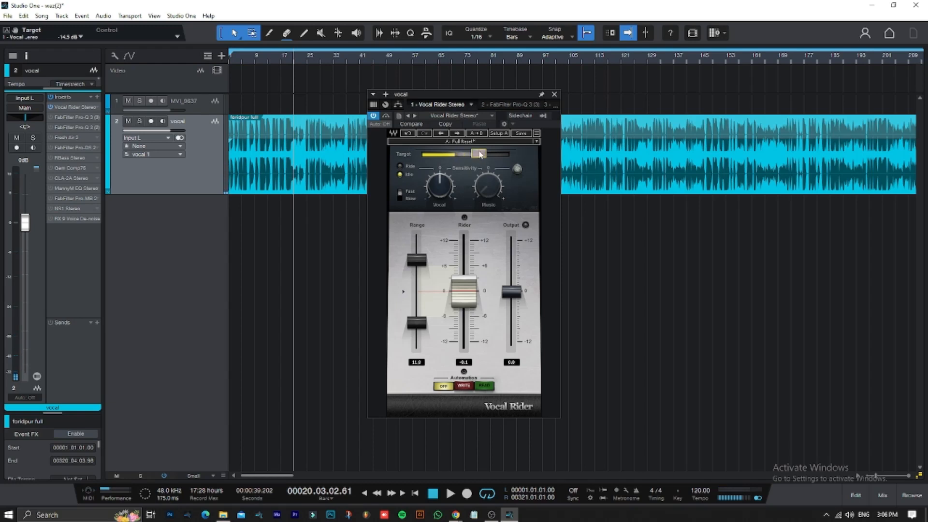
mouse_move(416, 265)
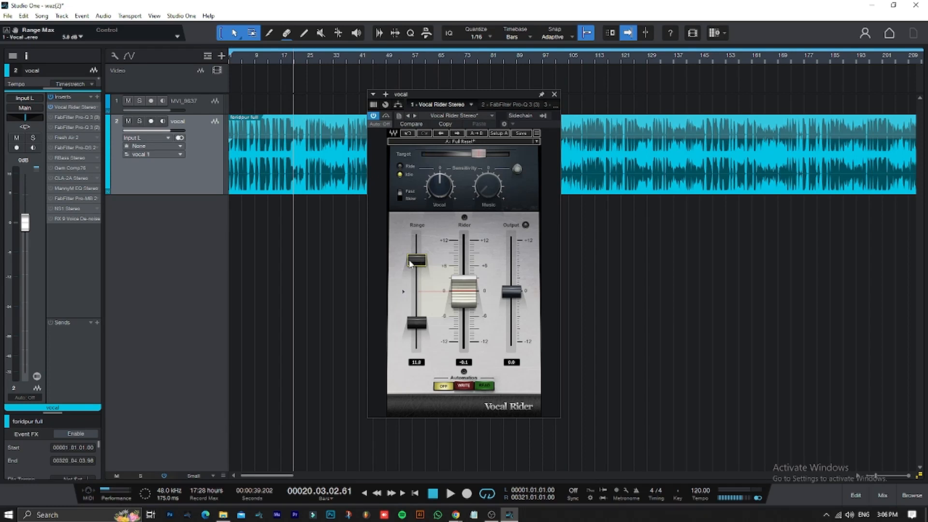
click(419, 326)
click(554, 95)
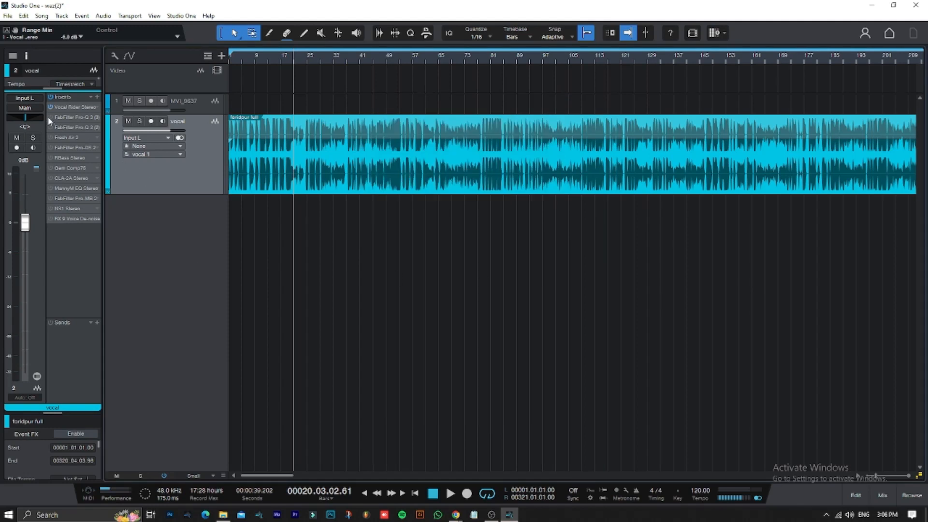
Step: Activate and open the first FabFilter Pro-Q 3 insert and load its Clean preset
click(77, 118)
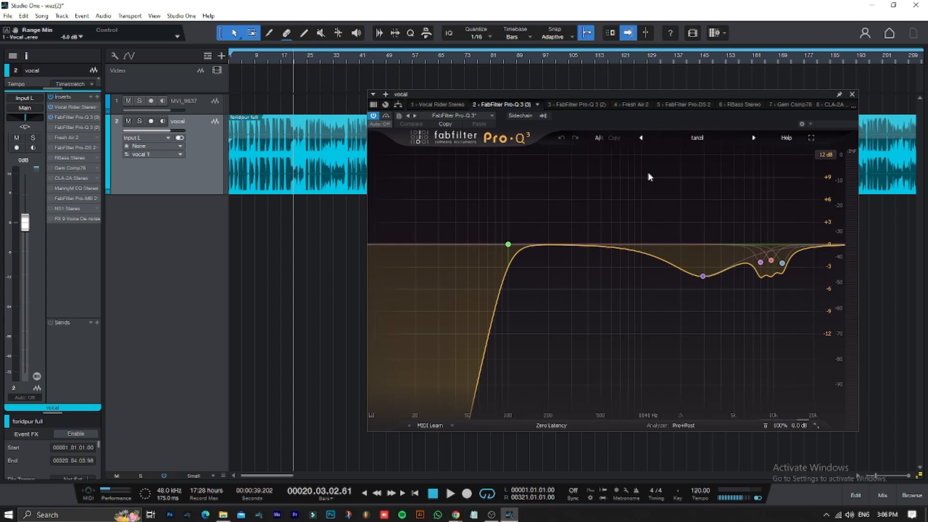
click(688, 136)
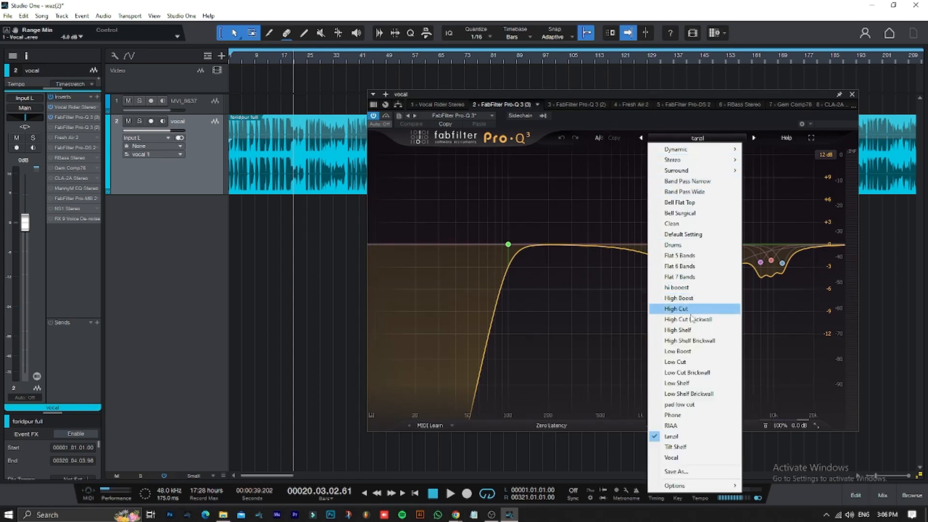
click(688, 224)
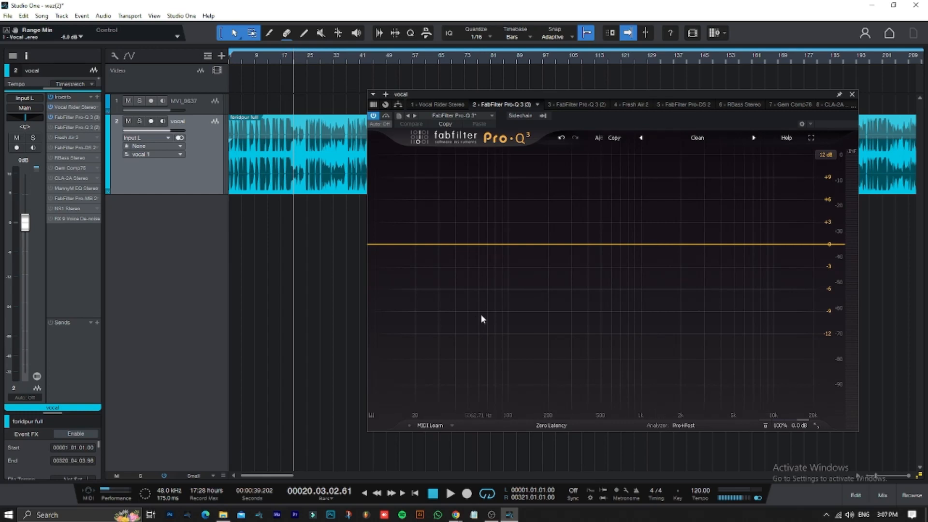
Step: While playing the vocal, add an EQ band at about 34 Hz and a High Cut band at about 16133 Hz
key(space)
click(447, 245)
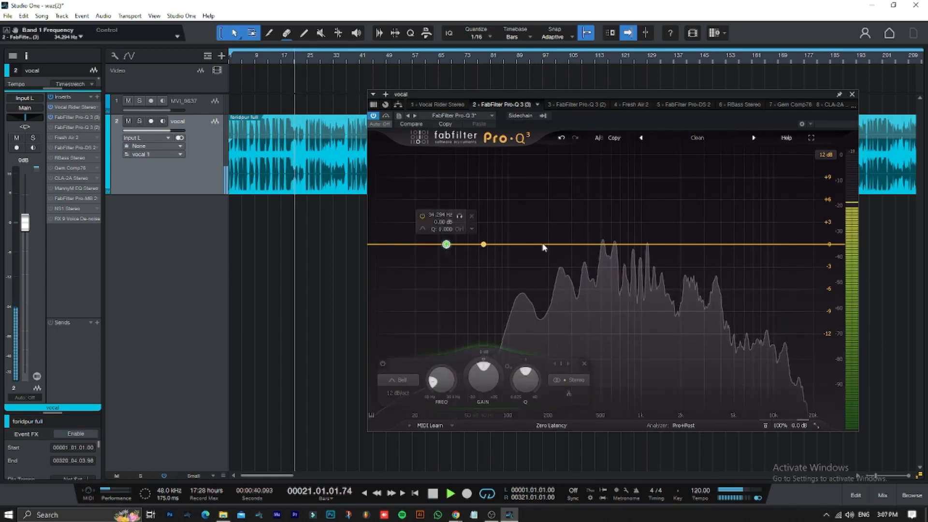
click(713, 245)
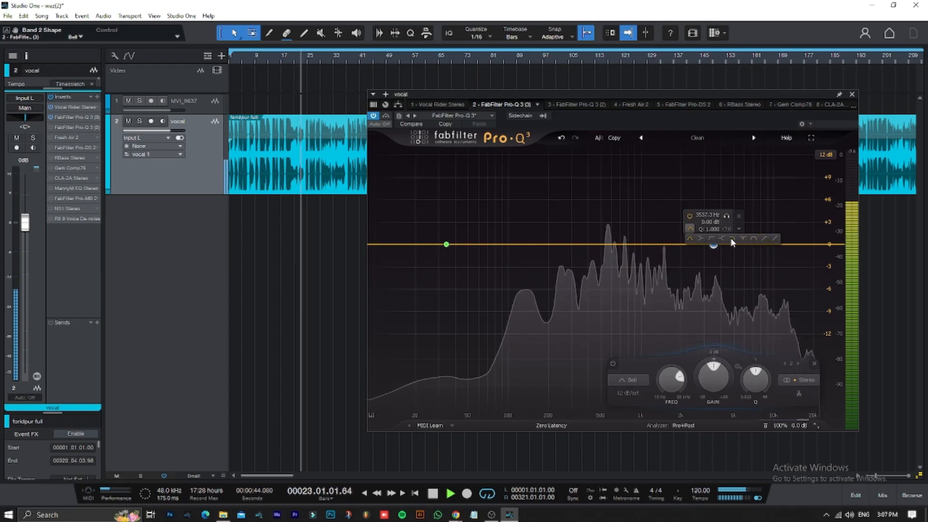
click(742, 238)
drag(720, 248, 612, 258)
drag(500, 266, 467, 270)
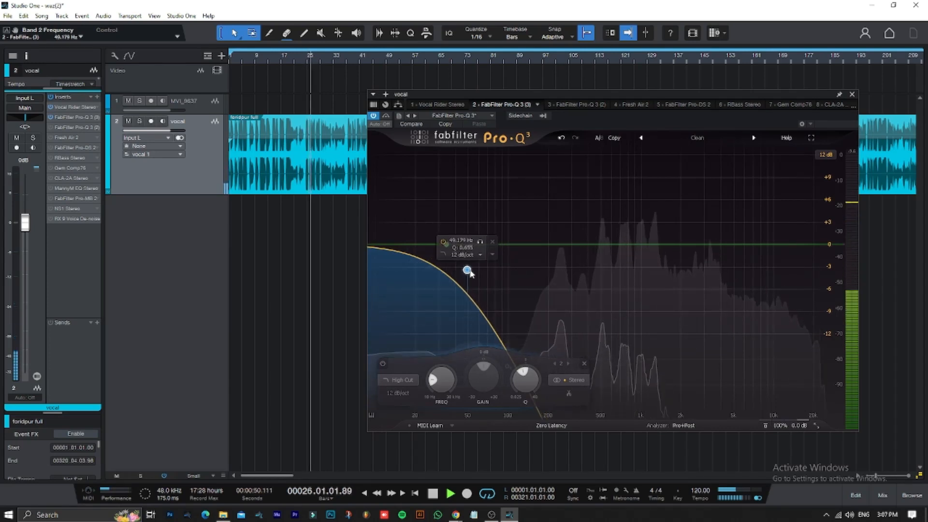
drag(467, 269, 800, 247)
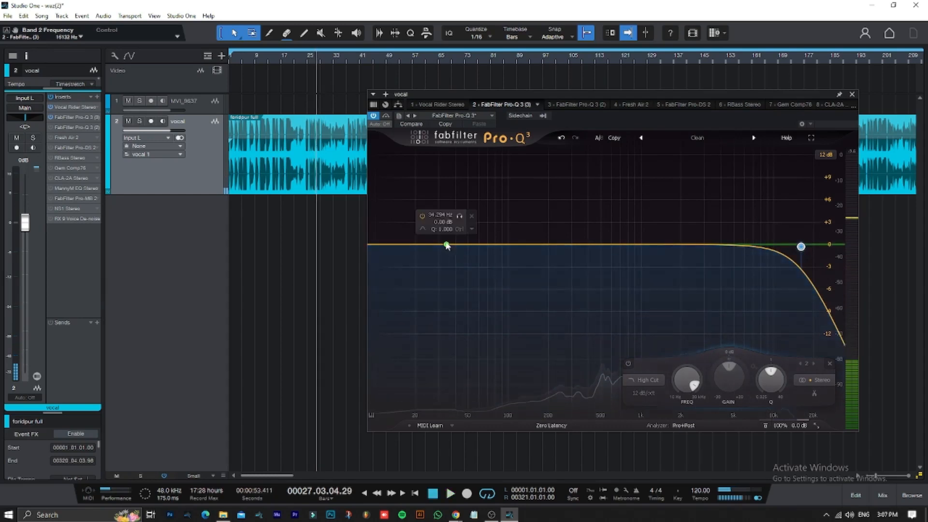
Step: Change the shape of the EQ band at about 34 Hz to Low Cut
click(446, 244)
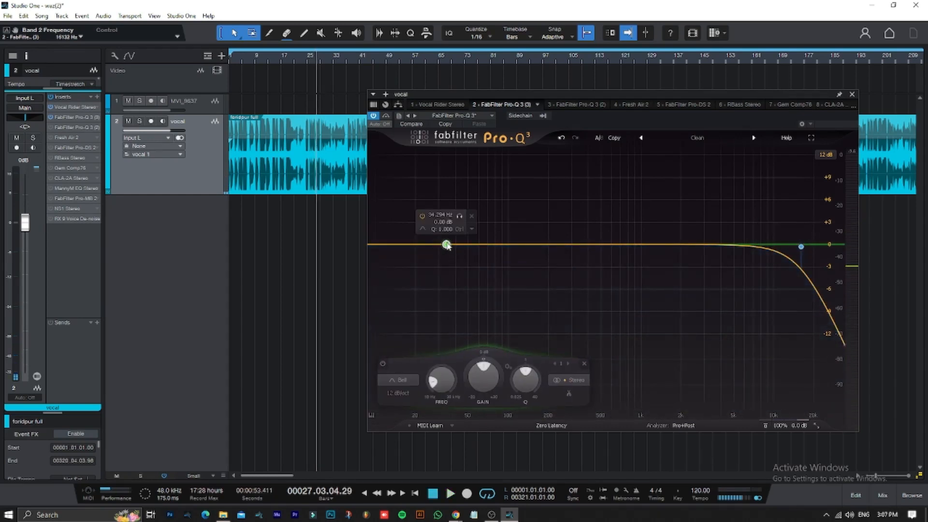
click(423, 229)
click(445, 239)
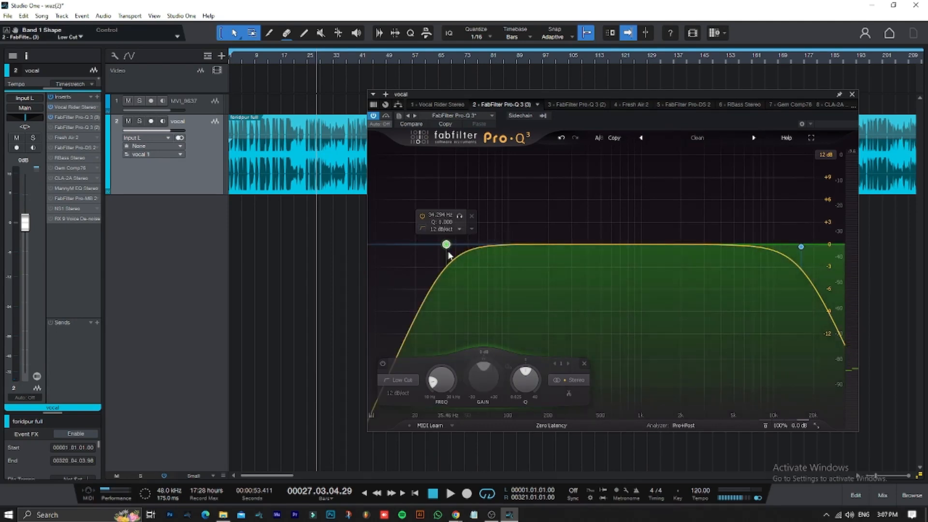
Step: Set the Low Cut band's slope to 18 dB/oct and raise its frequency to about 114 Hz
scroll(446, 247, up, 1)
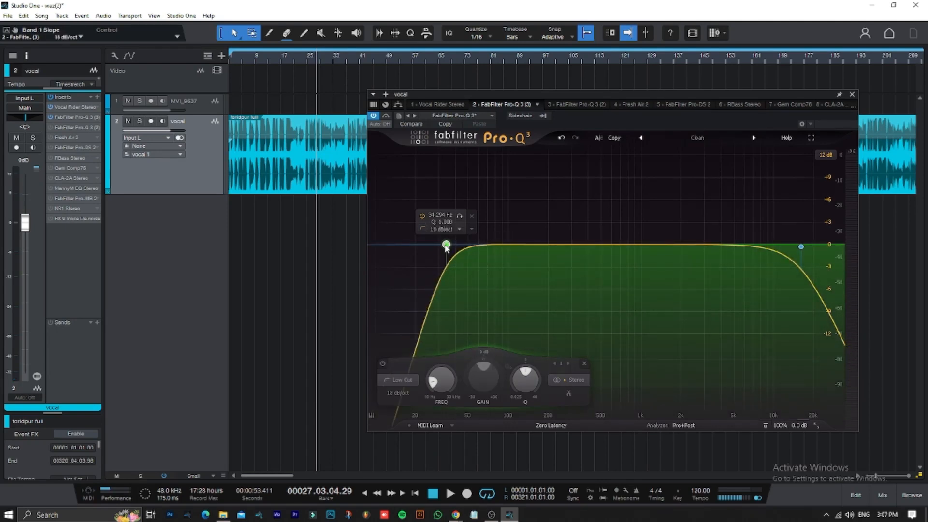
drag(446, 245, 515, 246)
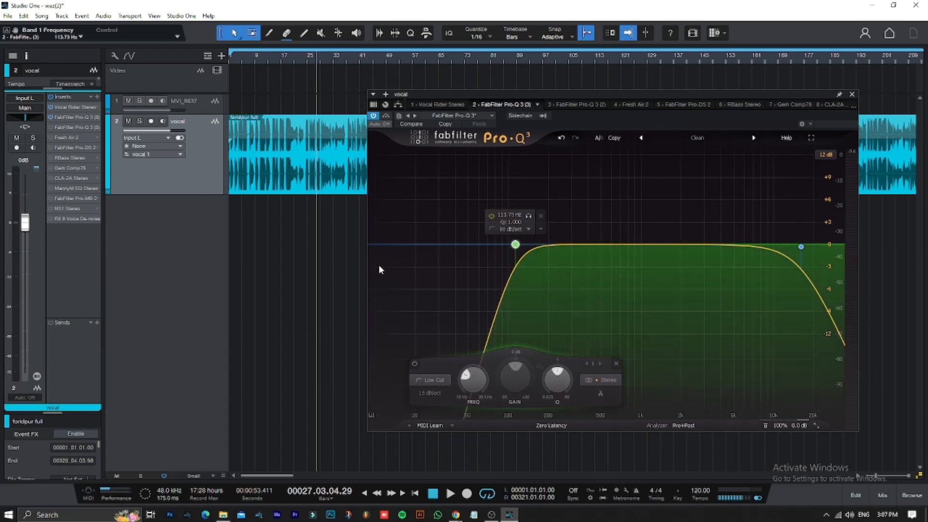
Step: Delete the High Cut band at about 16132 Hz and play the vocal to check the spectrum
double_click(801, 246)
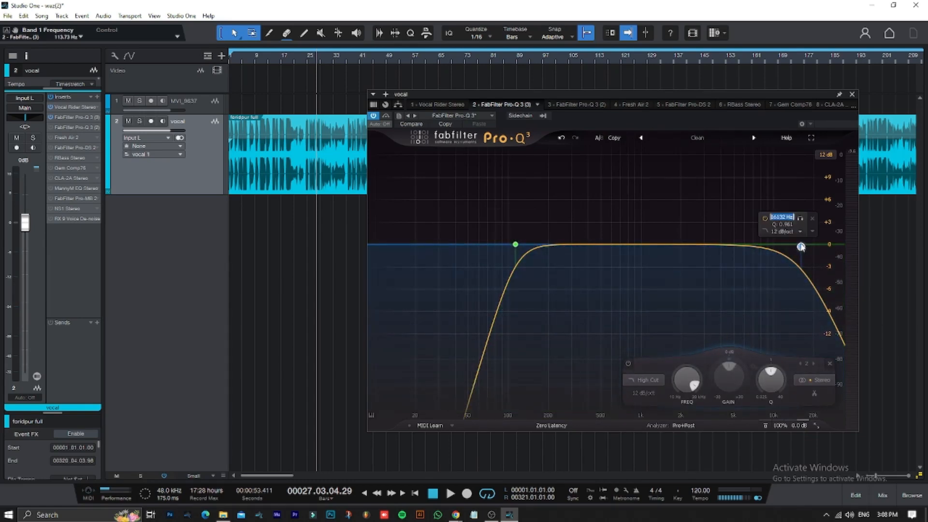
click(813, 220)
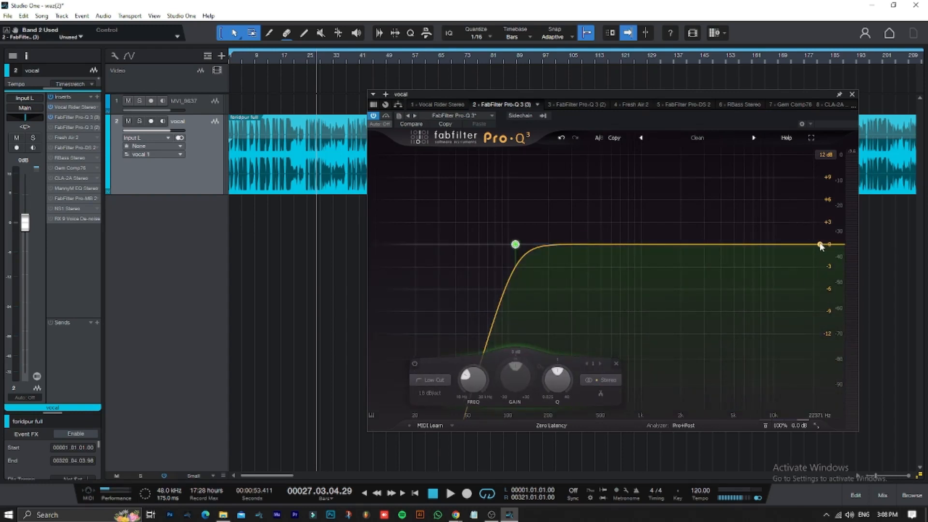
key(space)
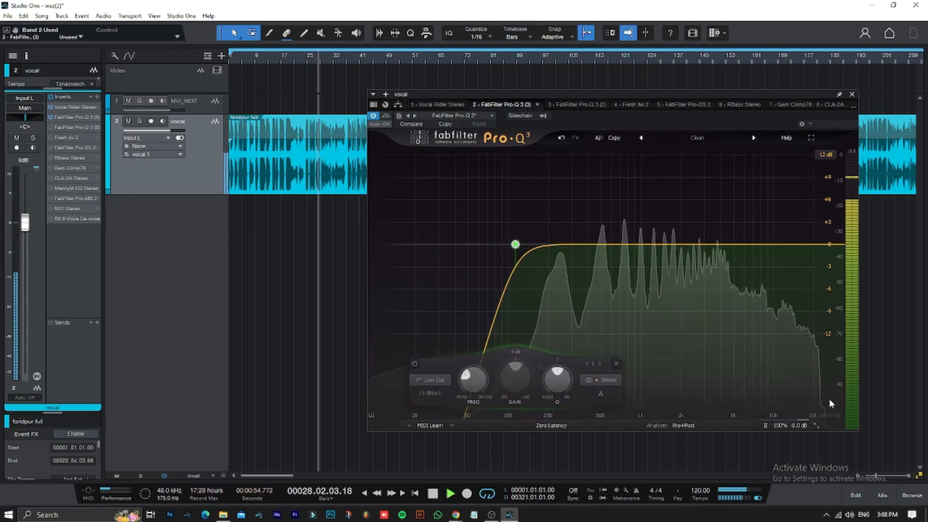
key(space)
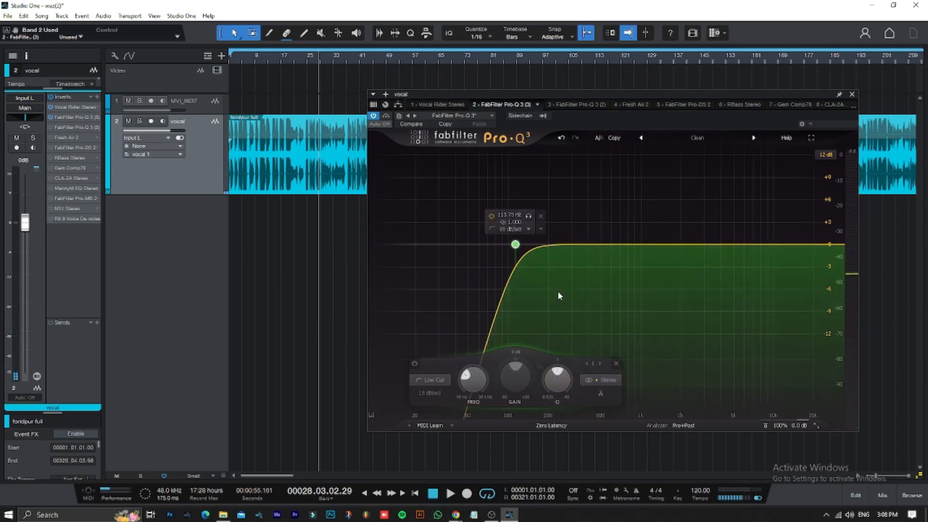
Step: Add a bell band at about 279 Hz with about +5.5 dB of gain and set its Q to 40
click(570, 244)
drag(570, 245, 568, 204)
double_click(565, 188)
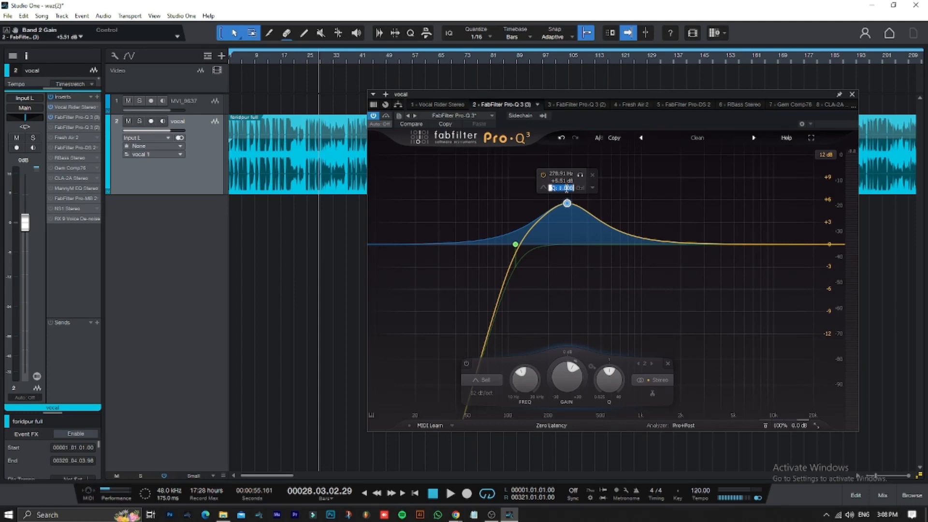
text(70)
key(Return)
key(ctrl+z)
double_click(566, 189)
key(BackSpace)
text(40)
key(Return)
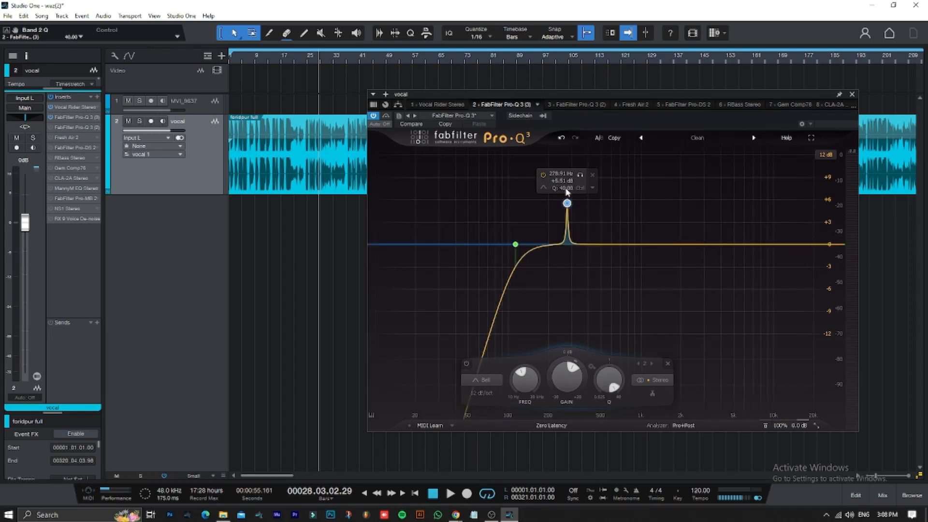
Step: Try a Q of 700 on the 279 Hz band, and reduce its Q to about 3.6
double_click(565, 188)
key(BackSpace)
key(Return)
double_click(563, 187)
text(700)
key(Return)
scroll(568, 205, down, 10)
scroll(568, 206, down, 3)
scroll(568, 206, up, 5)
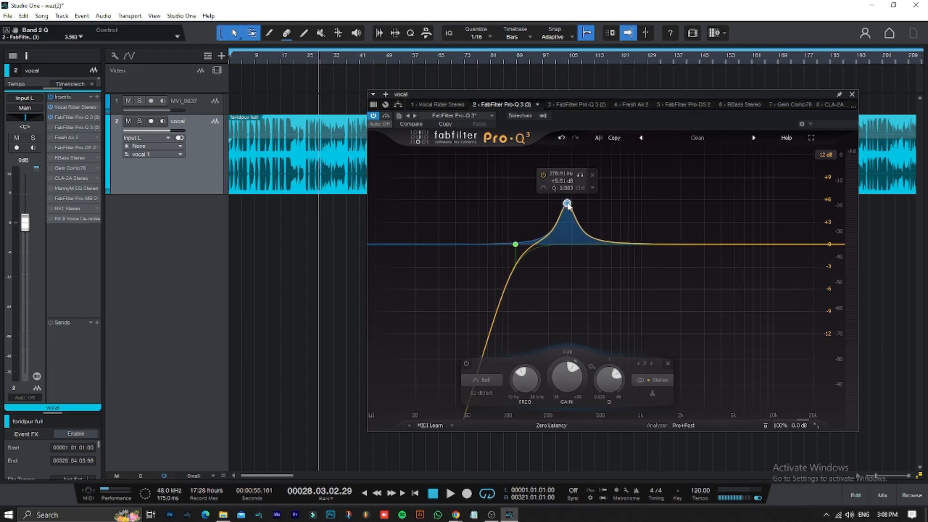
Step: Try a Q of 7000 on the 279 Hz band, and widen it to a Q of about 4.3
text(7.)
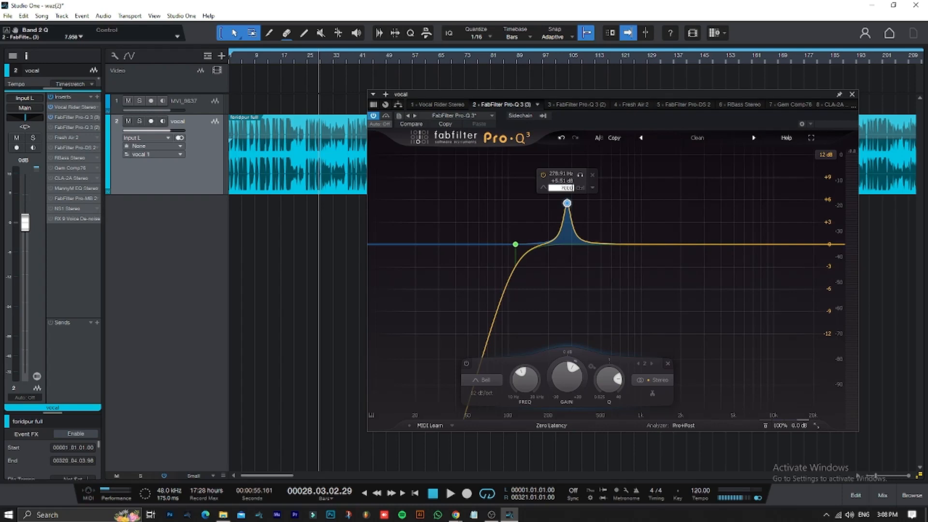
text(000)
key(Return)
double_click(560, 181)
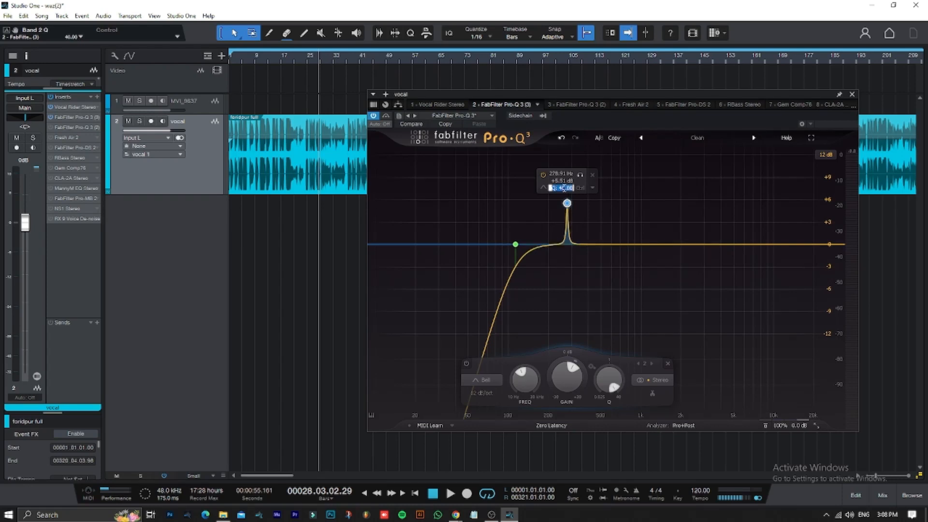
double_click(555, 180)
double_click(561, 187)
key(Return)
scroll(567, 204, down, 5)
scroll(567, 204, down, 6)
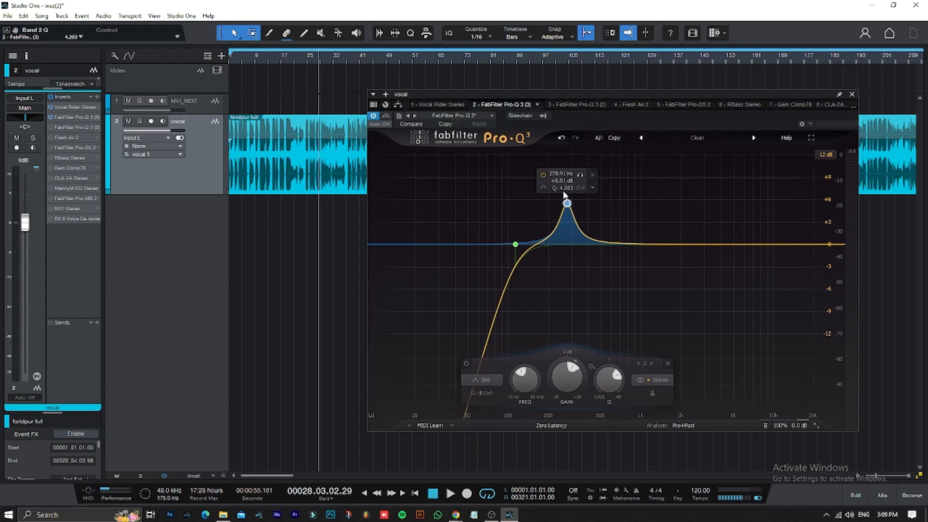
Step: Set the 279 Hz band's Q to 7 and delete the band
double_click(563, 188)
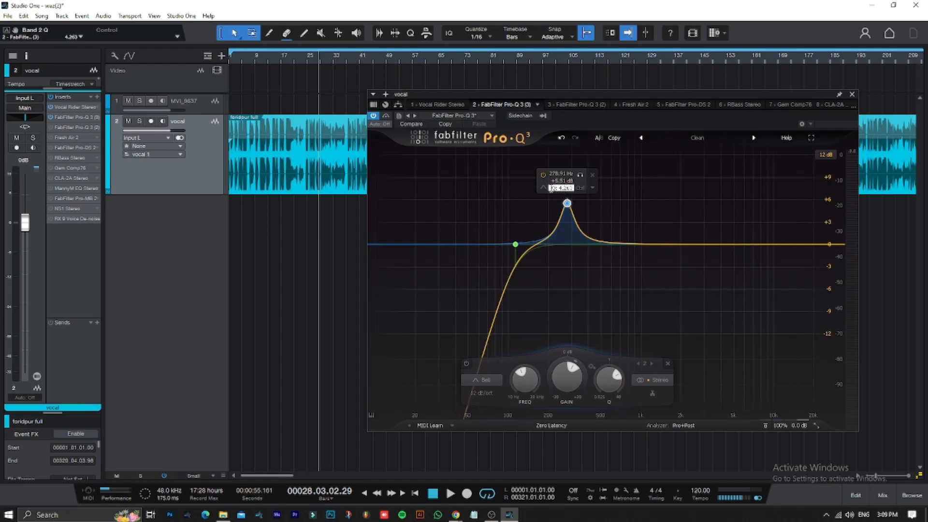
text(7)
key(Return)
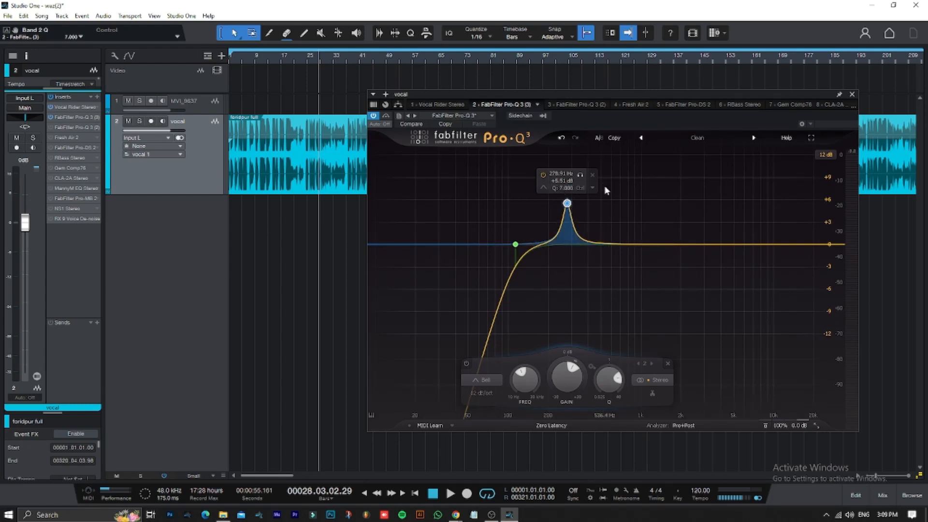
double_click(565, 188)
text(7)
key(Return)
click(593, 173)
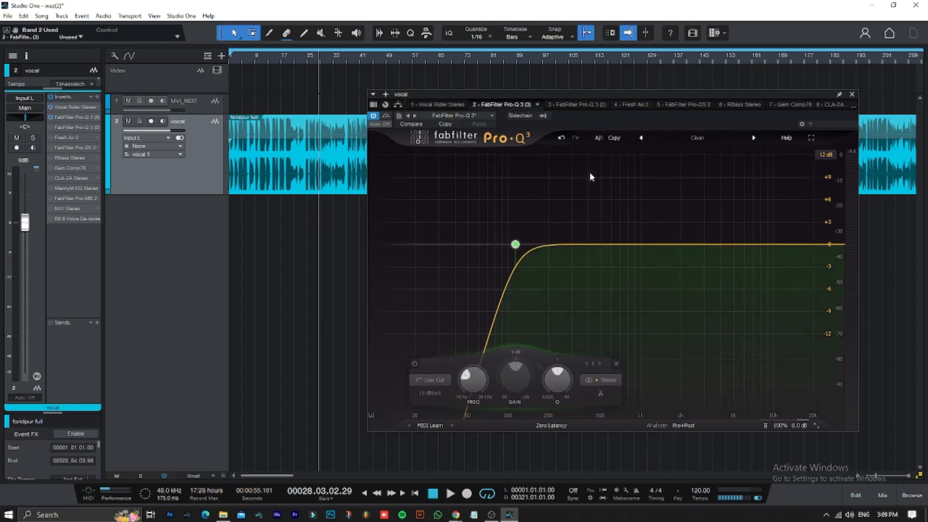
Step: Add a bell band at about 286 Hz with about +6.4 dB of gain and a Q of 7
click(567, 244)
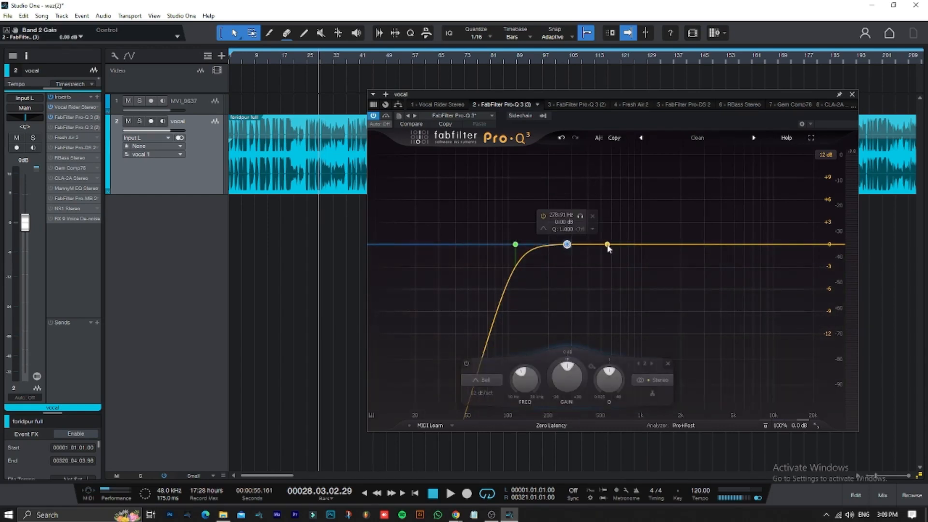
drag(568, 245, 568, 196)
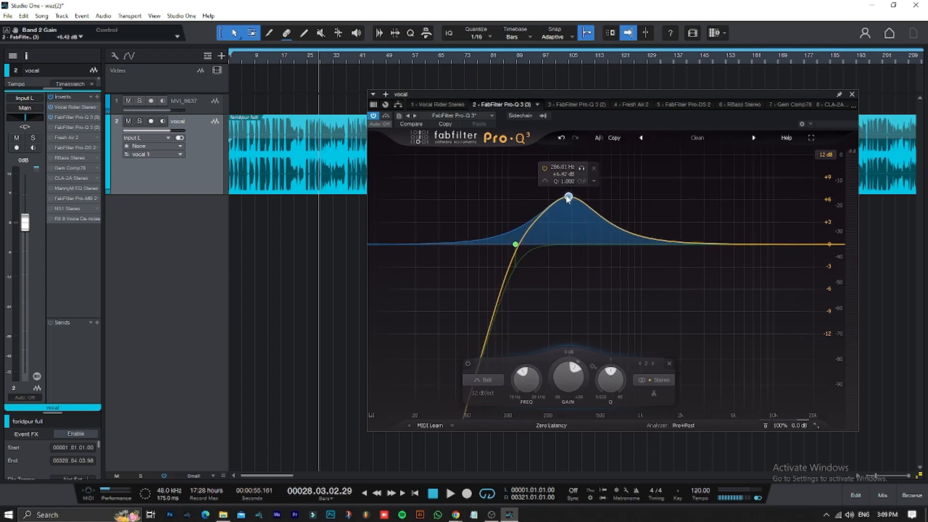
click(563, 182)
key(BackSpace)
text(7)
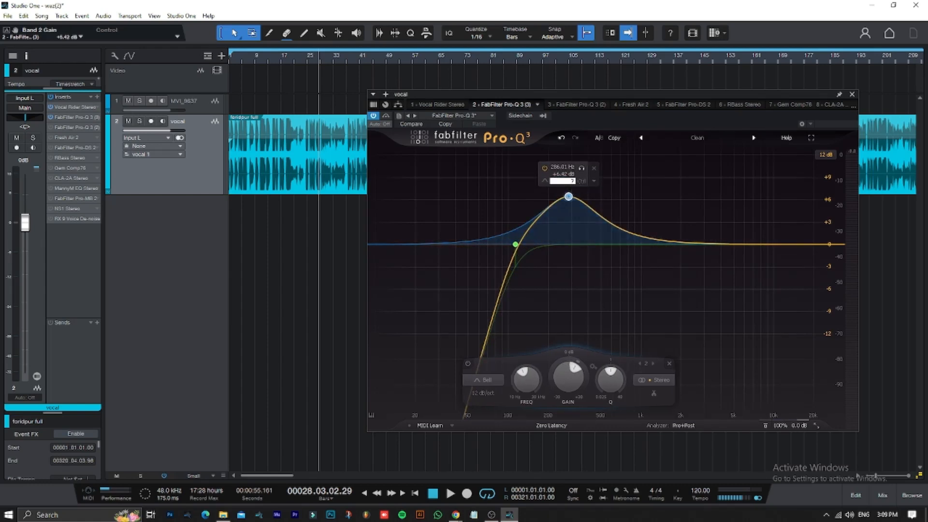
key(Return)
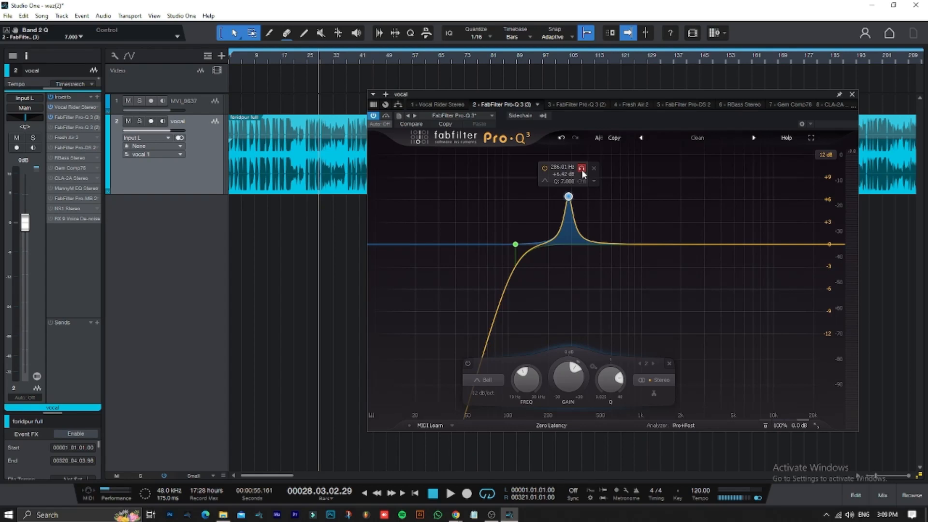
Step: Solo and sweep the narrow bell band while playing the vocal, settling it at about 872 Hz
click(581, 168)
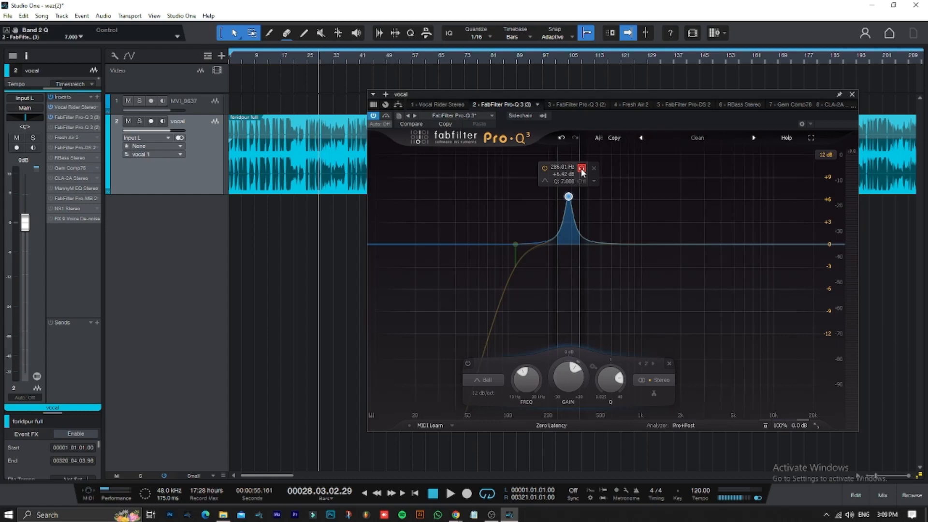
drag(581, 168, 561, 170)
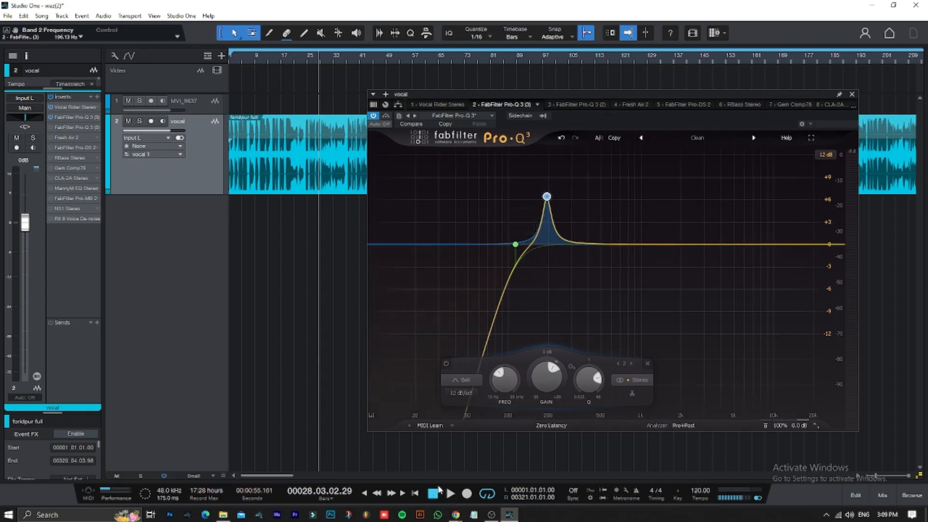
key(space)
drag(563, 169, 650, 169)
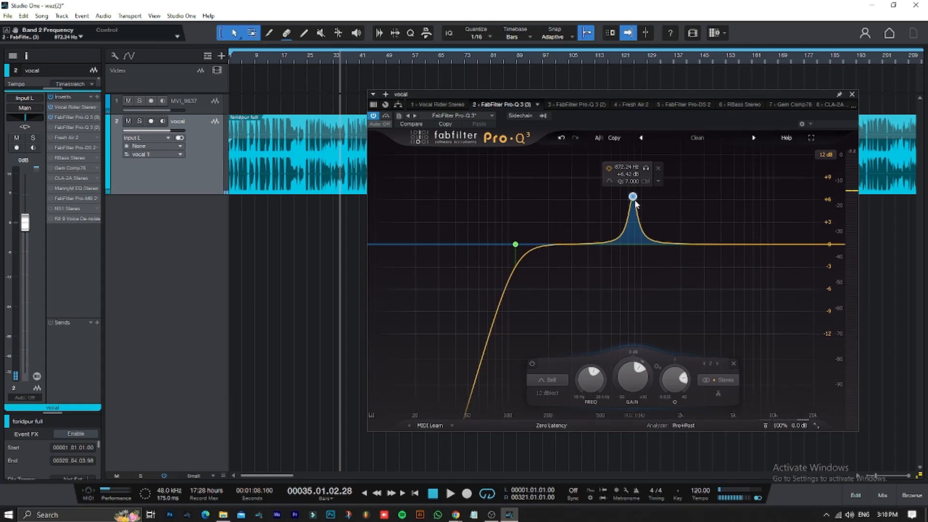
double_click(627, 378)
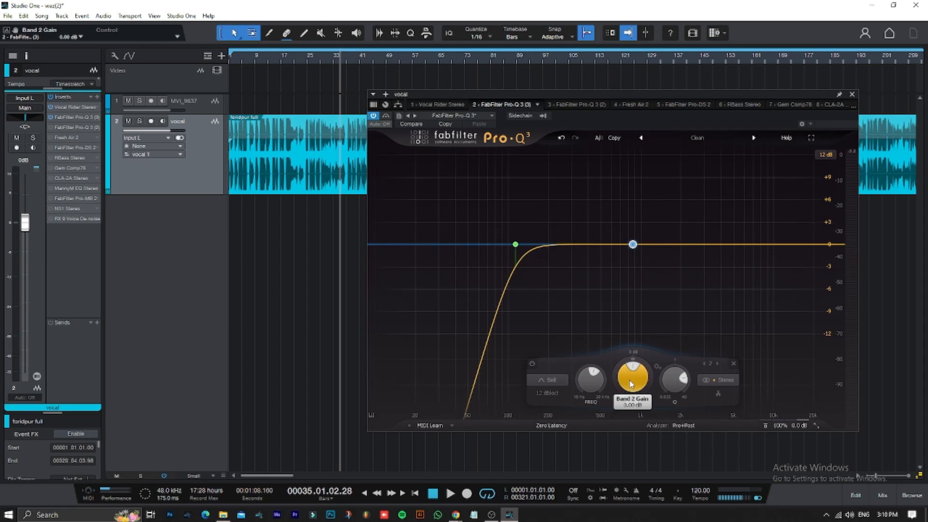
drag(630, 385, 634, 225)
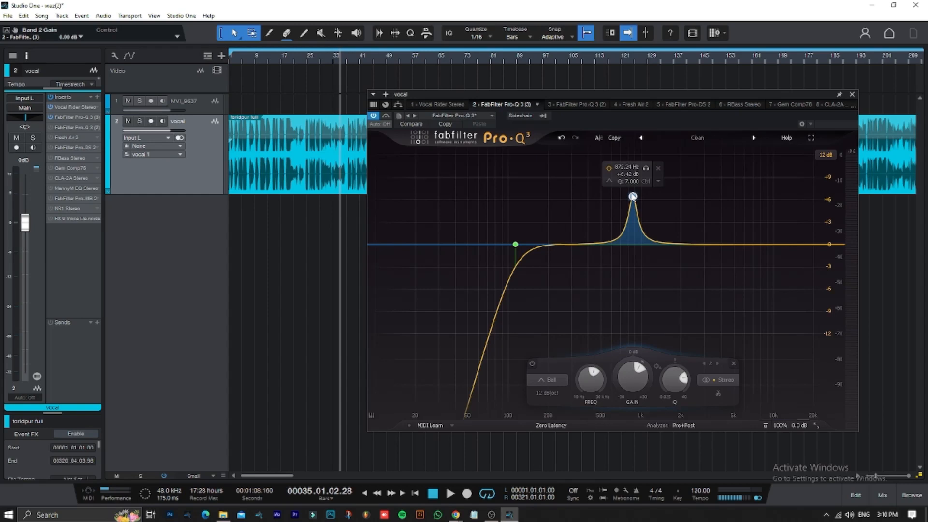
click(647, 168)
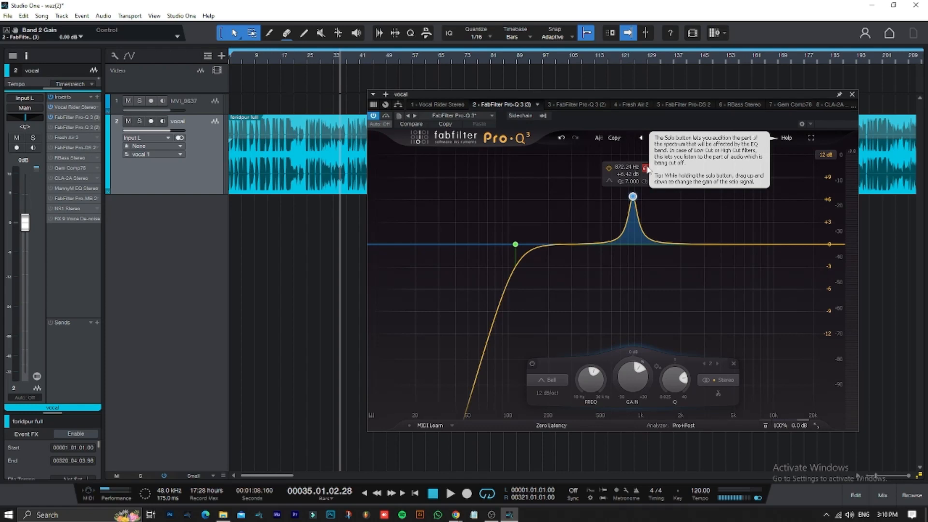
Step: Reset the 872 Hz band's gain to 0 dB, give it a dynamic range of about -3 dB, and play the vocal
ctrl+click(627, 376)
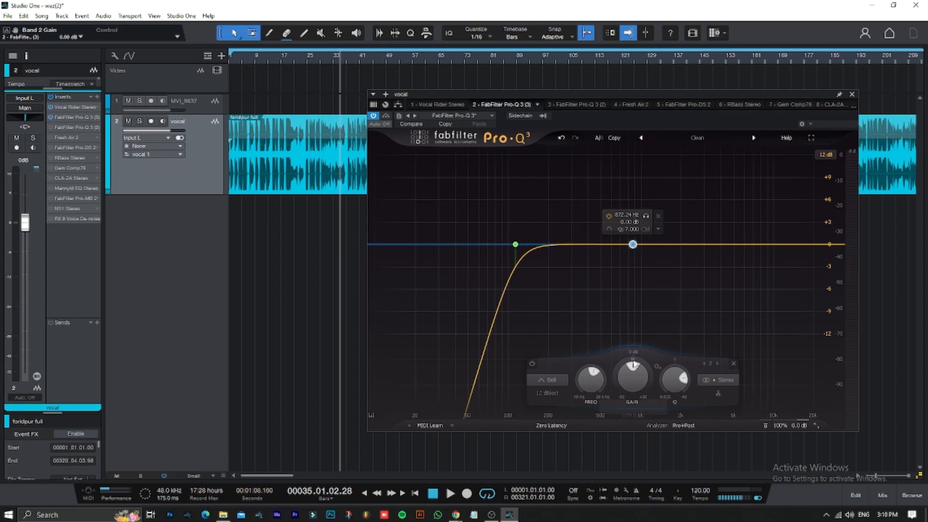
mouse_move(628, 361)
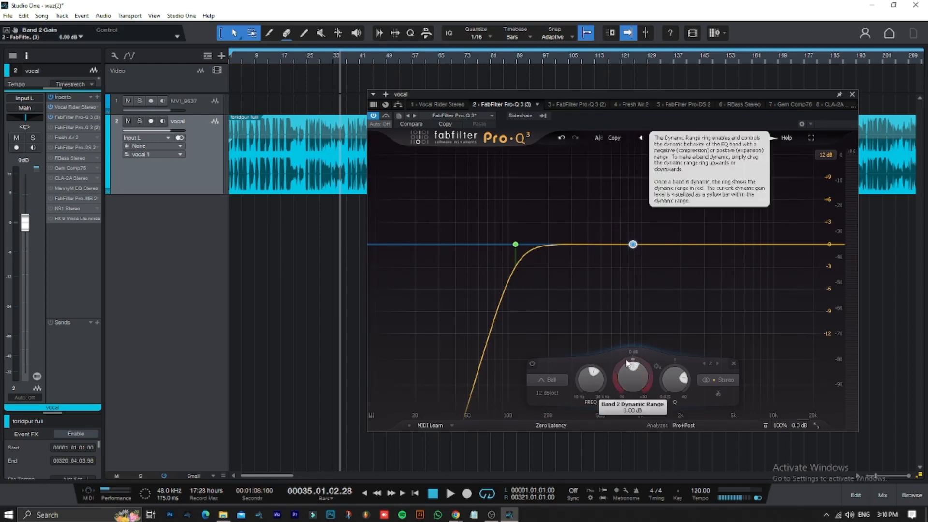
drag(632, 362, 618, 367)
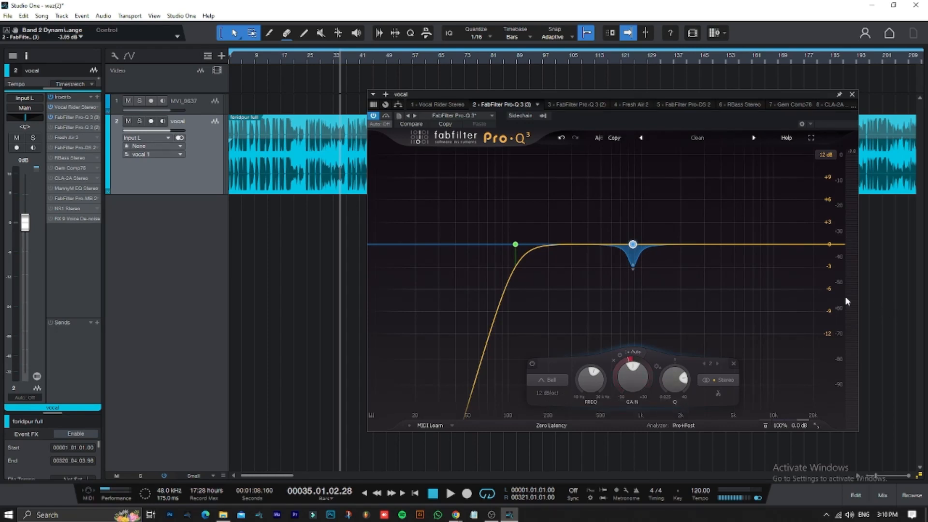
mouse_move(634, 269)
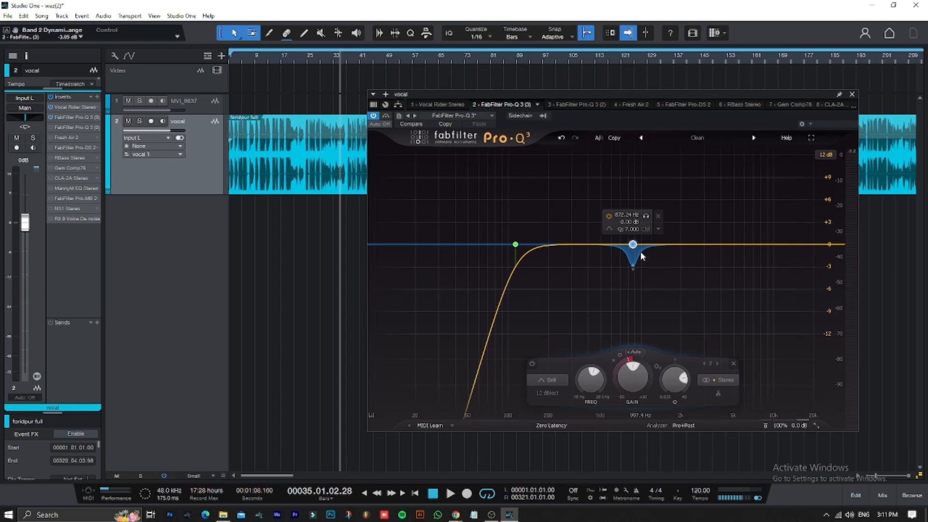
key(space)
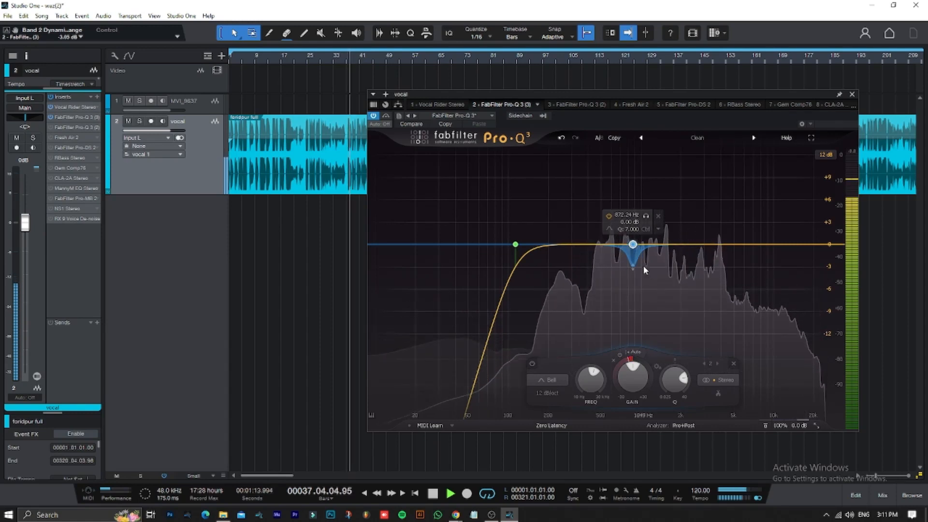
key(space)
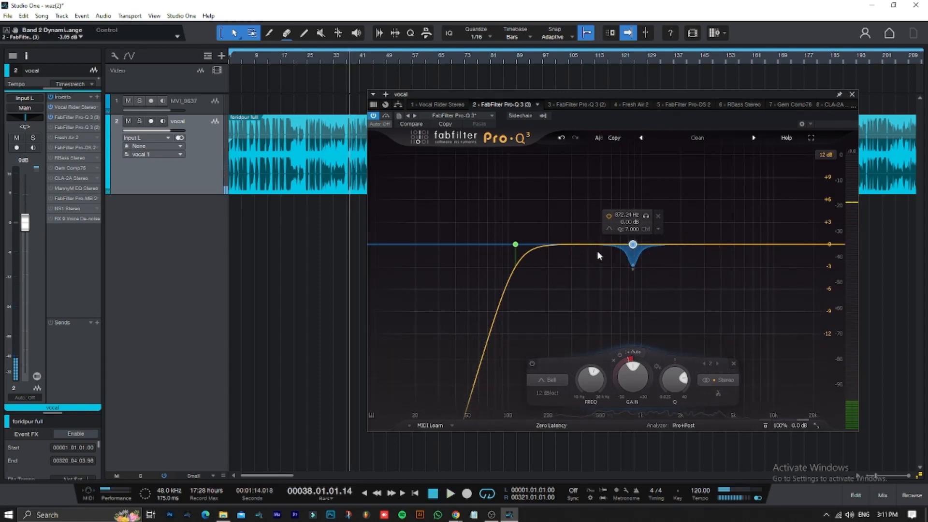
Step: Add another bell band at about 473 Hz with about +6.4 dB of gain and a Q of 7
click(592, 245)
drag(592, 245, 599, 202)
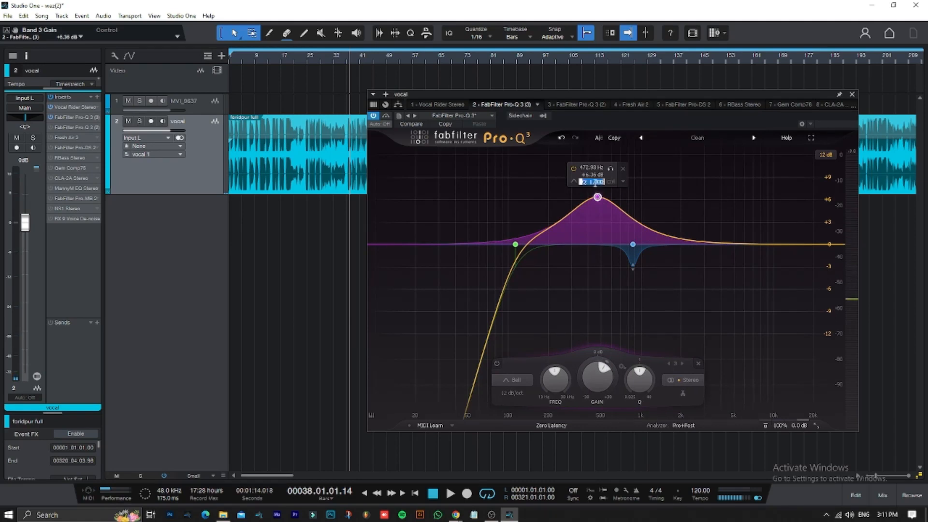
key(Return)
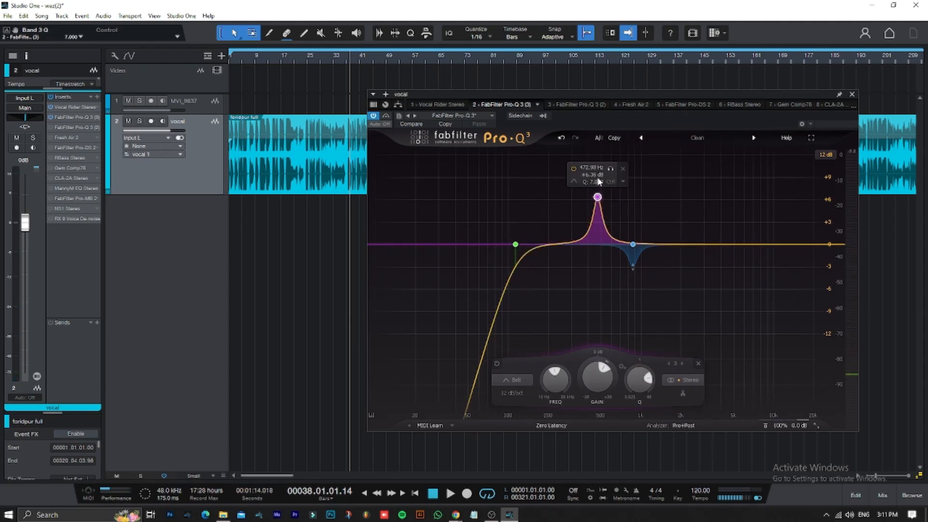
Step: Sweep the 473 Hz band in solo to about 532 Hz while playing the vocal, and reset its gain to 0 dB
key(space)
mouse_move(614, 171)
mouse_down()
mouse_move(563, 172)
mouse_move(619, 173)
mouse_up()
key(space)
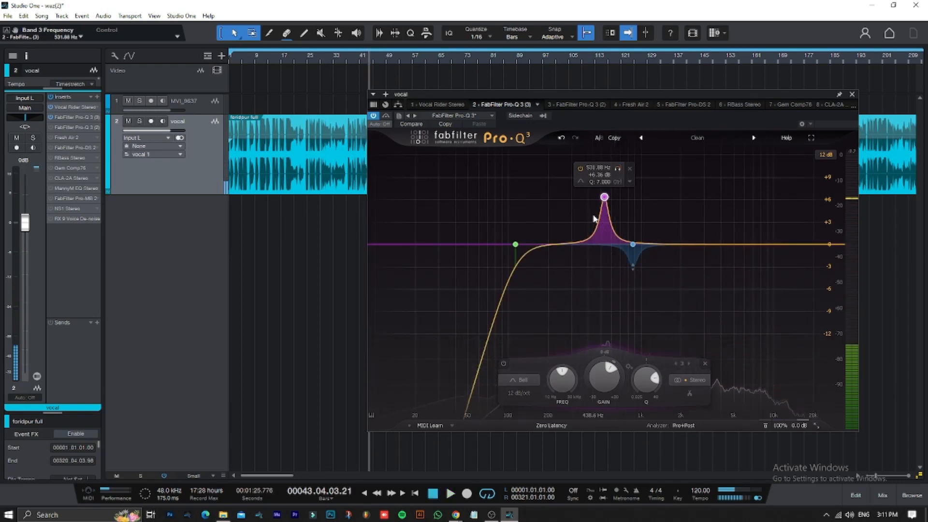
double_click(601, 378)
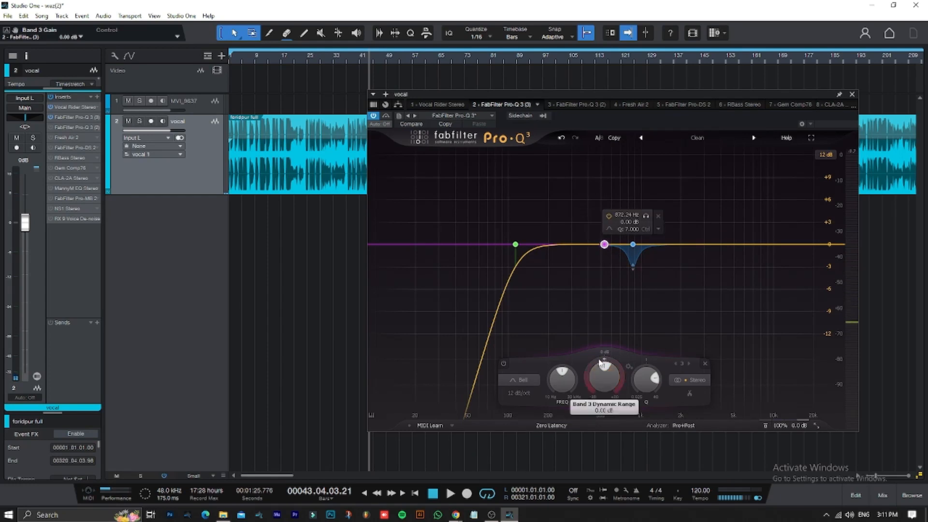
Step: Give the 532 Hz band a dynamic range of about -3 dB and add a bell at about 1855 Hz with +6.3 dB gain and Q 7
drag(602, 364, 580, 376)
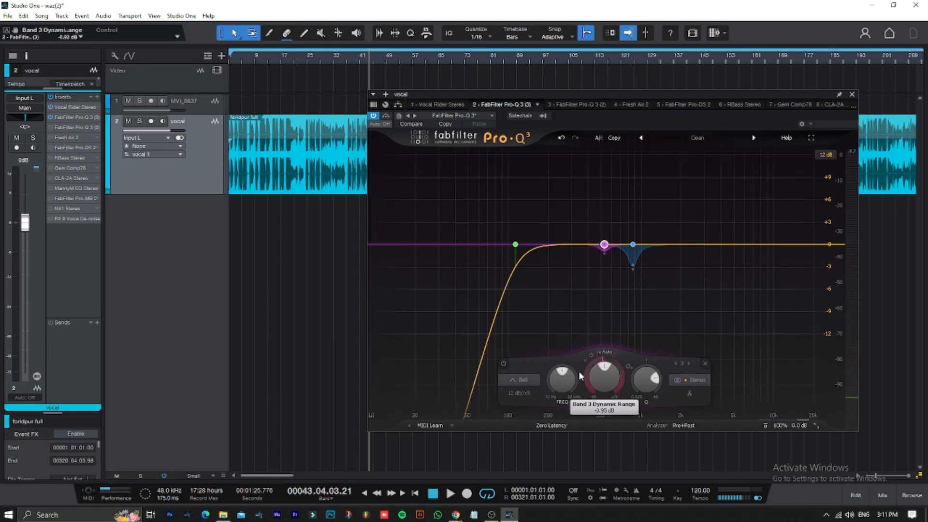
click(673, 244)
drag(674, 247, 677, 202)
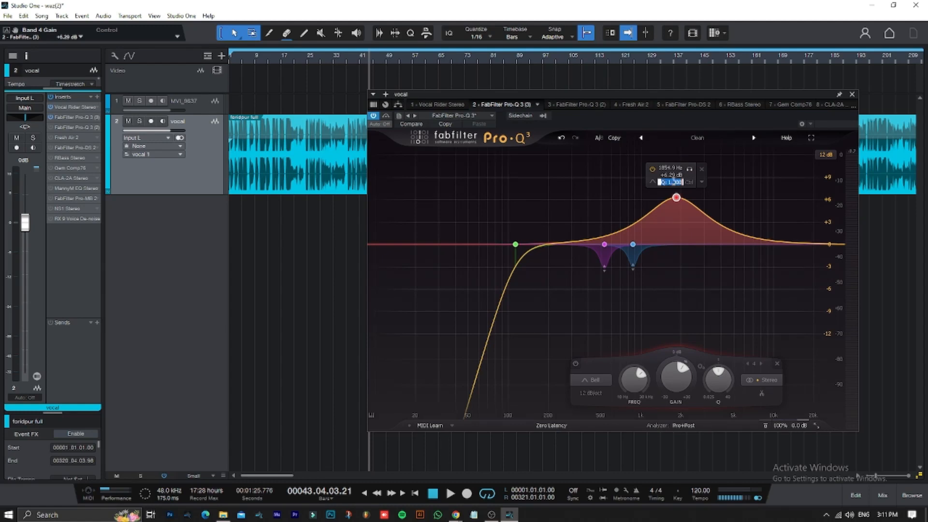
text(7)
key(Return)
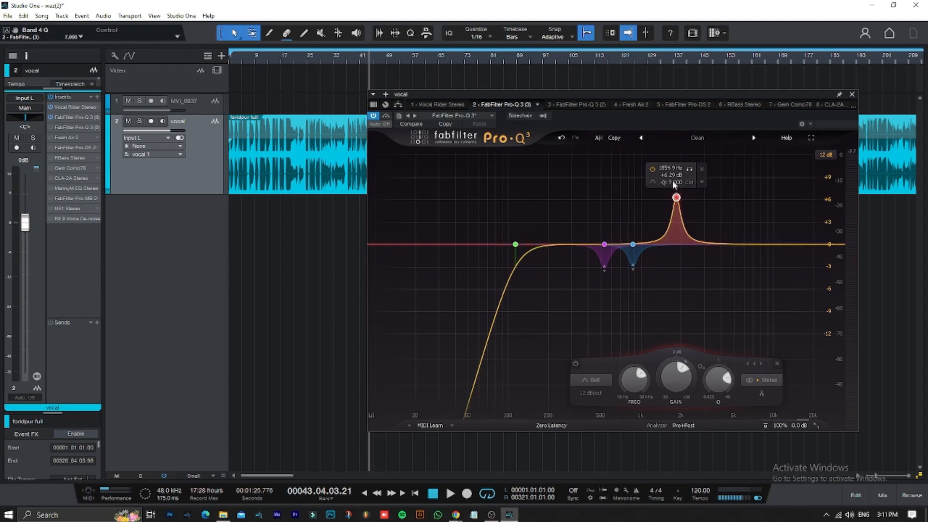
Step: Solo and sweep the new narrow bell band while playing the vocal, settling it at about 4079 Hz
mouse_move(689, 170)
mouse_down()
mouse_move(697, 174)
mouse_move(679, 177)
mouse_move(782, 173)
mouse_move(679, 181)
mouse_move(725, 179)
mouse_move(689, 180)
mouse_up()
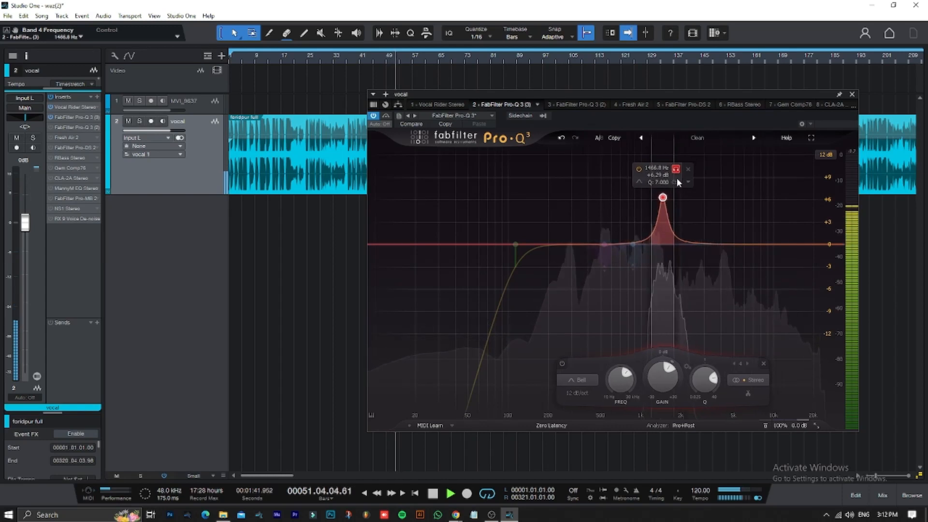
drag(686, 182, 680, 190)
key(space)
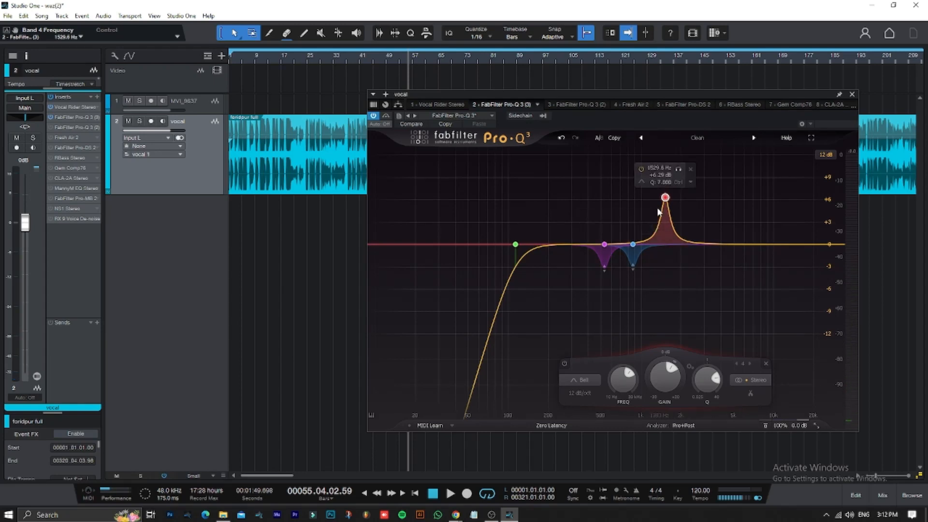
key(space)
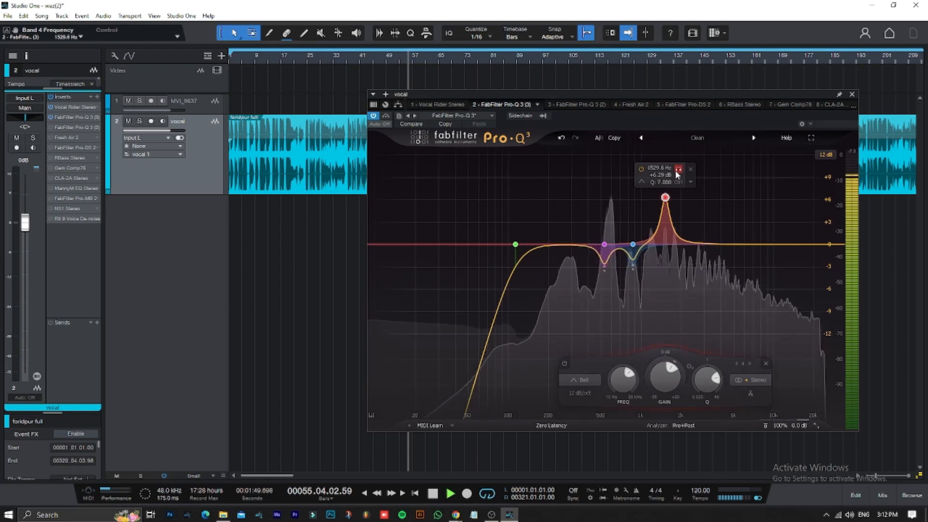
drag(678, 175, 734, 178)
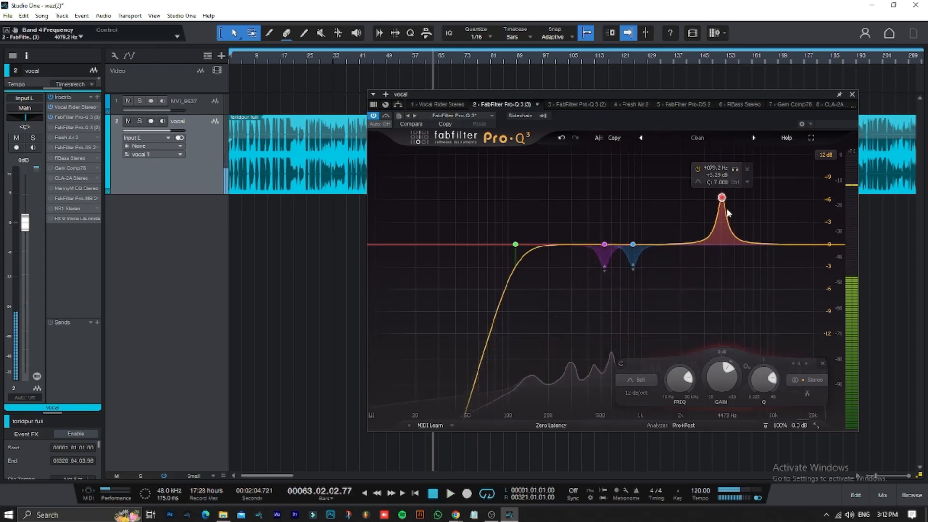
Step: Reset the 4079 Hz band's gain to 0 dB, give it a dynamic range of about -3 dB, and play the vocal
double_click(719, 366)
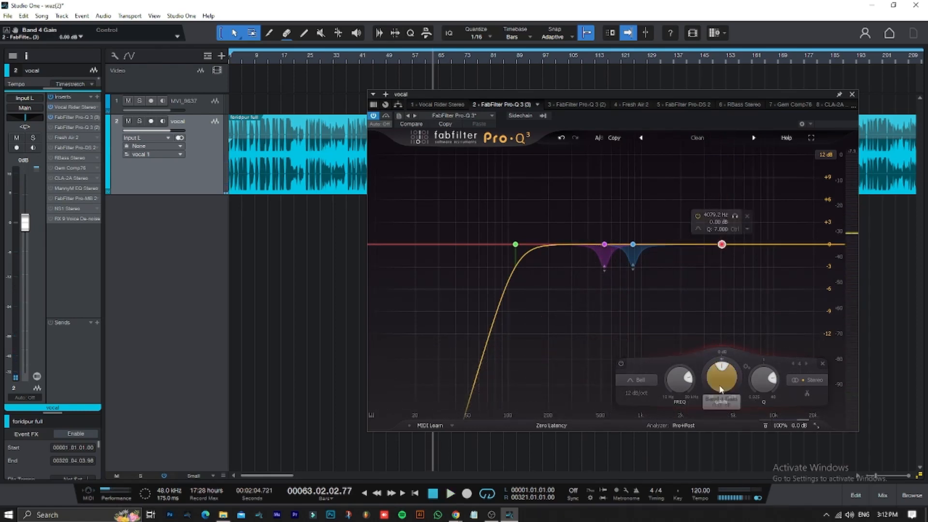
drag(708, 368, 699, 394)
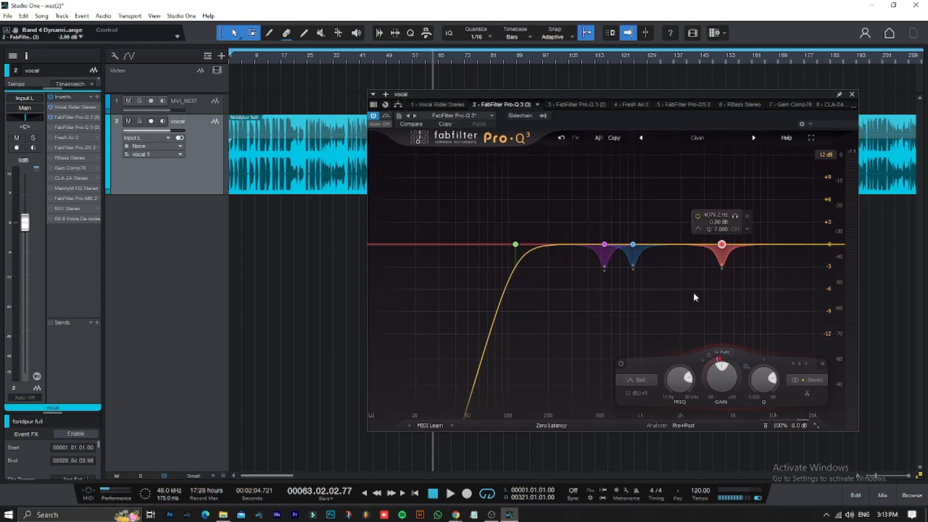
key(space)
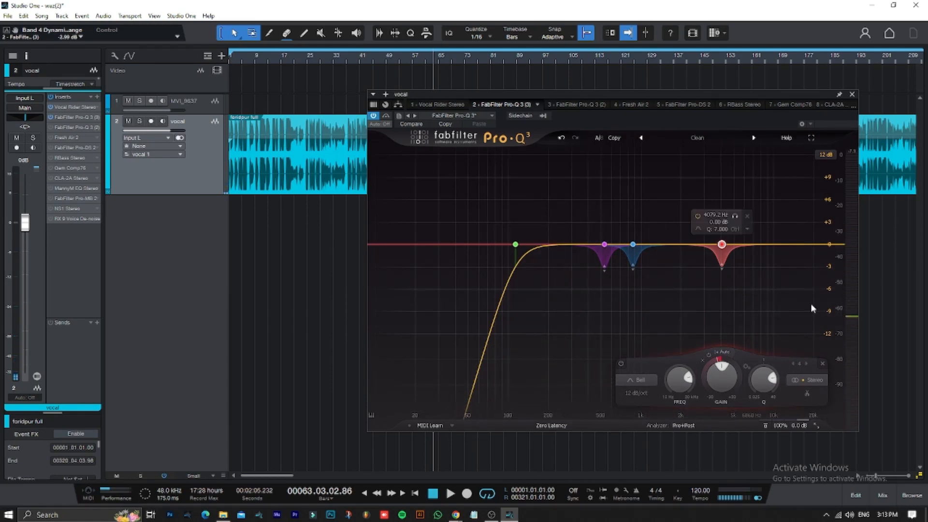
key(space)
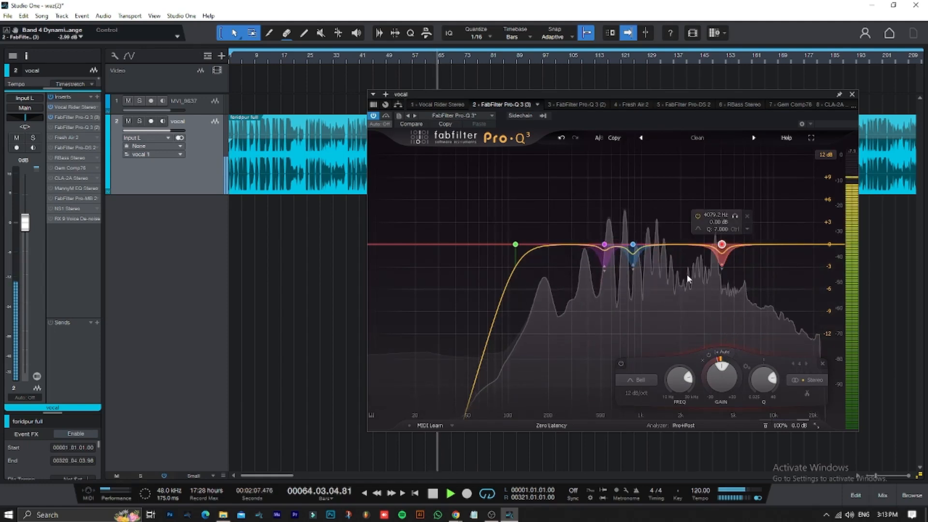
key(space)
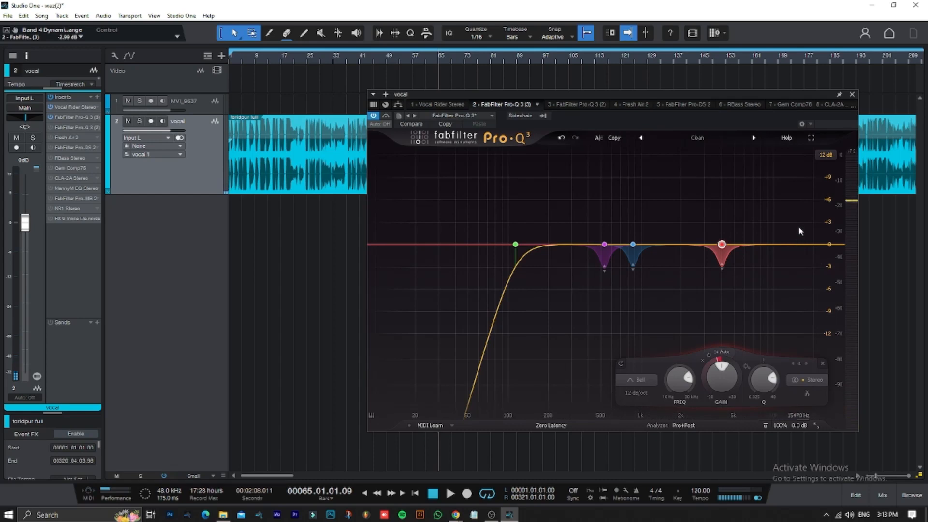
mouse_move(752, 253)
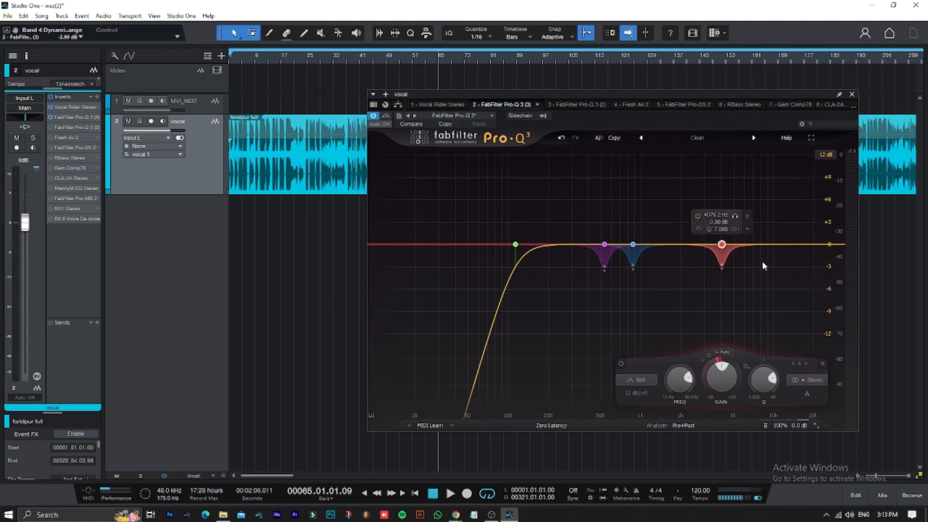
click(799, 245)
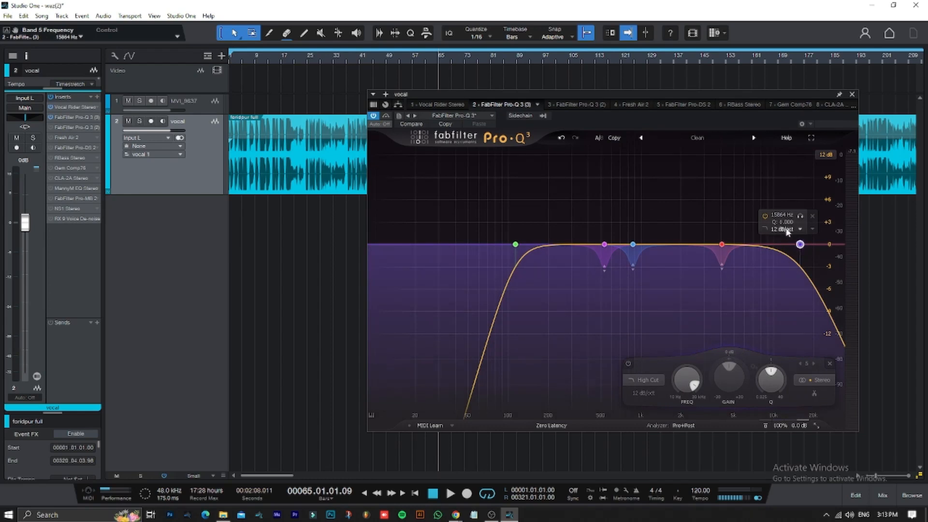
click(799, 229)
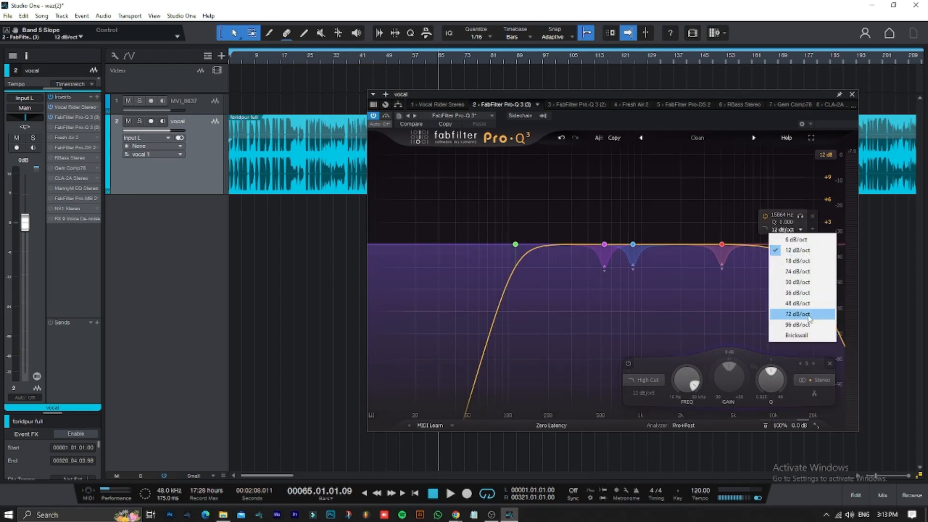
click(766, 229)
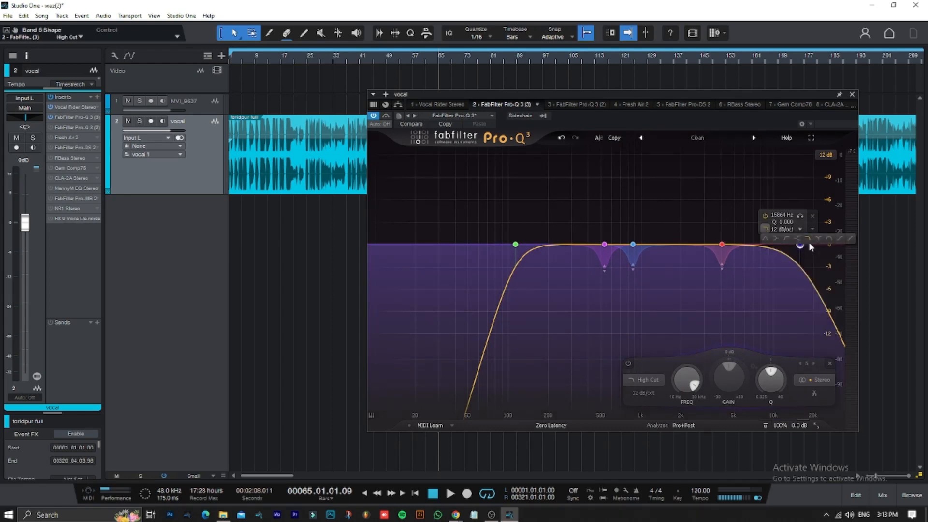
click(812, 216)
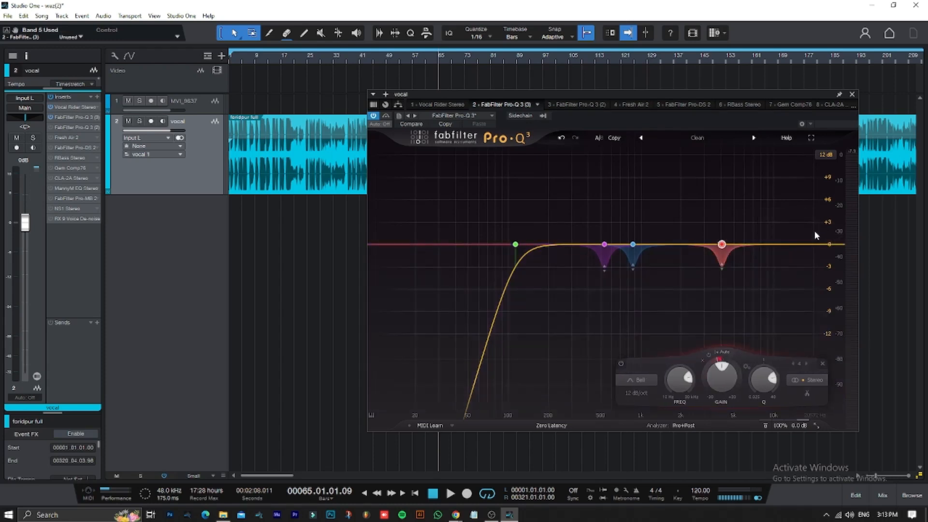
Step: Add a high shelf at about 17.1 kHz with +3.5 dB of gain and a Q of about 1.3, and close the equalizer
drag(814, 244, 805, 231)
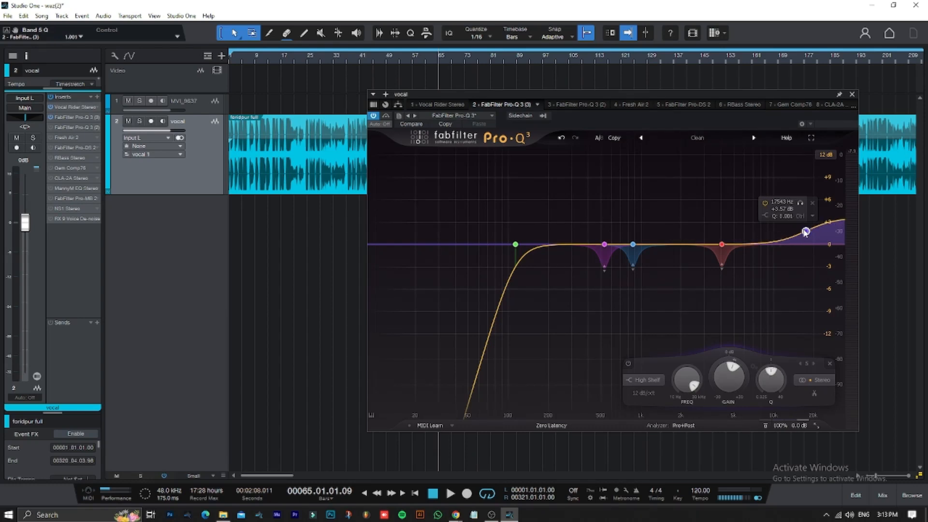
drag(806, 233, 805, 233)
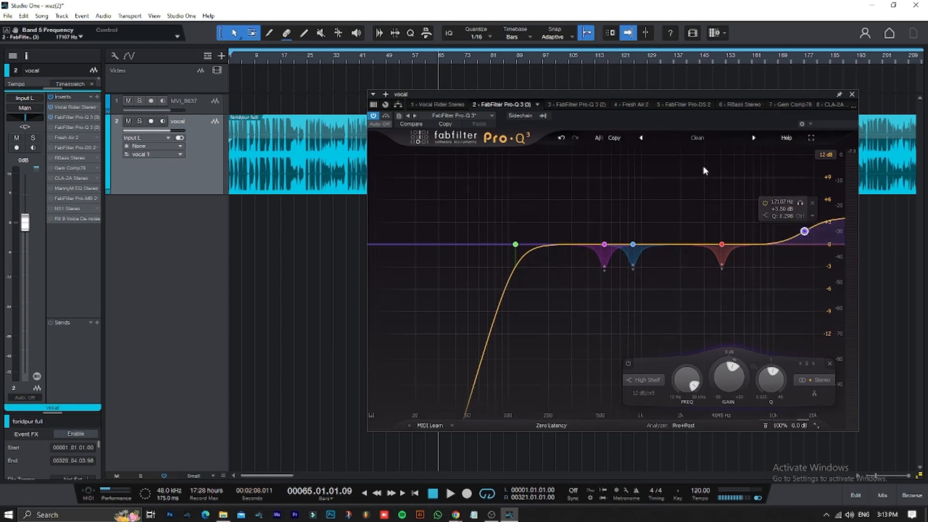
click(852, 94)
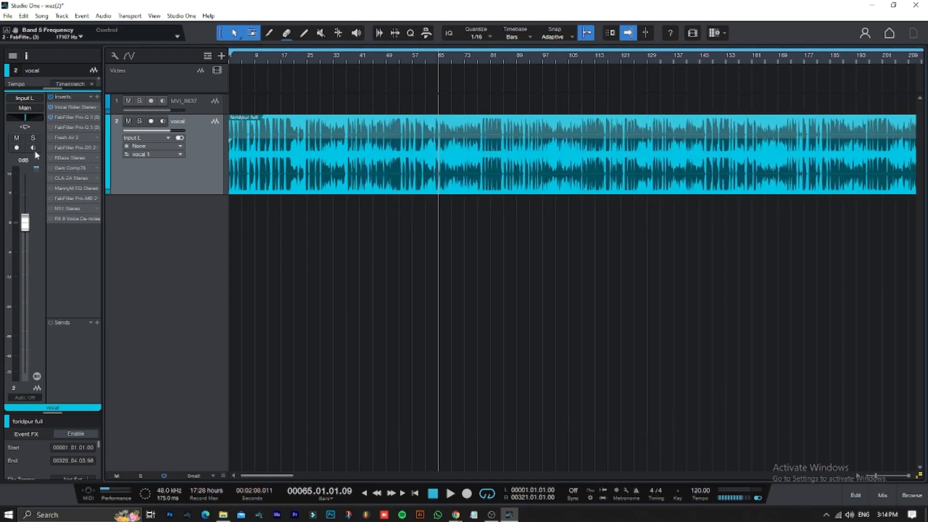
Step: Examine the Vocal Lead 1 curve in the second Pro-Q 3, close it, and leave that plug-in bypassed
click(71, 127)
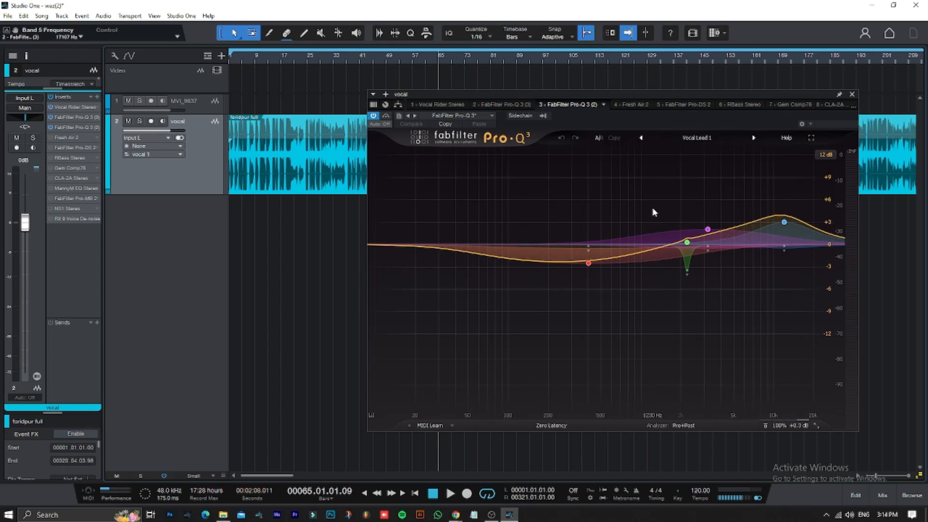
mouse_move(590, 268)
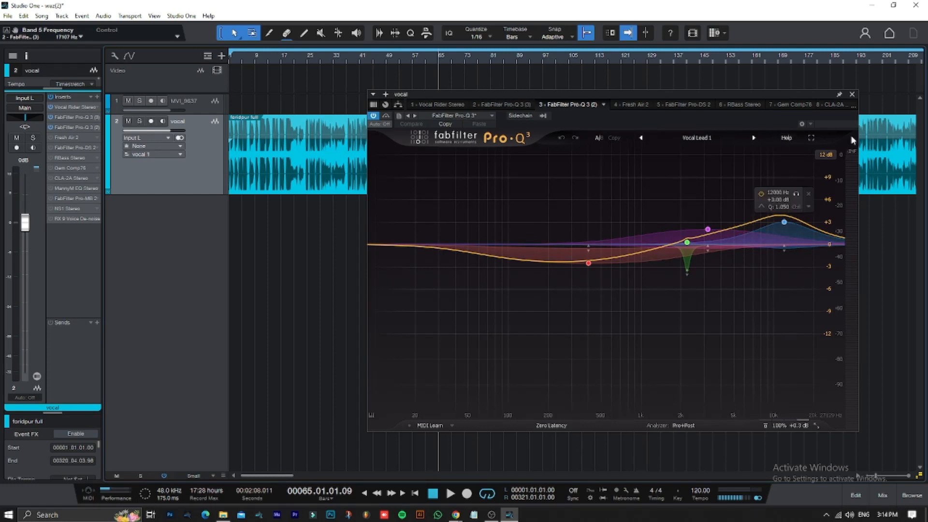
click(851, 94)
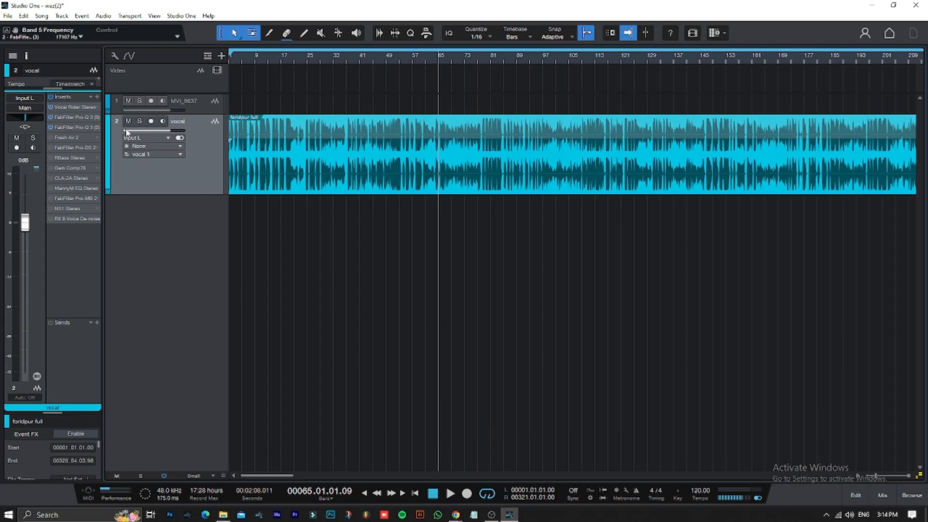
click(50, 127)
Step: Activate Fresh Air 2 on the vocal and compare playback with the plug-in bypassed and active
click(69, 140)
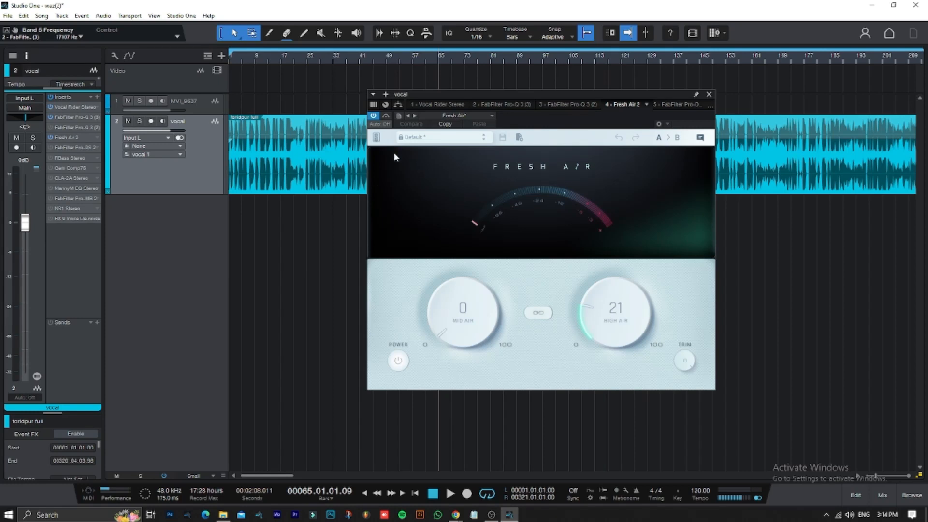
click(373, 116)
key(space)
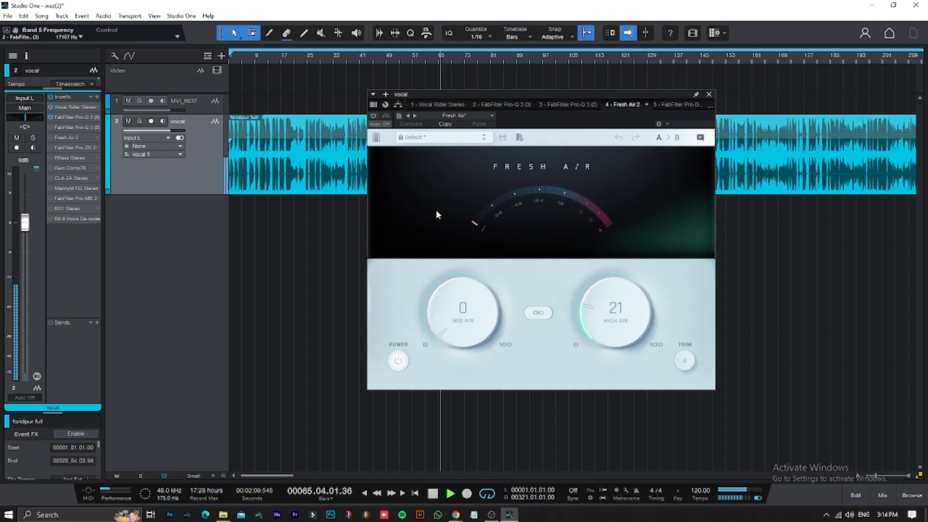
key(space)
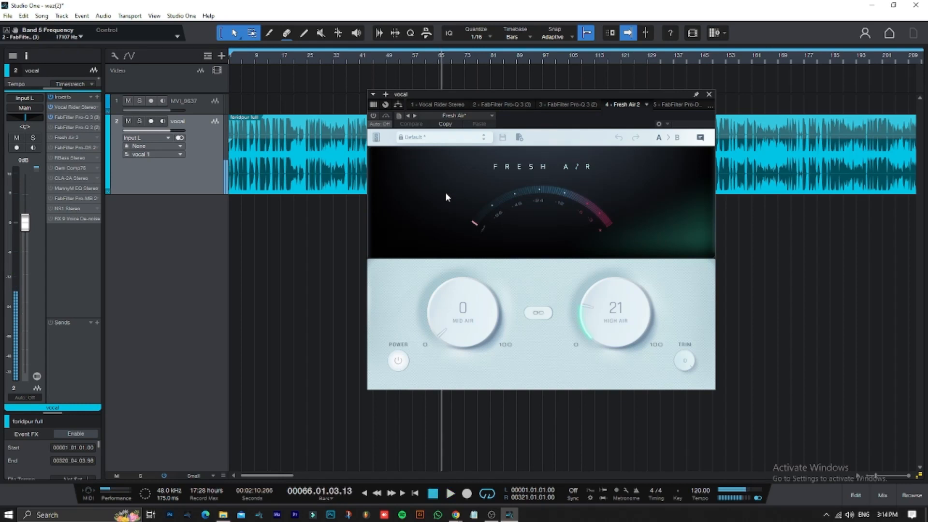
click(374, 116)
key(space)
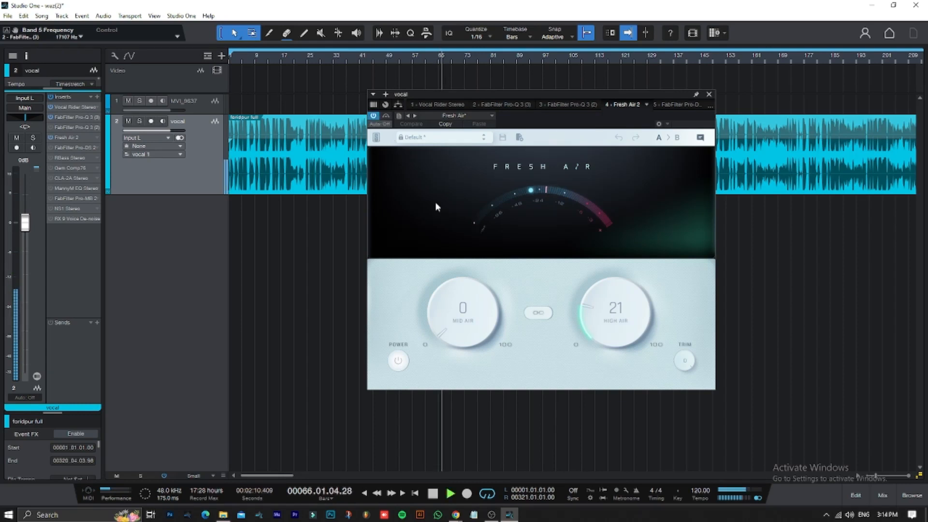
Step: Set Fresh Air's High Air to 24 and Mid Air to 12, check the vocal against bypass, and close the plug-in
drag(592, 308, 594, 306)
key(space)
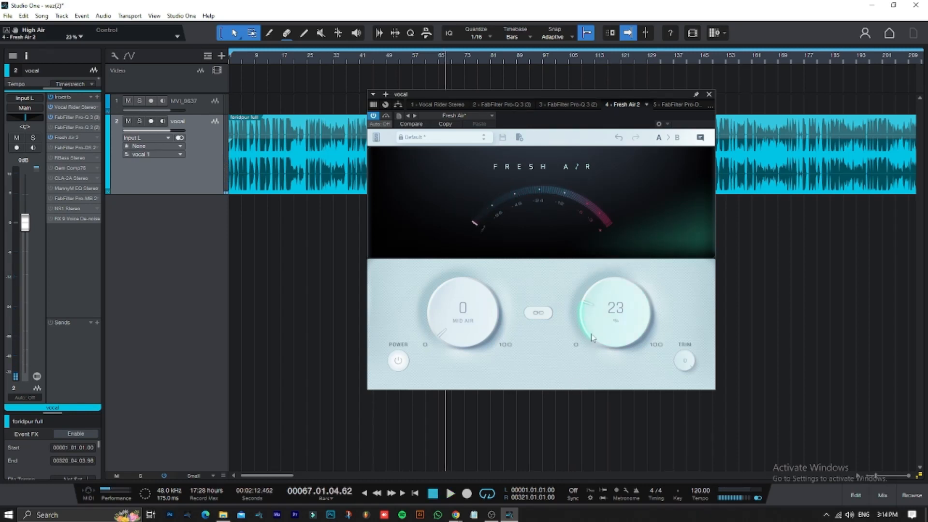
drag(593, 333, 591, 328)
drag(436, 321, 419, 275)
key(space)
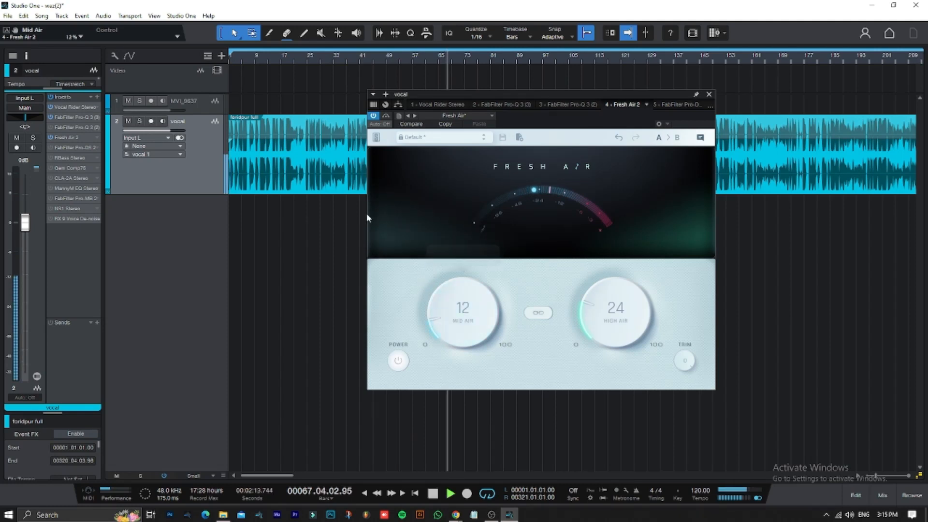
click(374, 116)
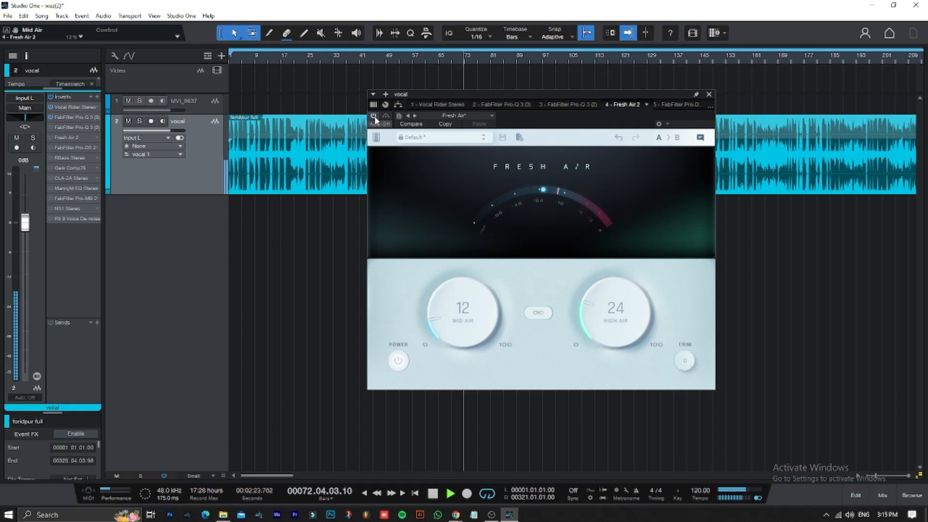
key(space)
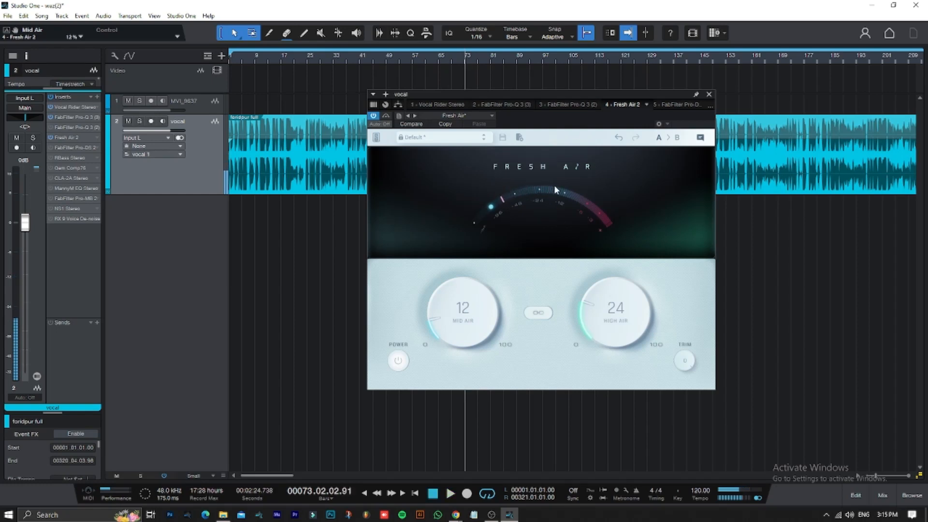
click(709, 95)
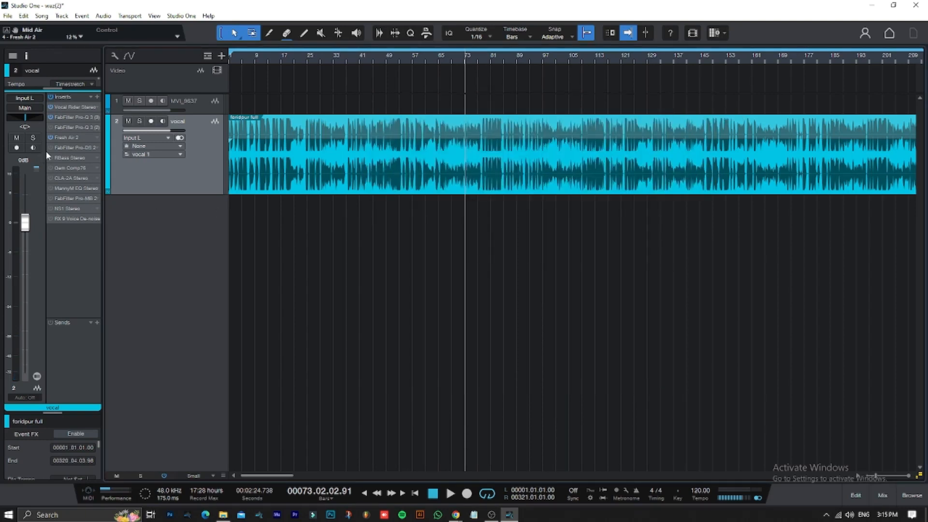
Step: Activate FabFilter Pro-DS 2 on the vocal and load its saved user preset
click(74, 147)
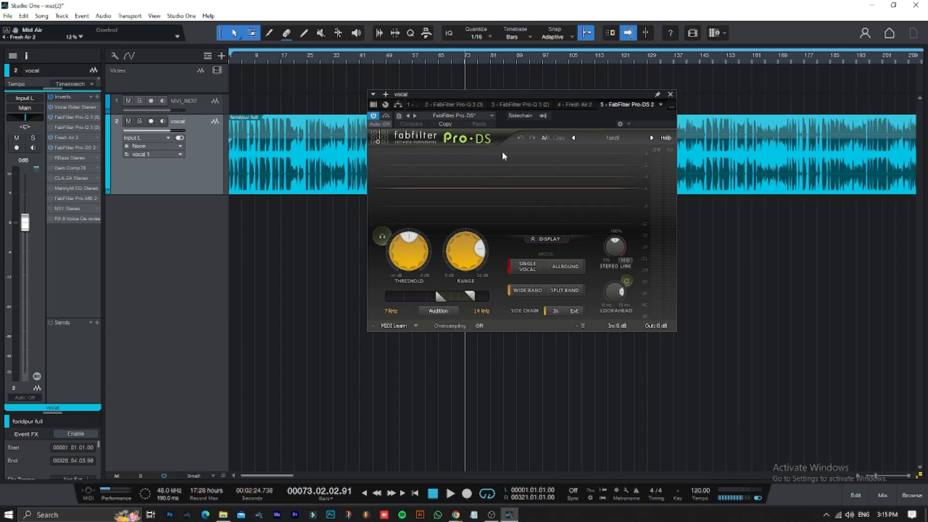
click(616, 138)
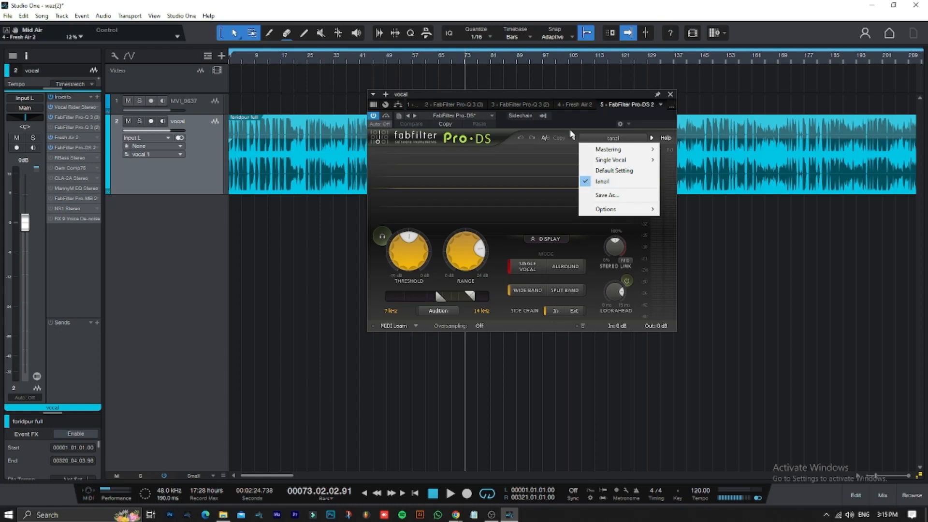
click(604, 182)
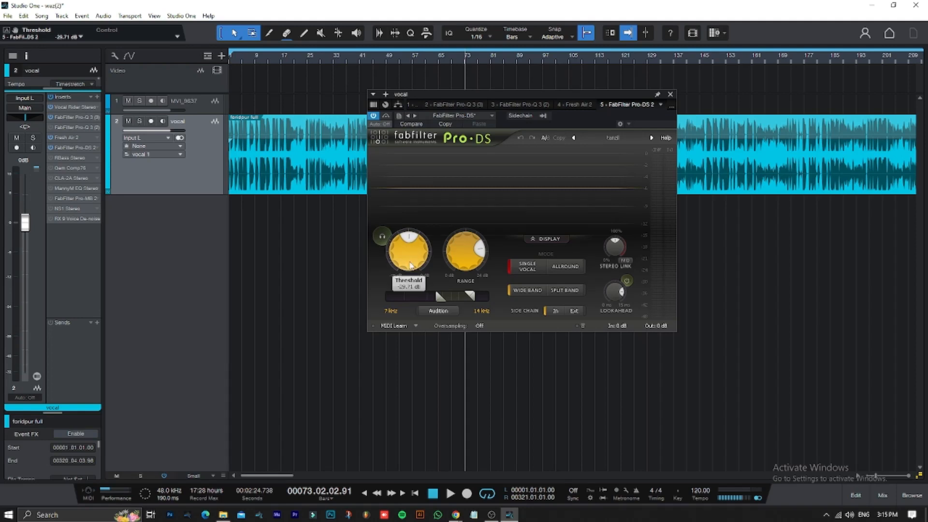
Step: Play short passages of the vocal through Pro-DS and examine its Threshold and Range settings
key(space)
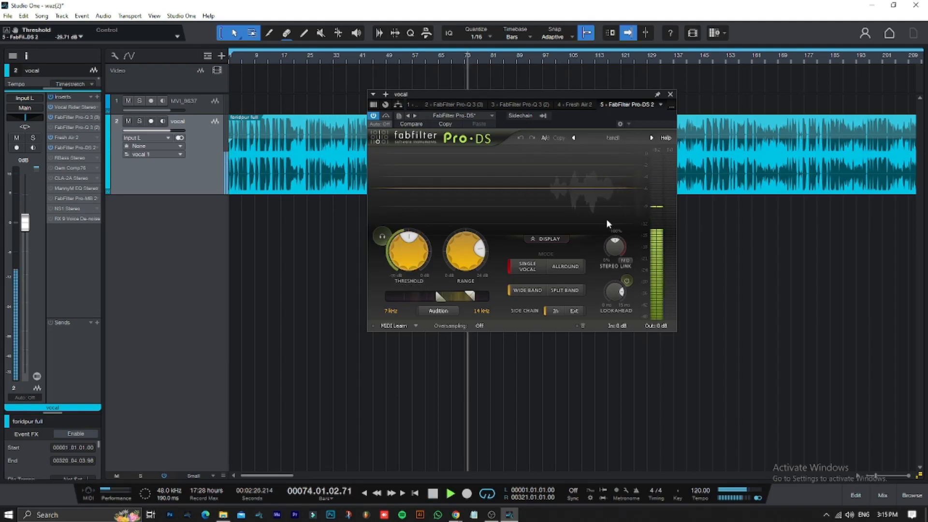
key(space)
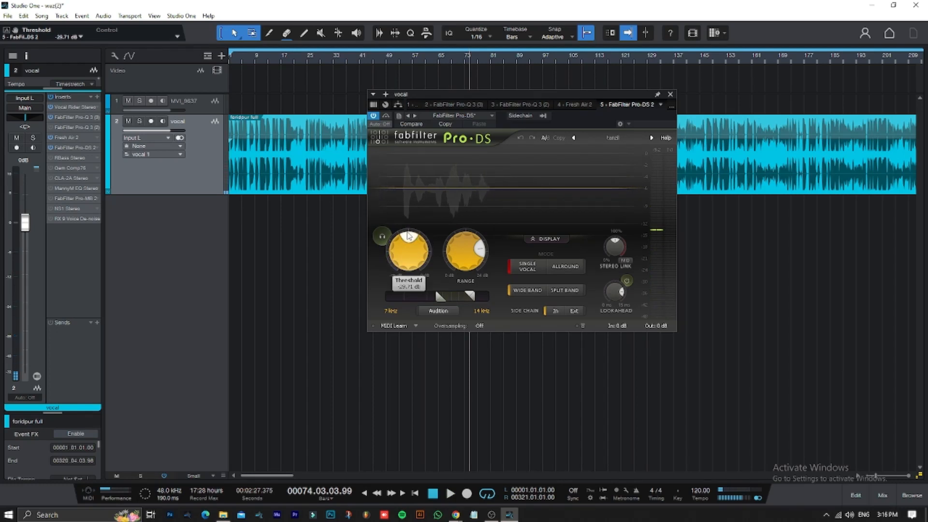
key(space)
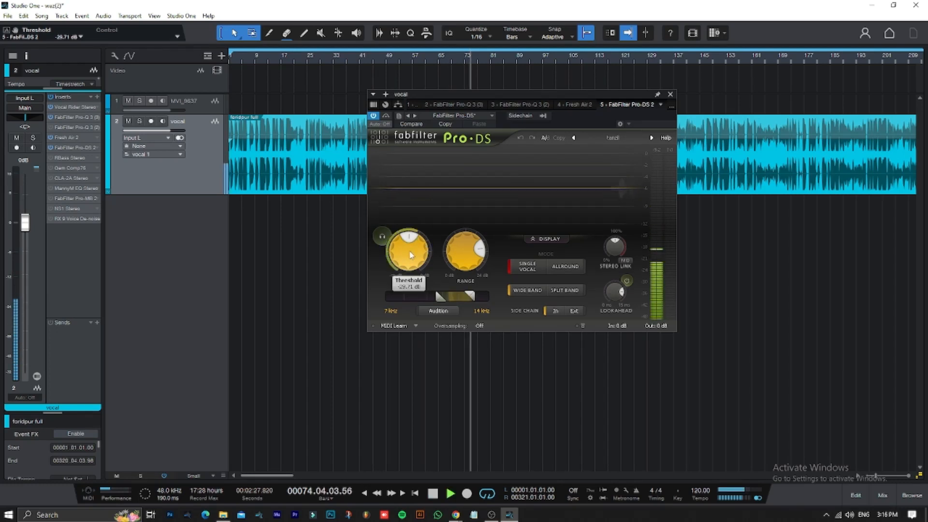
key(space)
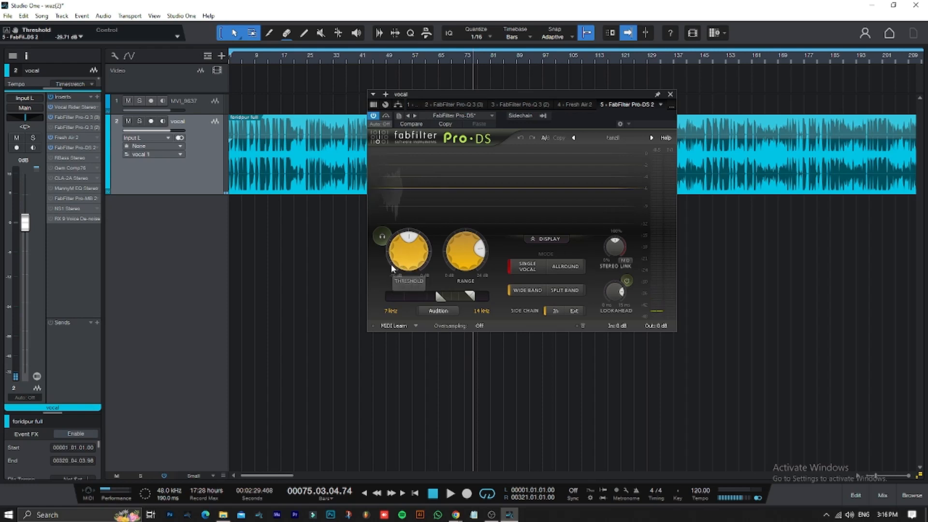
mouse_move(428, 251)
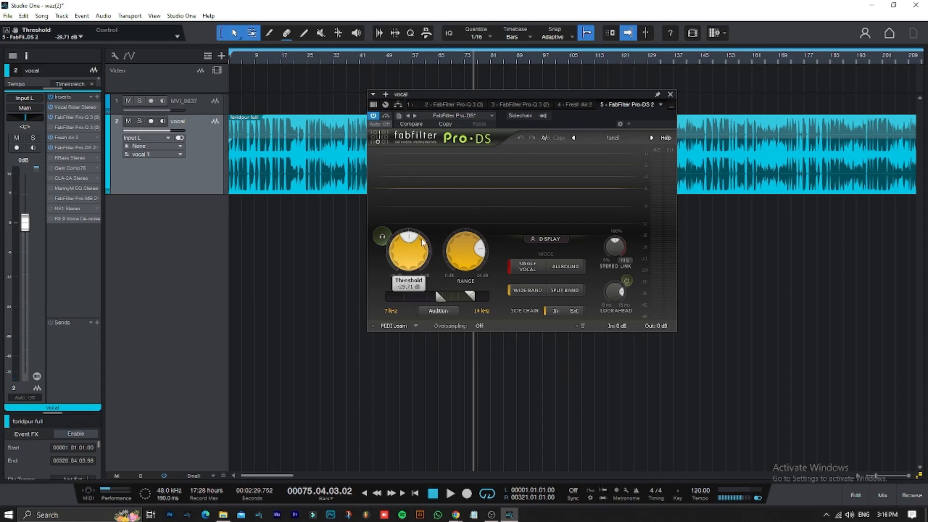
mouse_move(469, 261)
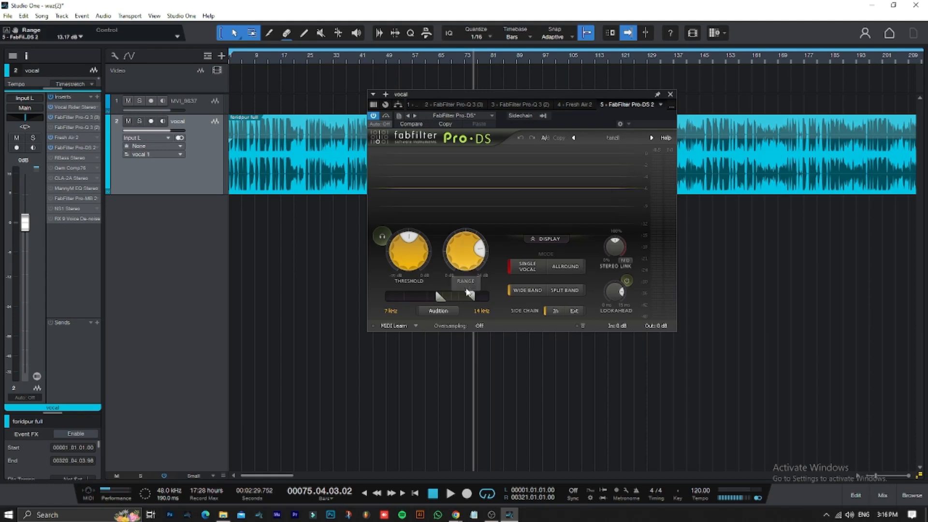
Step: Try a Pro-DS Range of 0 dB and undo the change
double_click(468, 268)
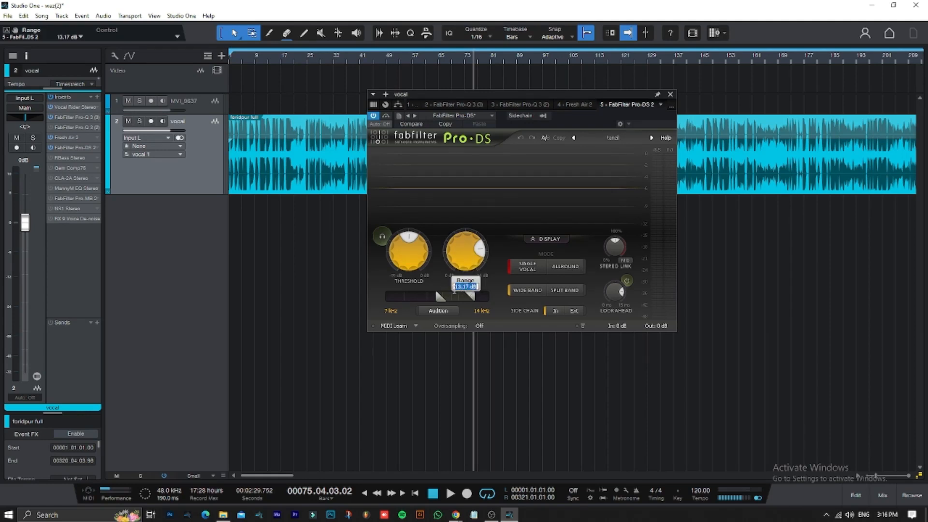
text(0)
key(Return)
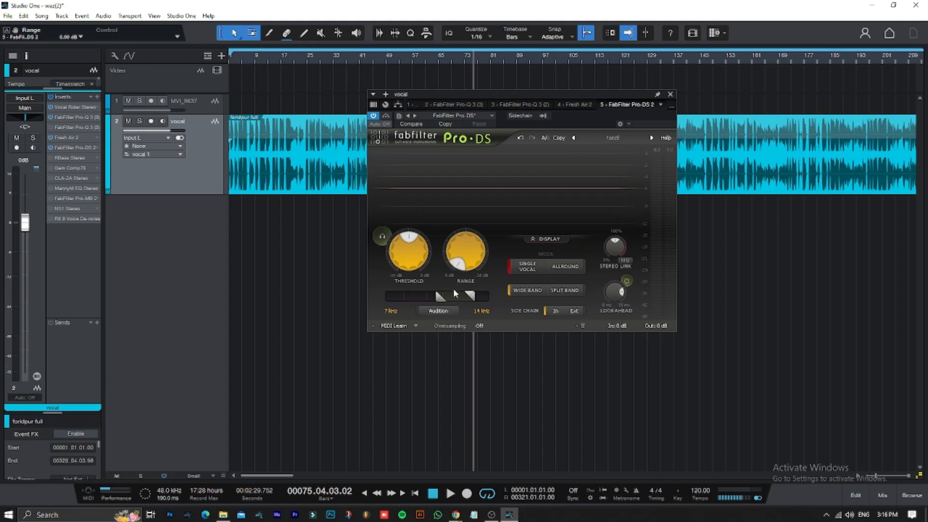
key(ctrl+z)
double_click(468, 254)
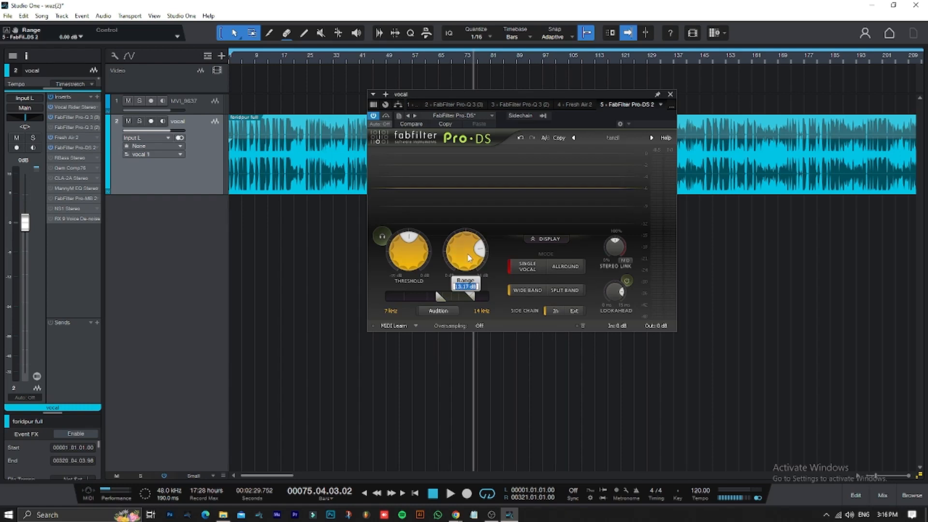
click(461, 255)
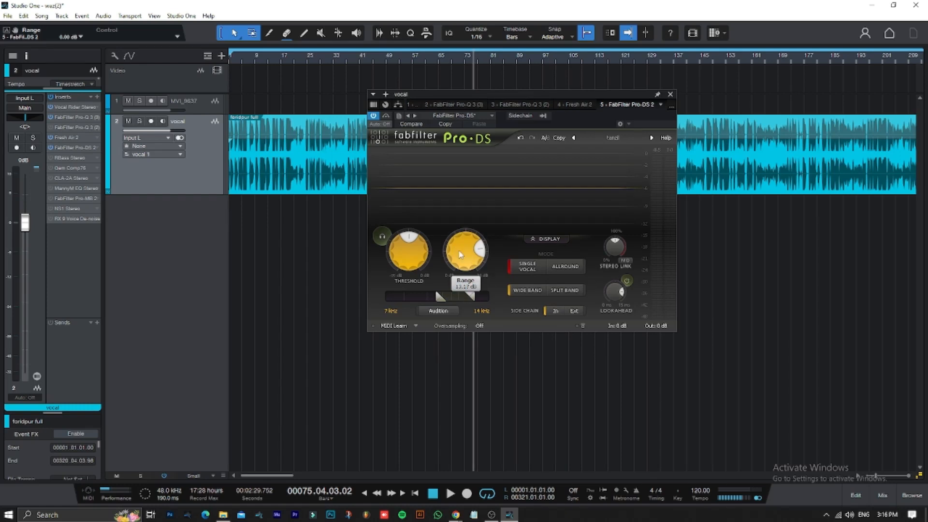
Step: Set the Range of Pro-DS to 12 dB
double_click(460, 255)
text(12)
key(Return)
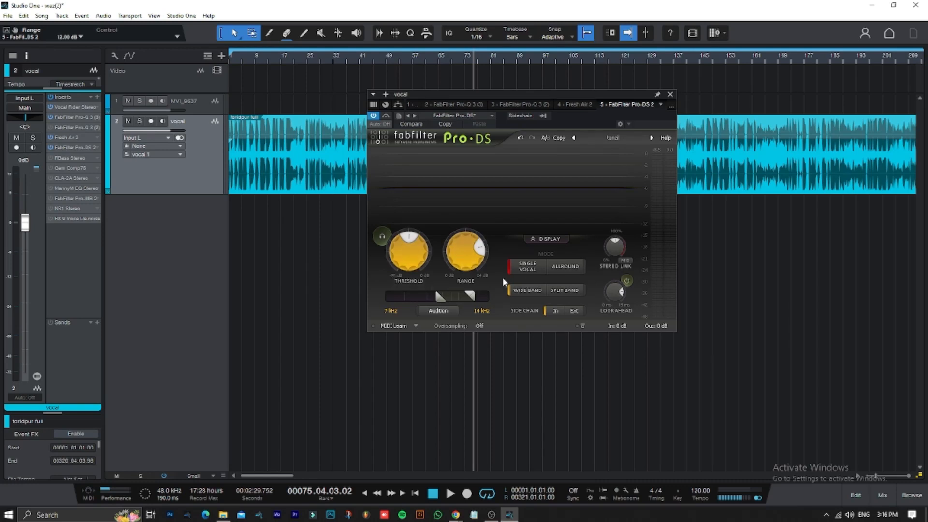
double_click(468, 255)
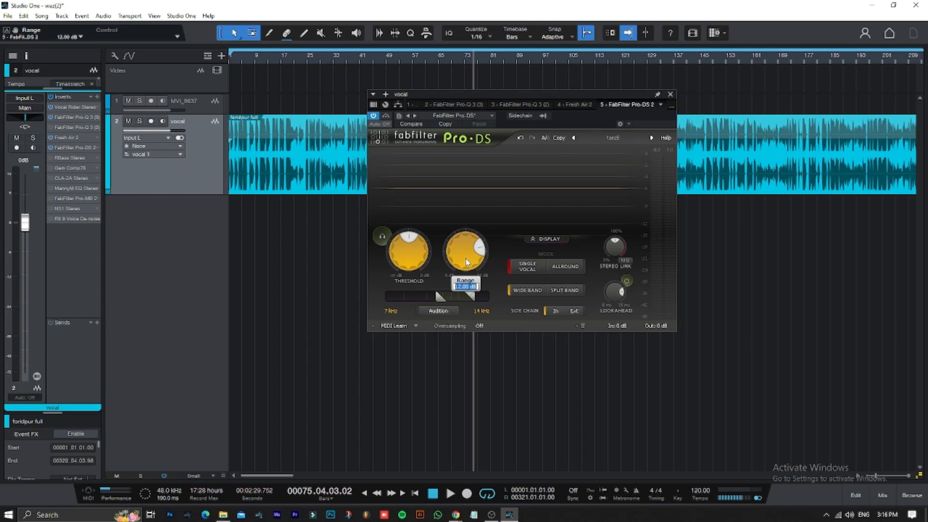
text(12)
key(Return)
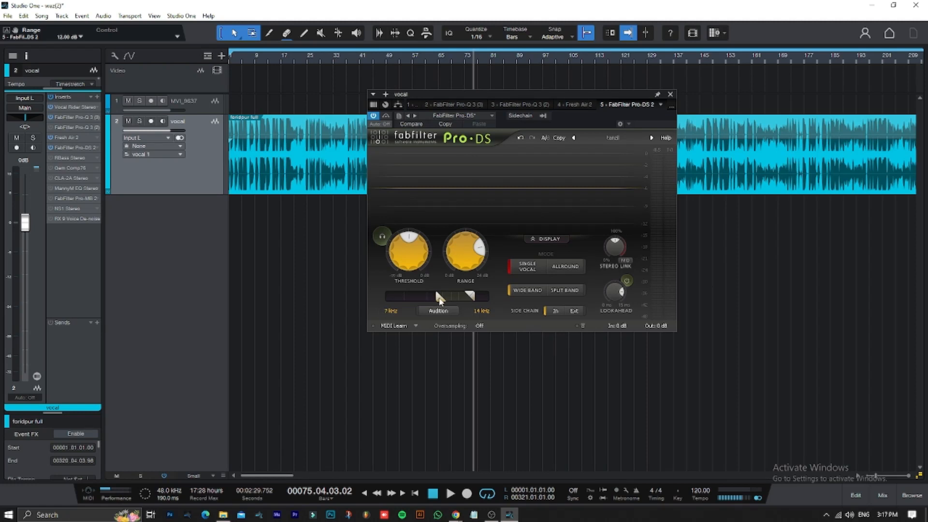
Step: Raise the Pro-DS Threshold to -23.78 dB while listening to the vocal, and close the plug-in
mouse_move(437, 295)
key(space)
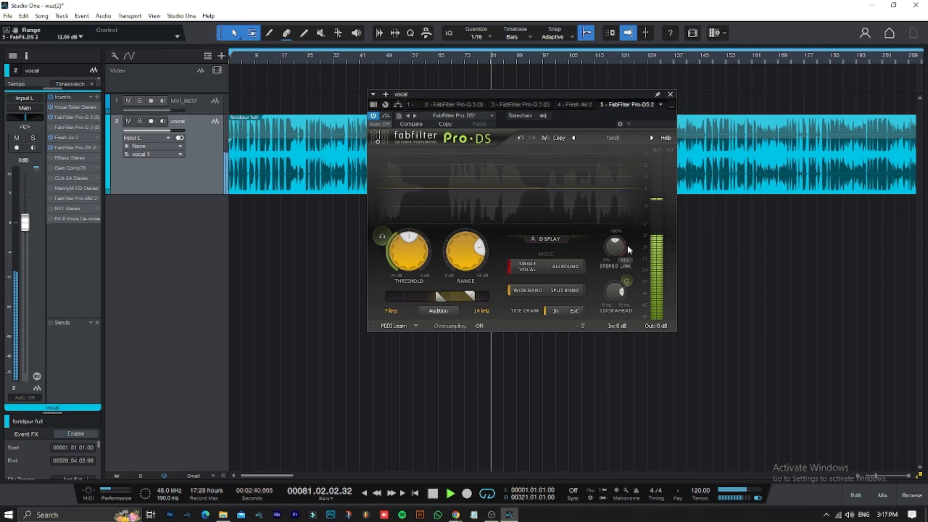
drag(407, 262, 402, 246)
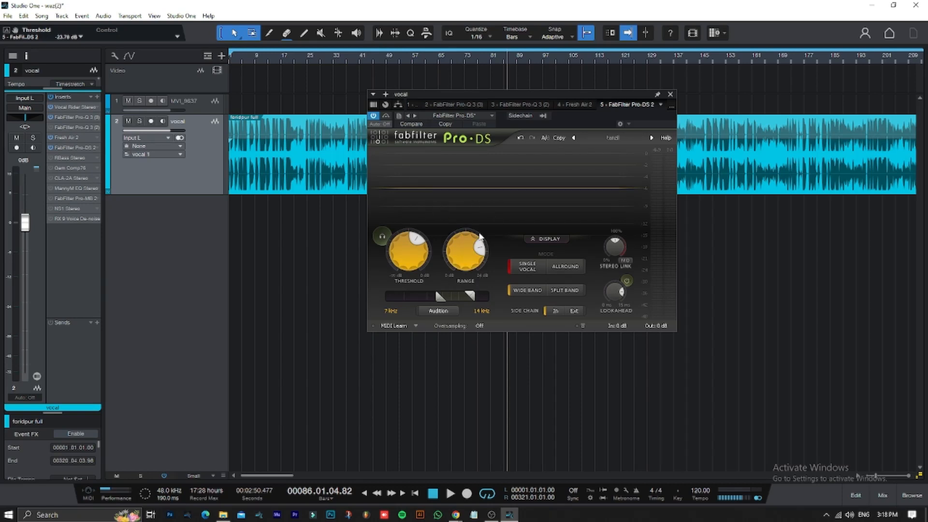
mouse_move(464, 247)
click(671, 96)
Step: Activate RBass Stereo on the vocal and open its settings
click(50, 158)
click(75, 157)
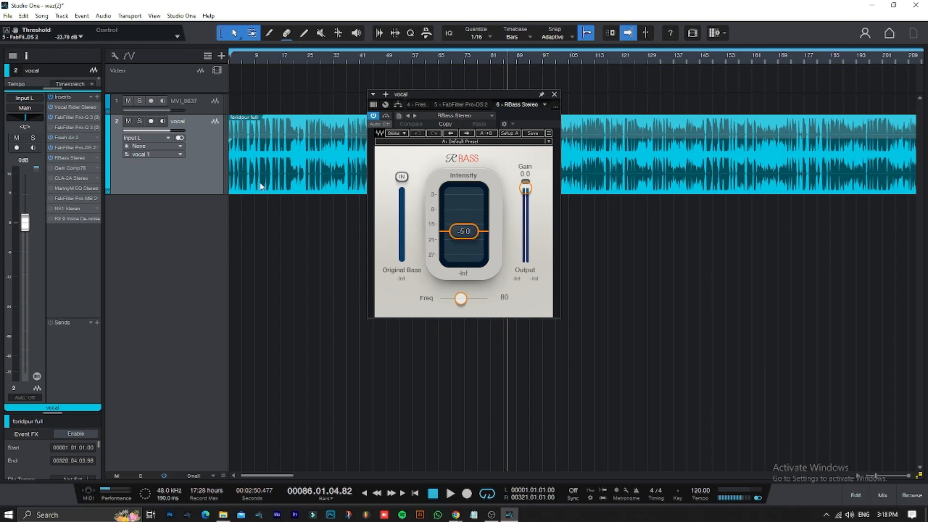
Step: Search the available insert plug-ins for "Rba", clear the search, and close the list without adding anything
click(97, 98)
click(134, 119)
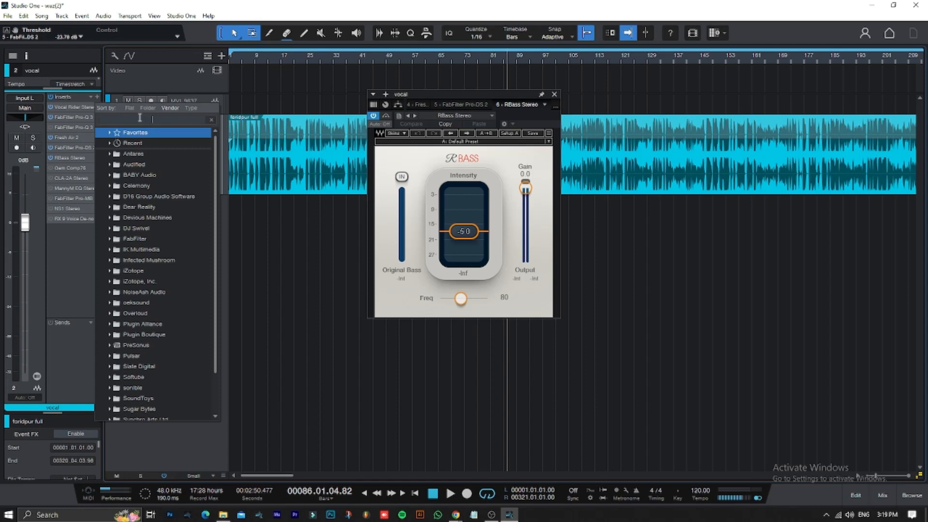
text(Rba)
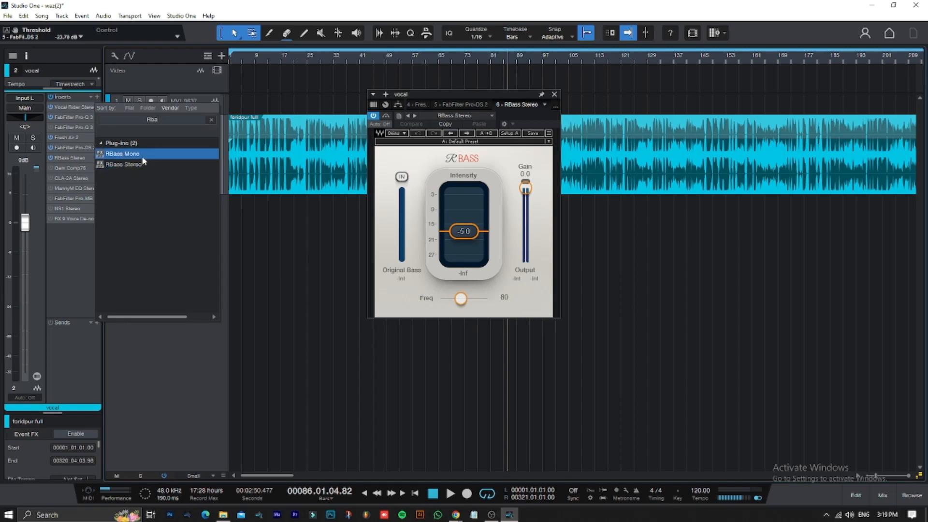
click(211, 119)
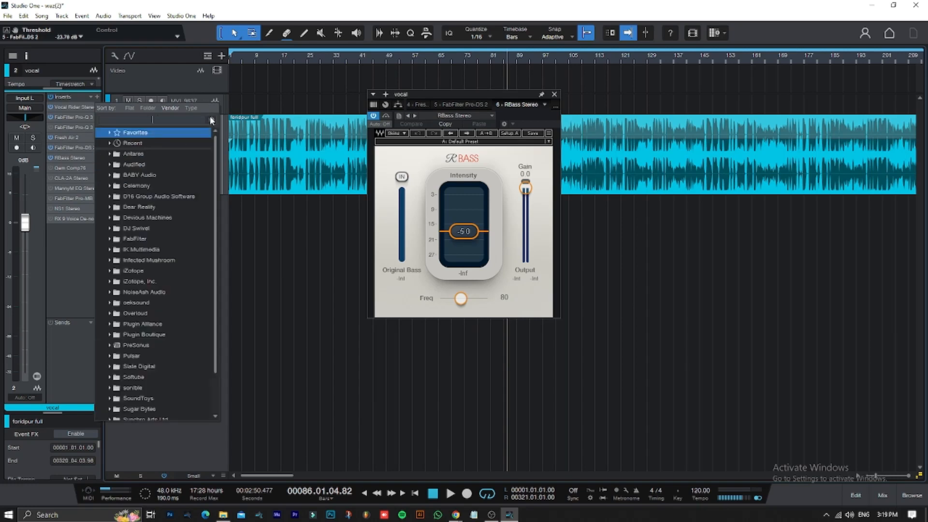
click(177, 74)
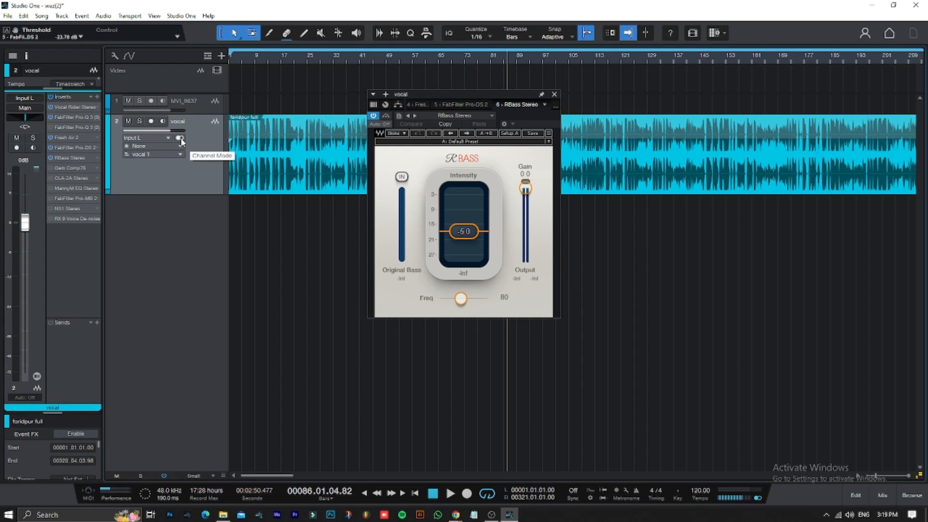
Step: Play the vocal through RBass and try an Intensity of -6.6 dB
click(75, 157)
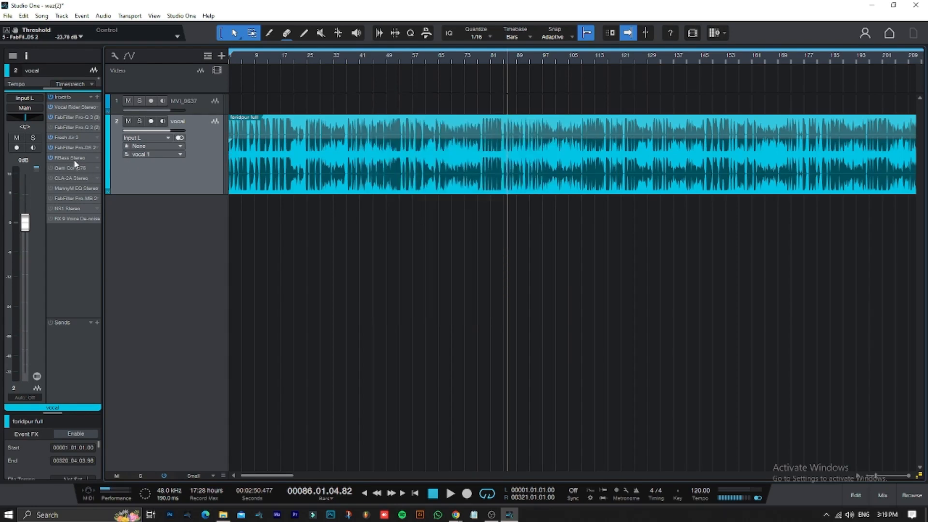
click(74, 158)
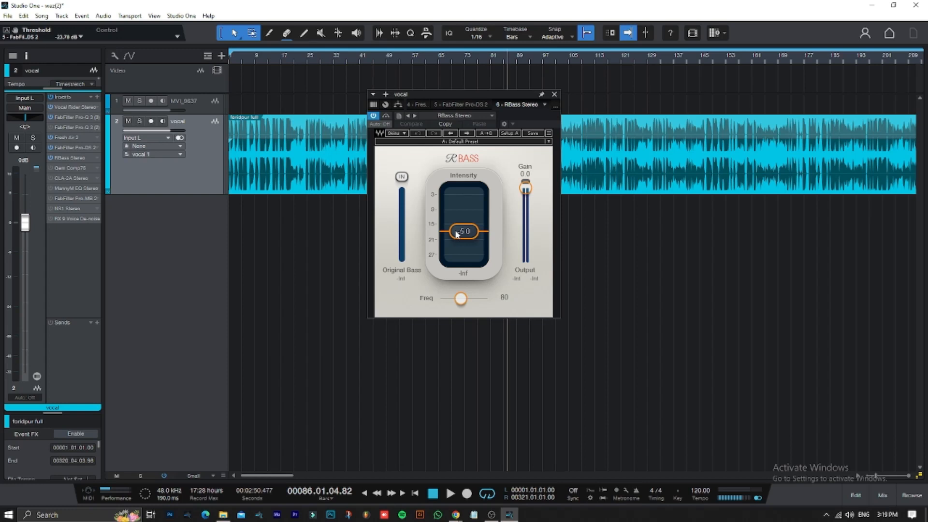
key(space)
mouse_move(457, 235)
mouse_down()
mouse_move(456, 253)
mouse_move(456, 214)
mouse_move(456, 233)
mouse_up()
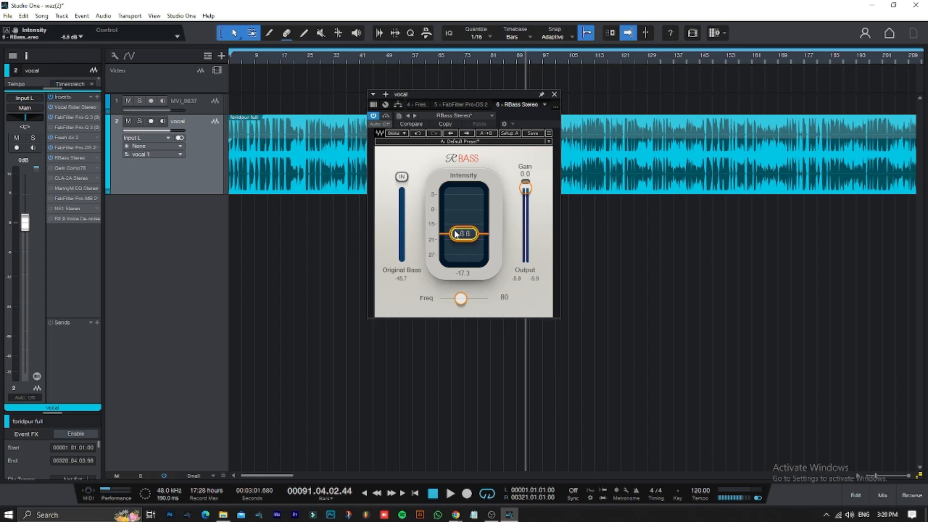
mouse_move(455, 514)
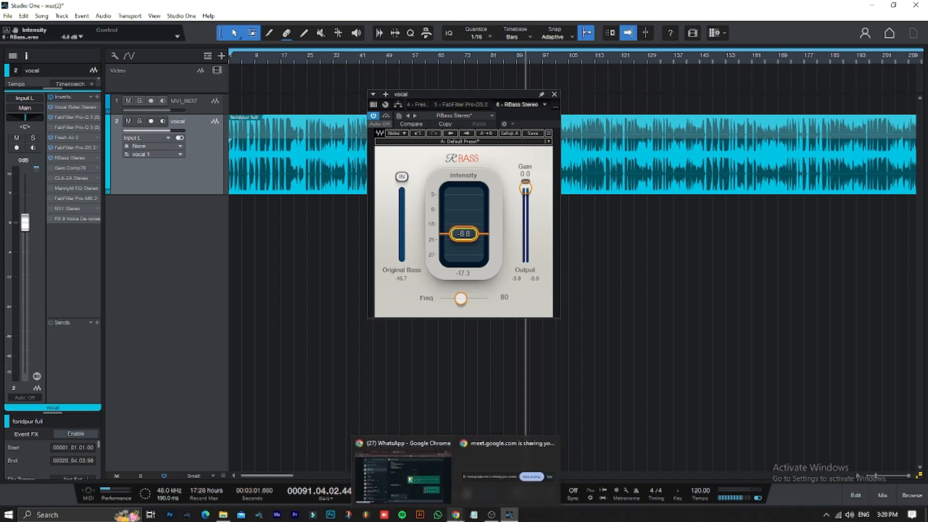
mouse_move(400, 474)
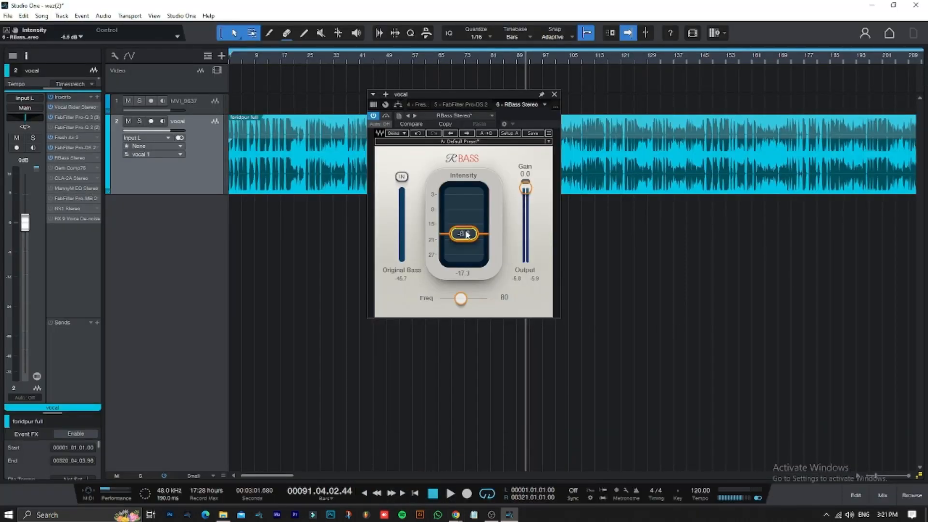
Step: Set the RBass Intensity to 0.6 dB and listen to the vocal with it
drag(454, 235, 454, 223)
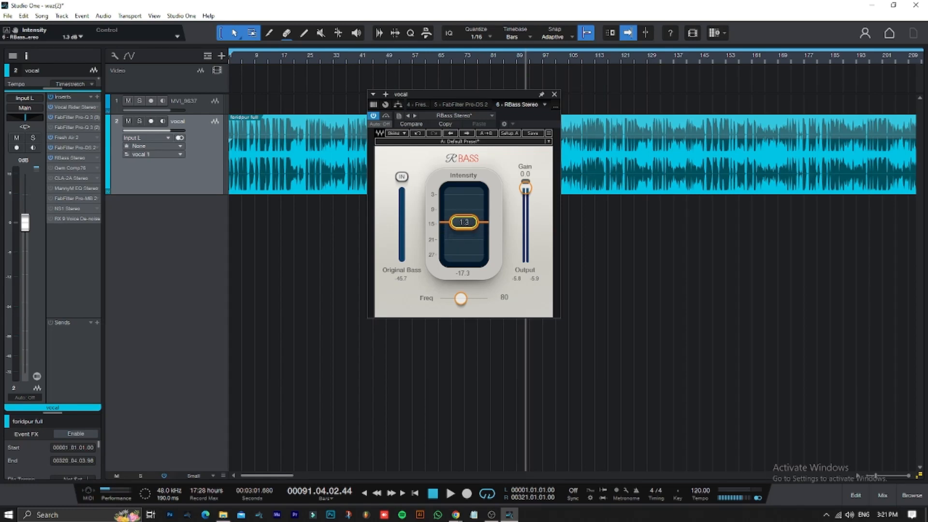
drag(454, 222, 454, 225)
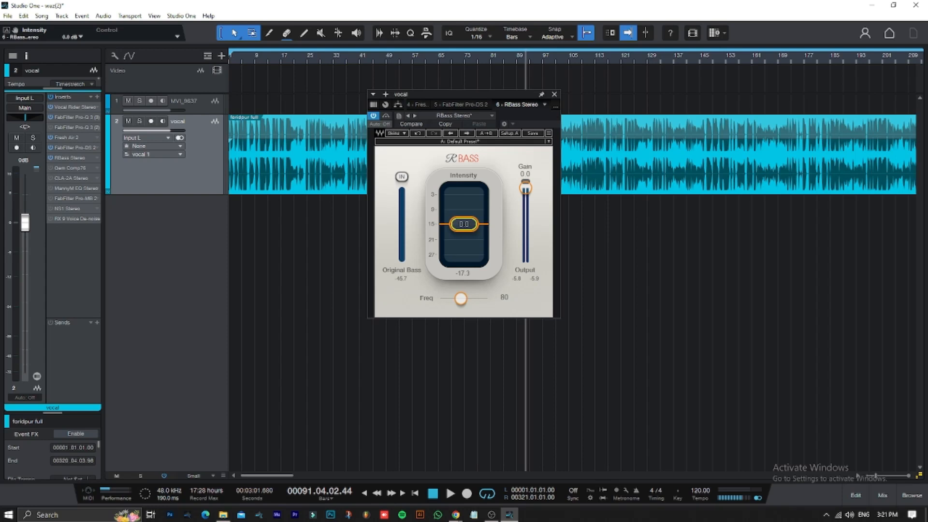
drag(453, 224, 453, 223)
key(space)
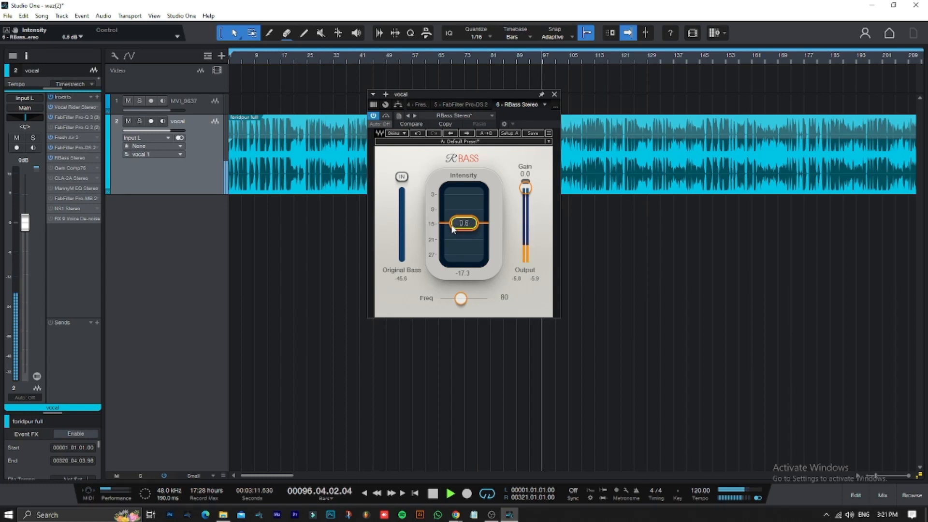
key(space)
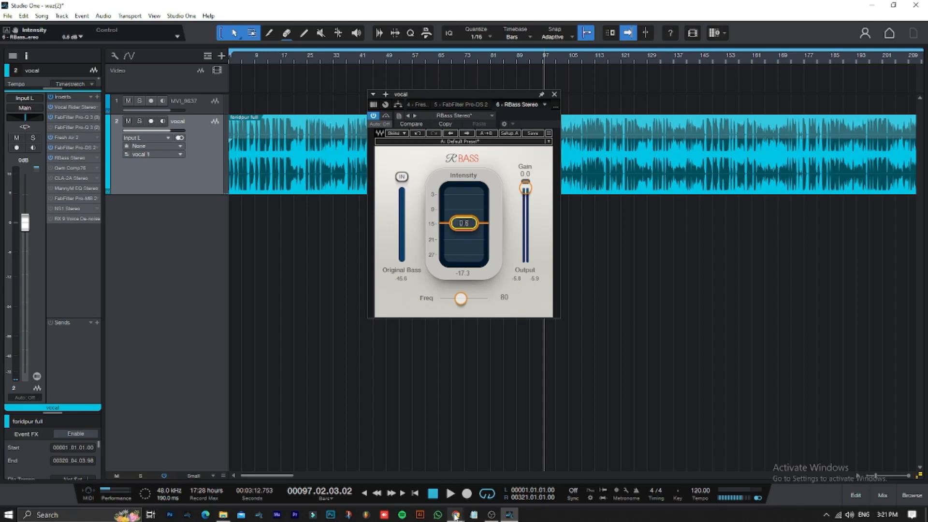
Step: Switch to the Google Meet call in Chrome and dismiss the notice about the call ending in 15 minutes
mouse_move(455, 515)
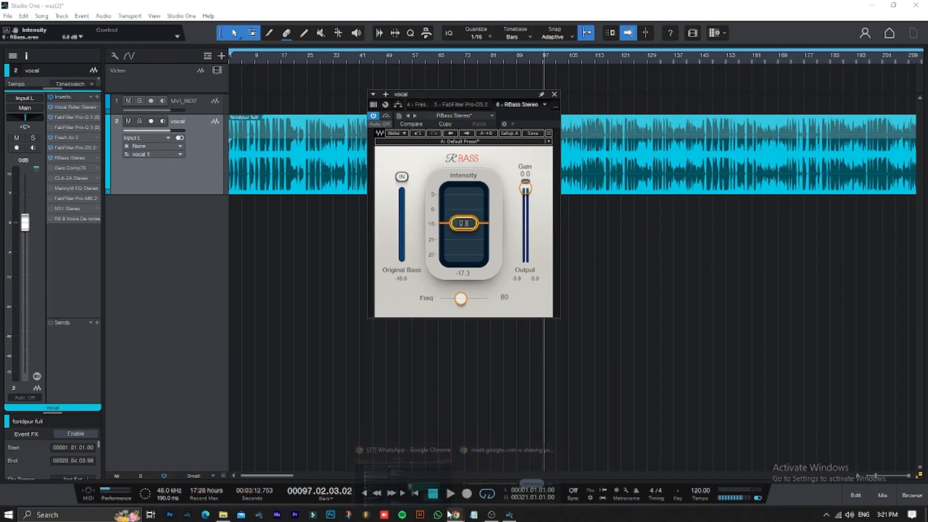
click(418, 483)
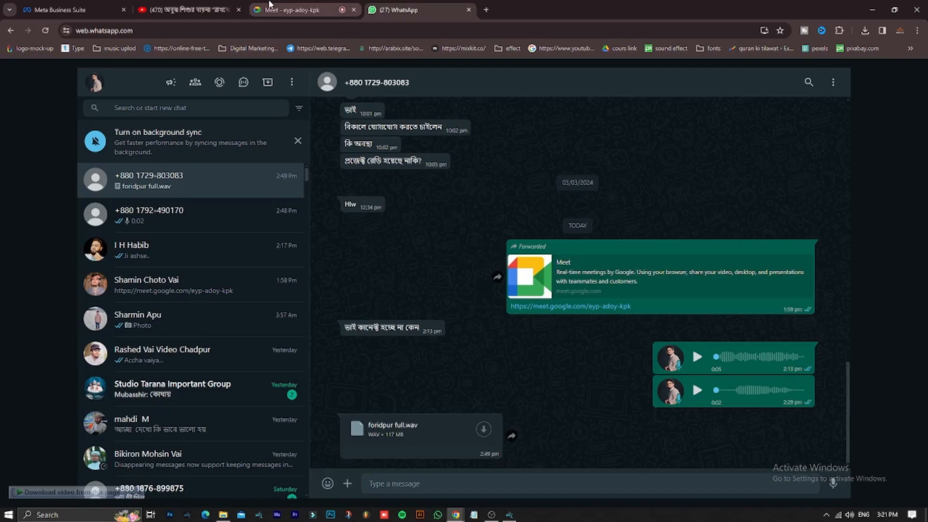
click(271, 7)
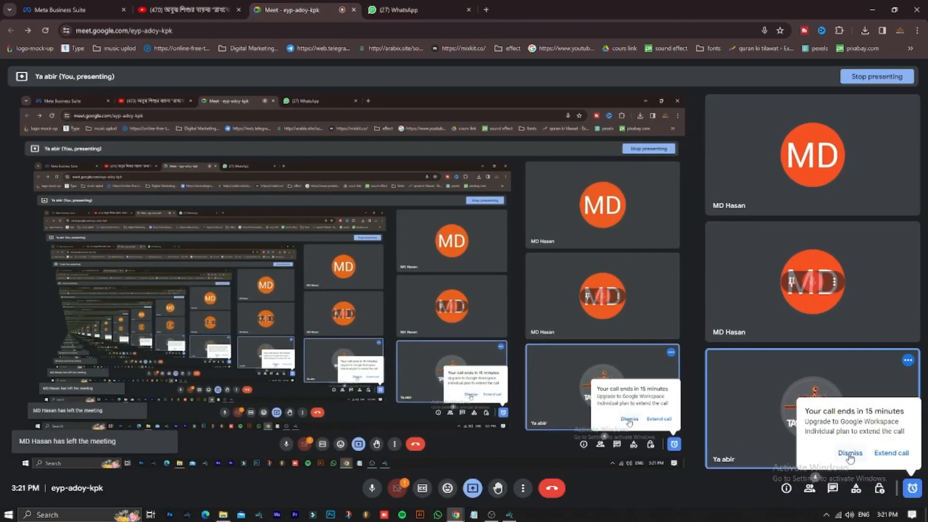
click(846, 454)
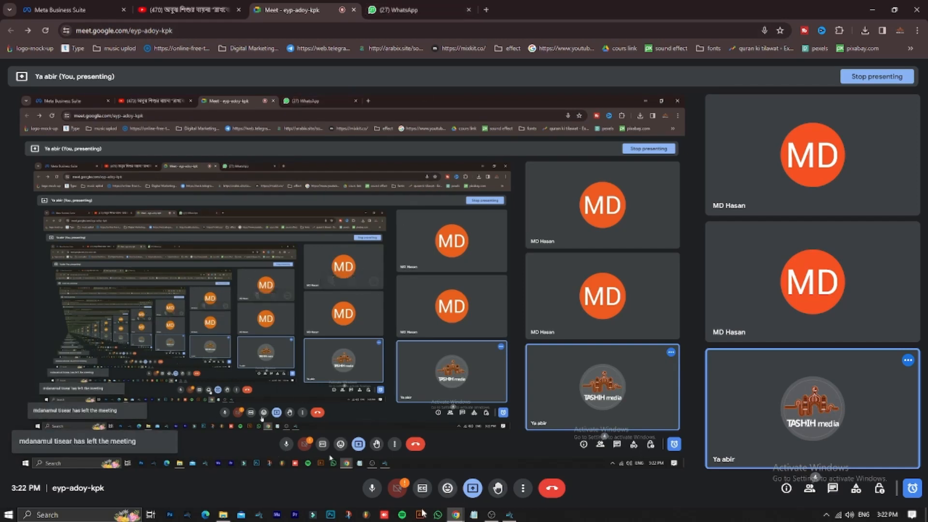
Step: Switch to AnyDesk and connect to the online computer listed among the recent sessions
click(383, 515)
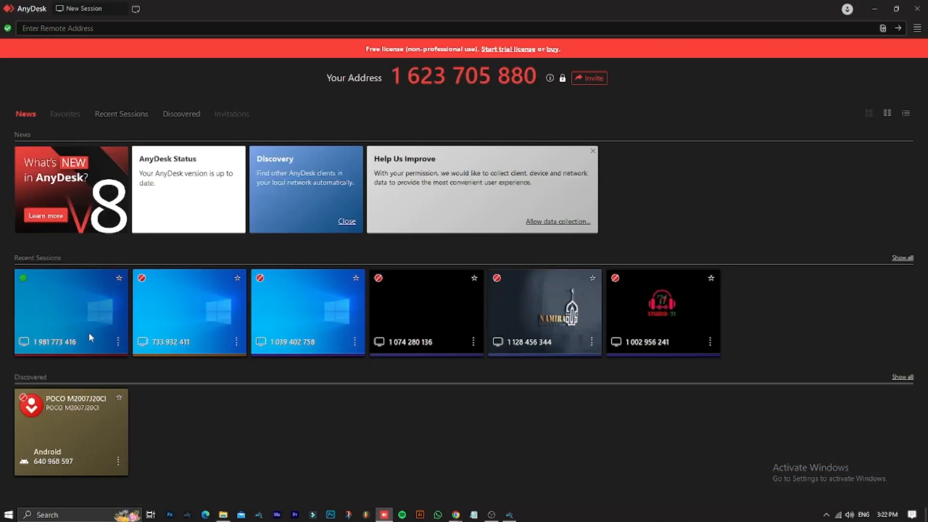
click(88, 333)
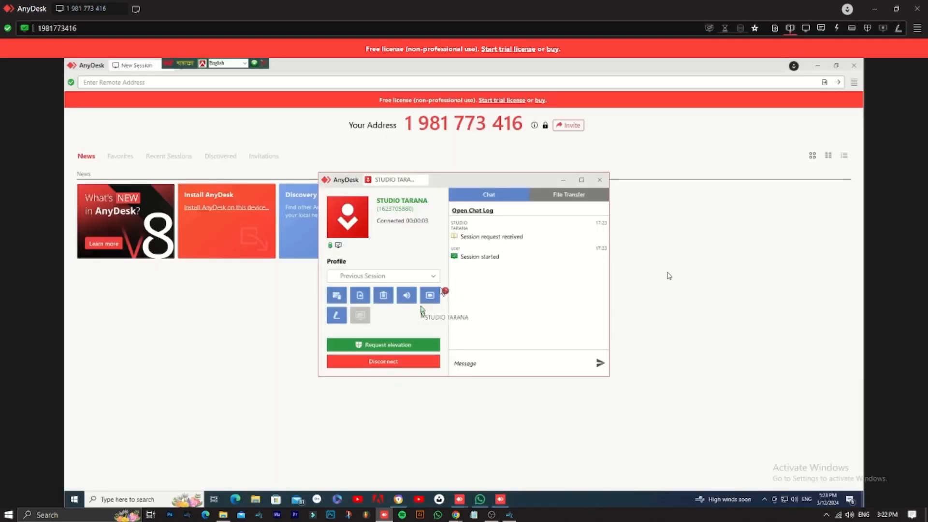
Step: On the remote computer, minimize AnyDesk and copy the Google Meet link from the open WhatsApp chat
click(563, 181)
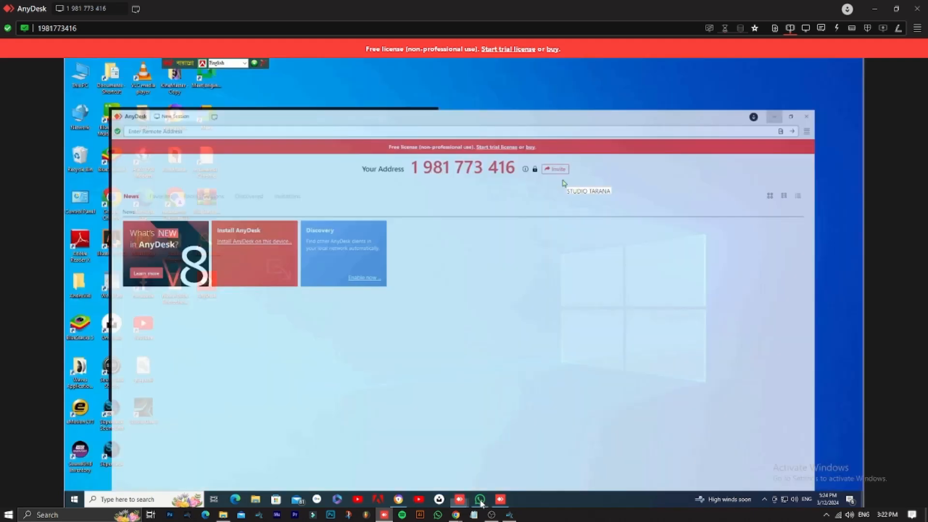
mouse_move(481, 502)
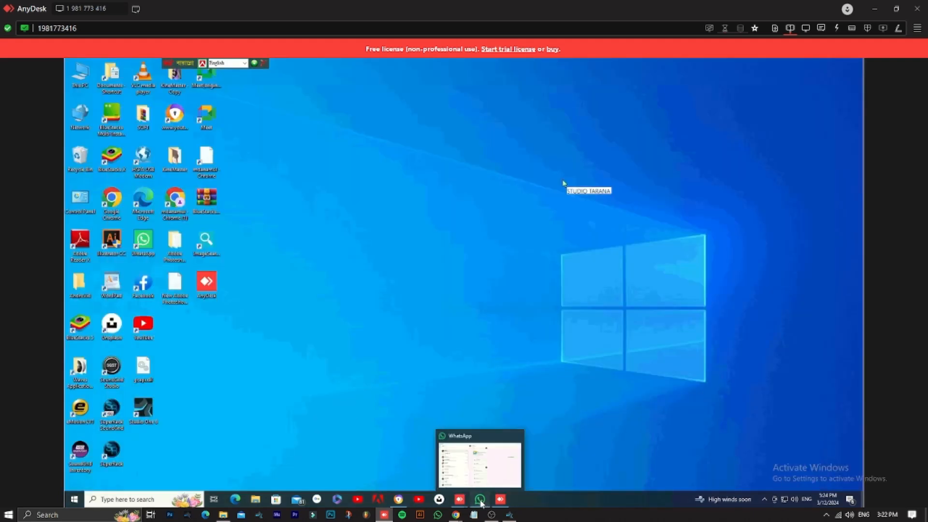
click(481, 502)
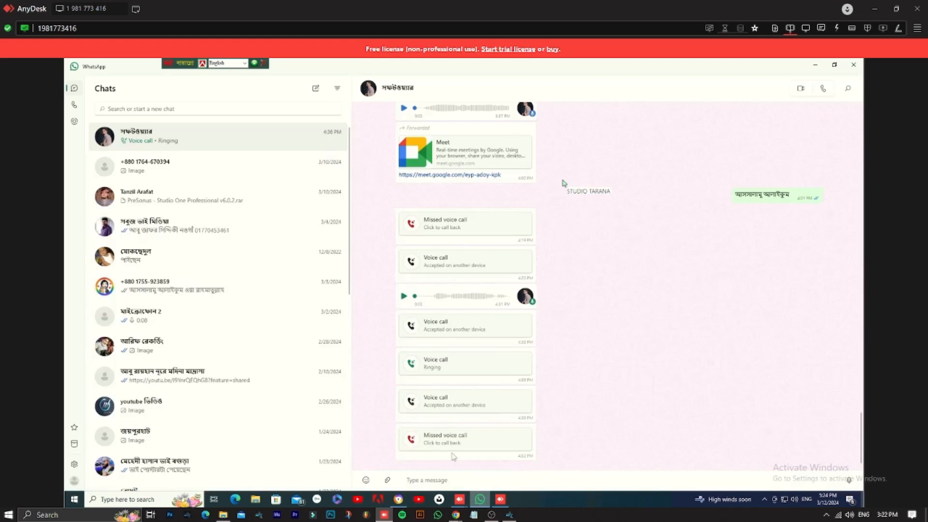
right_click(427, 178)
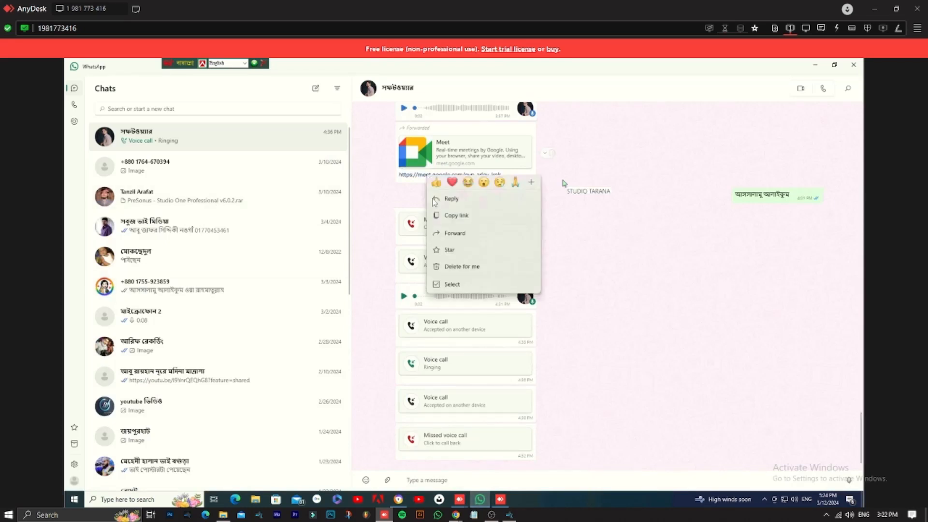
click(456, 221)
Step: Open Chrome on the remote computer and join the Google Meet call with the copied link
mouse_move(455, 514)
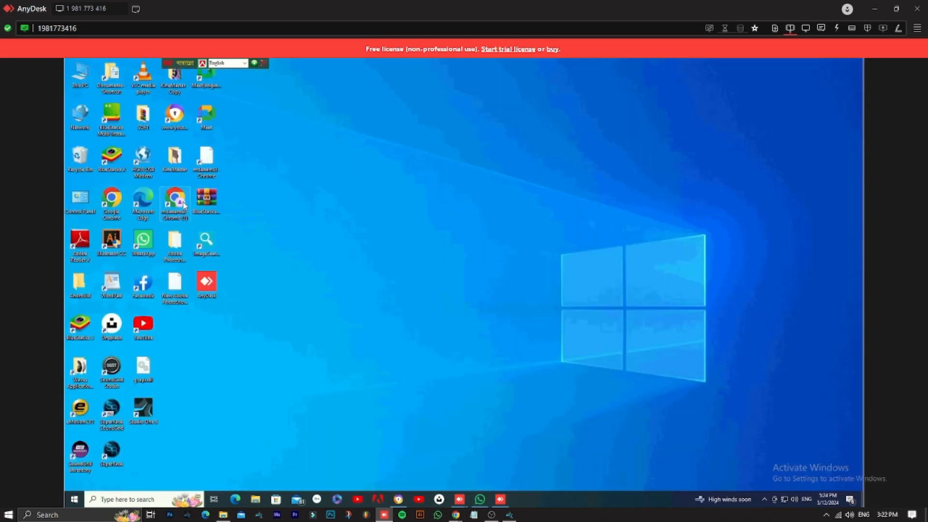
double_click(185, 206)
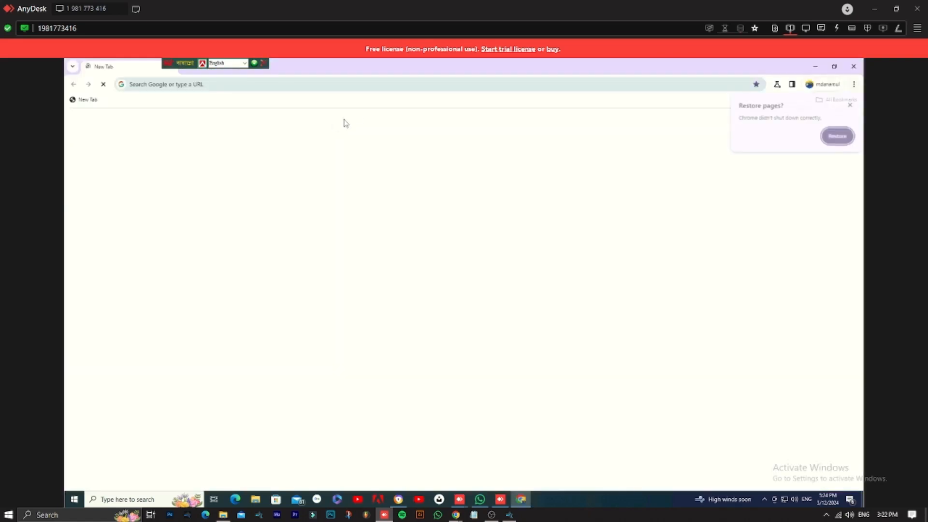
click(221, 86)
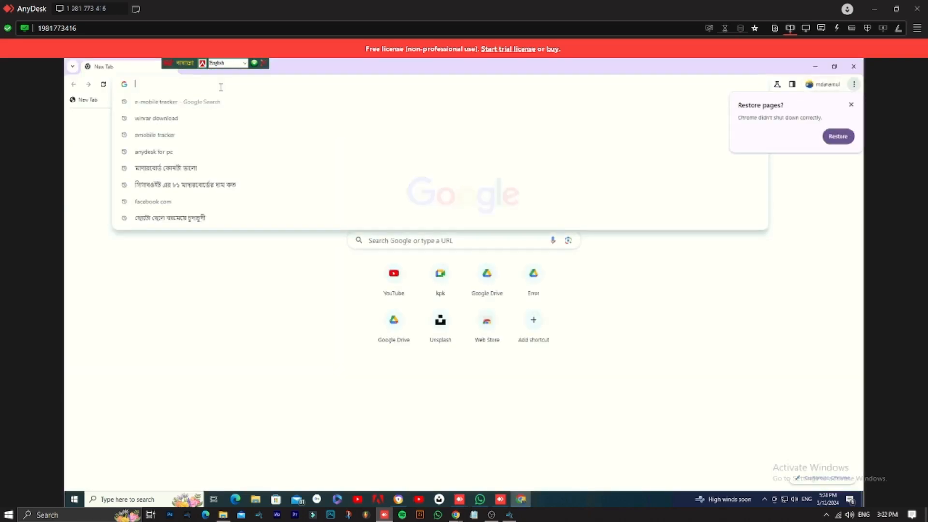
key(ctrl+v)
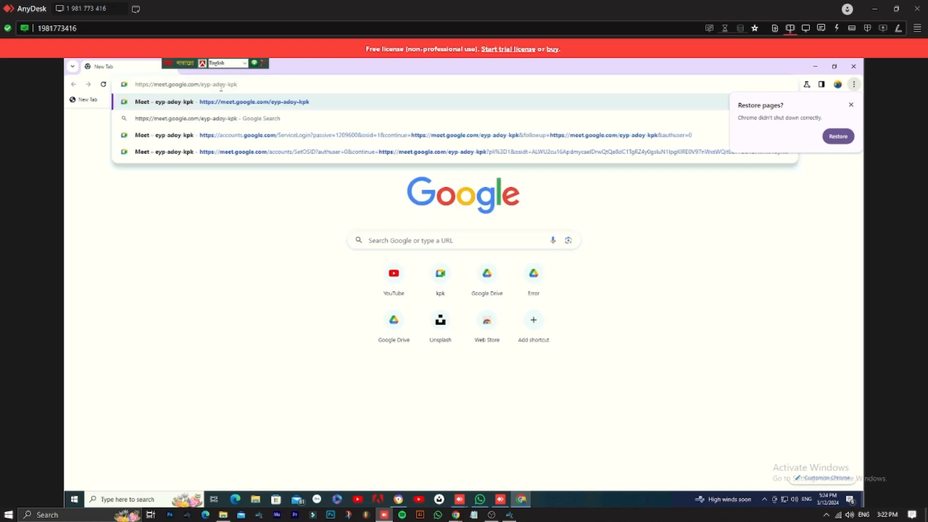
key(Return)
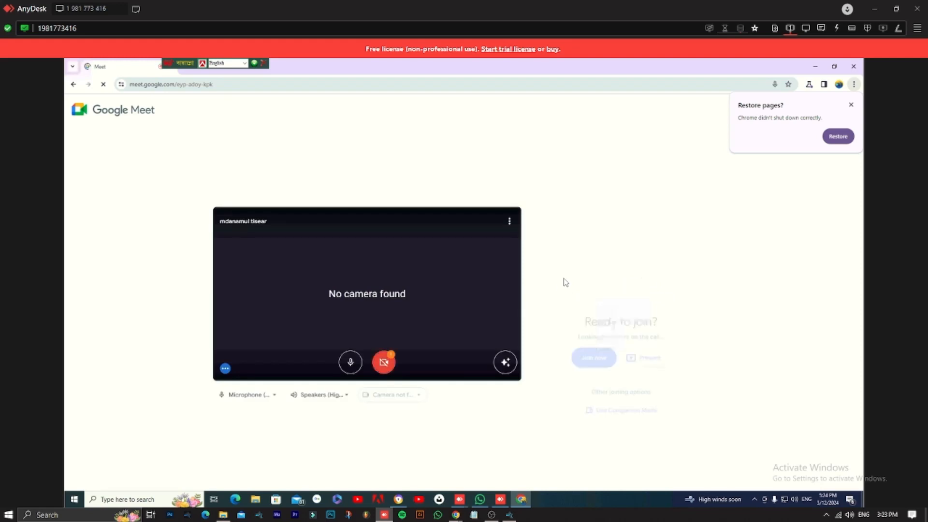
click(591, 301)
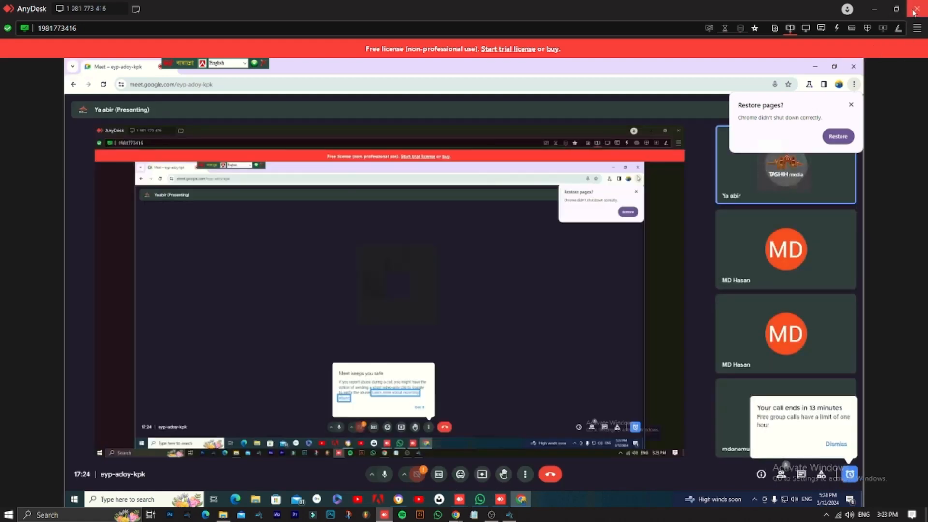
Step: Close the AnyDesk session and minimize Chrome to return to Studio One
click(914, 10)
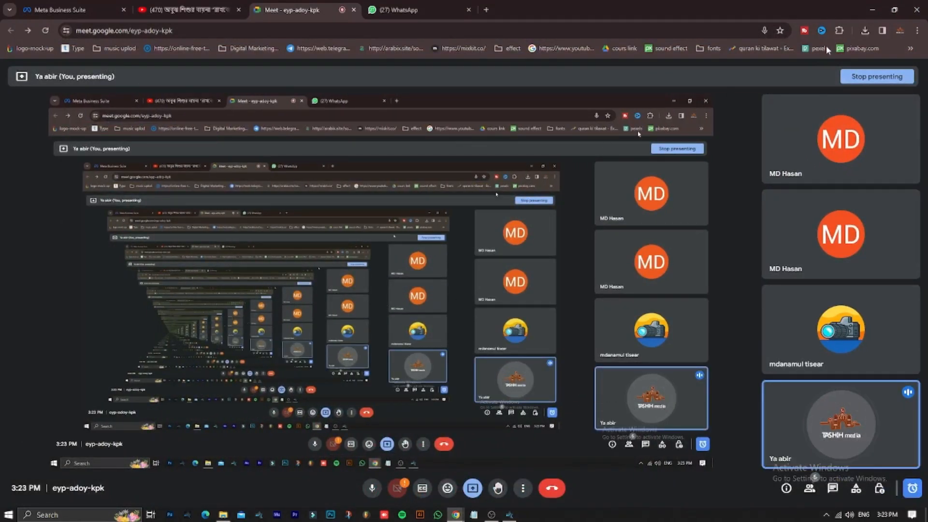
click(872, 10)
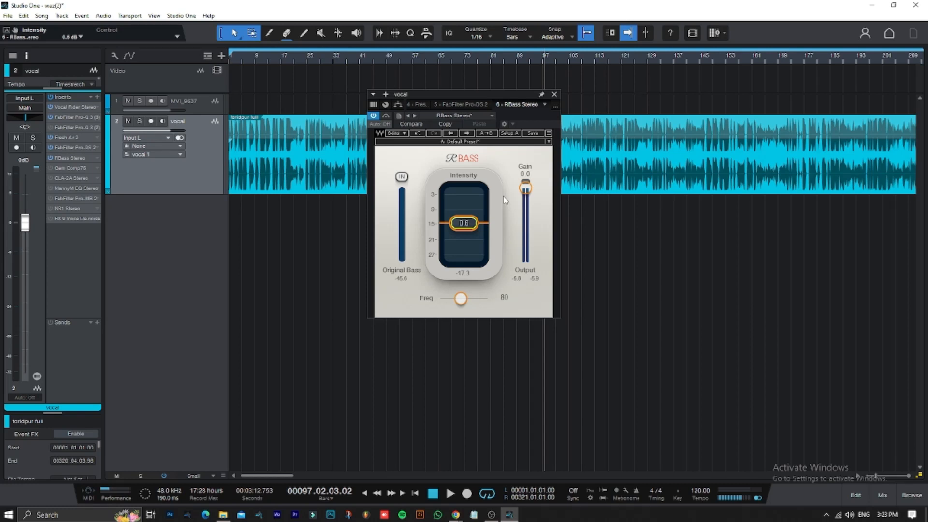
Step: Try an RBass Intensity of 17.5 dB and play the vocal through it
drag(454, 229, 454, 205)
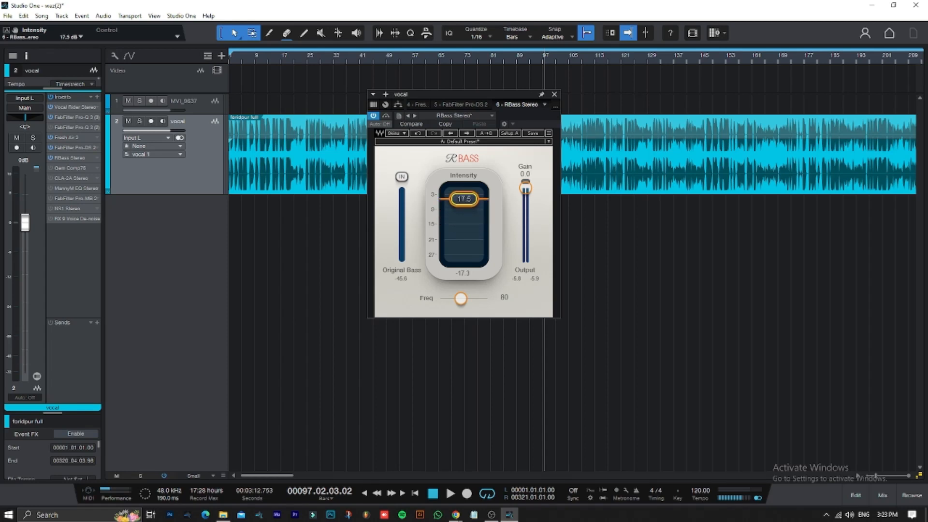
key(space)
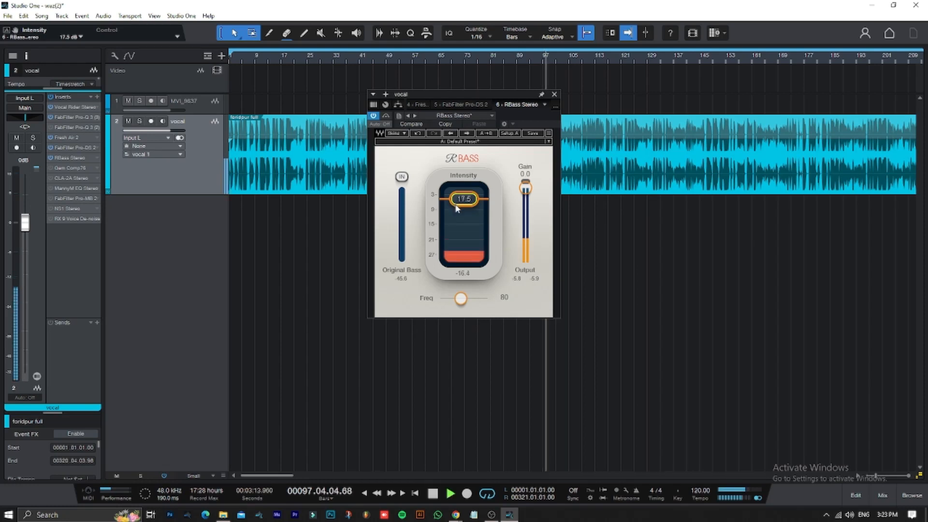
key(space)
Step: Set the RBass Intensity to -2.1 dB while listening to the vocal, and close the plug-in window
drag(468, 222, 448, 231)
key(space)
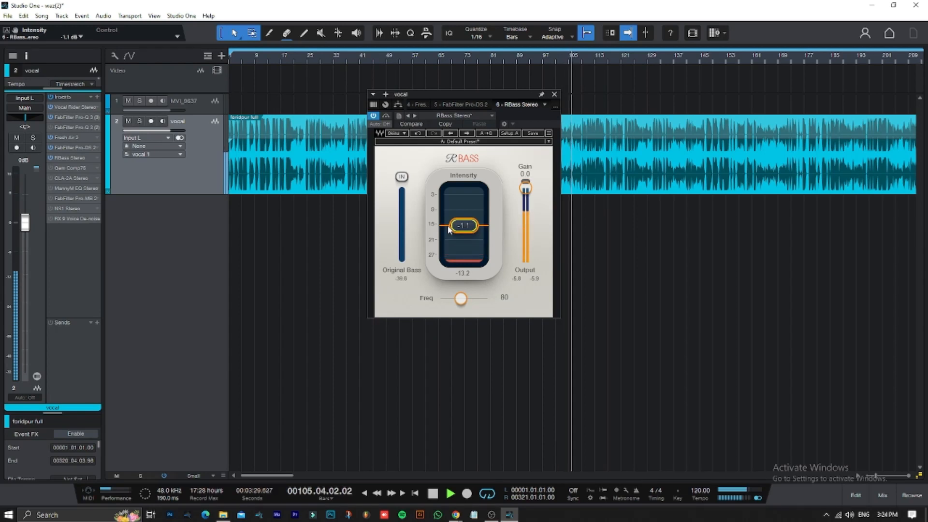
drag(448, 229, 447, 231)
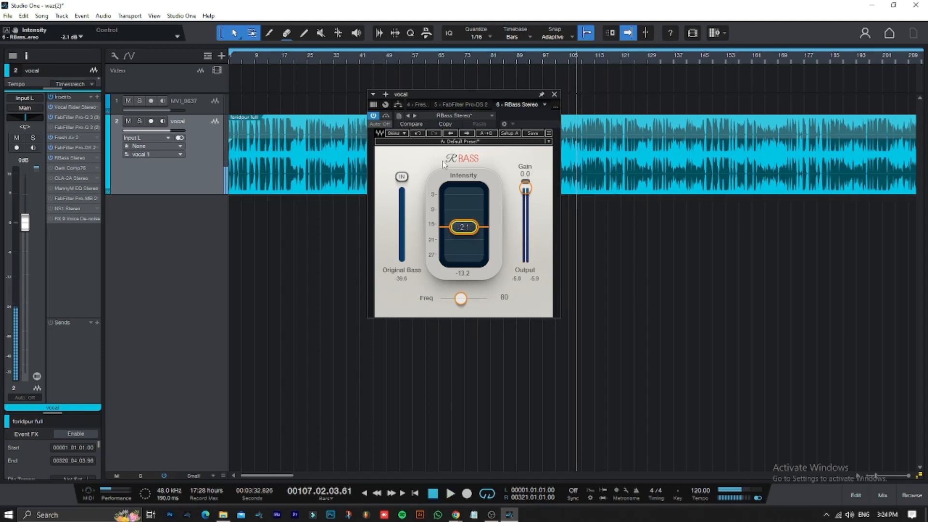
click(554, 95)
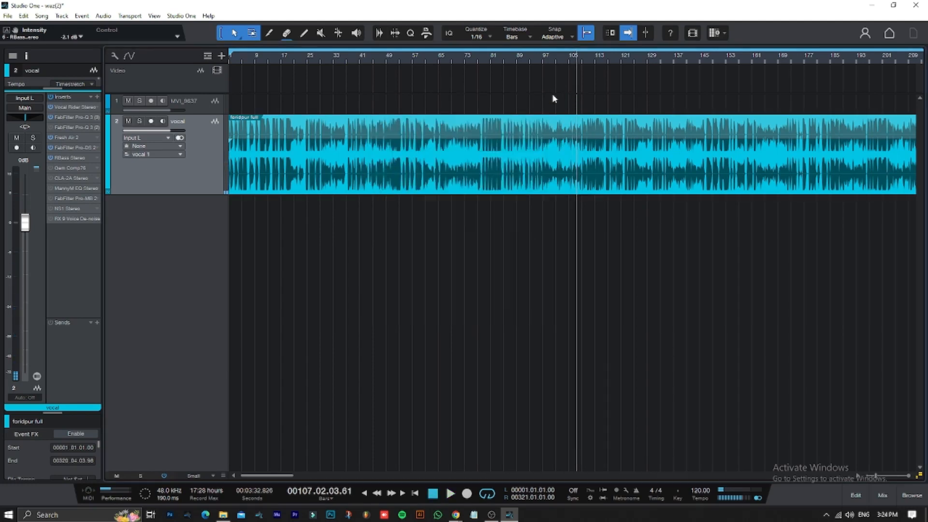
Step: Inspect the RBass and Gem Comp76 plug-ins on the vocal channel and close their windows
click(73, 159)
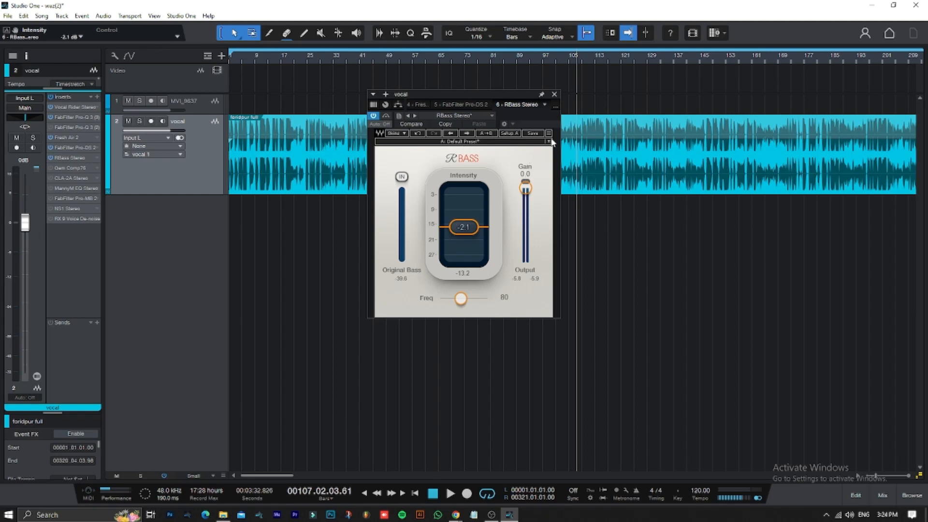
click(554, 94)
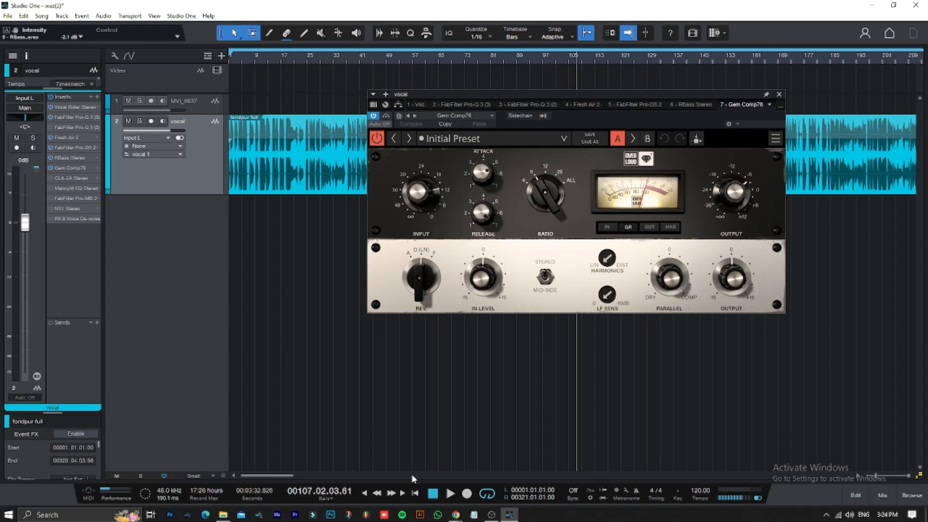
click(456, 513)
mouse_move(429, 475)
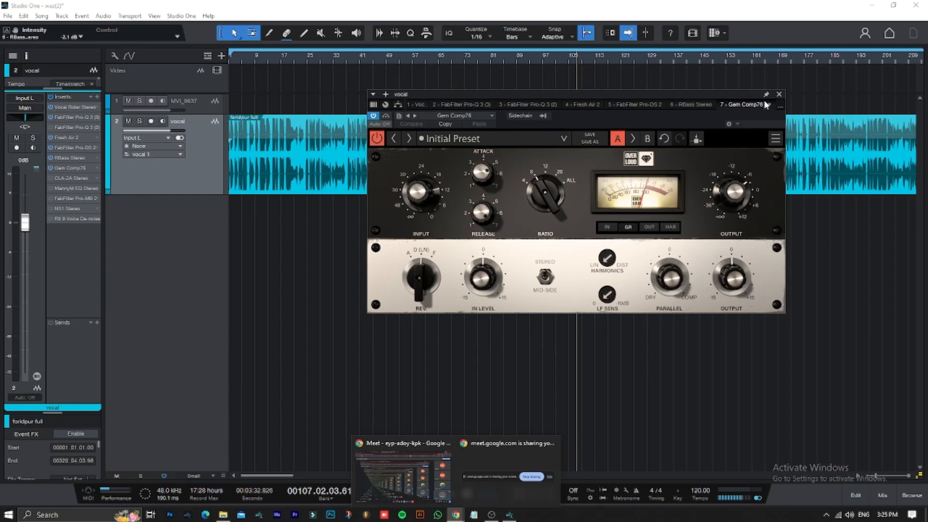
click(779, 94)
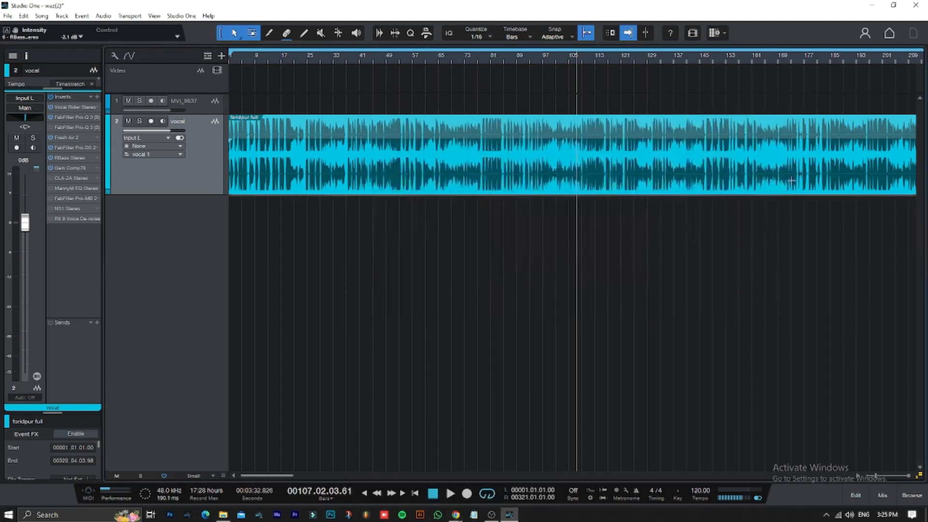
Step: Remove Gem Comp76 from the vocal channel's inserts
right_click(95, 167)
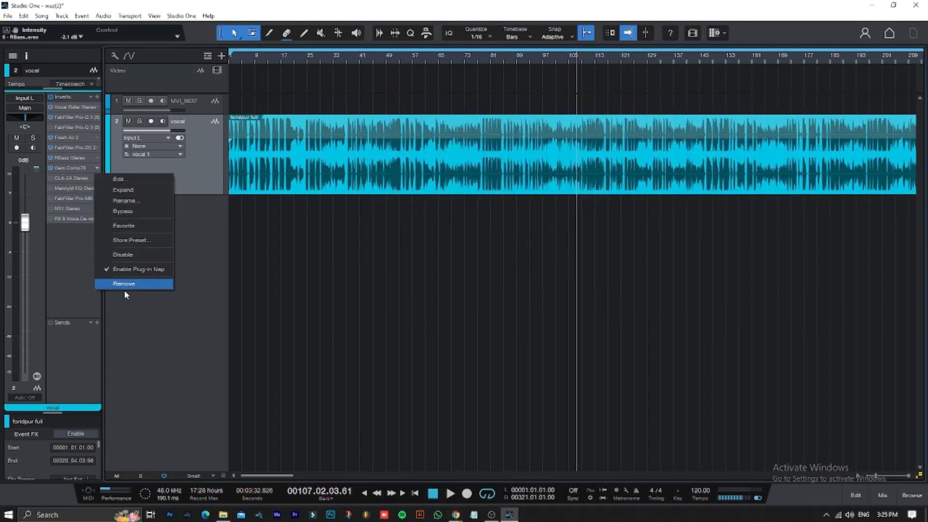
key(Escape)
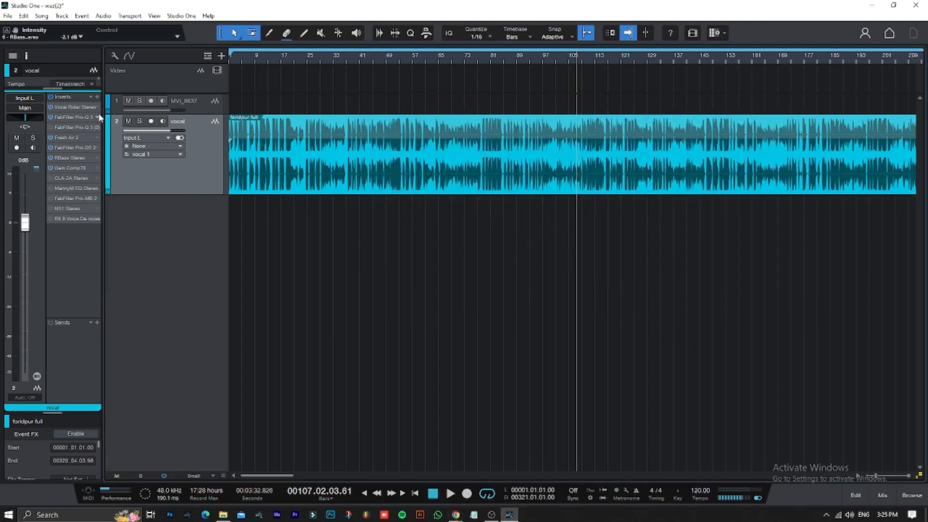
right_click(96, 169)
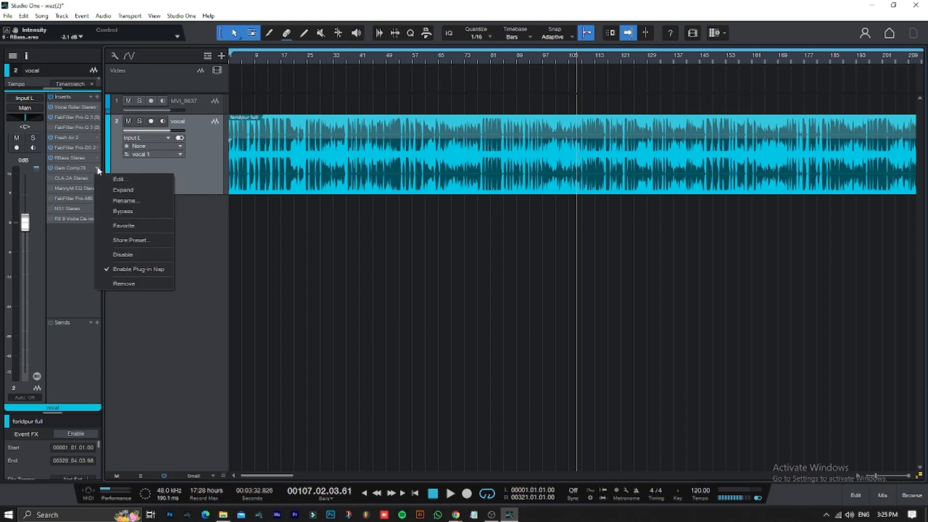
click(121, 280)
Step: Search the plug-ins for 76, insert CLA-76 Stereo on the vocal channel, and place it directly after RBass
click(98, 96)
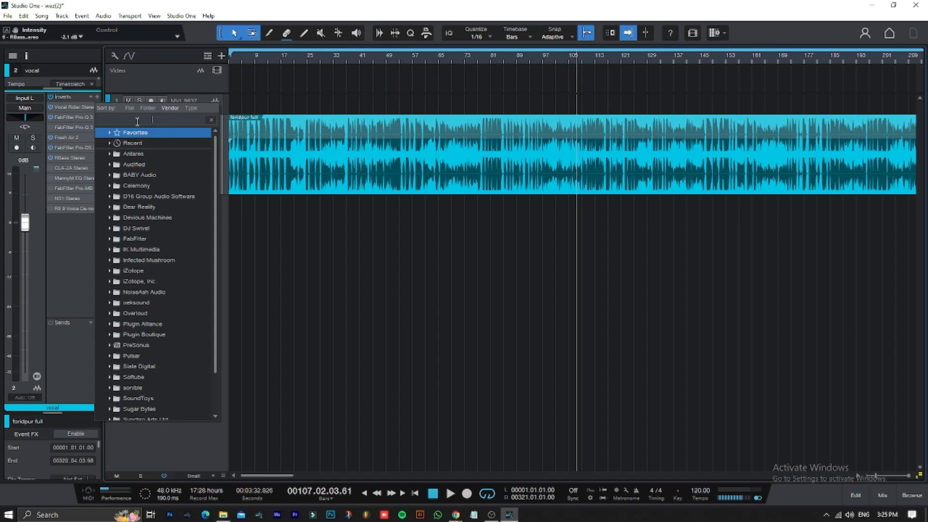
text(76)
click(114, 166)
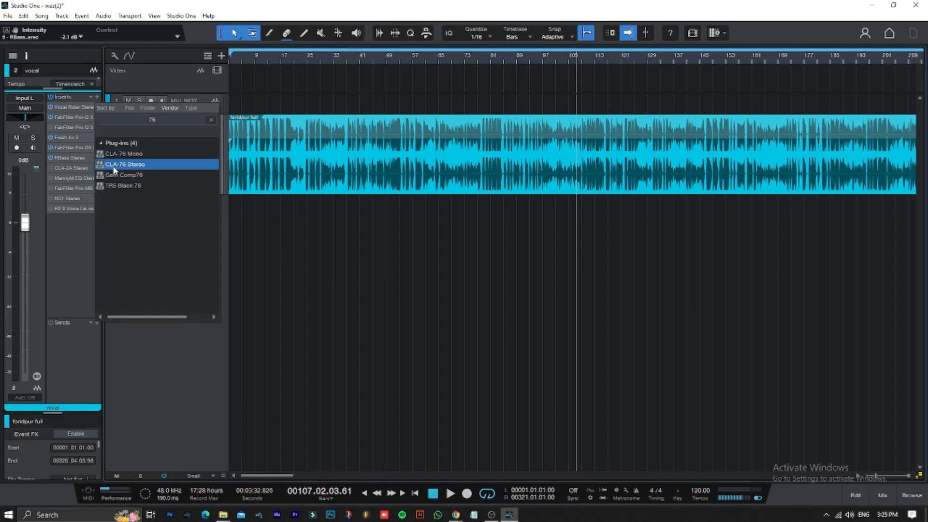
double_click(114, 167)
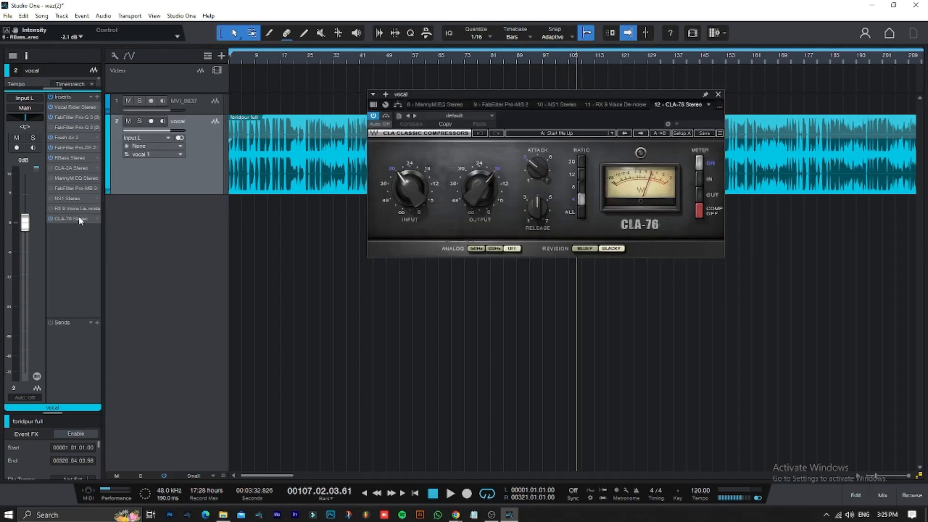
drag(71, 169, 68, 167)
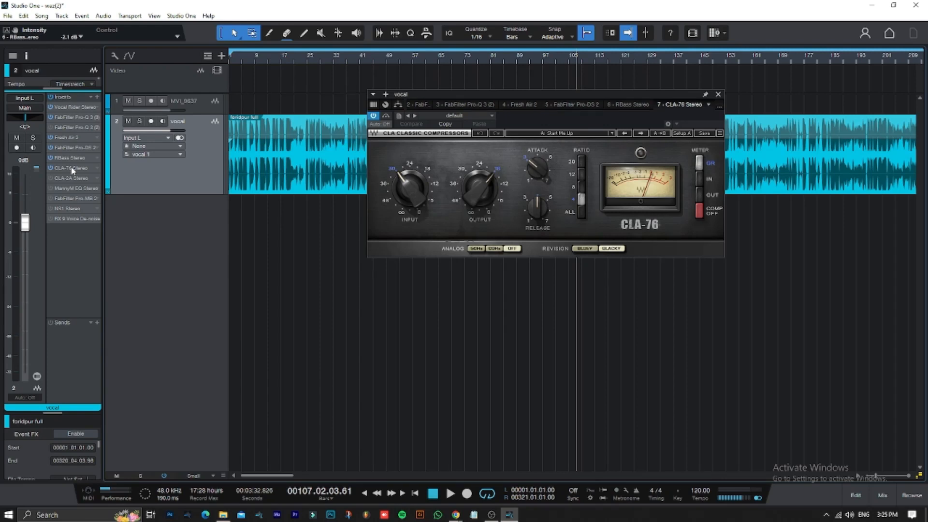
click(74, 168)
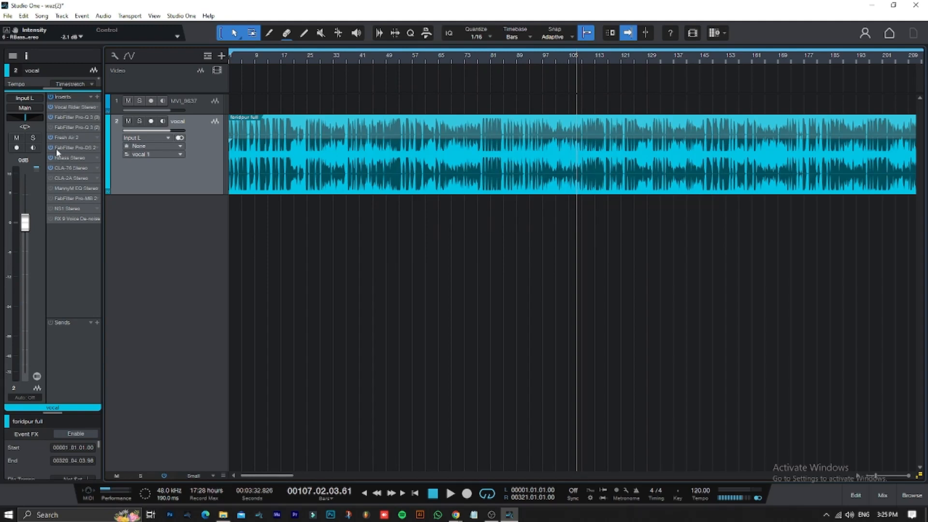
Step: Open CLA-76 below the vocal waveform and choose Analog Off, Blacky revision and a ratio of 4
click(70, 169)
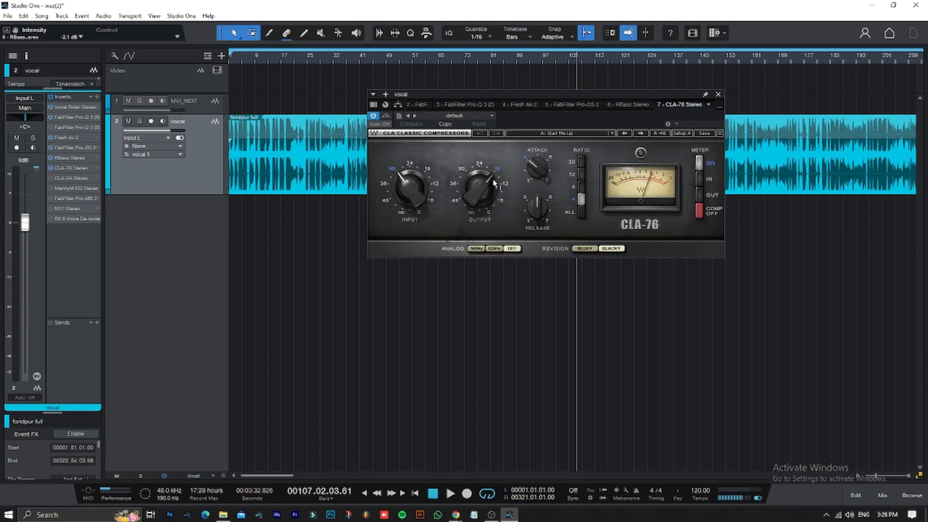
drag(526, 96, 519, 267)
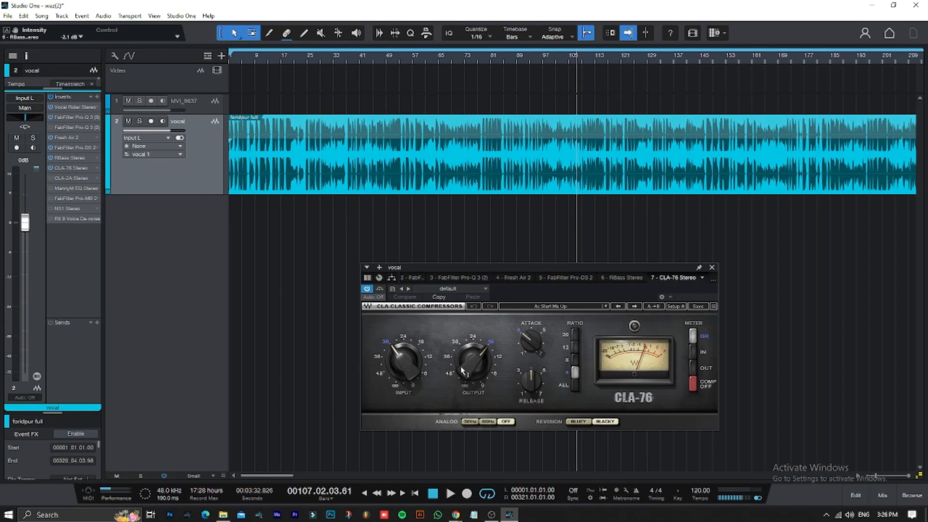
click(506, 421)
click(604, 423)
click(576, 377)
Step: Set the CLA-76 Attack to 5.10, turn up its Release, and play the vocal through it
drag(530, 341, 531, 329)
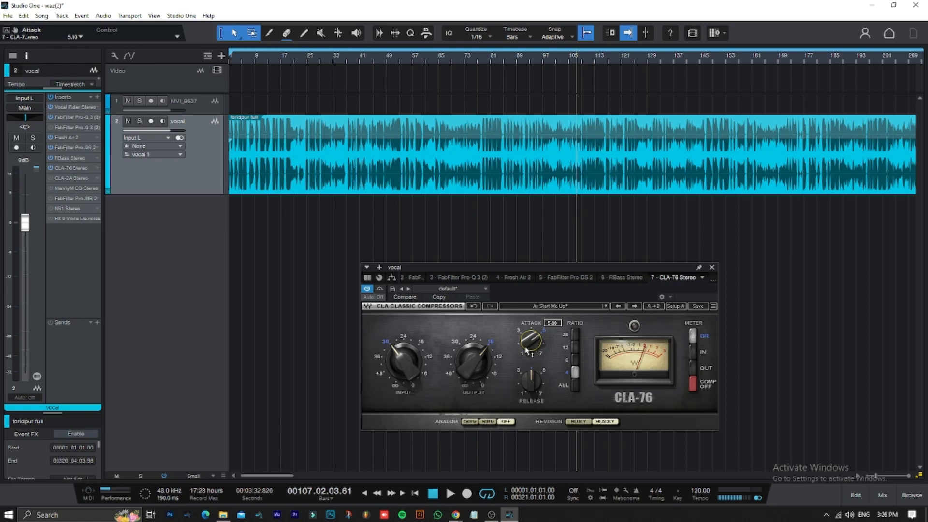
drag(534, 395, 526, 363)
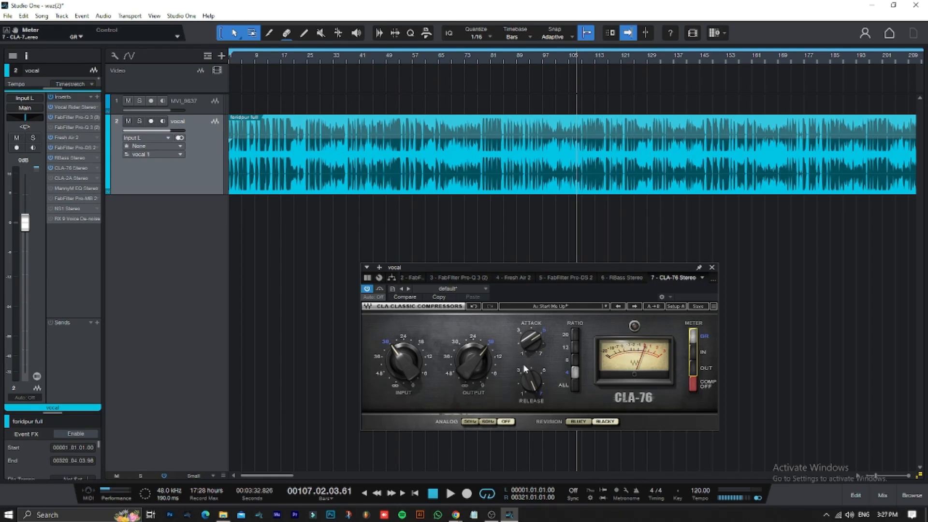
key(space)
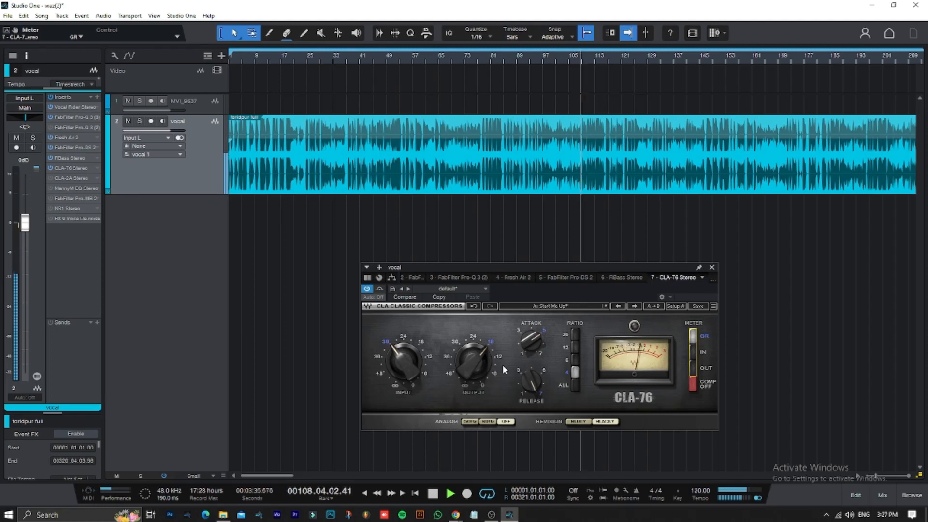
key(space)
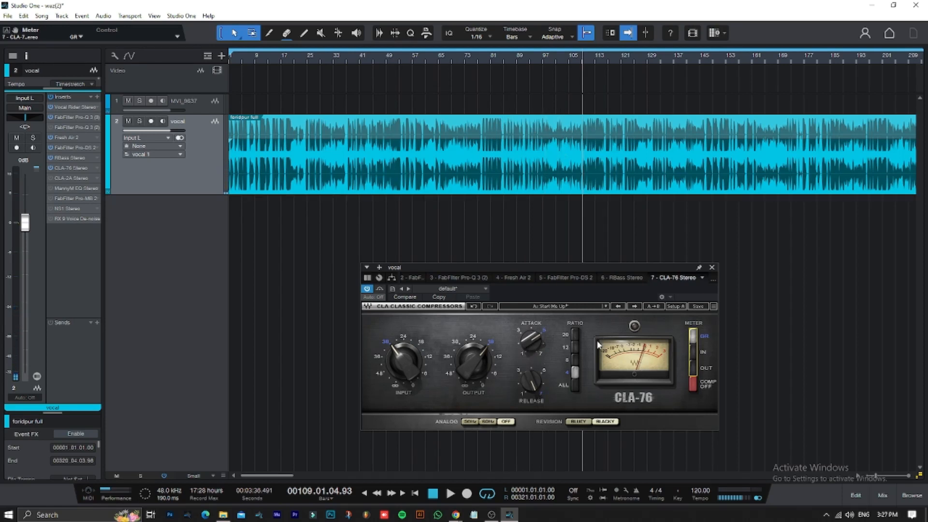
Step: Raise the CLA-76 Input to -31.4 while auditioning the vocal, and close the compressor
drag(401, 361, 403, 360)
key(space)
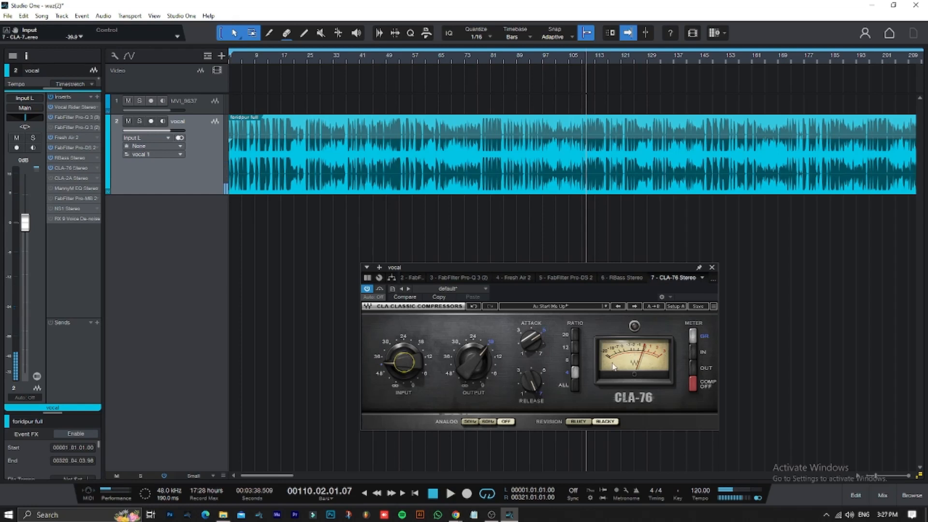
drag(395, 375, 389, 359)
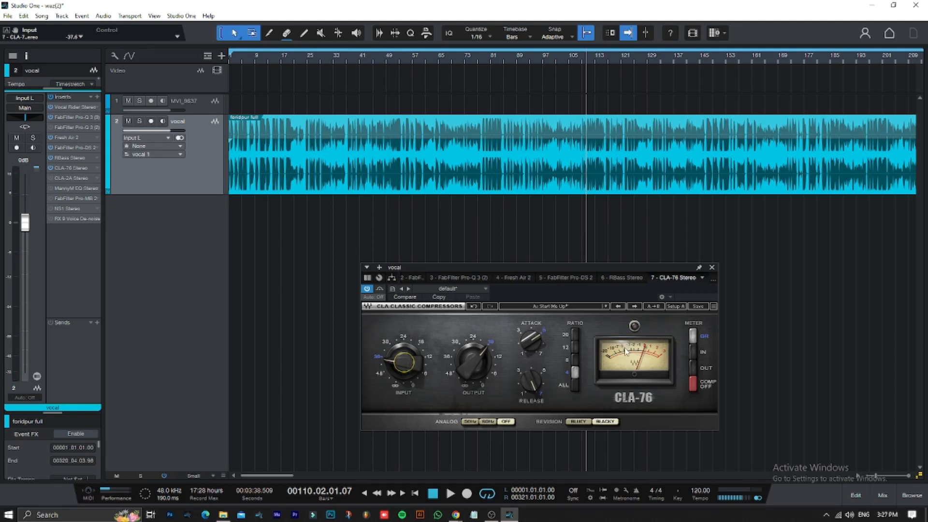
key(space)
drag(401, 370, 401, 356)
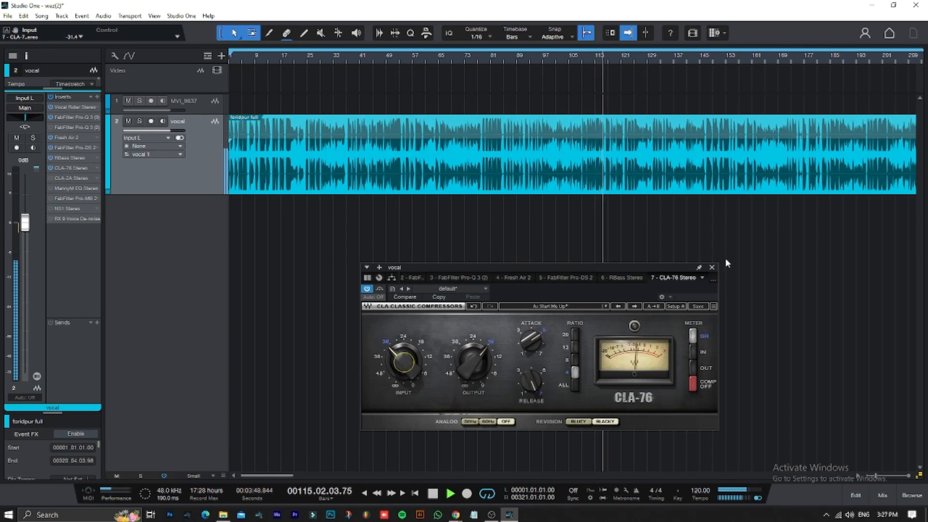
click(713, 269)
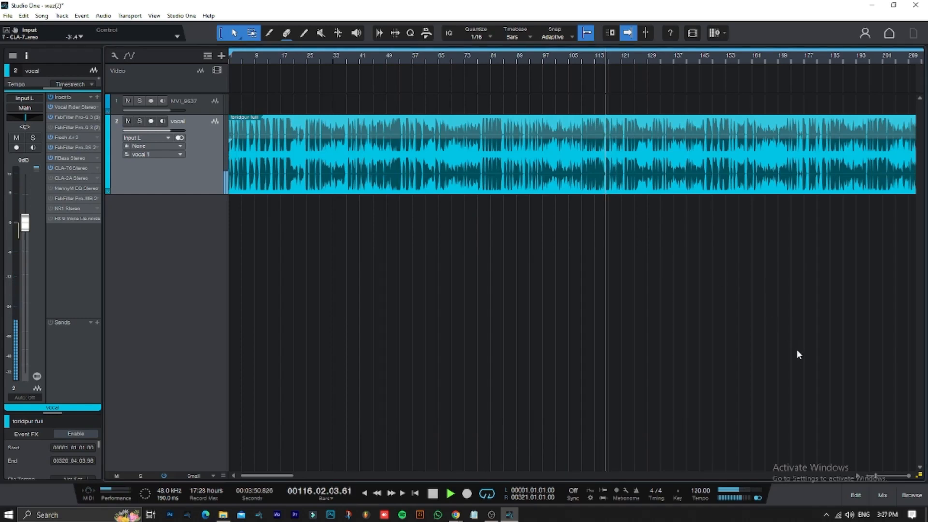
Step: Reopen CLA-76 and play the vocal in short bursts to check the channel's level meter against the compressor's Output
click(82, 168)
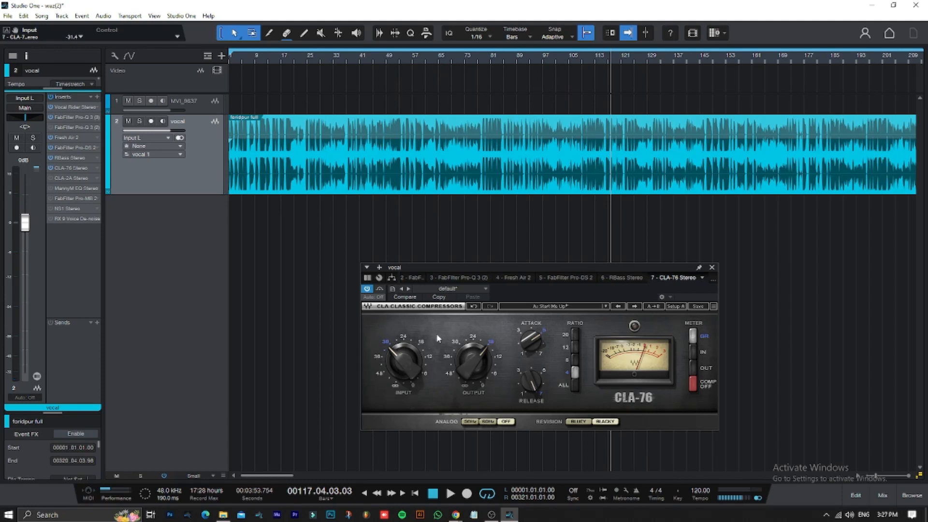
click(478, 357)
scroll(37, 413, up, 2)
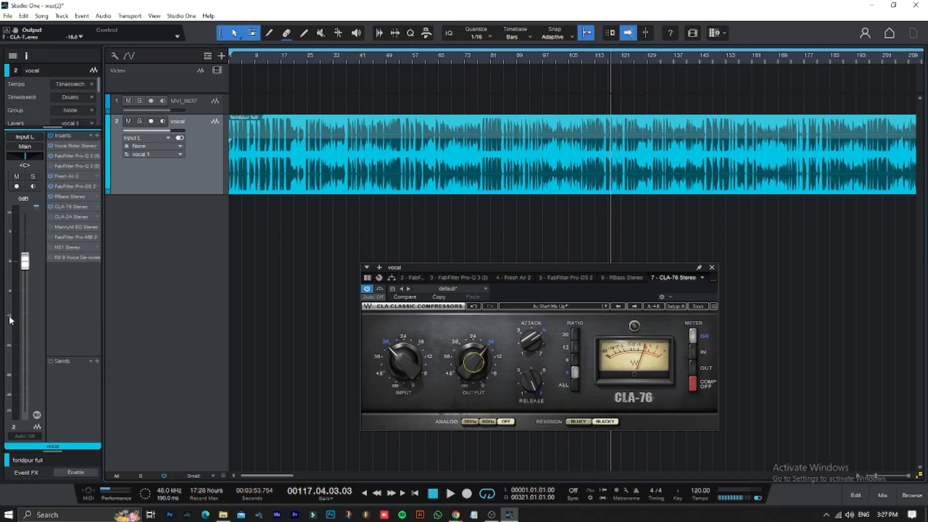
key(space)
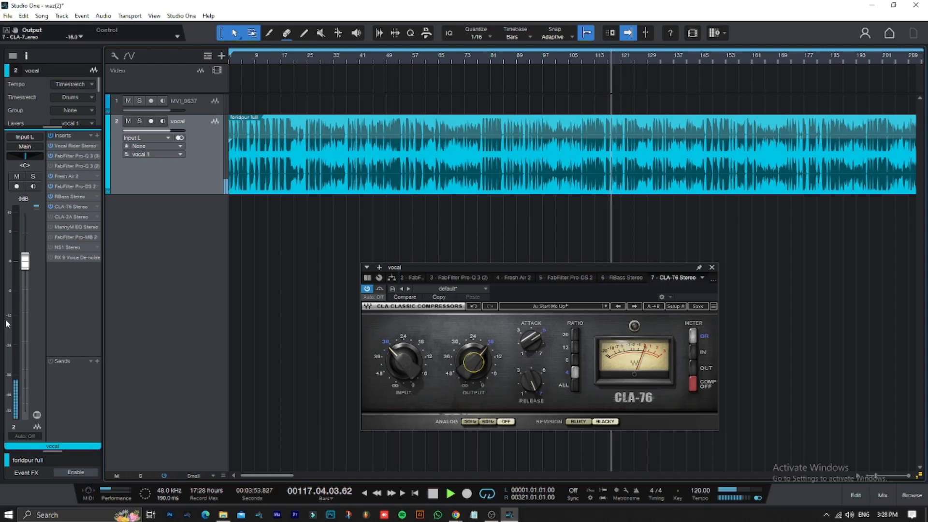
key(space)
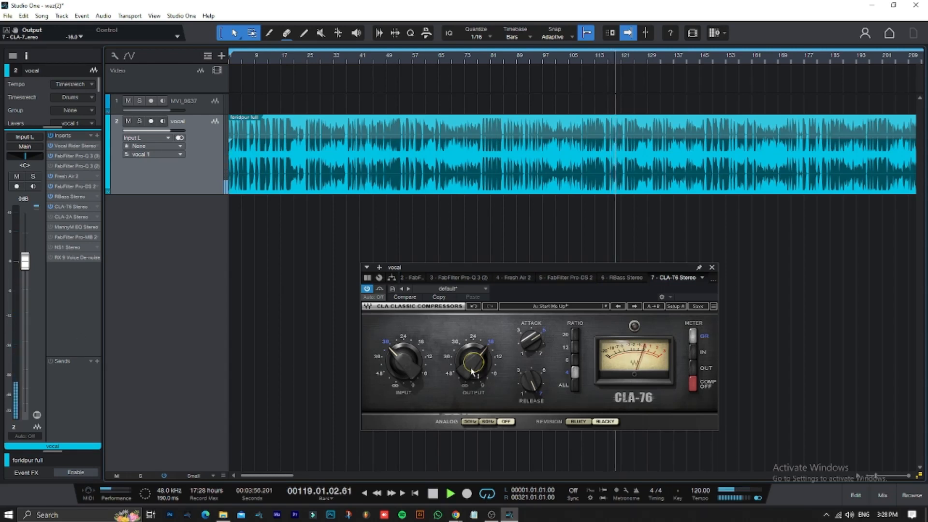
mouse_move(473, 364)
key(space)
key(space)
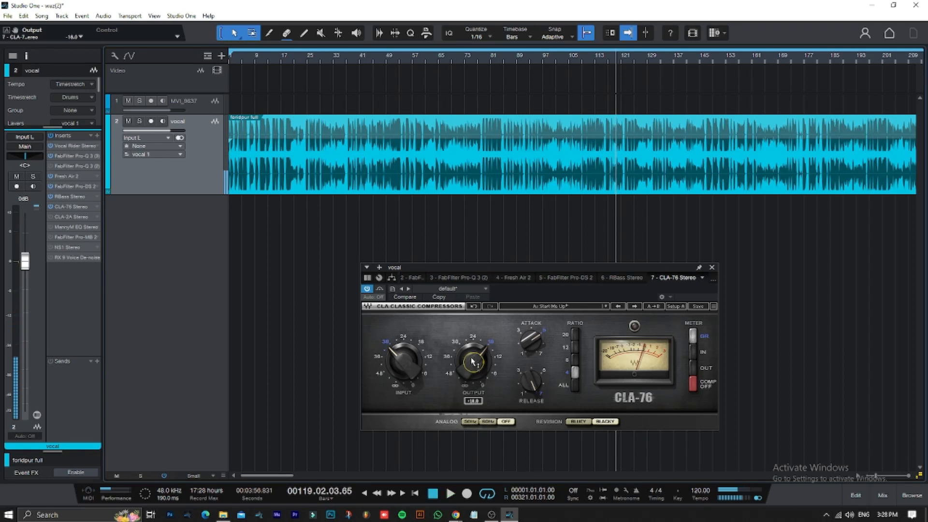
Step: Set the CLA-76 Output to -21.7 while listening to the vocal, and close the compressor
key(space)
drag(469, 366, 469, 348)
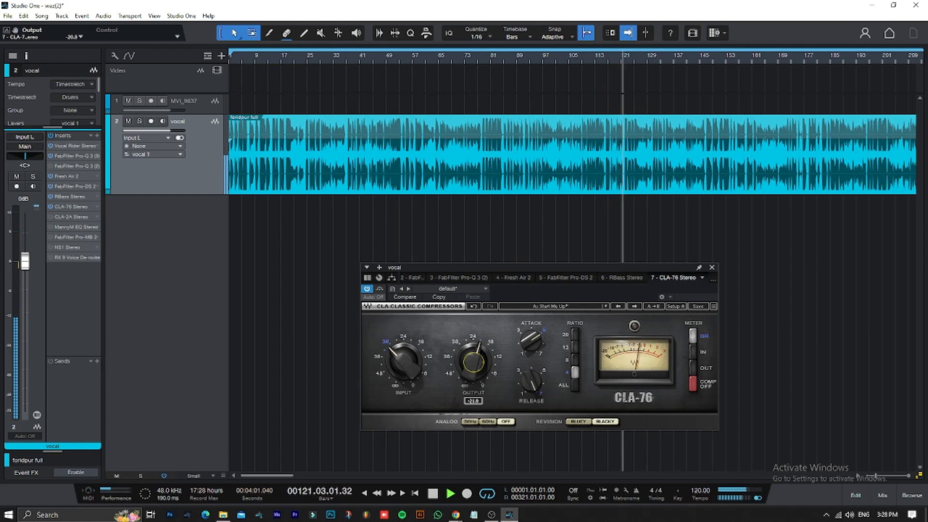
drag(474, 362, 474, 365)
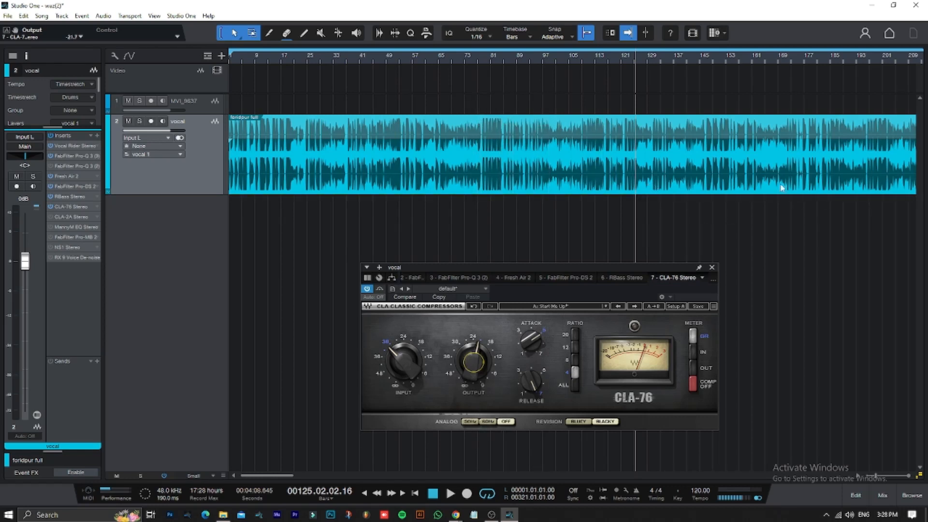
scroll(761, 56, up, 5)
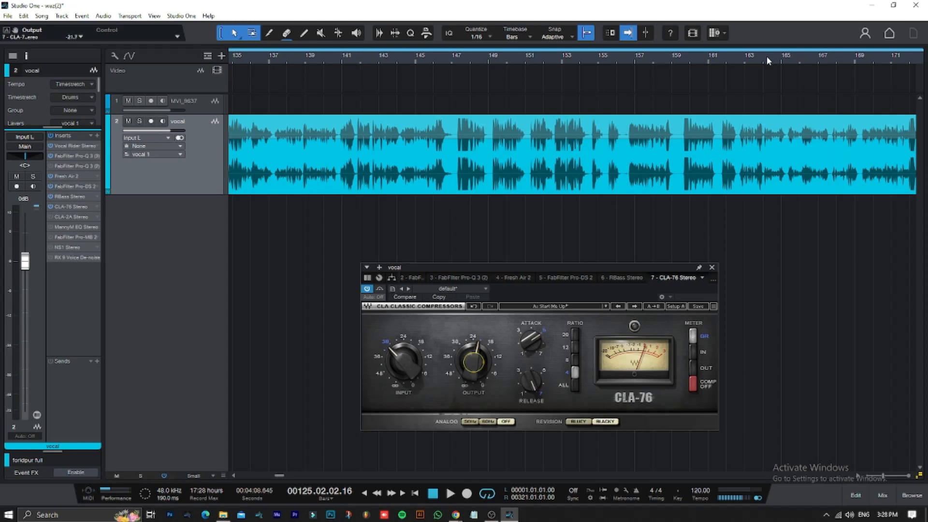
scroll(766, 56, down, 5)
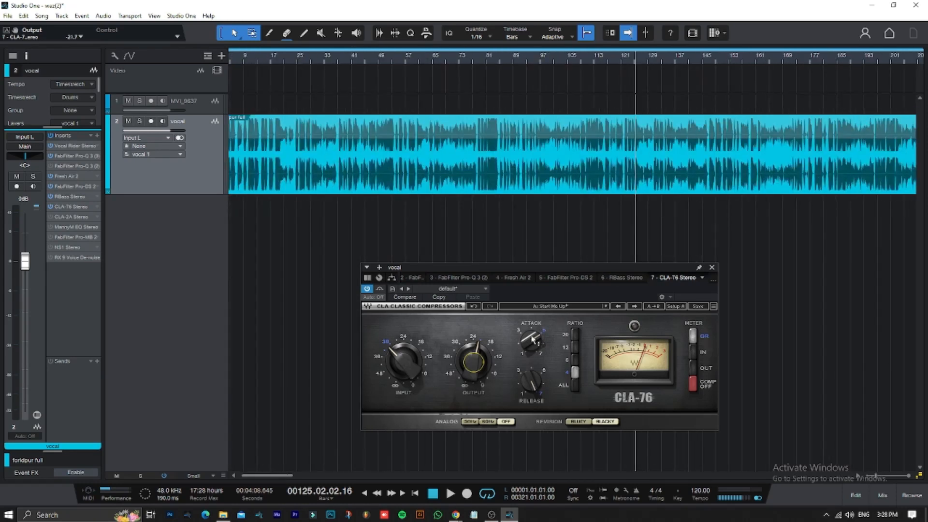
click(712, 268)
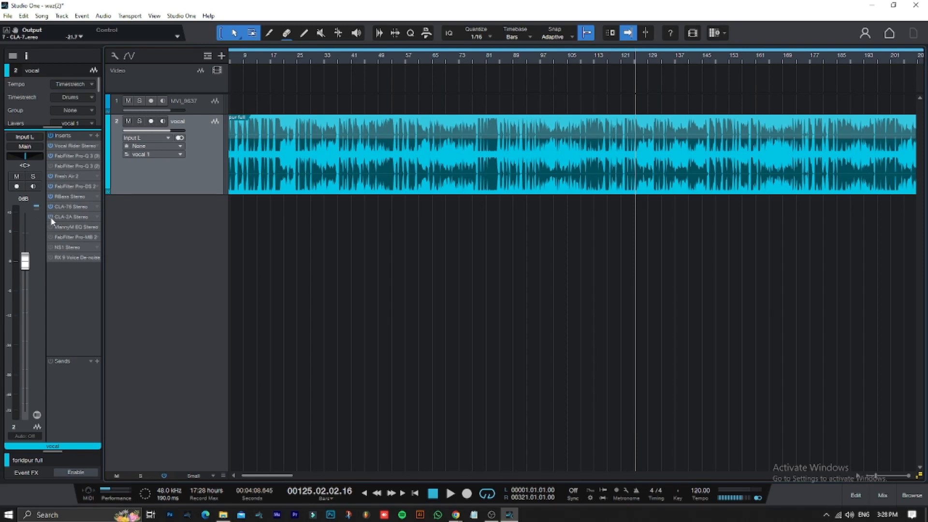
Step: Open the activated CLA-2A below the vocal waveform, set its Peak Reduction to 51.20 during playback, and close it
double_click(67, 217)
drag(580, 271, 585, 230)
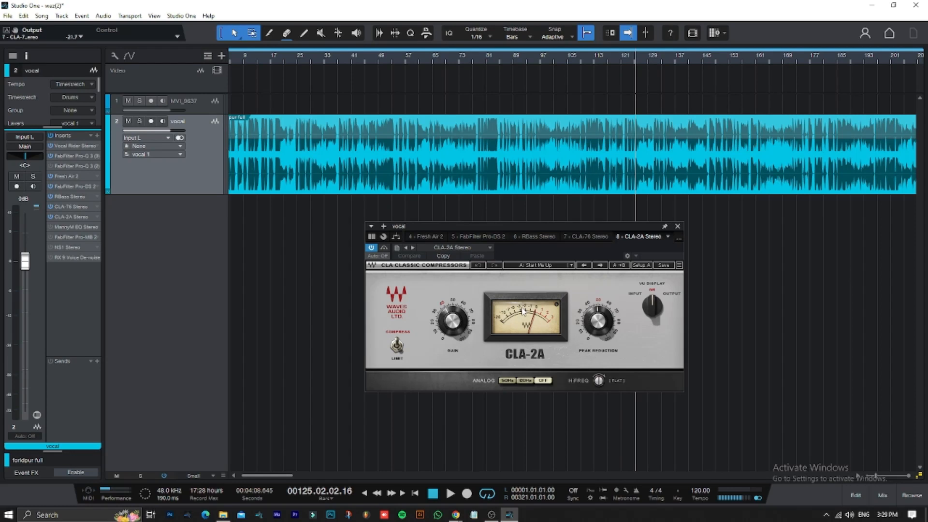
key(space)
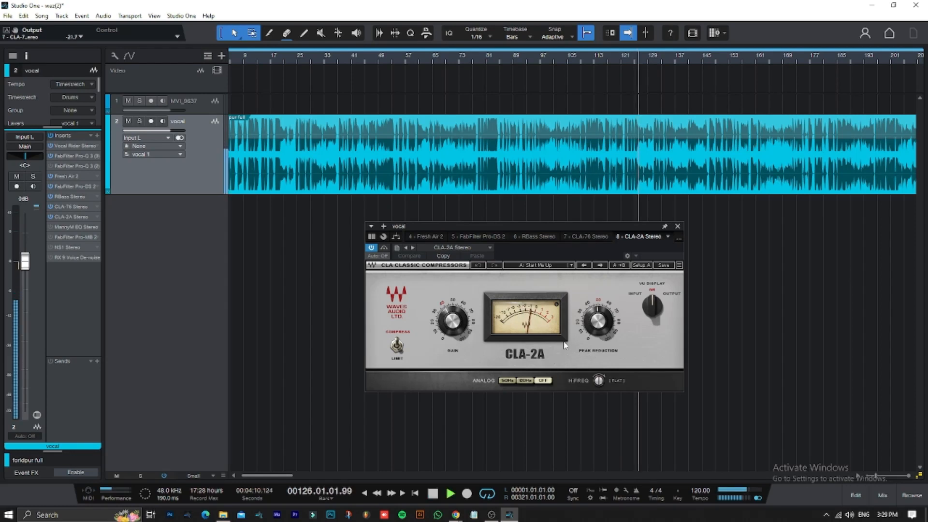
drag(598, 320, 599, 318)
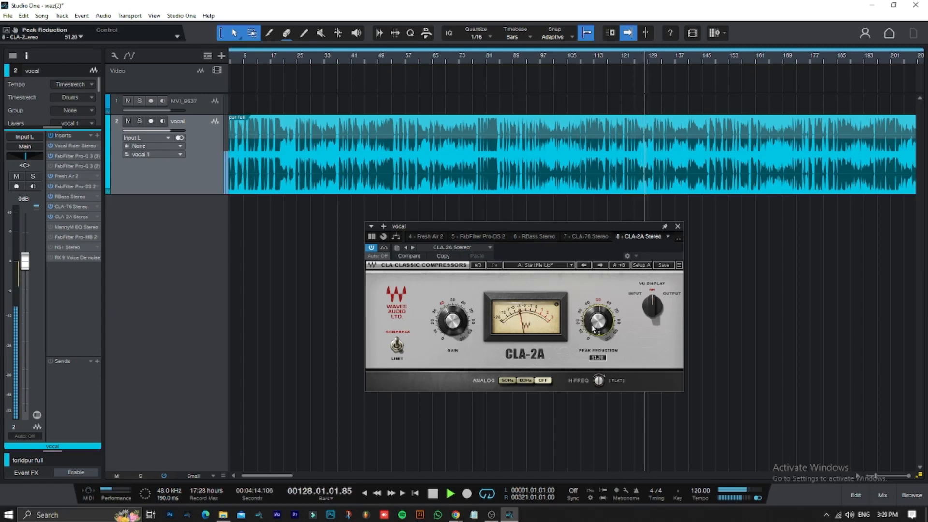
key(space)
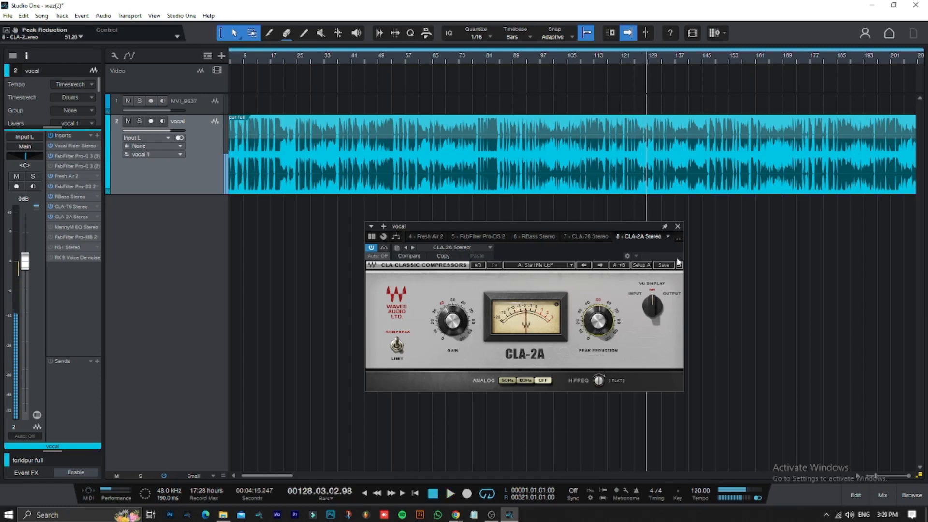
click(678, 226)
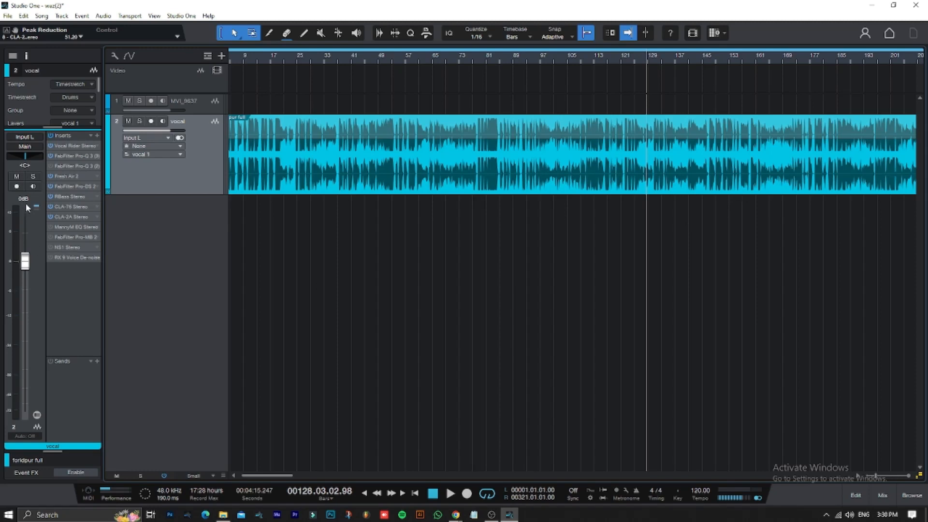
Step: Review the settings of CLA-76 and CLA-2A by viewing the two compressors alternately
click(74, 206)
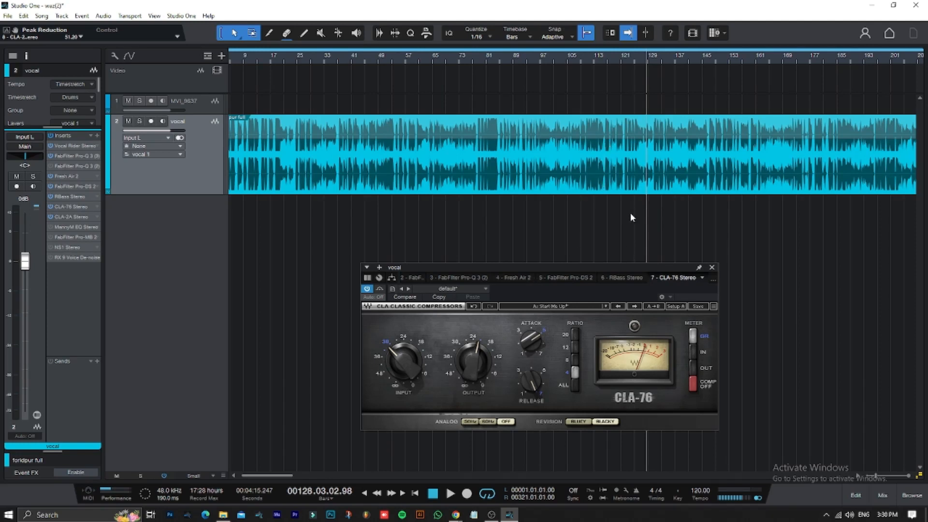
click(711, 267)
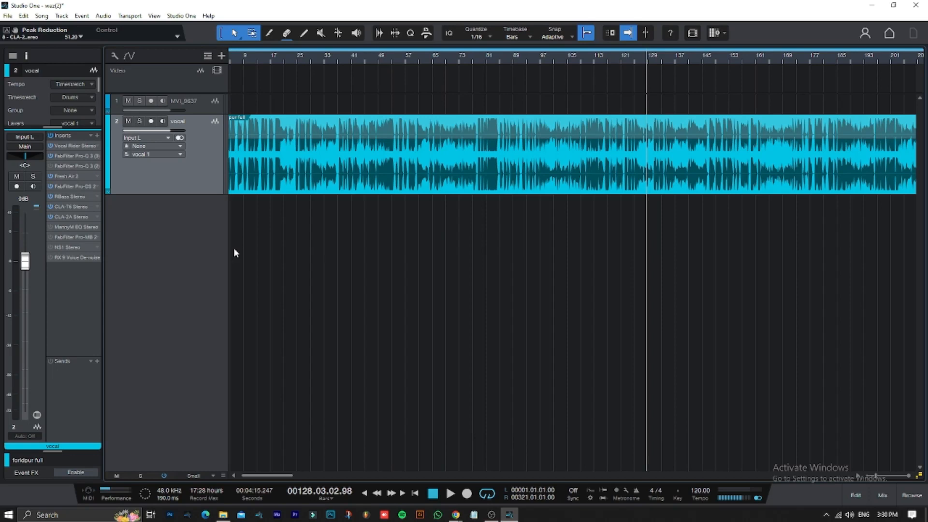
click(69, 217)
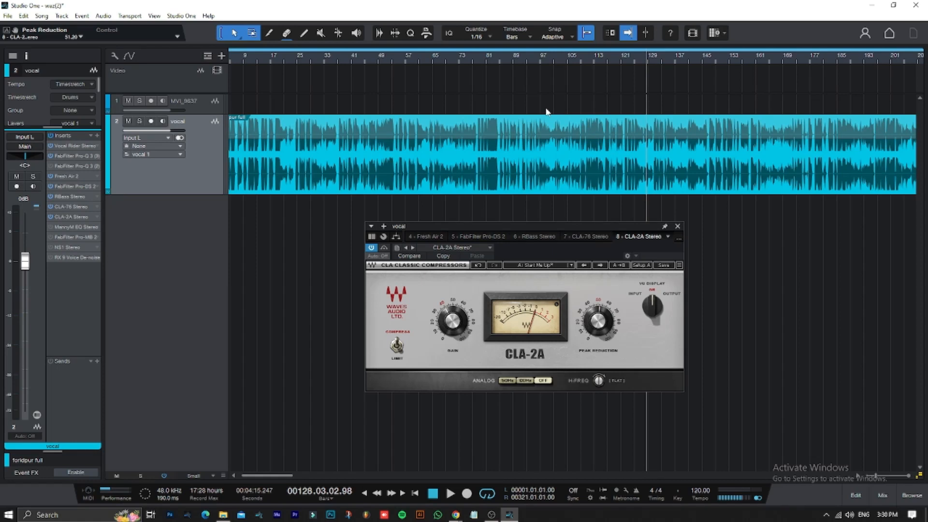
click(676, 226)
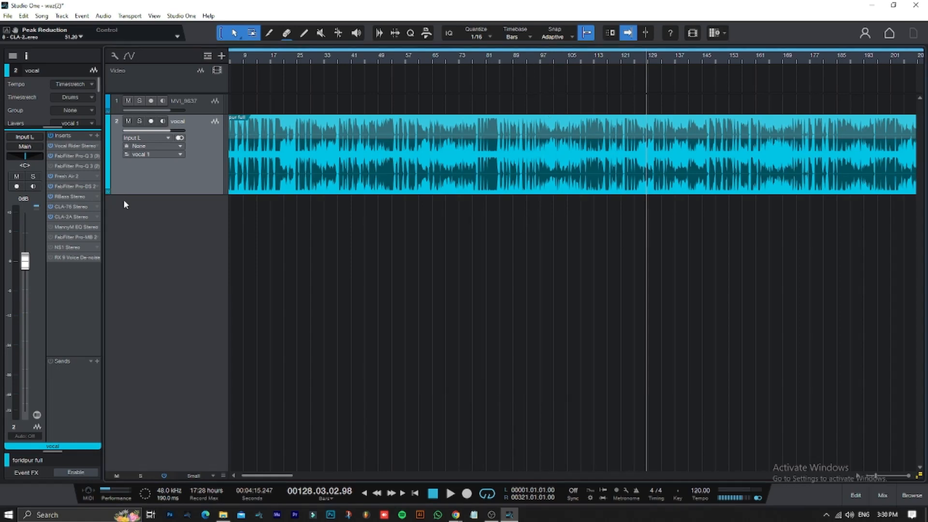
click(73, 207)
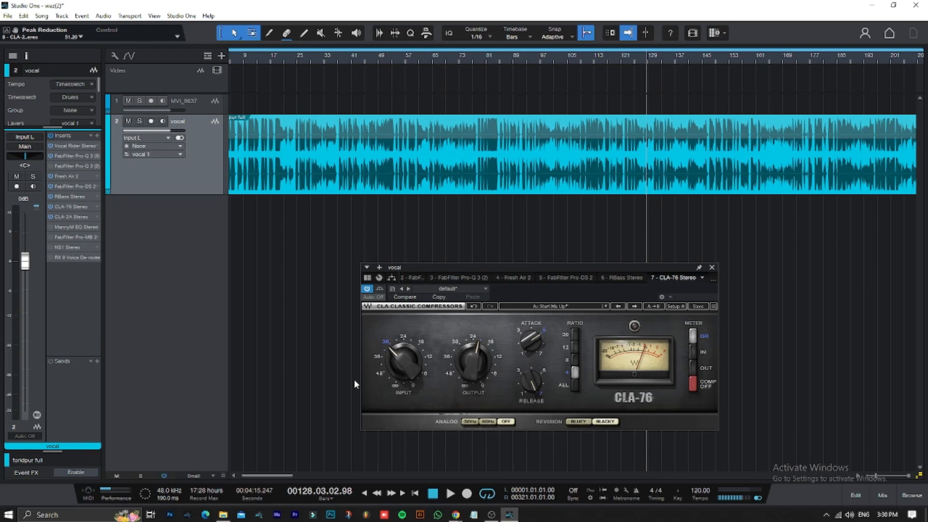
Step: Close the CLA-76 window, enable the MannyM EQ insert on the vocal track and place its window beside the free arrangement area
mouse_move(402, 367)
click(711, 268)
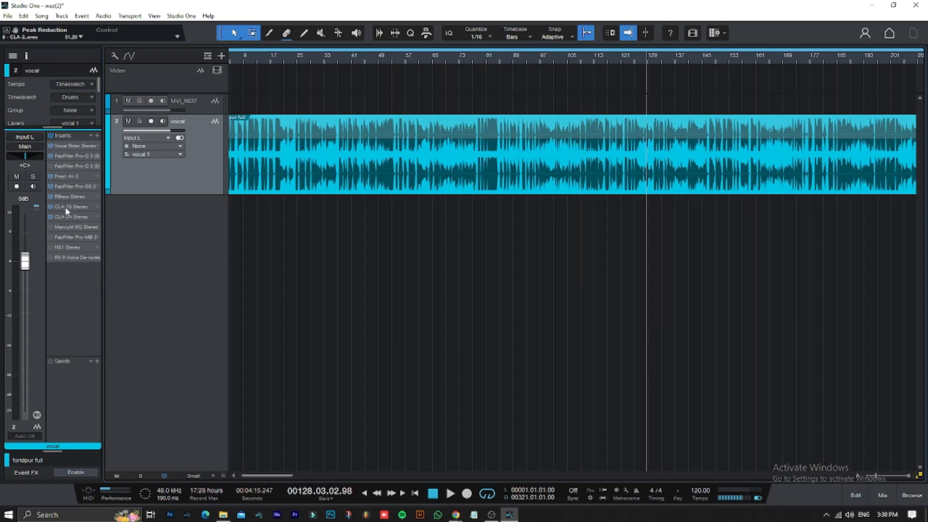
click(51, 227)
double_click(74, 228)
drag(572, 167, 577, 152)
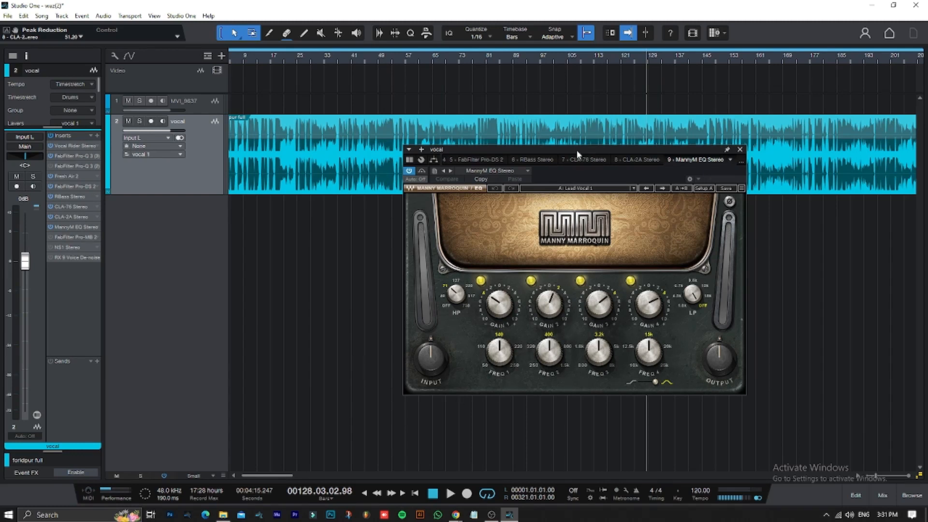
drag(576, 152, 756, 169)
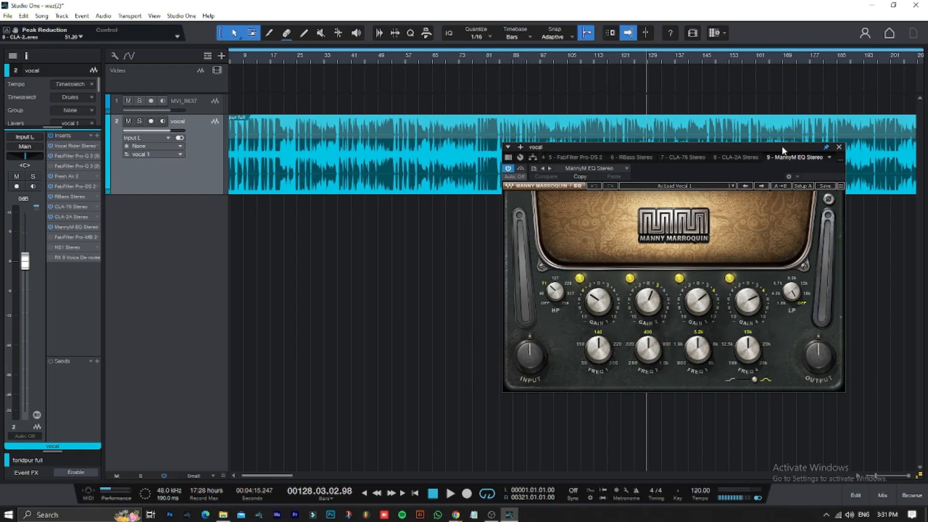
drag(819, 153, 865, 151)
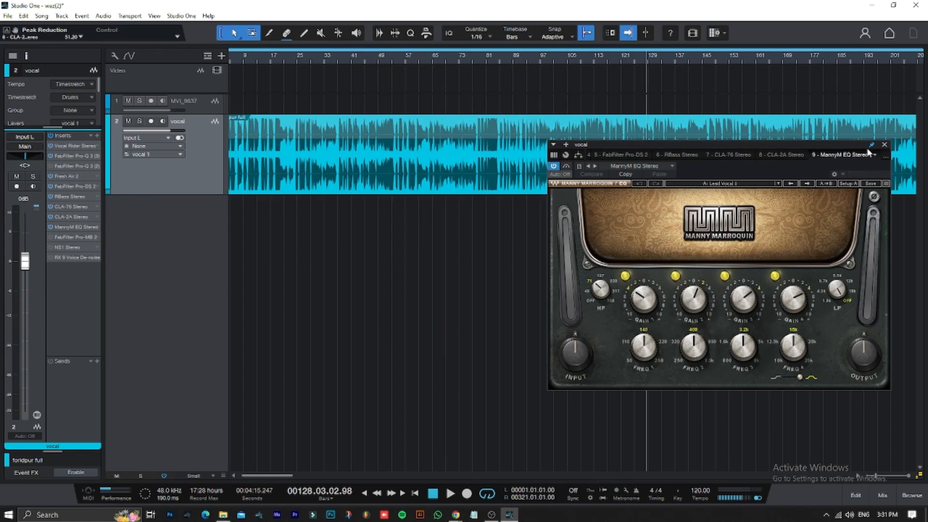
Step: Open the first FabFilter Pro-Q 3 insert beside the MannyM EQ and play the vocal to examine its frequency spectrum
double_click(77, 159)
drag(735, 108, 440, 108)
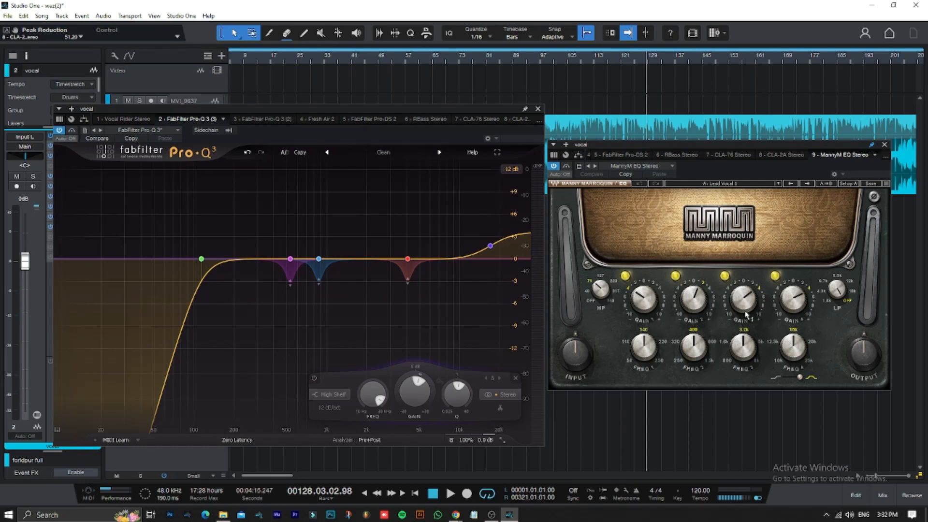
key(space)
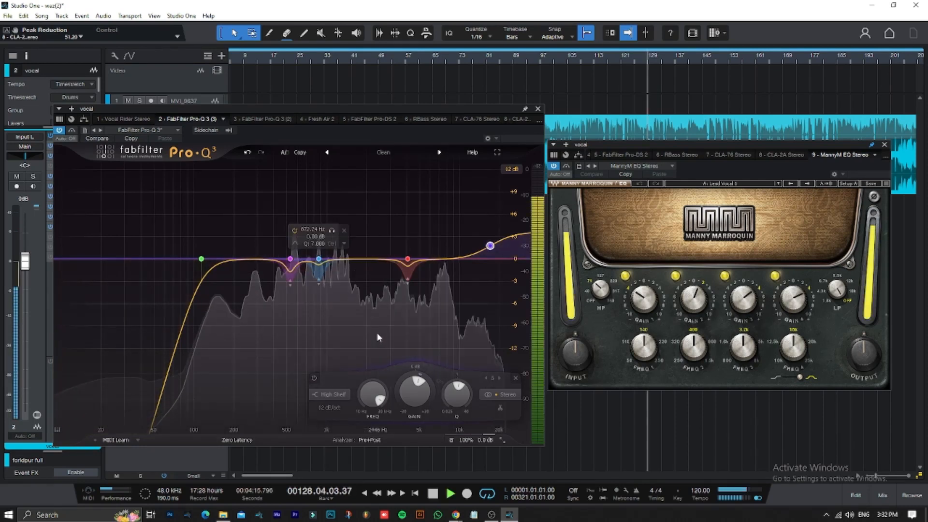
mouse_move(382, 386)
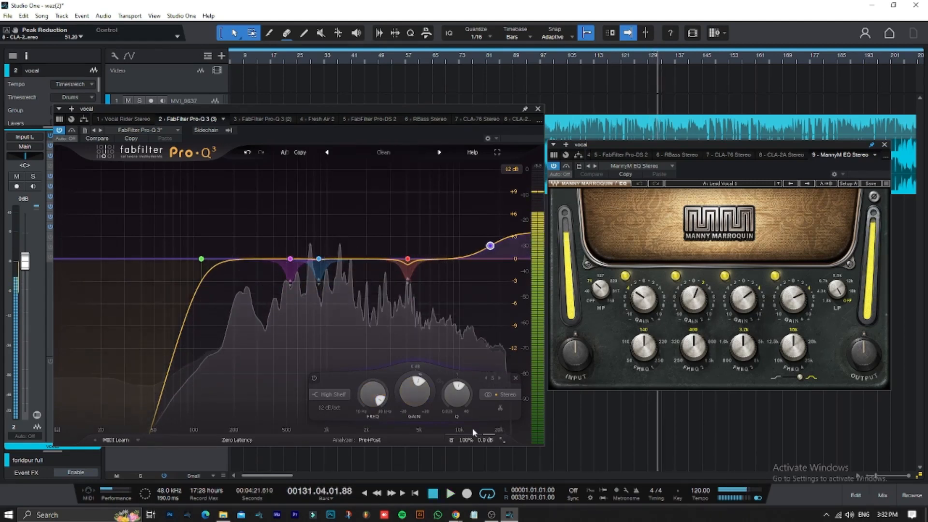
key(space)
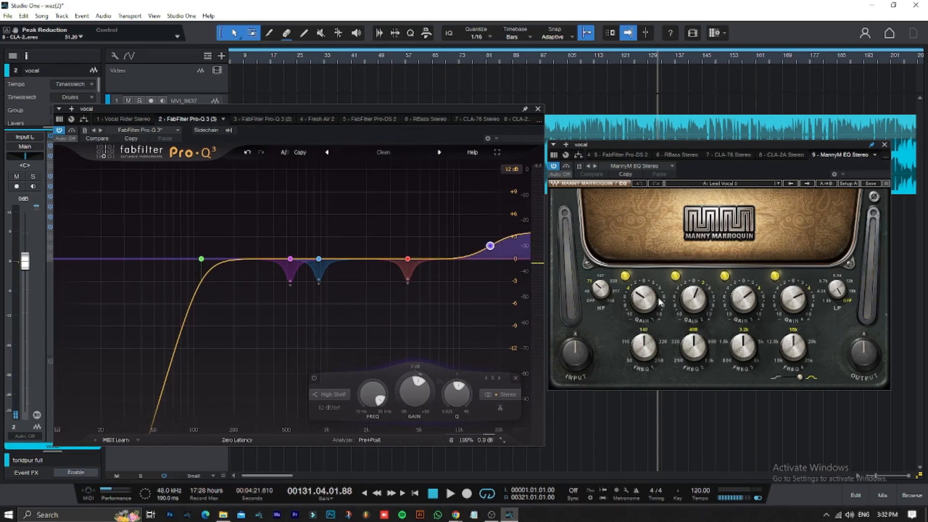
Step: Set band 4 of the MannyM EQ to 10 kHz with a 2.8 dB gain and audition the vocal
drag(793, 347, 775, 365)
click(783, 303)
drag(793, 298, 793, 294)
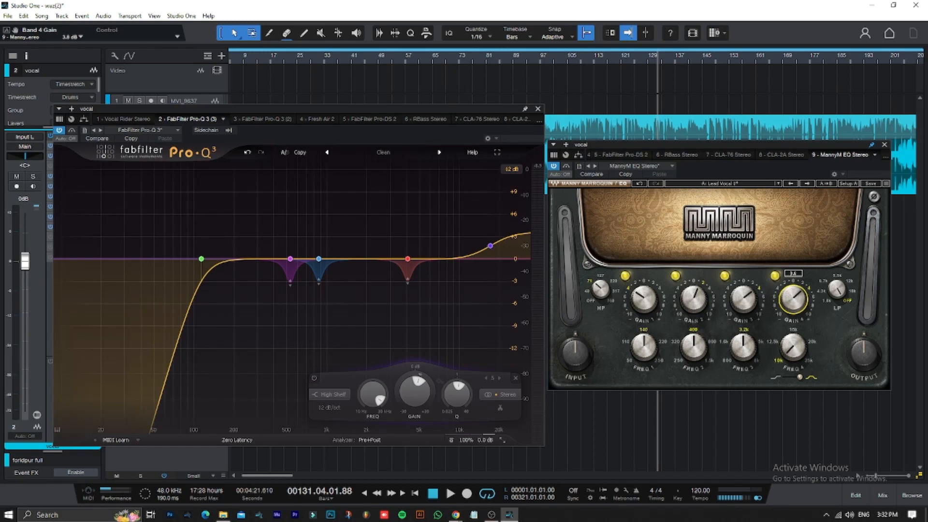
drag(793, 298, 793, 303)
key(space)
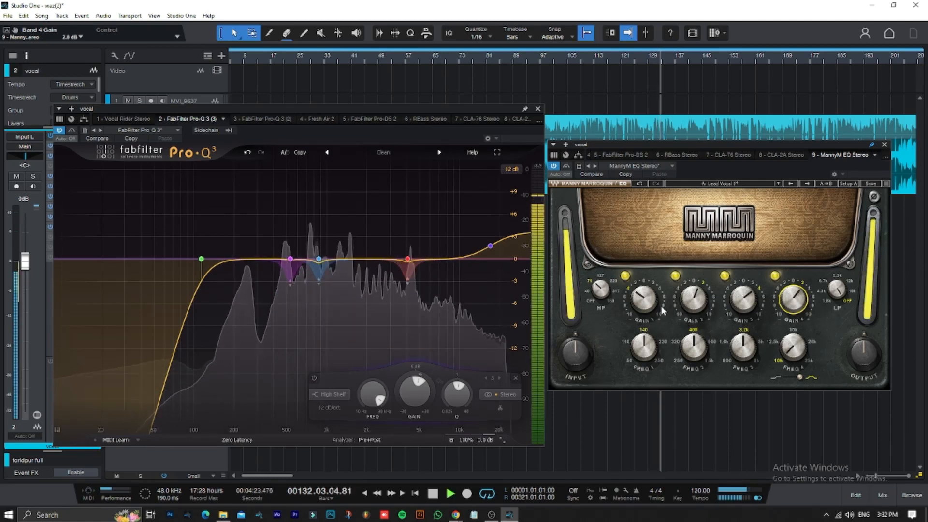
key(space)
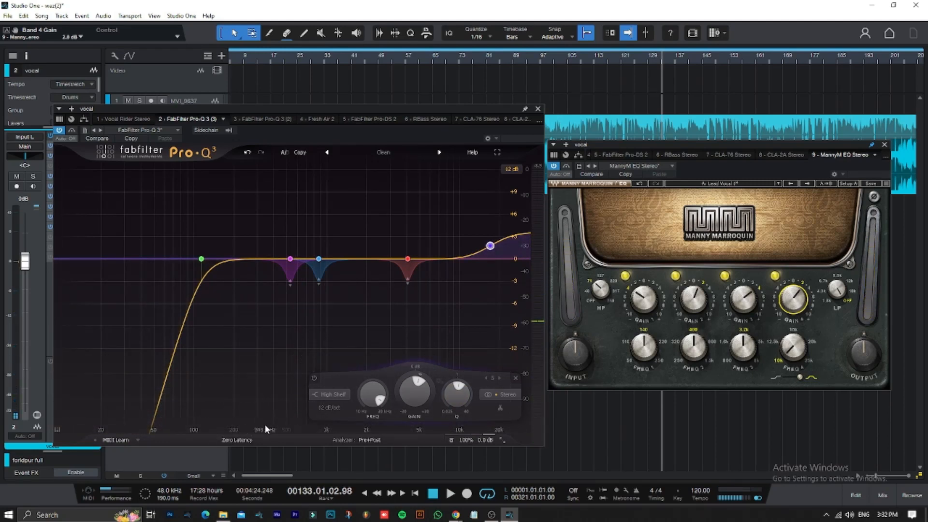
Step: Set the MannyM EQ's band 2 frequency to 320 Hz and play the vocal
mouse_move(694, 346)
mouse_down()
mouse_move(694, 367)
mouse_move(693, 358)
mouse_up()
click(694, 310)
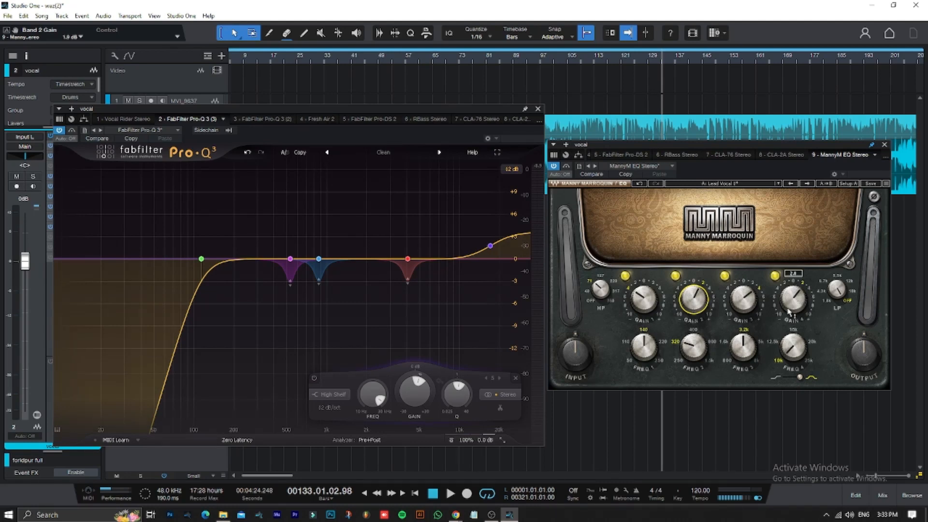
key(space)
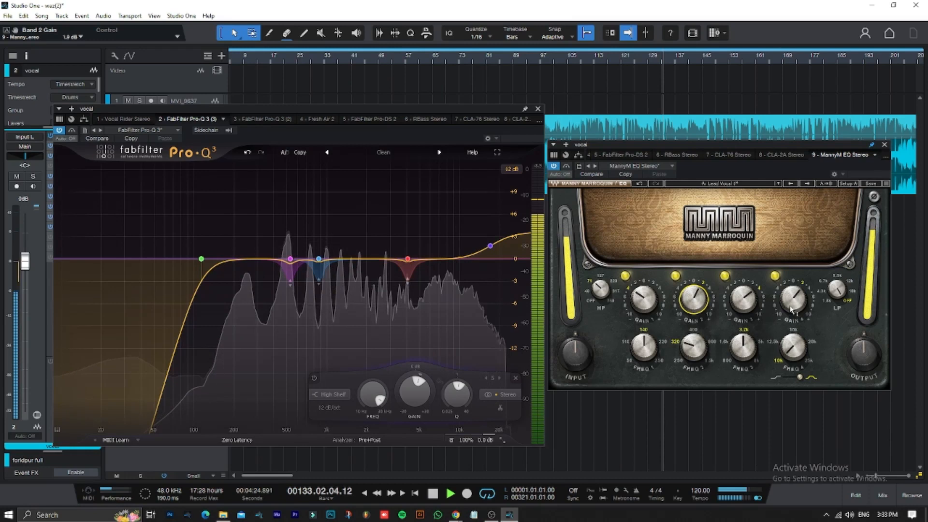
Step: Close both EQ windows, enable the FabFilter Pro-MB insert on the vocal track and open its window over the arrangement
click(884, 144)
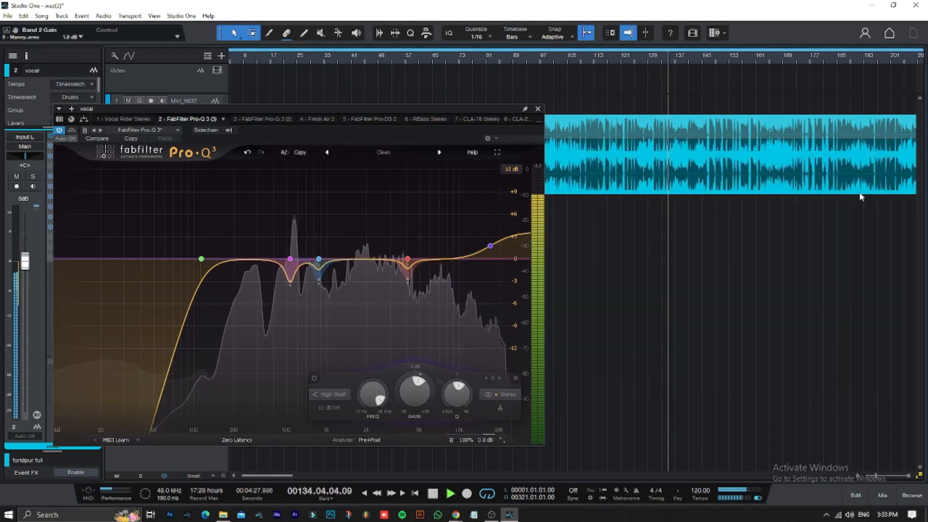
click(538, 109)
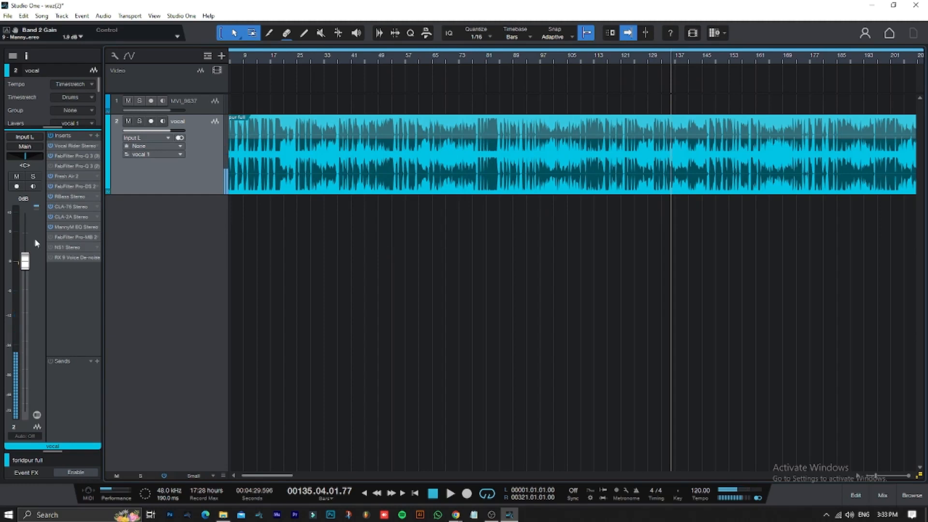
click(50, 236)
click(67, 236)
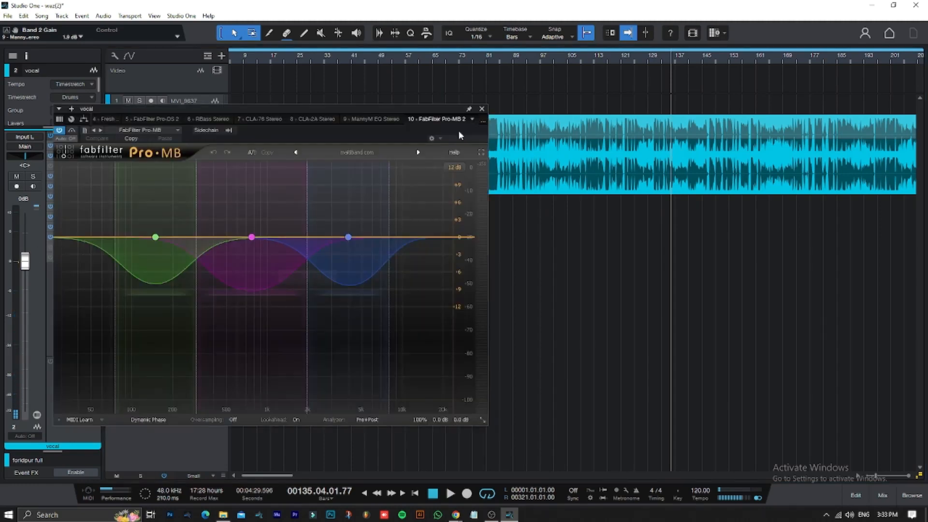
drag(317, 120, 521, 116)
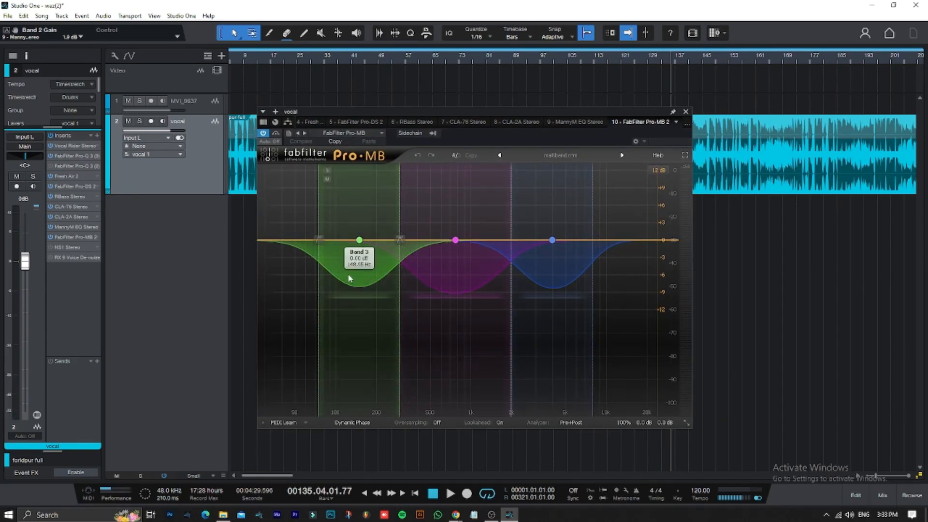
drag(535, 110, 646, 133)
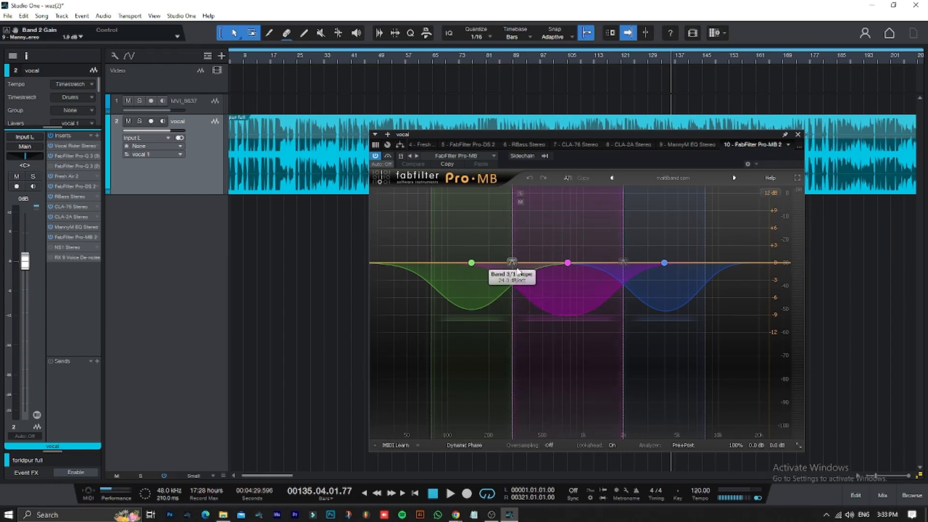
Step: Audition the vocal through the existing Pro-MB bands and load the Default Setting preset
mouse_move(517, 271)
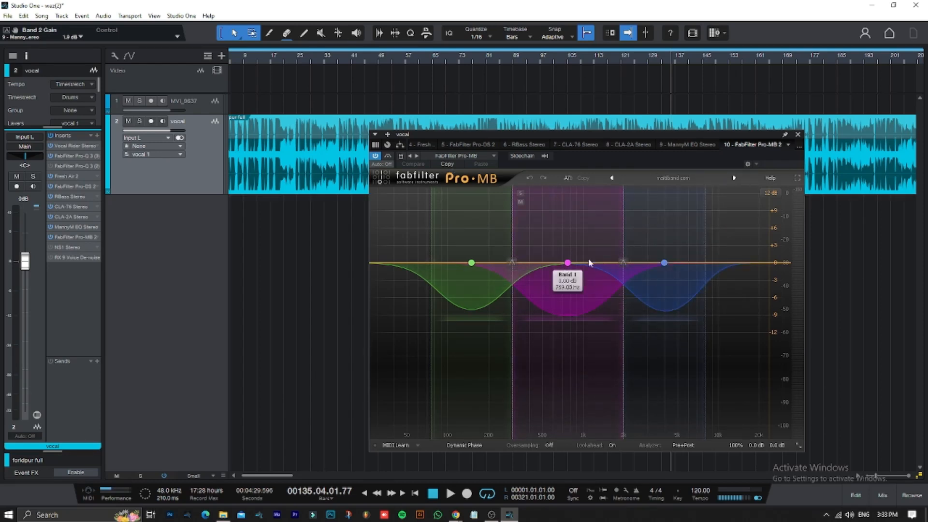
key(space)
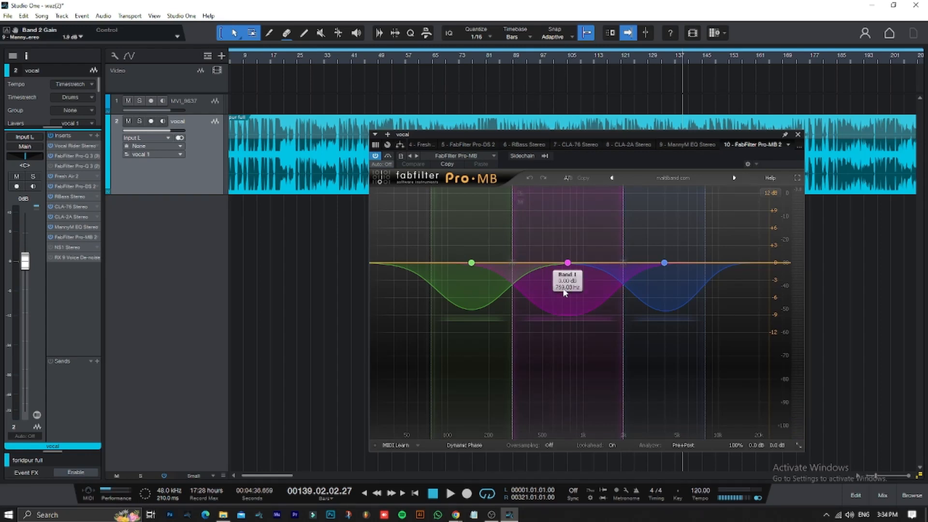
click(664, 179)
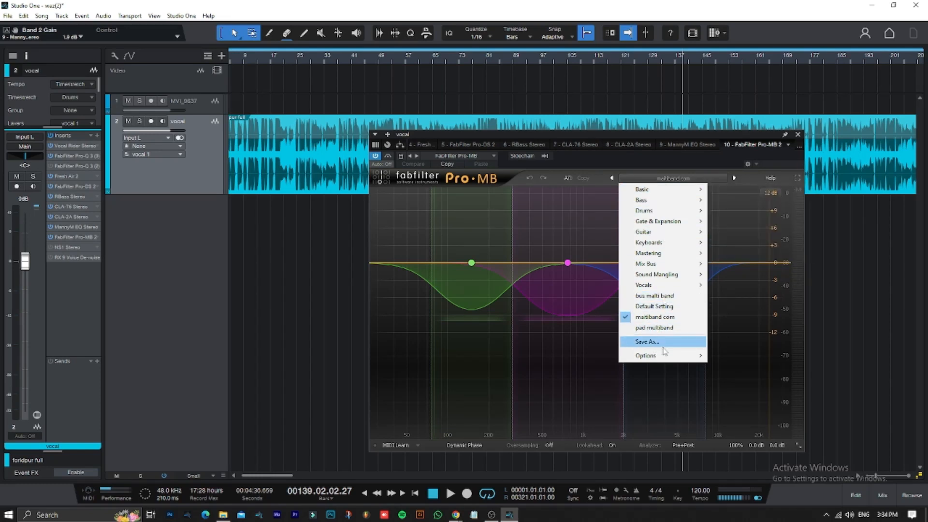
click(665, 306)
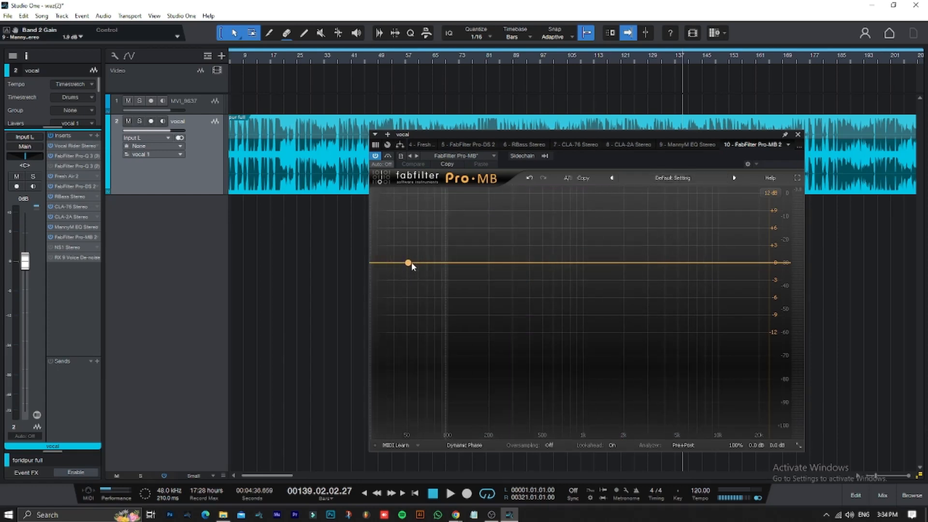
Step: Create three adjoining Pro-MB bands with crossovers at about 196 Hz and 1 kHz, ending the highest band at about 9.57 kHz
click(410, 262)
drag(445, 262, 488, 257)
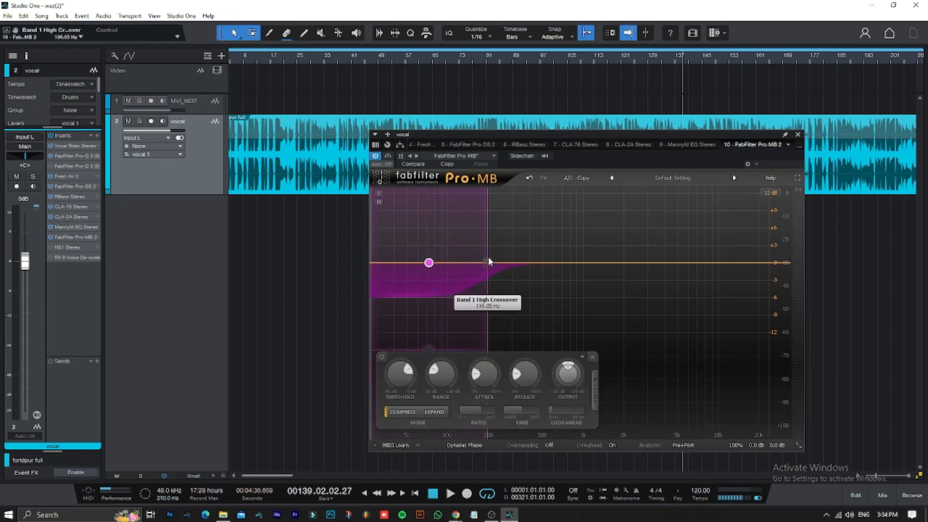
click(563, 263)
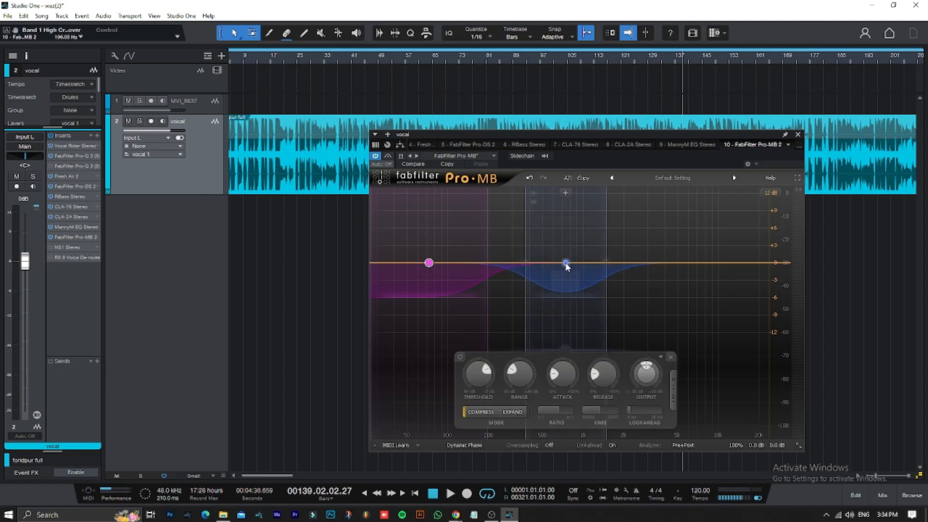
drag(523, 263, 495, 264)
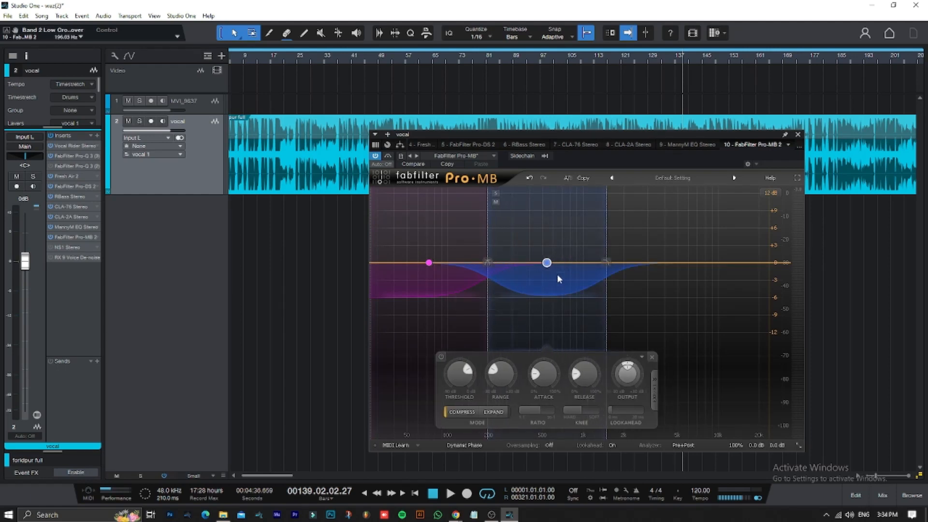
mouse_move(606, 263)
mouse_down()
mouse_move(583, 262)
mouse_move(590, 257)
mouse_up()
click(655, 262)
drag(694, 301, 715, 272)
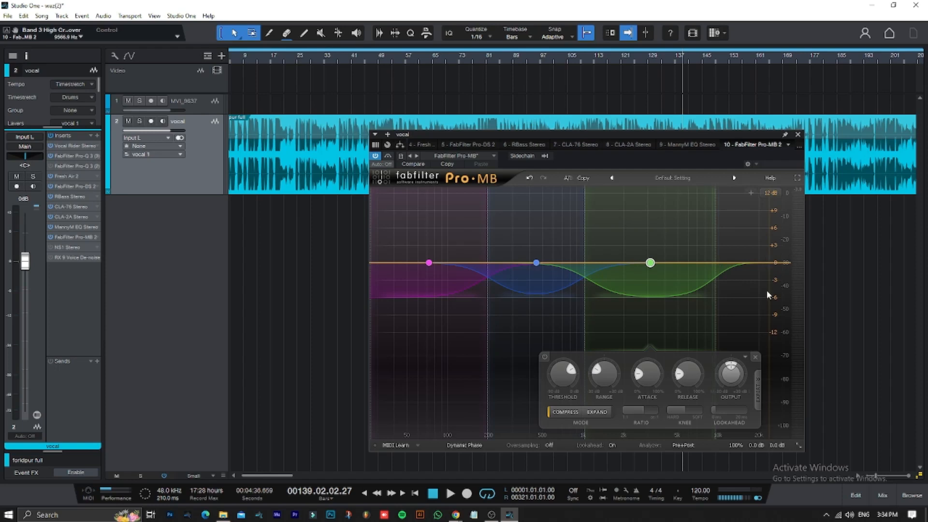
Step: Set the threshold of the highest Pro-MB band to about -17.6 dB while auditioning the vocal
mouse_move(757, 265)
mouse_move(651, 265)
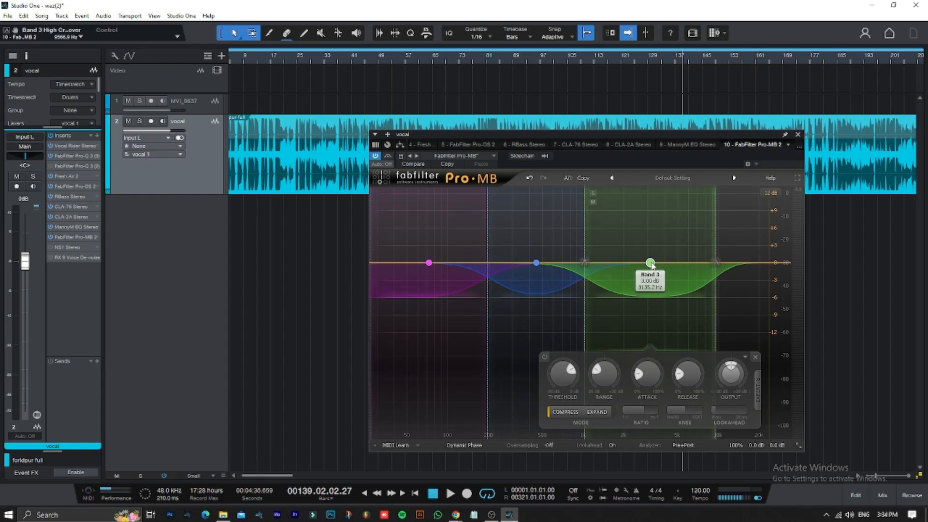
key(space)
mouse_move(561, 388)
mouse_down()
mouse_move(570, 381)
mouse_move(560, 378)
mouse_up()
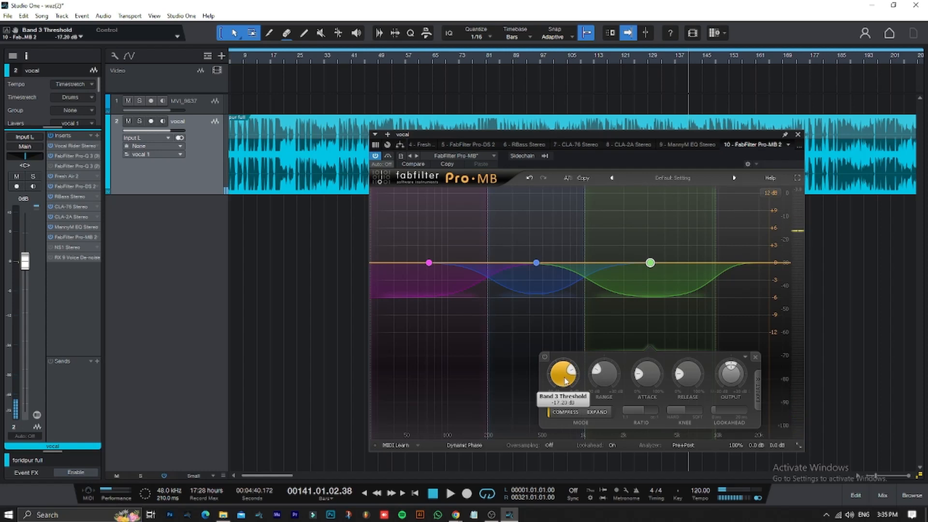
key(space)
drag(560, 381, 560, 383)
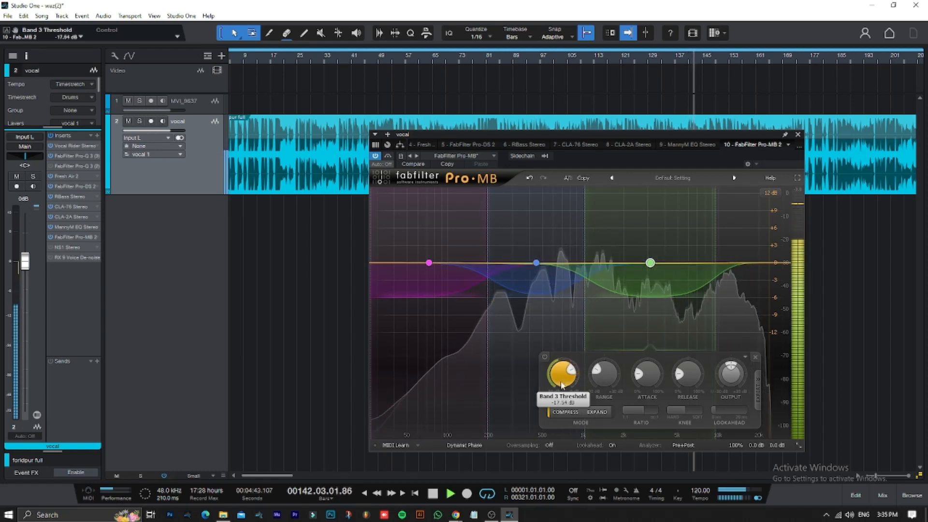
key(space)
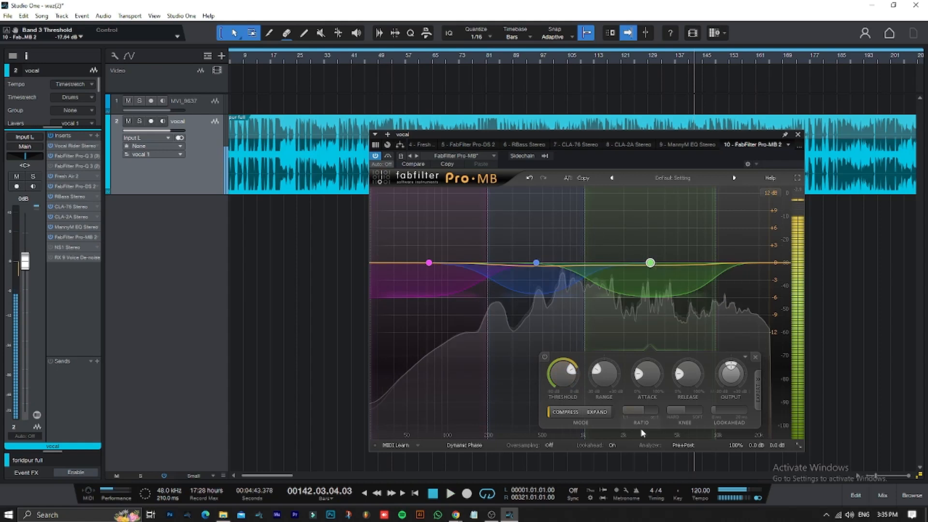
Step: Set the range of the highest Pro-MB band to -10 dB and play the vocal
double_click(603, 387)
text(-)
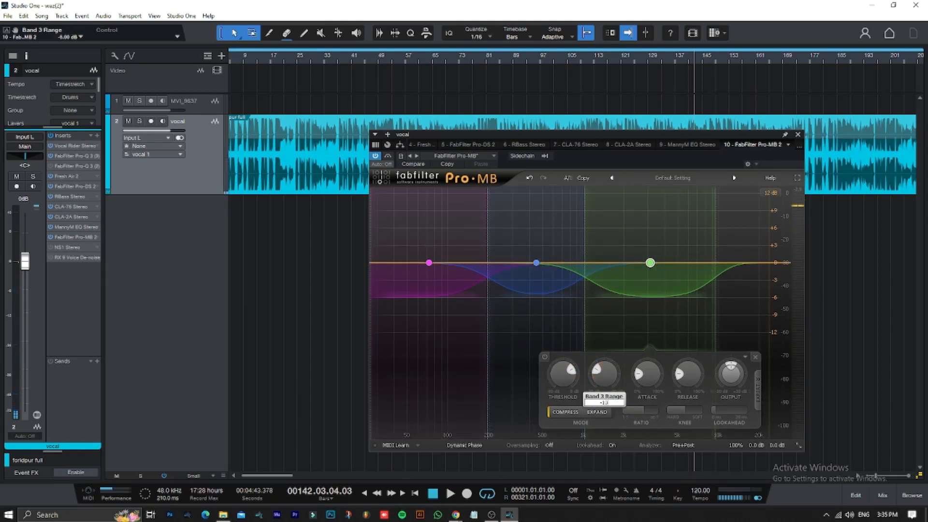
text(10)
key(Return)
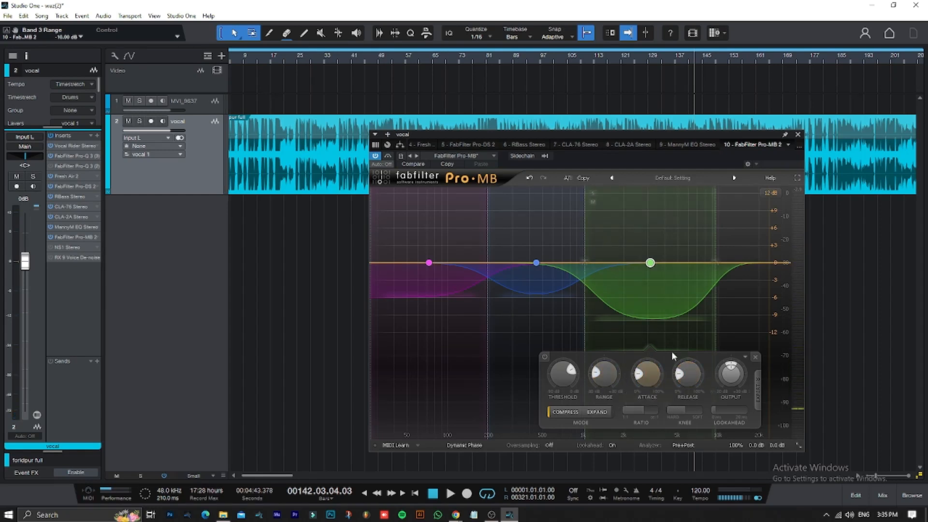
key(space)
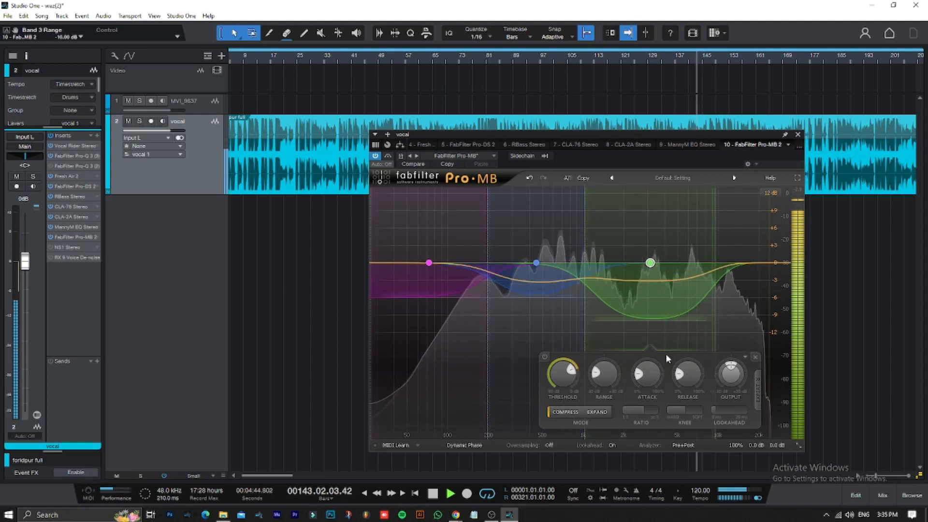
key(space)
Step: Select all three Pro-MB bands and set their range to -10 dB
drag(696, 241, 407, 279)
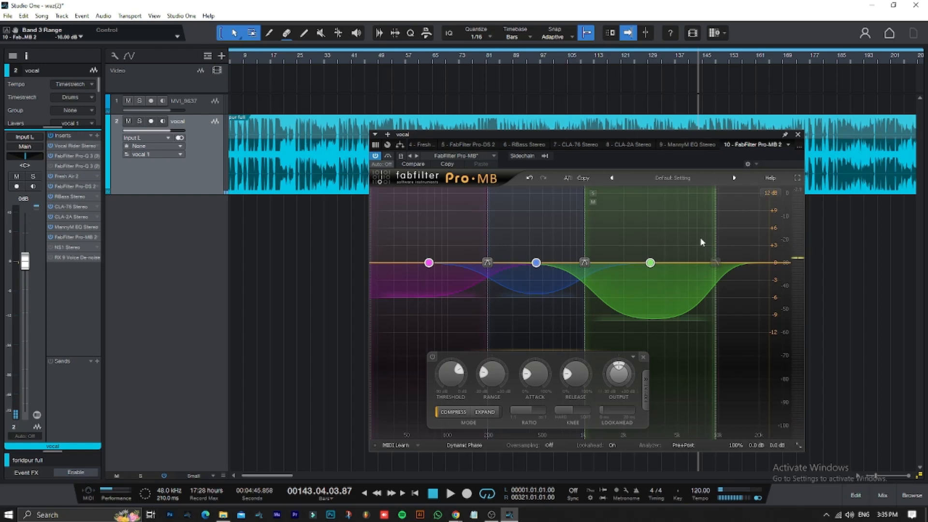
drag(694, 230, 419, 287)
click(489, 397)
text(-10)
key(Return)
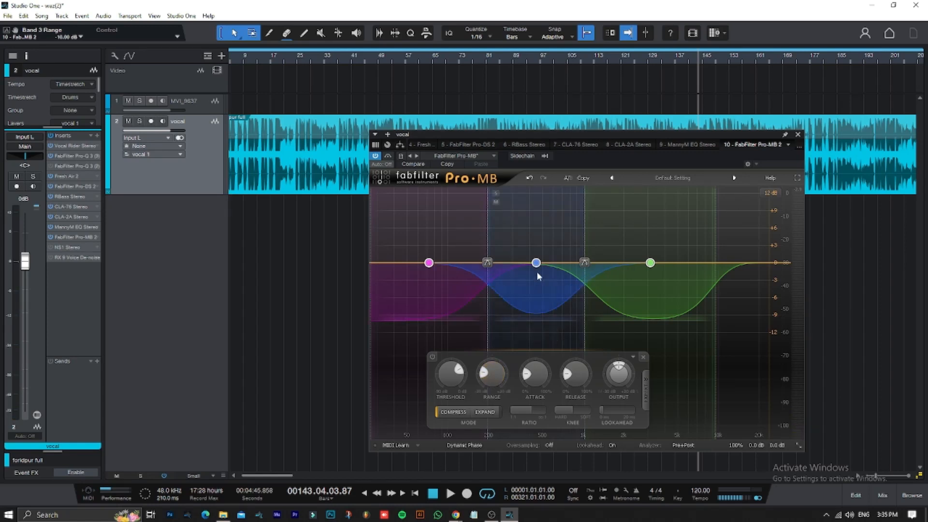
Step: Set the threshold of the middle Pro-MB band to about -20.3 dB while playing the vocal
click(650, 263)
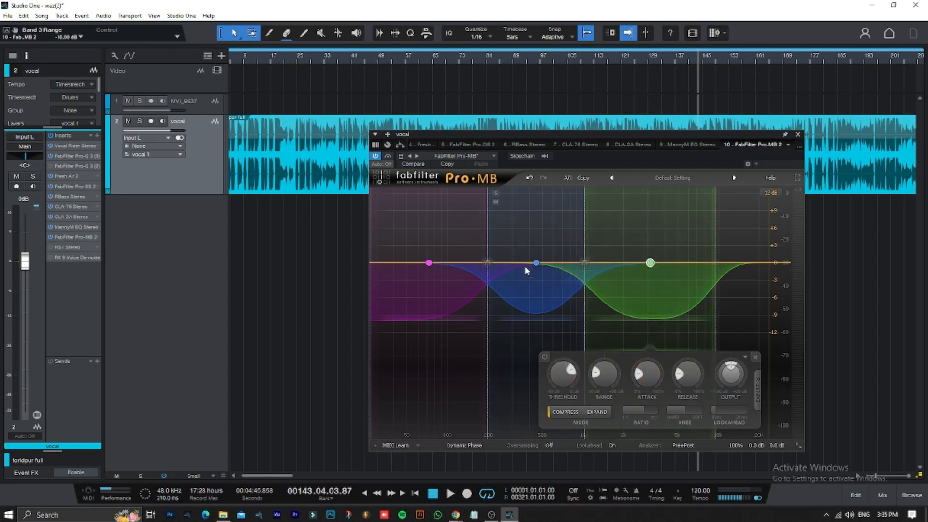
click(547, 315)
key(space)
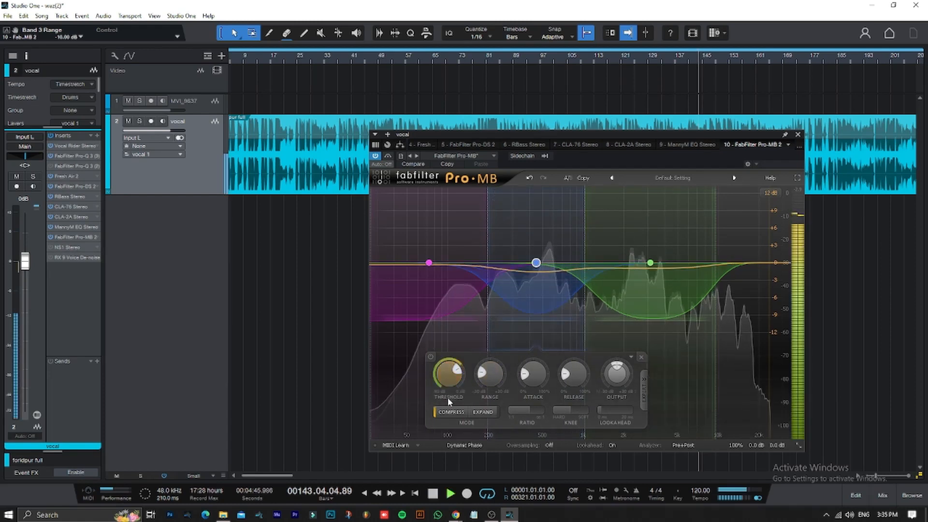
scroll(443, 382, up, 1)
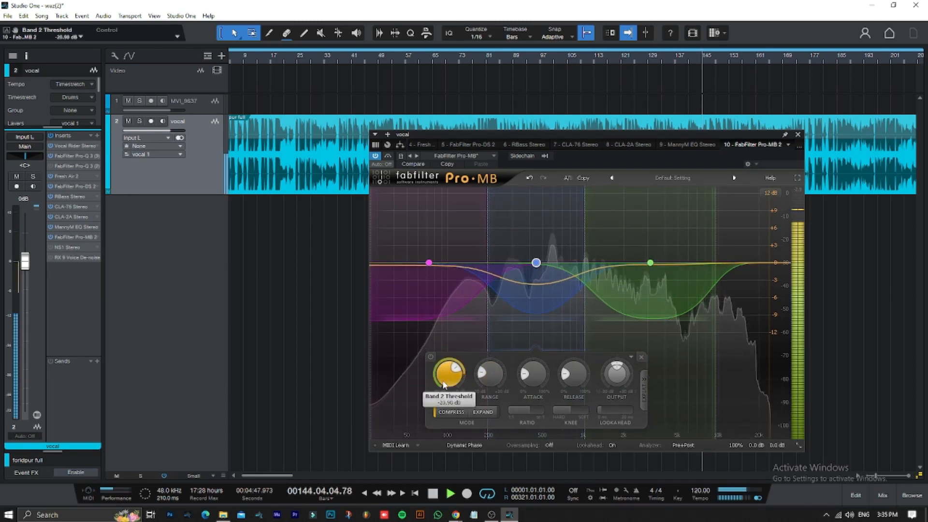
key(space)
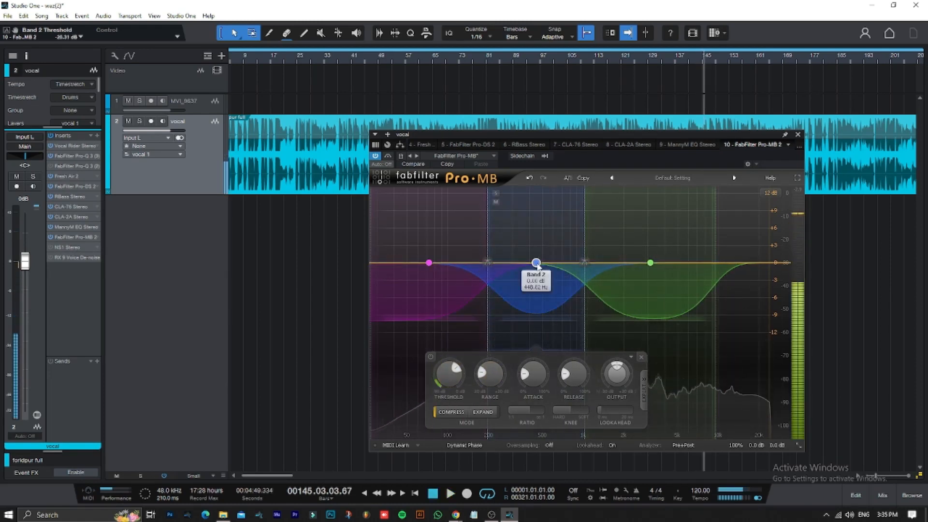
Step: Set the threshold of the lowest Pro-MB band to about -22.4 dB during playback and close the plugin window
click(425, 290)
key(space)
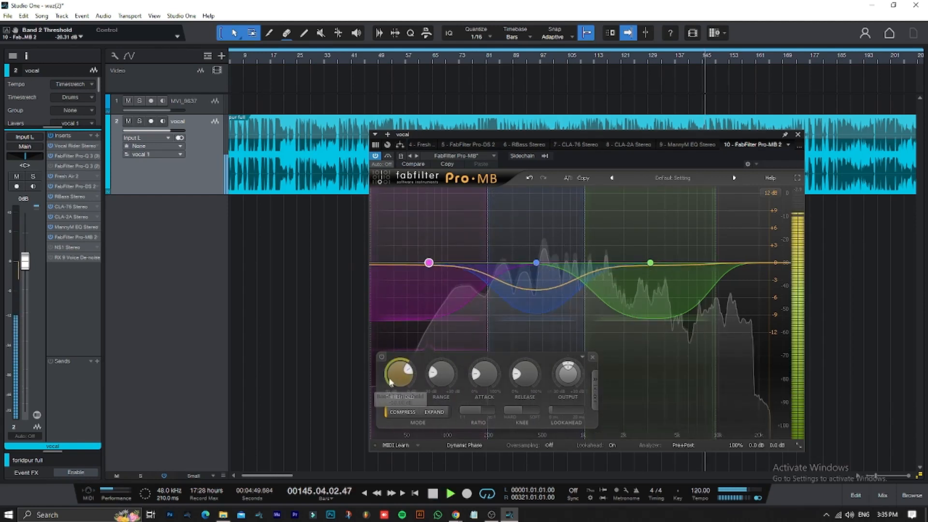
scroll(396, 385, down, 1)
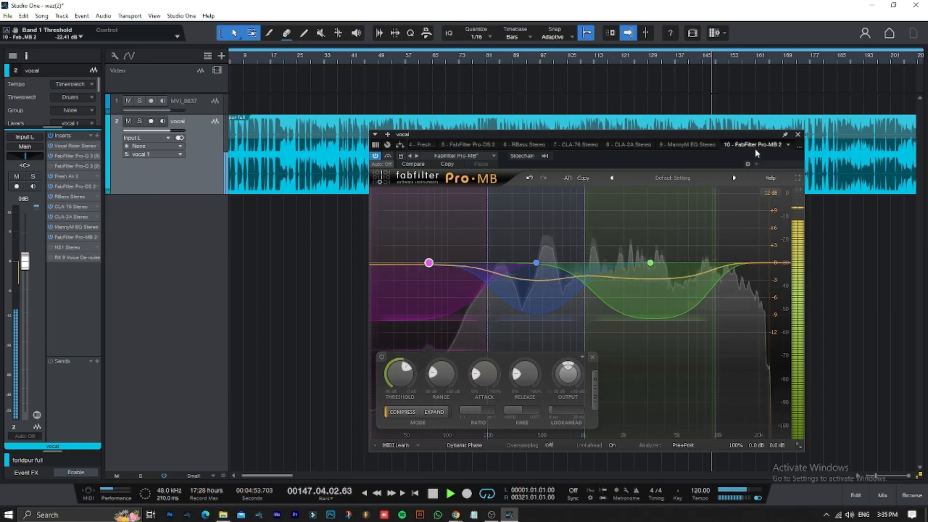
click(797, 135)
key(space)
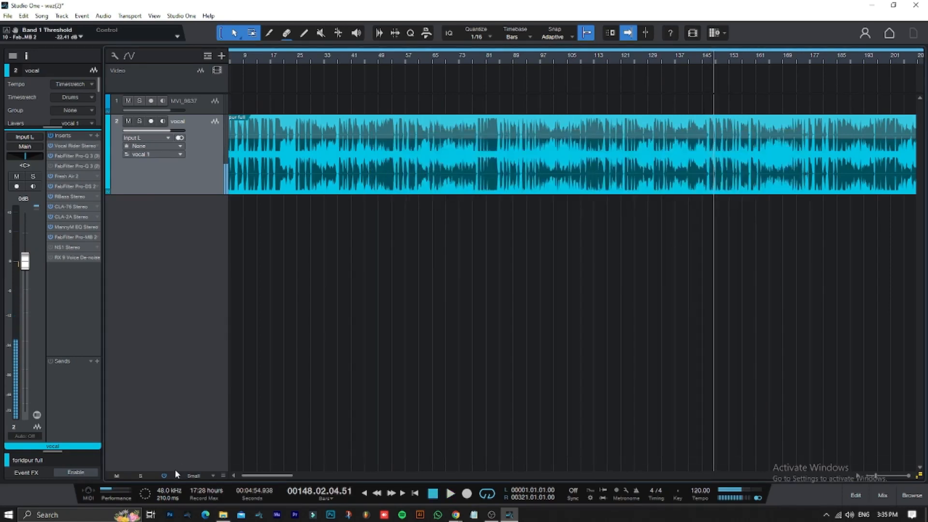
Step: Play the vocal with all inserts bypassed and again with them enabled to compare the processing
key(space)
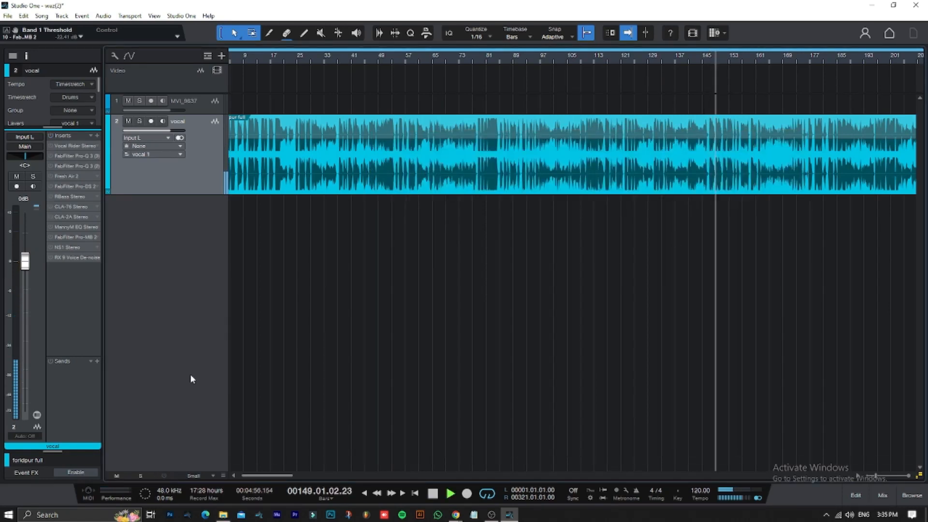
key(space)
key(space)
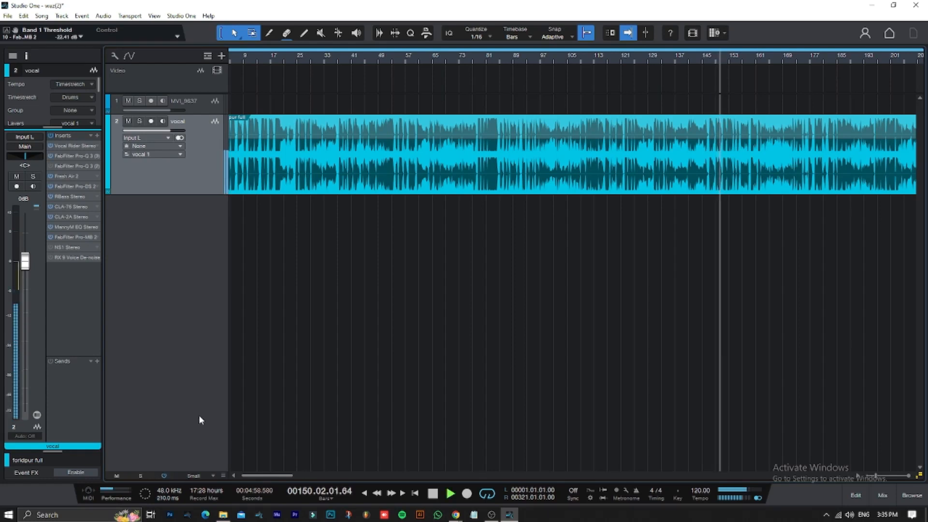
key(space)
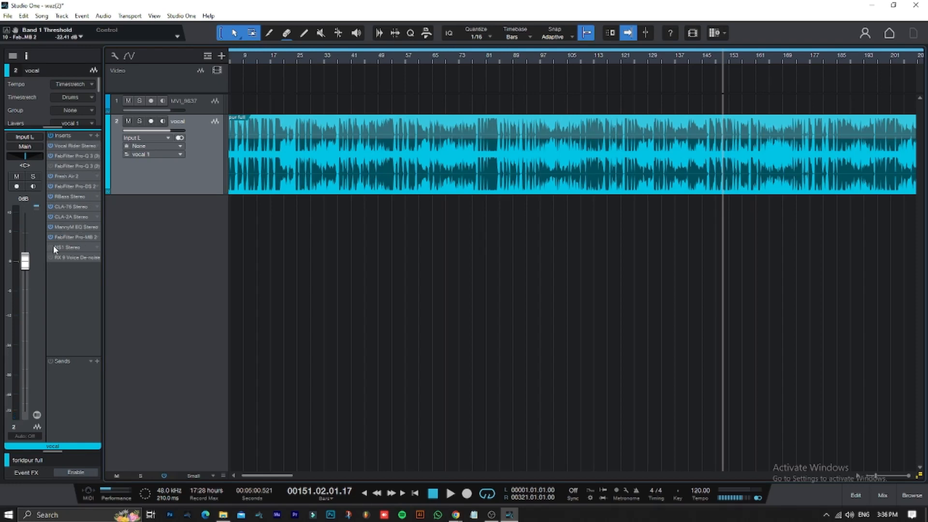
Step: Enable the NS1 noise suppressor on the vocal track and set its suppression level to 19.5 while playing
click(491, 515)
click(65, 247)
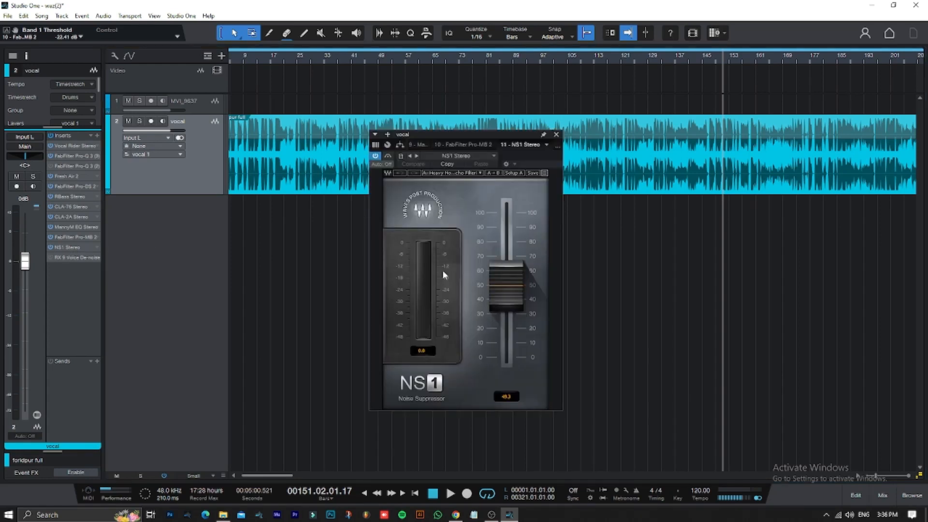
key(space)
drag(507, 295, 509, 337)
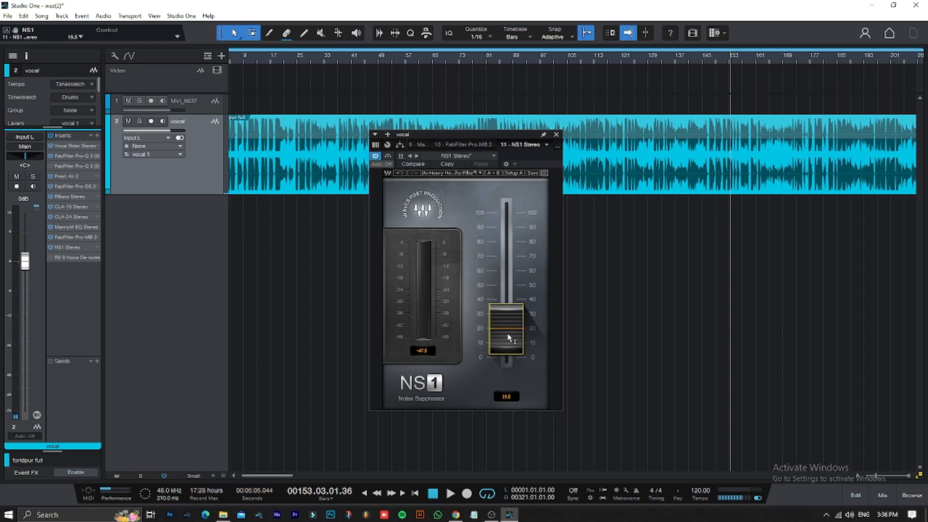
Step: Switch to Chrome, close the ended meeting and open the Google Meet home page
click(454, 515)
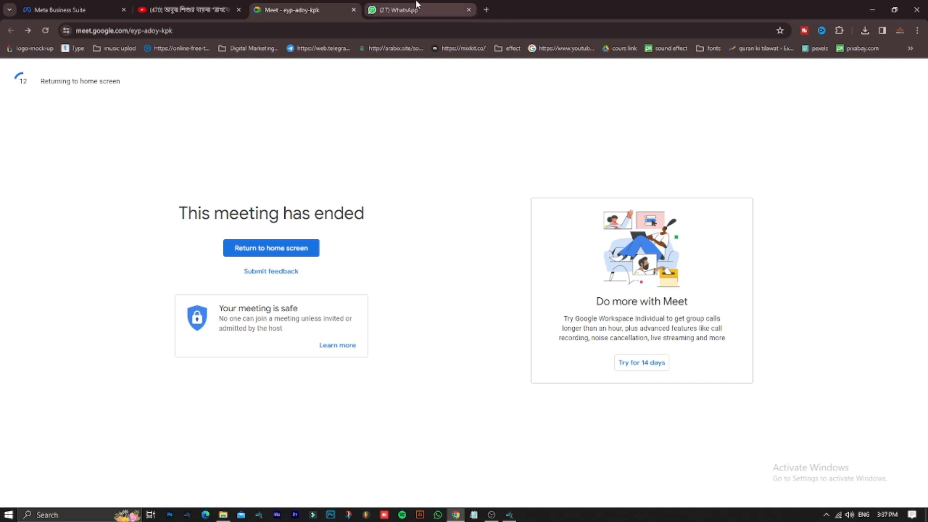
click(354, 10)
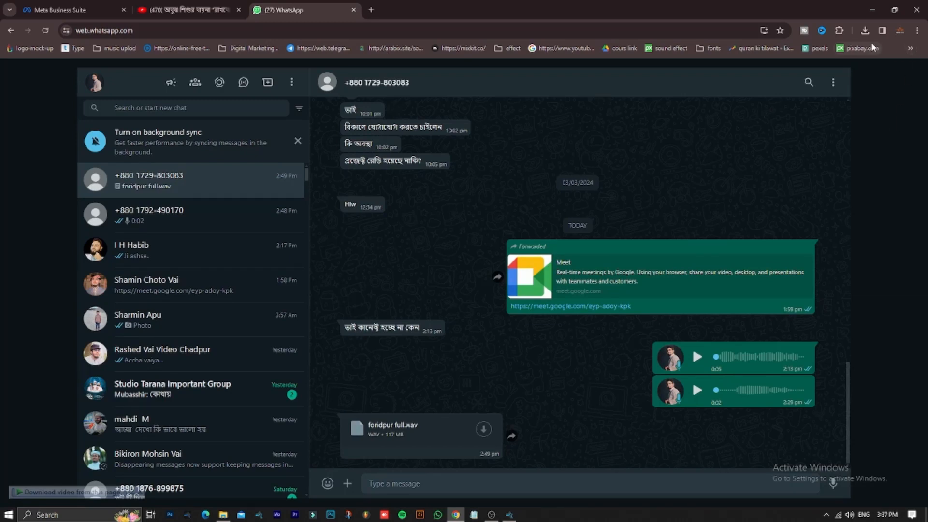
click(369, 13)
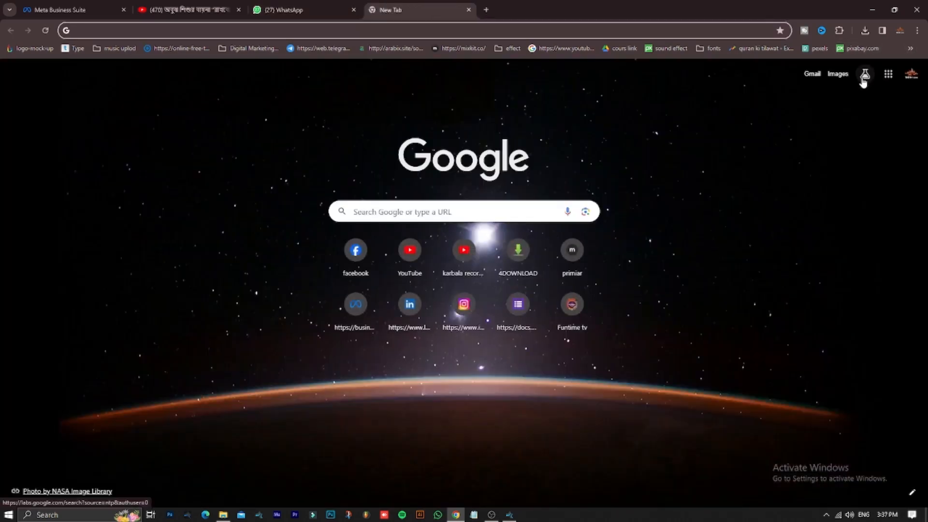
click(888, 74)
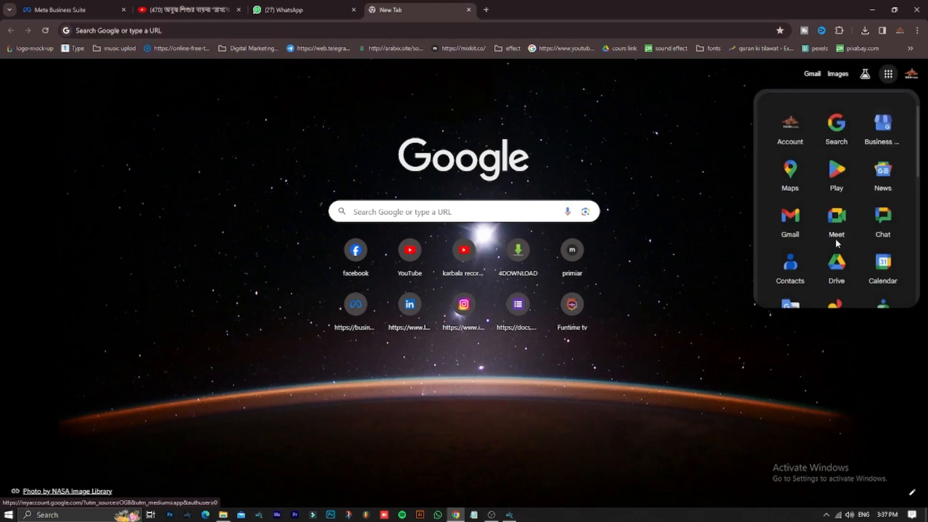
click(841, 238)
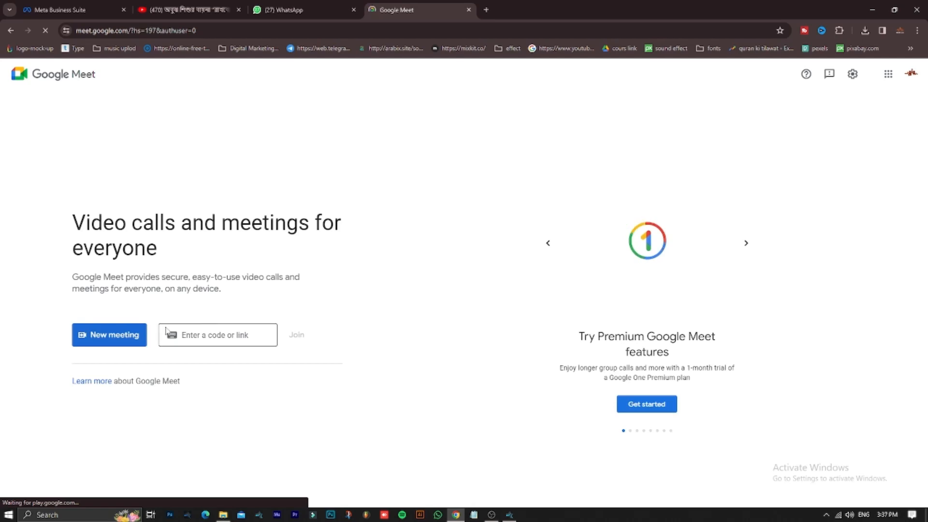
Step: Create a new Google Meet meeting for later and copy its joining link
click(132, 336)
click(128, 365)
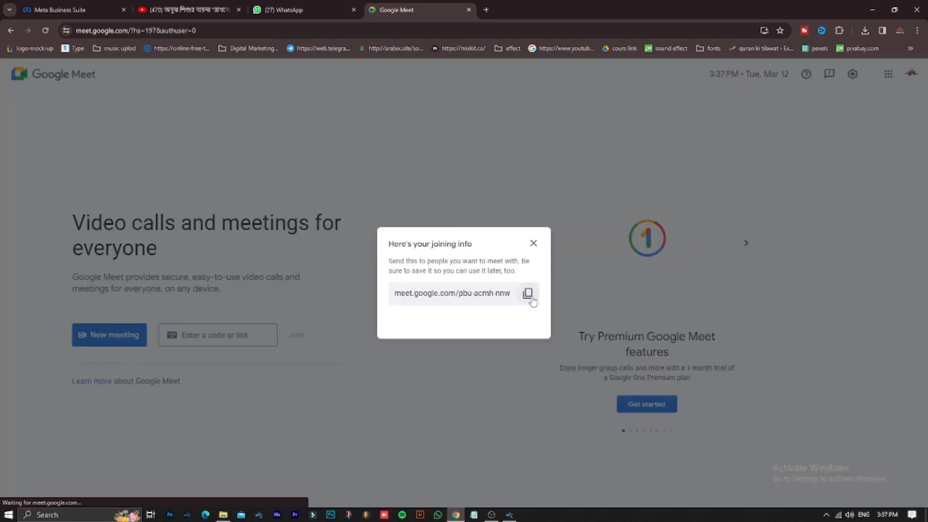
click(527, 293)
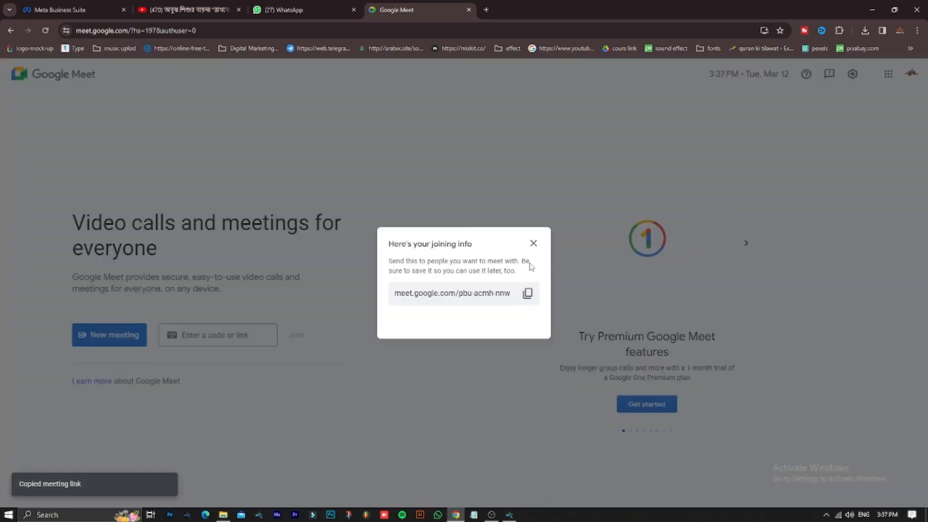
click(532, 244)
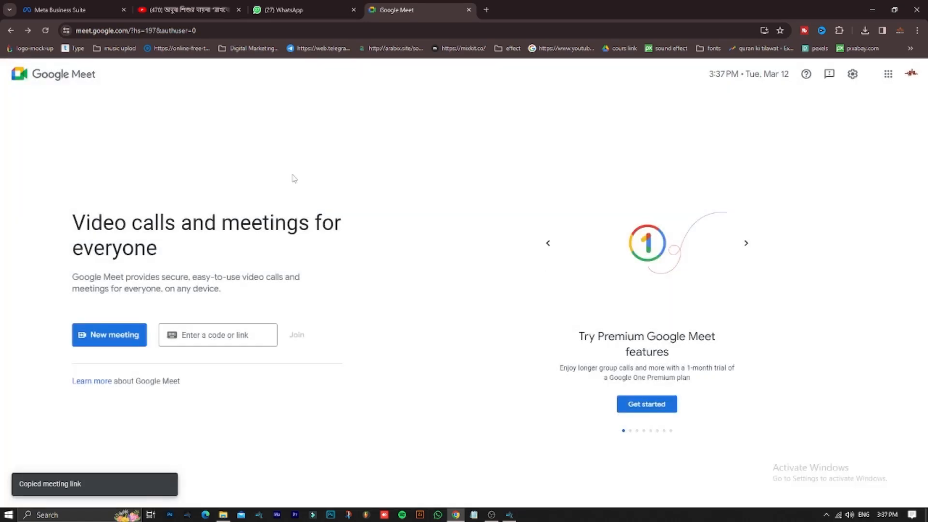
Step: Send the copied meeting link to the two most recent contacts in WhatsApp
click(306, 13)
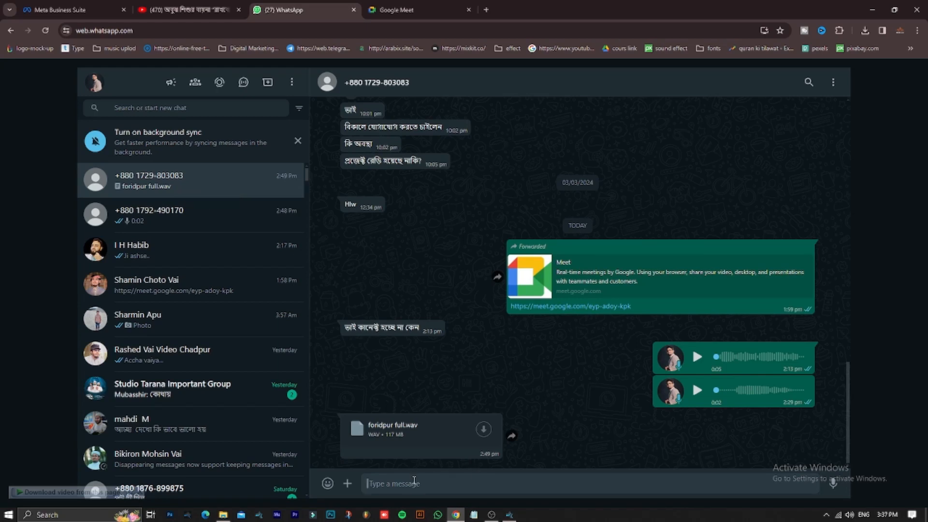
key(ctrl+v)
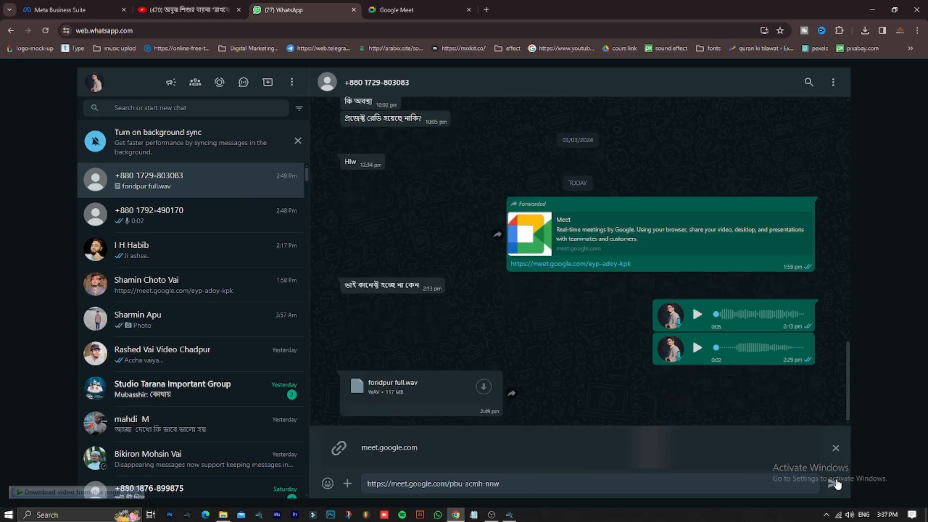
click(834, 483)
click(222, 215)
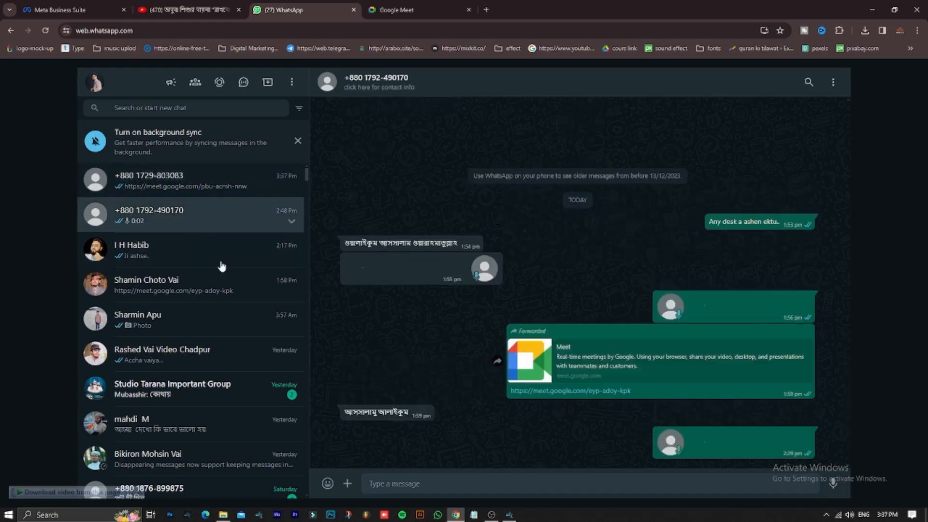
key(ctrl+v)
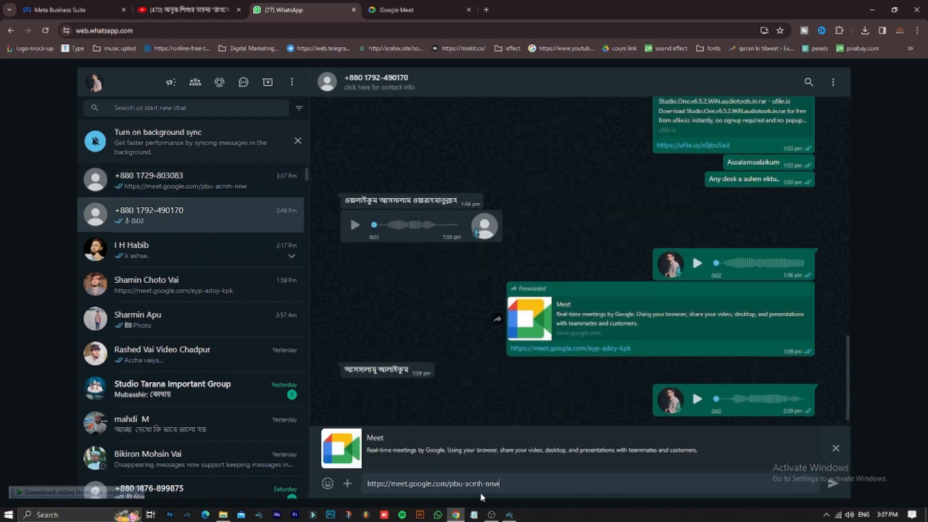
key(Return)
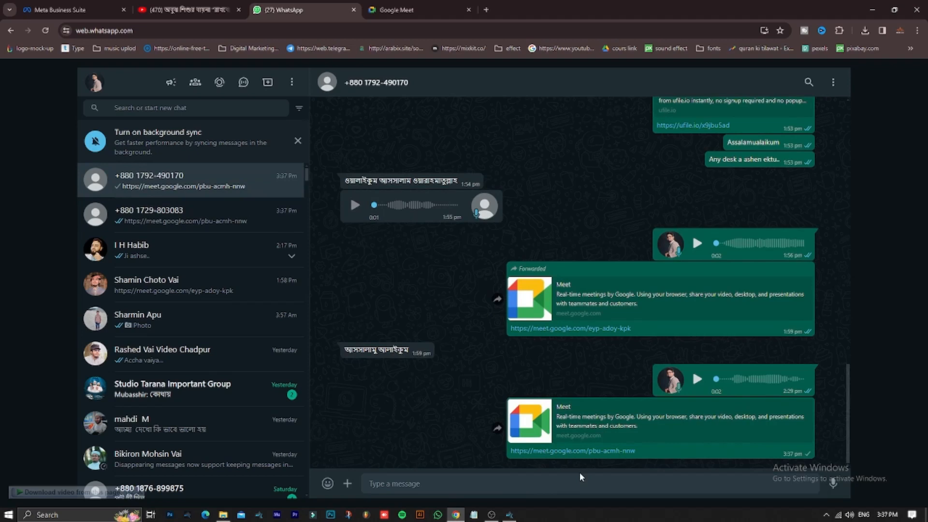
Step: Join the new meeting from the sent link and present the entire screen
click(597, 450)
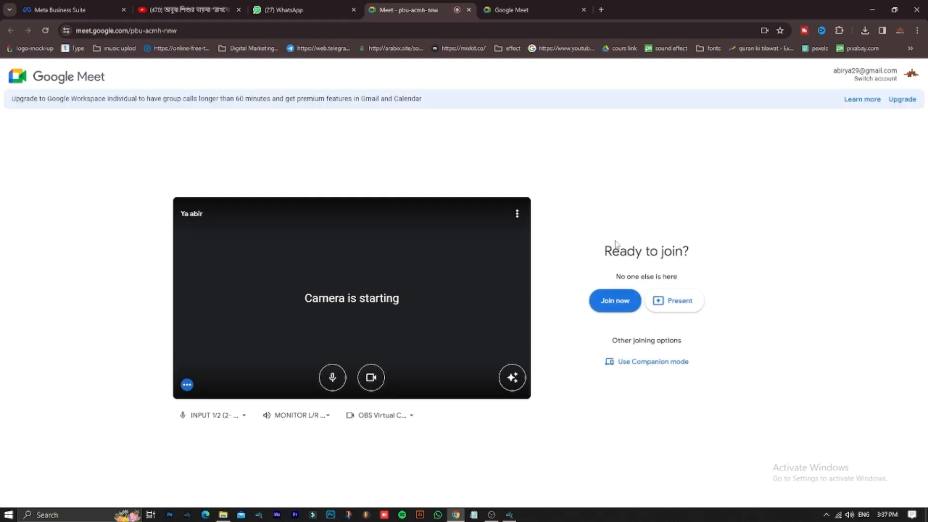
click(611, 301)
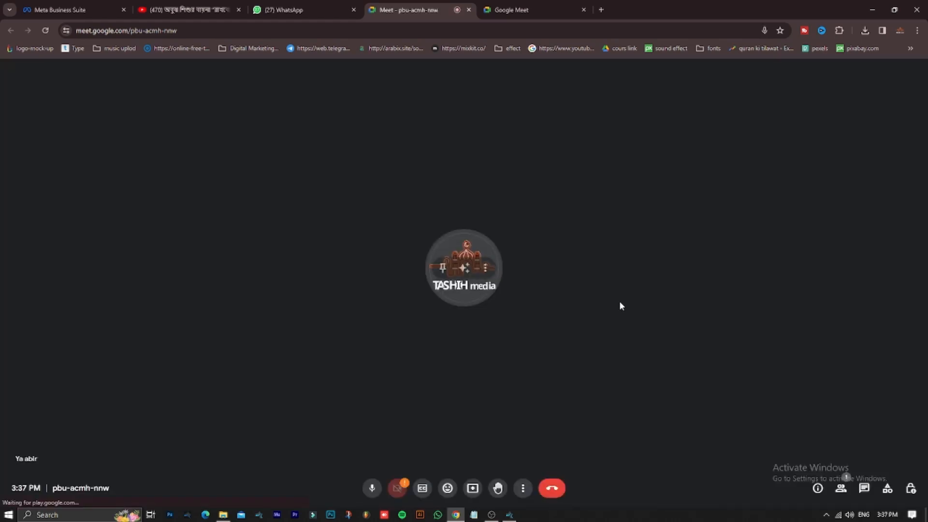
click(472, 488)
click(541, 88)
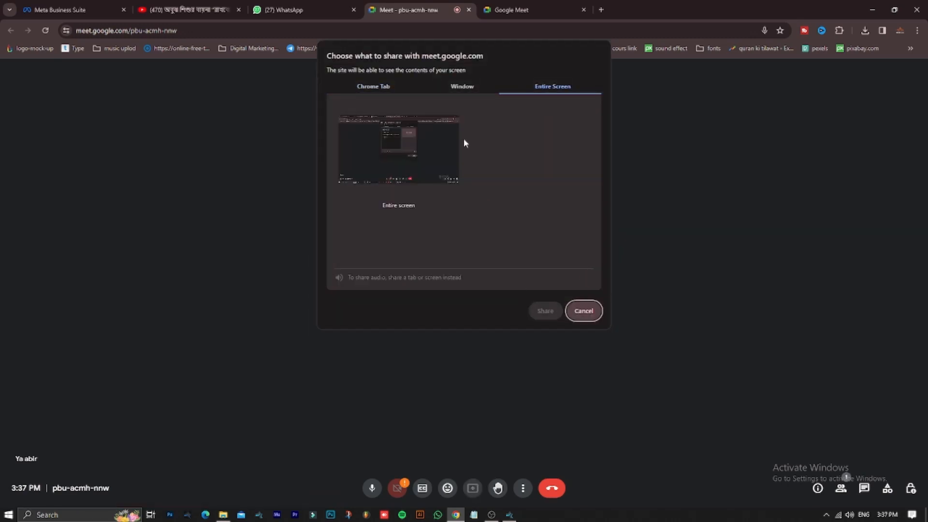
click(462, 141)
click(545, 311)
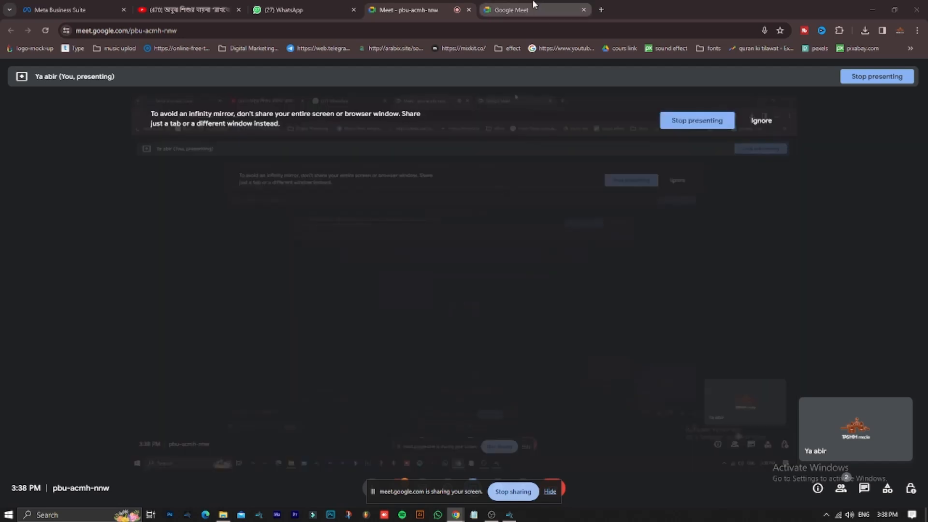
Step: Close the leftover Google Meet home page and hide the screen-sharing notice
click(534, 6)
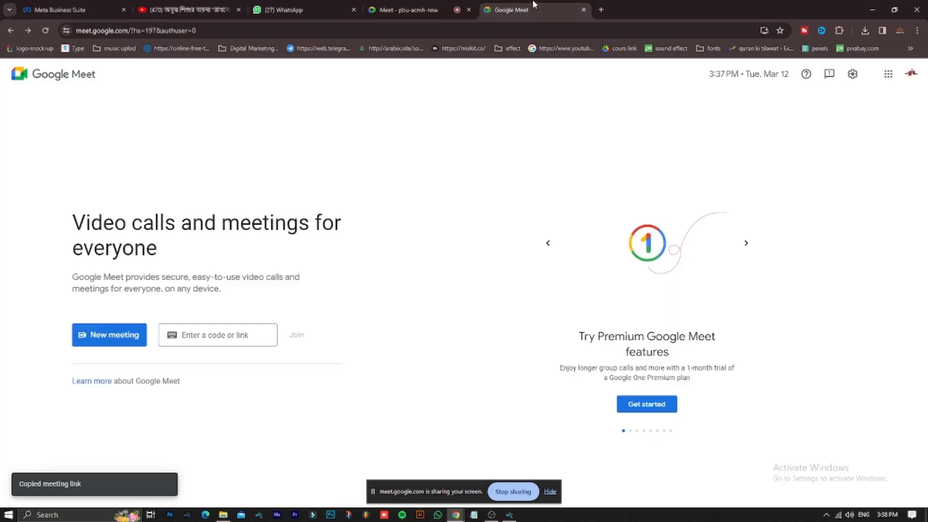
click(583, 9)
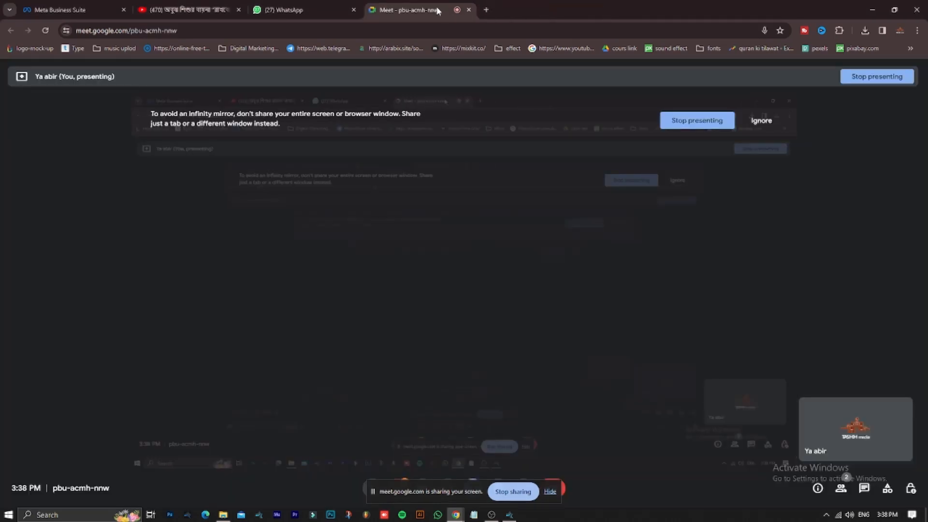
click(304, 10)
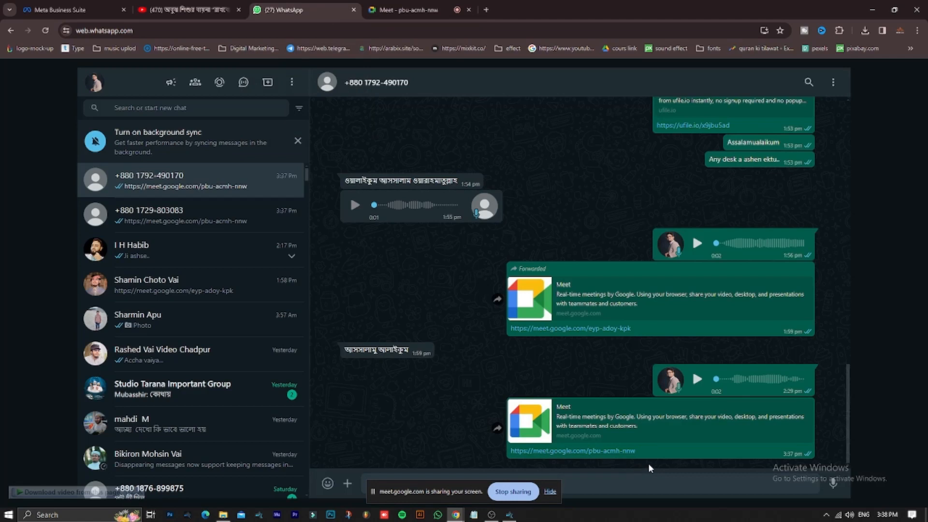
click(551, 493)
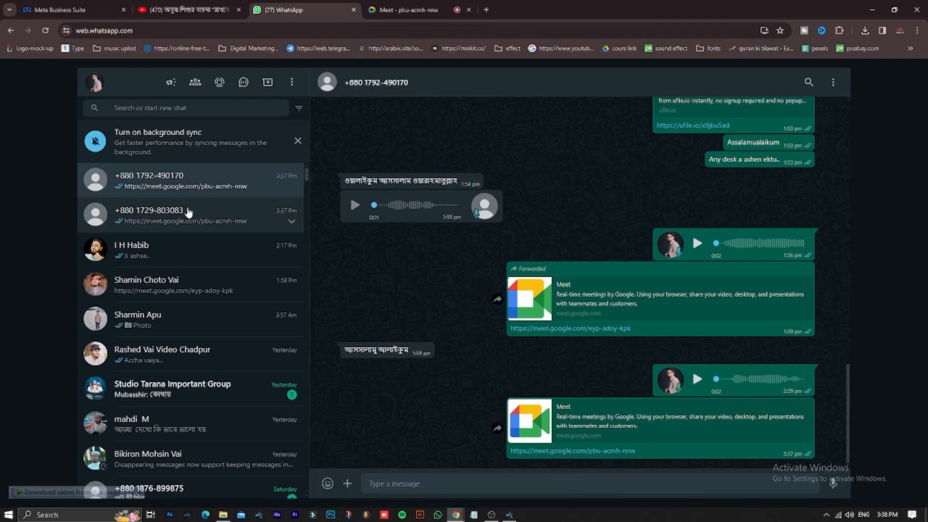
Step: Check the other recipient's WhatsApp chat and return to the running meeting
click(188, 213)
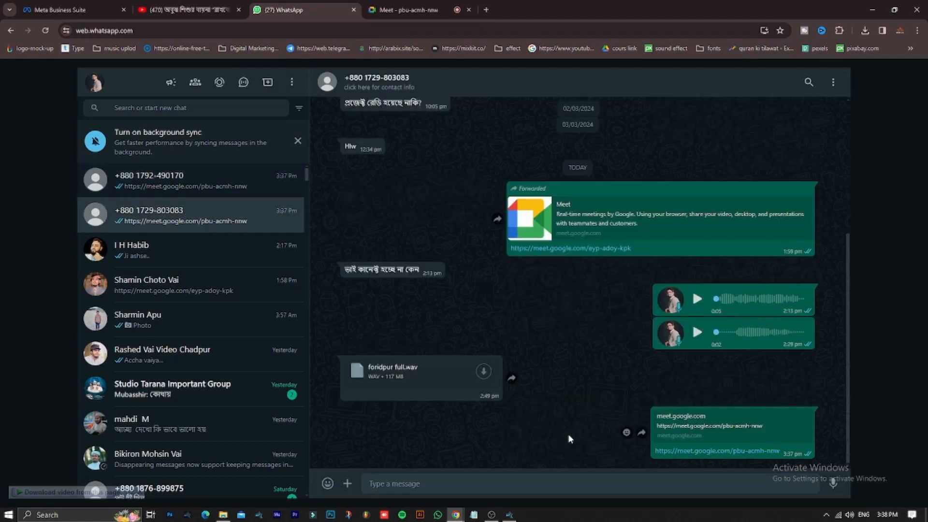
click(416, 10)
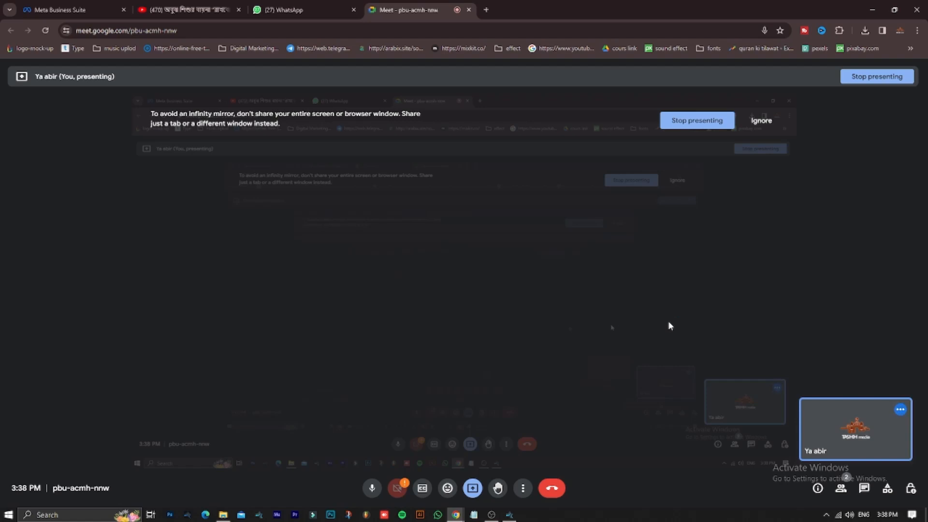
Step: Check the meeting's participant list, admit both people waiting to join and dismiss the whiteboard tip
click(840, 488)
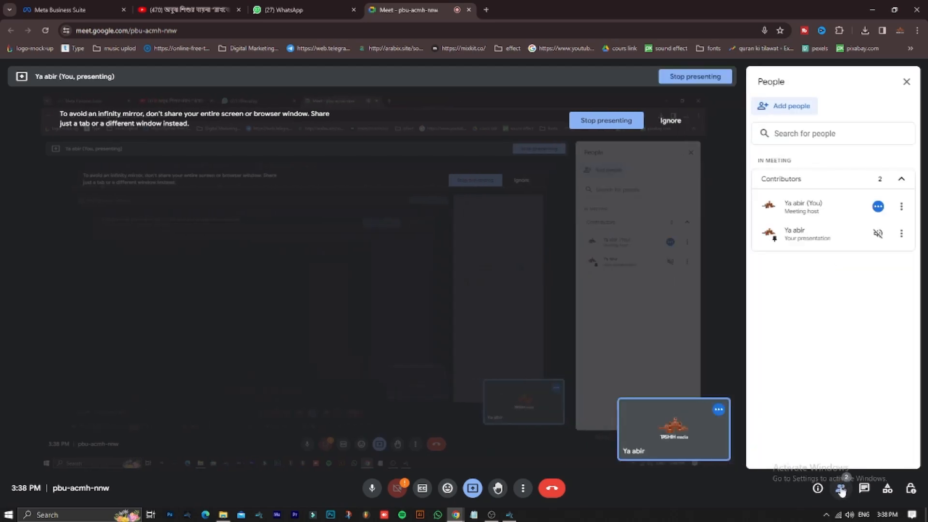
click(840, 489)
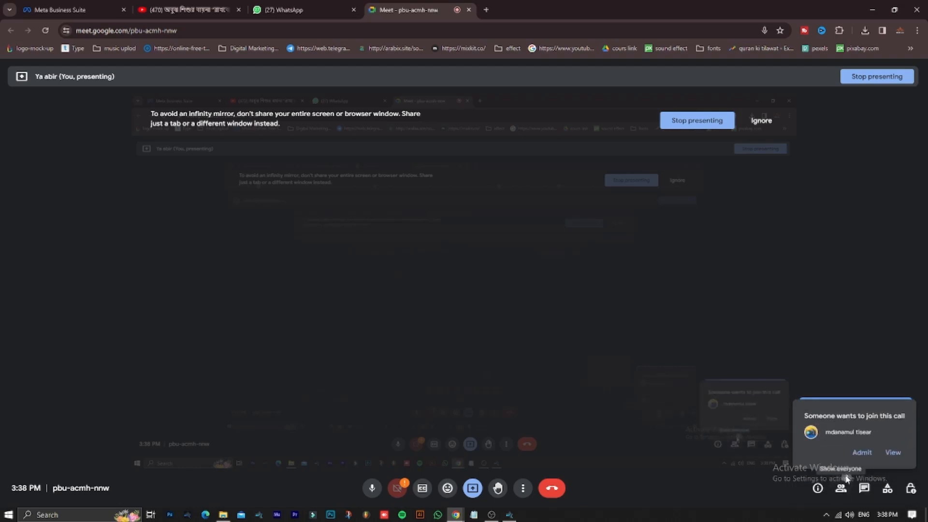
click(862, 452)
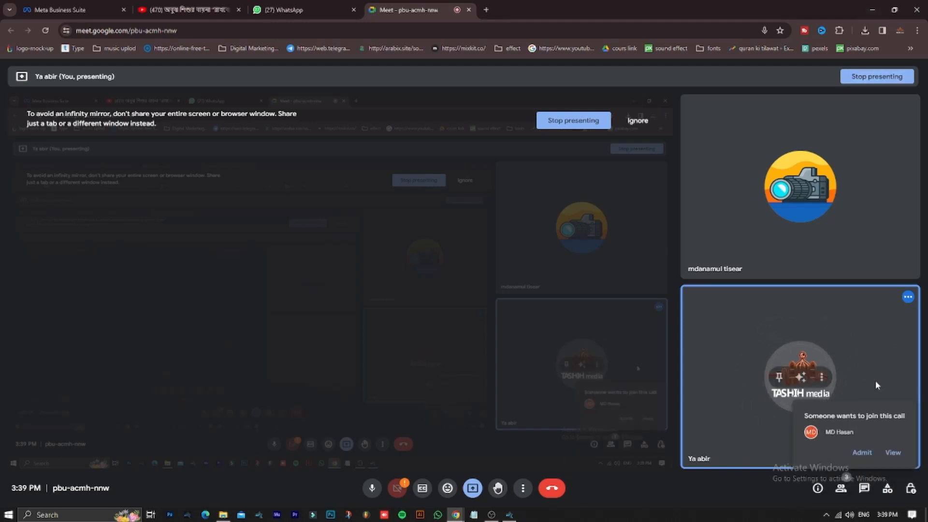
click(862, 453)
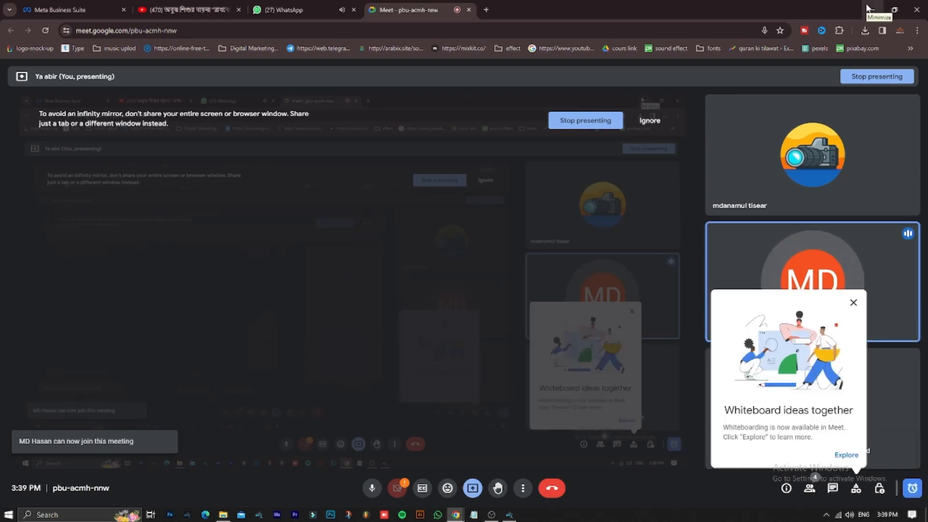
click(852, 303)
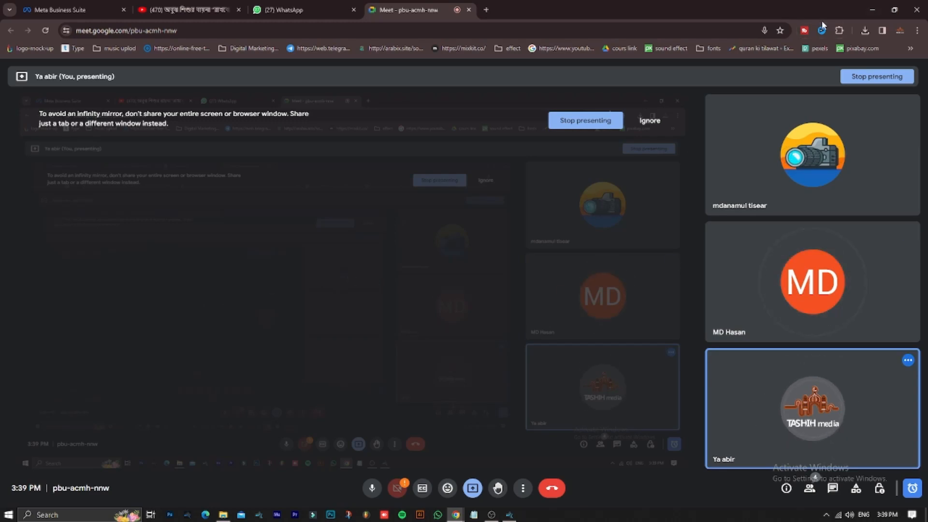
Step: Switch from the meeting to Studio One and close the vocal track's NS1 window
click(864, 9)
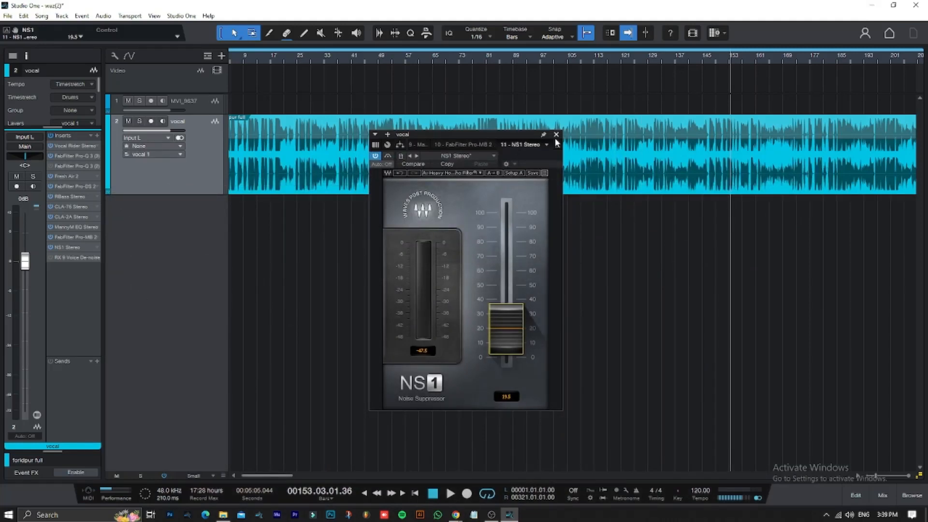
drag(473, 132, 505, 144)
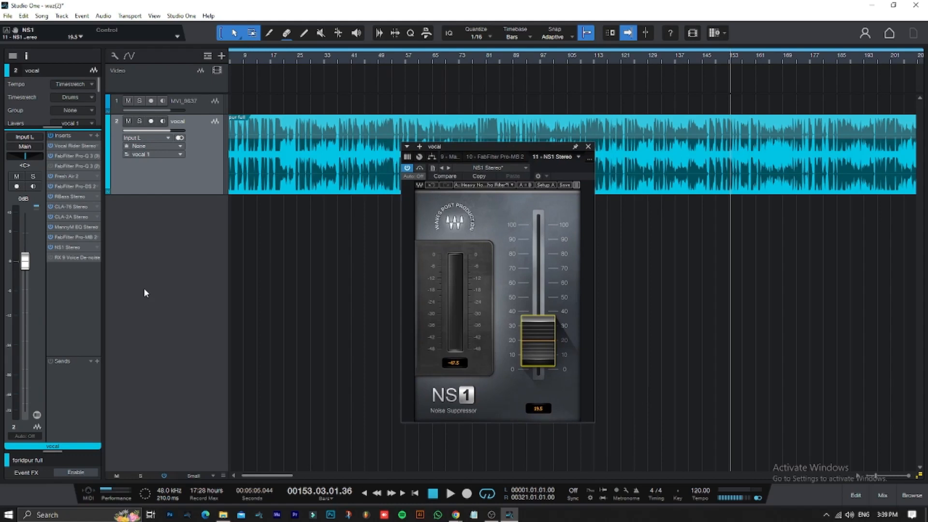
click(64, 248)
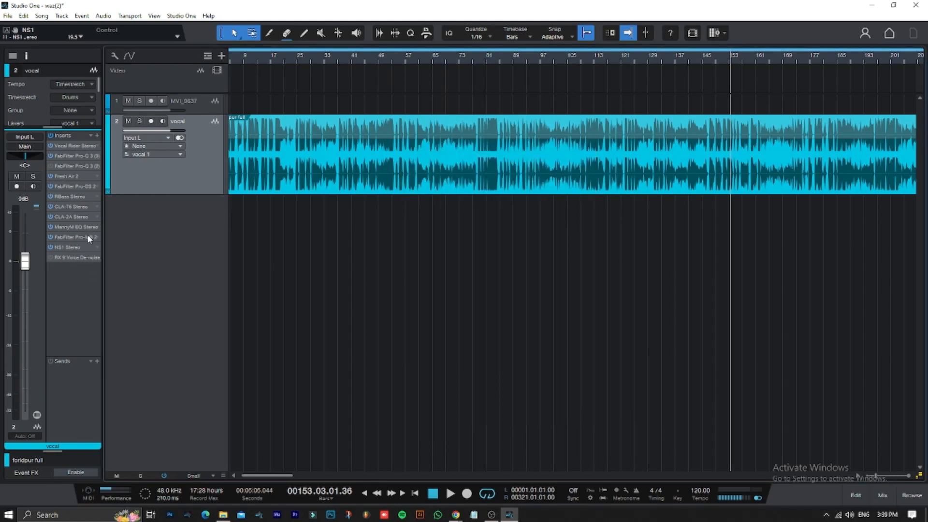
Step: Search the vocal track's insert effects for "ns1" and leave the list without adding anything
click(97, 136)
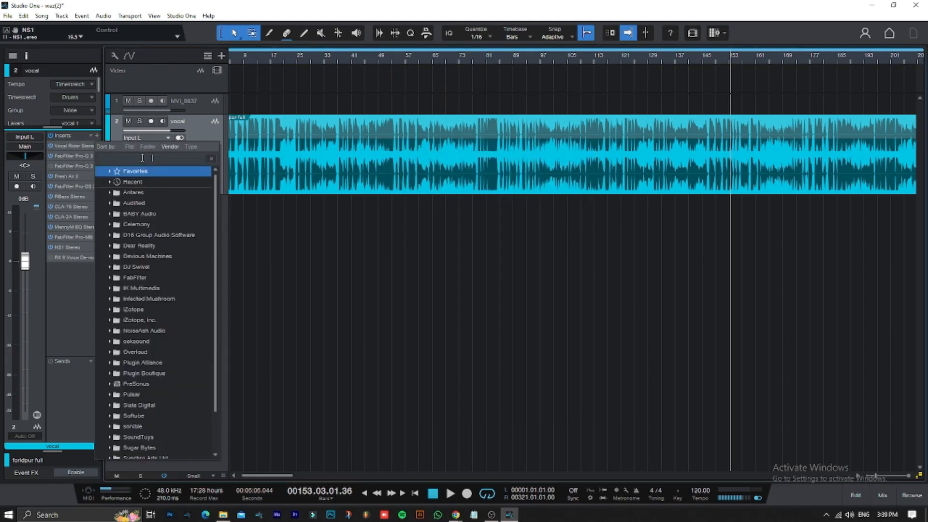
text(ns1)
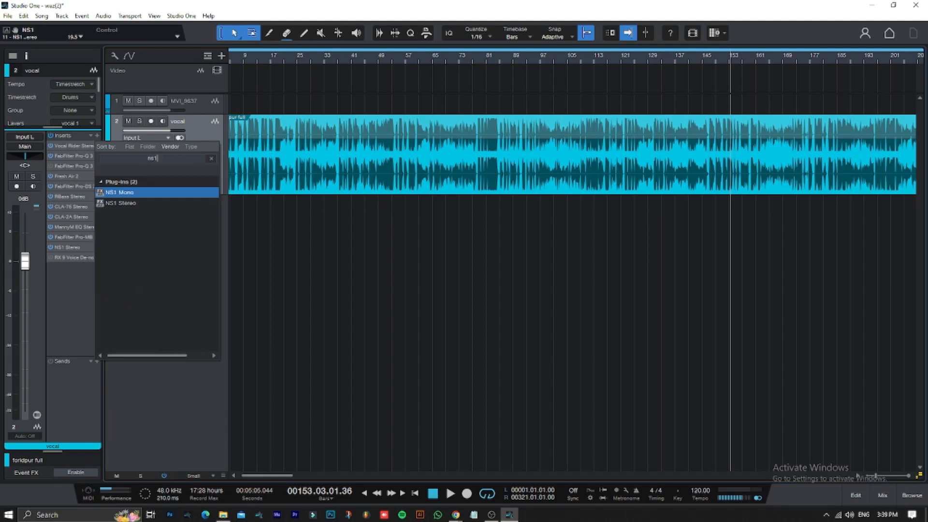
key(Down)
click(158, 398)
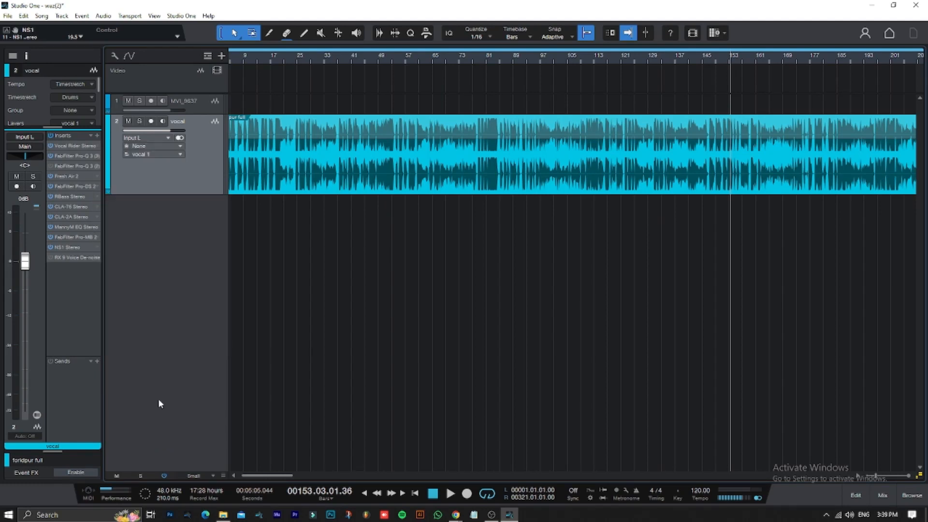
Step: Play the vocal track with NS1 alternately bypassed and enabled to compare the noise suppression, and close the plug-in
double_click(75, 248)
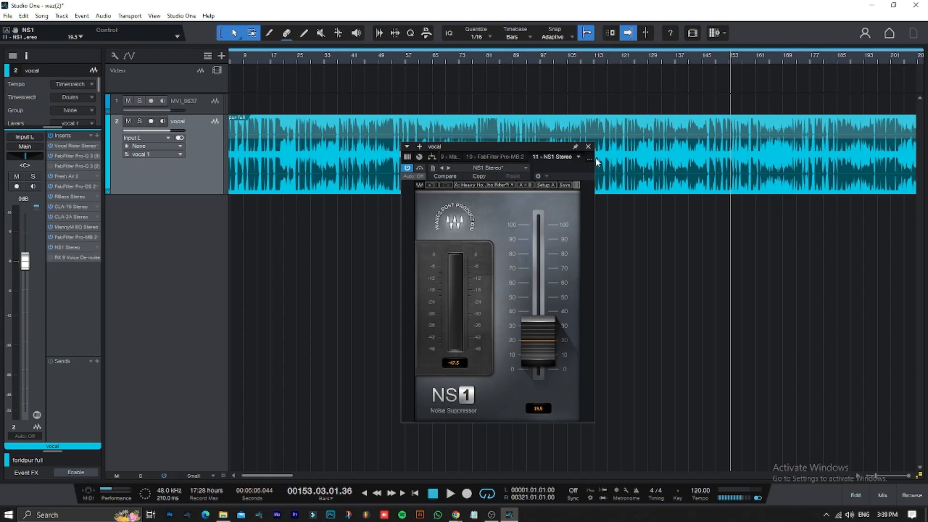
click(406, 168)
key(space)
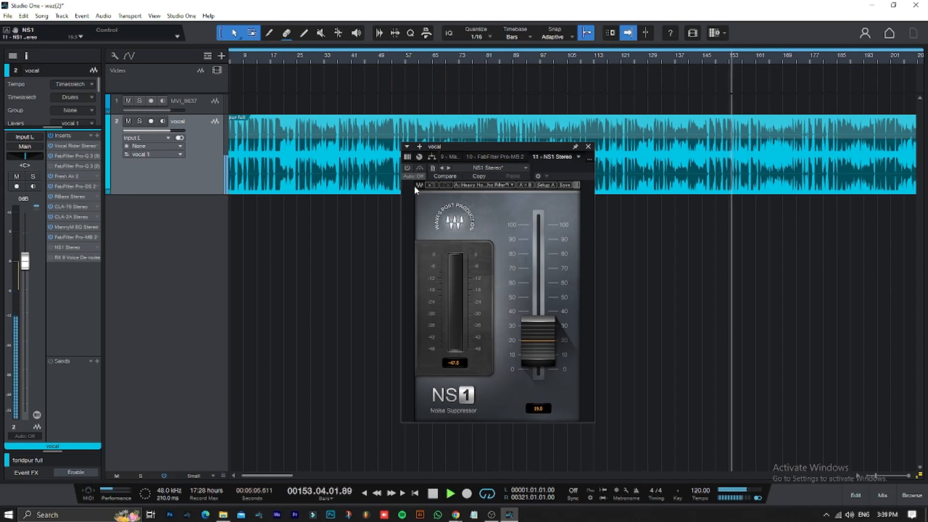
click(407, 169)
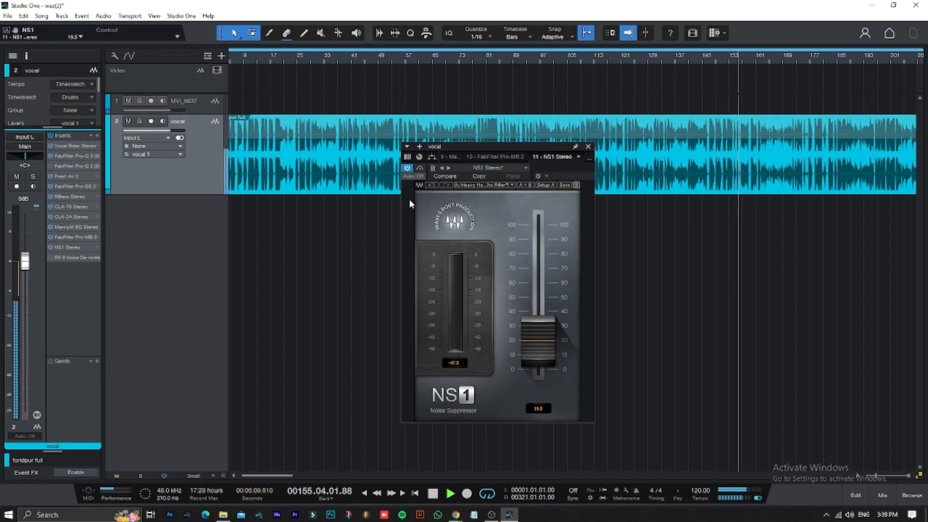
key(space)
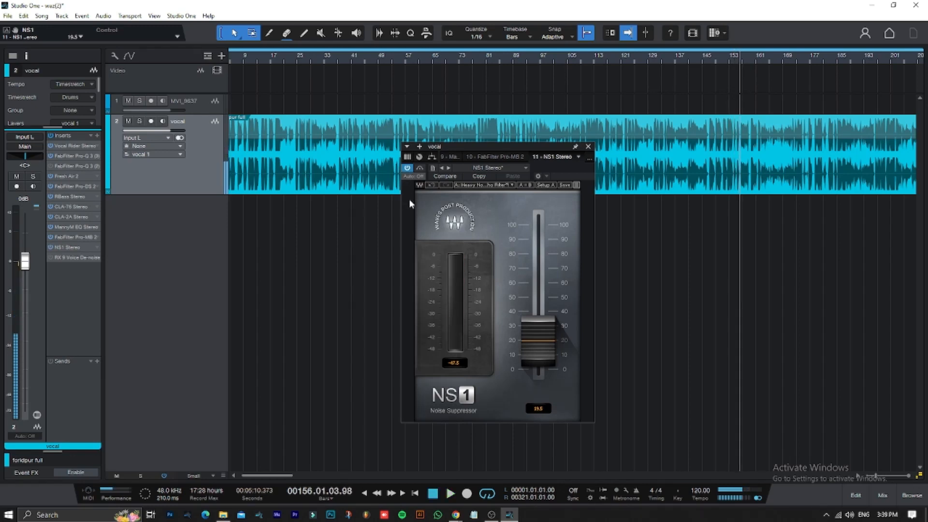
click(406, 168)
key(space)
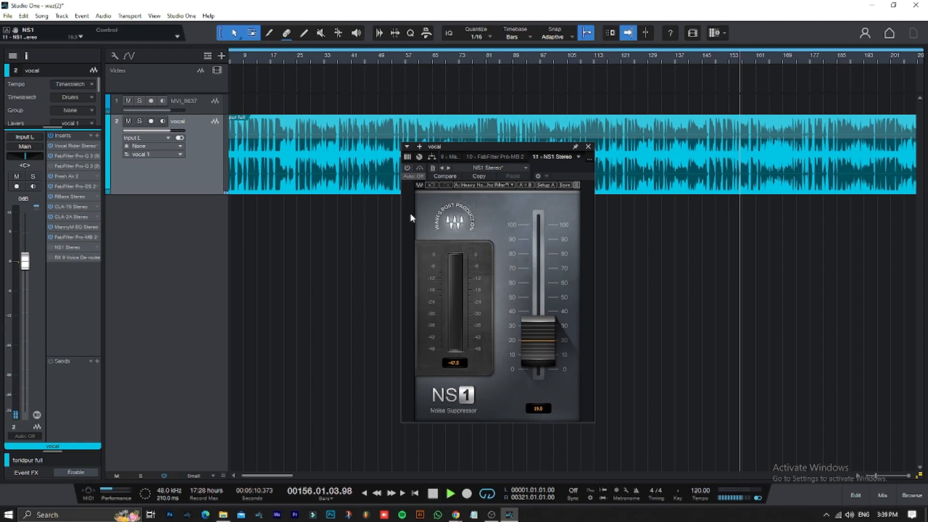
click(407, 168)
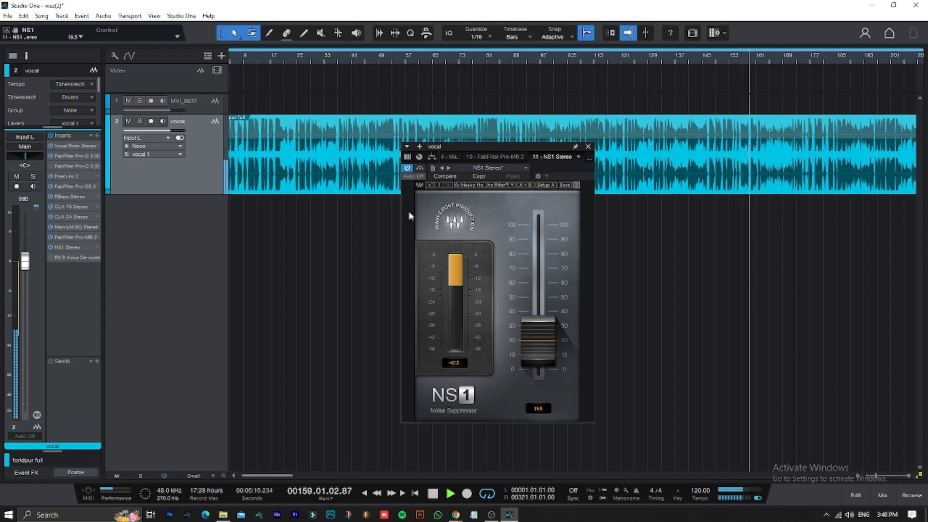
click(587, 147)
key(space)
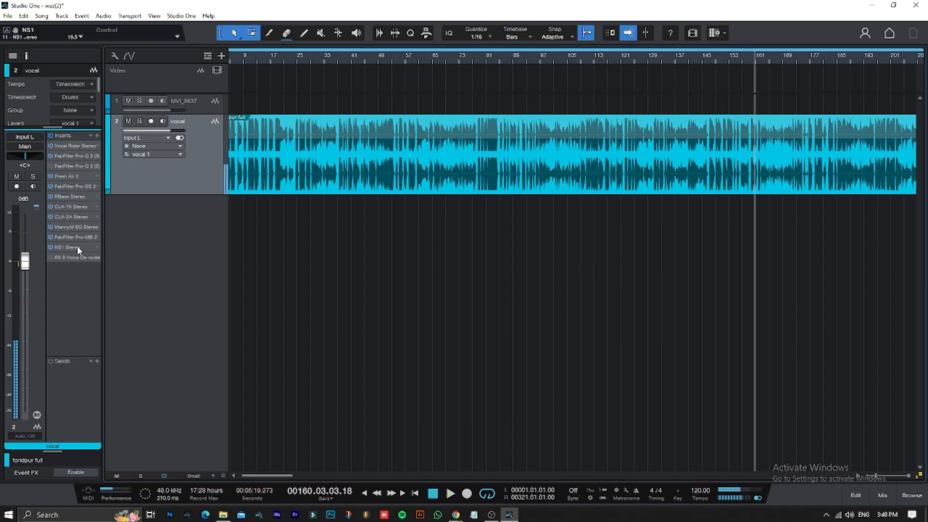
Step: Examine the NS1 fader setting and the RX 9 Voice De-noise plug-in on the vocal track, closing each
click(77, 246)
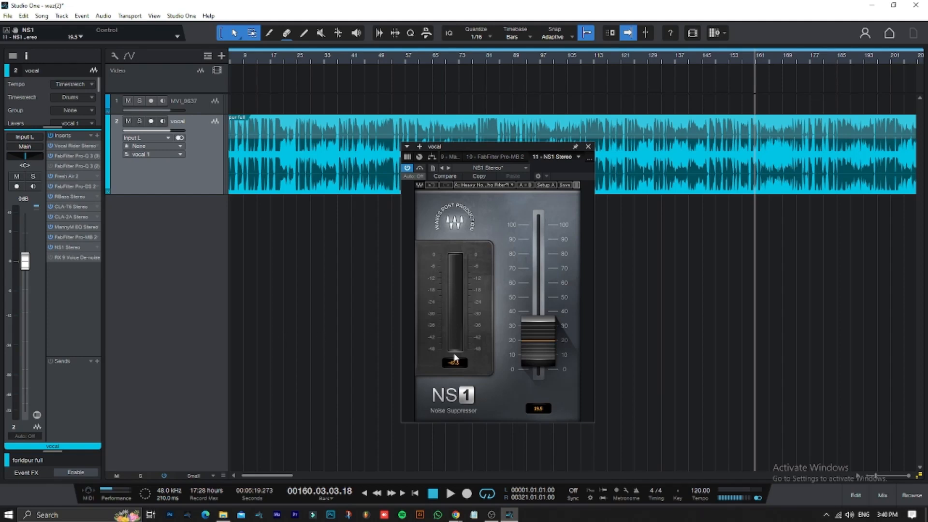
click(525, 346)
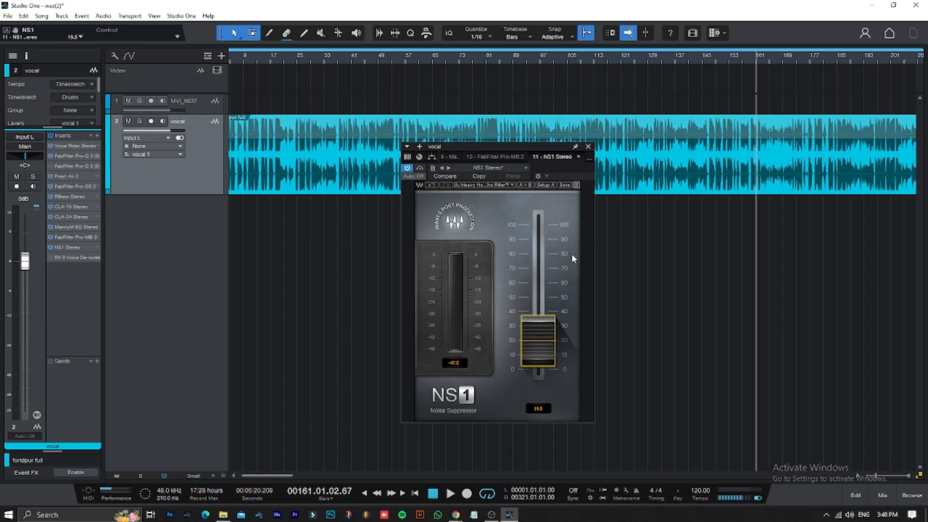
click(587, 147)
click(77, 258)
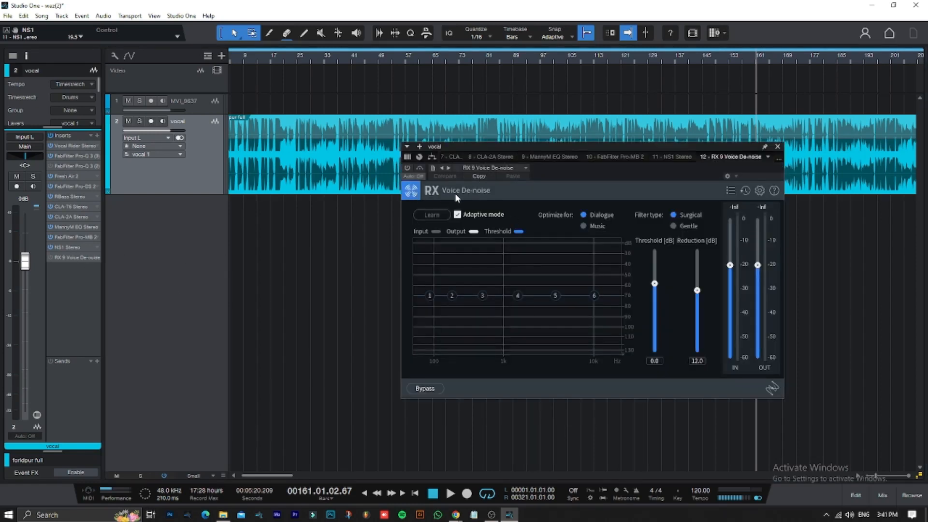
click(777, 147)
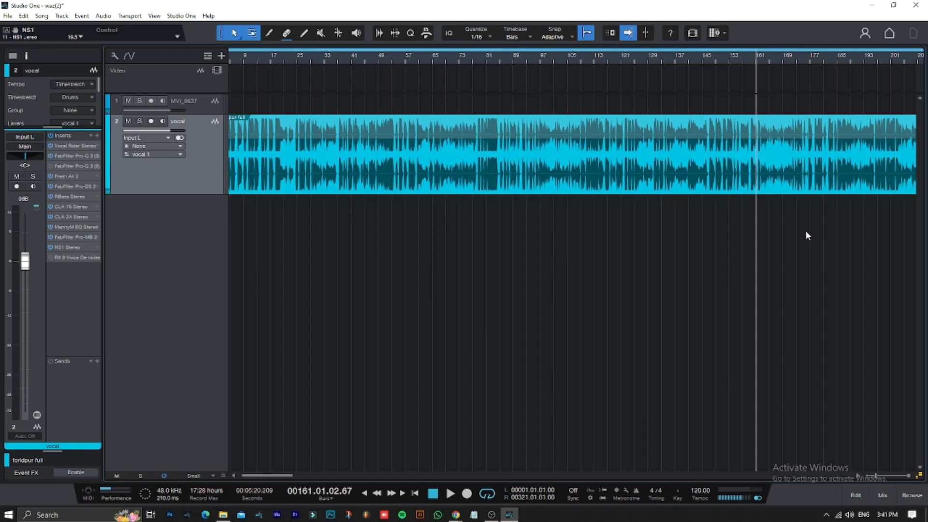
Step: Show the mixer and remove the FabFilter insert from the rev channel and the H-Delay insert from the del channel
click(882, 497)
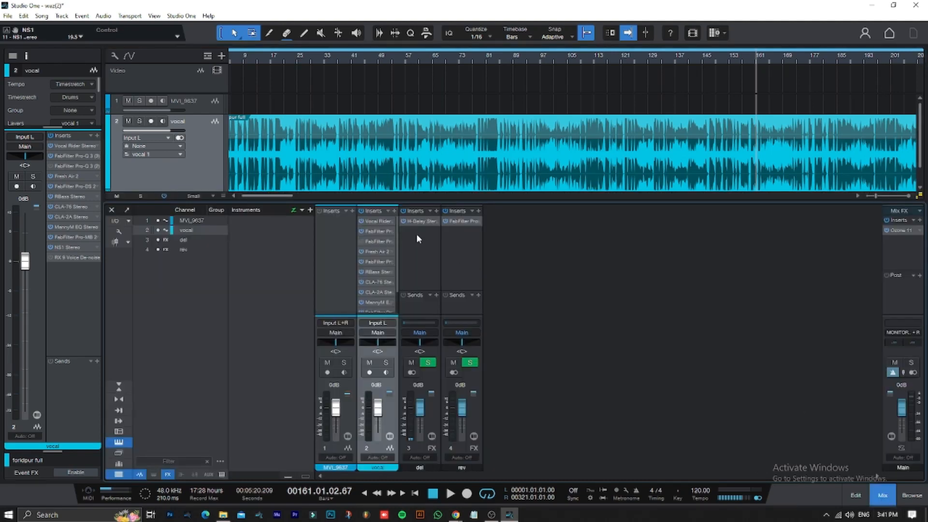
right_click(475, 220)
click(515, 336)
click(437, 220)
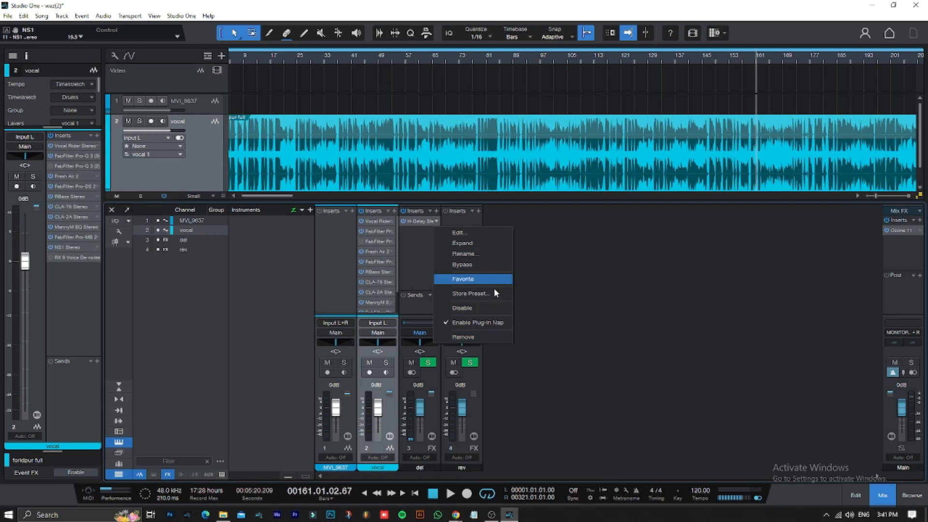
click(474, 335)
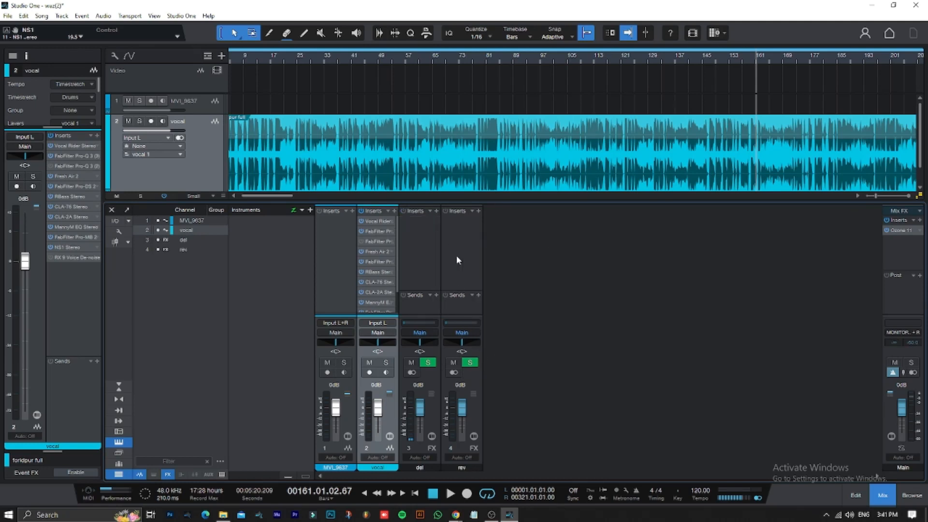
click(454, 242)
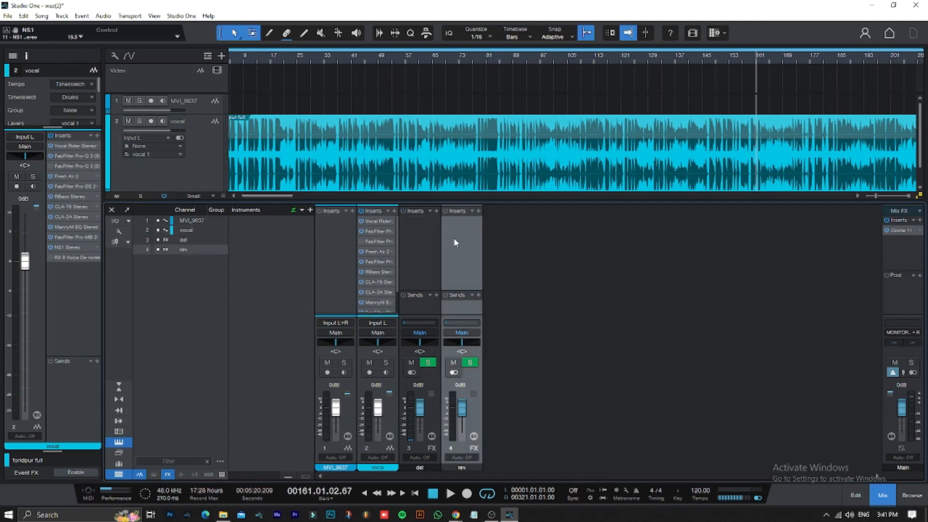
click(424, 225)
click(430, 210)
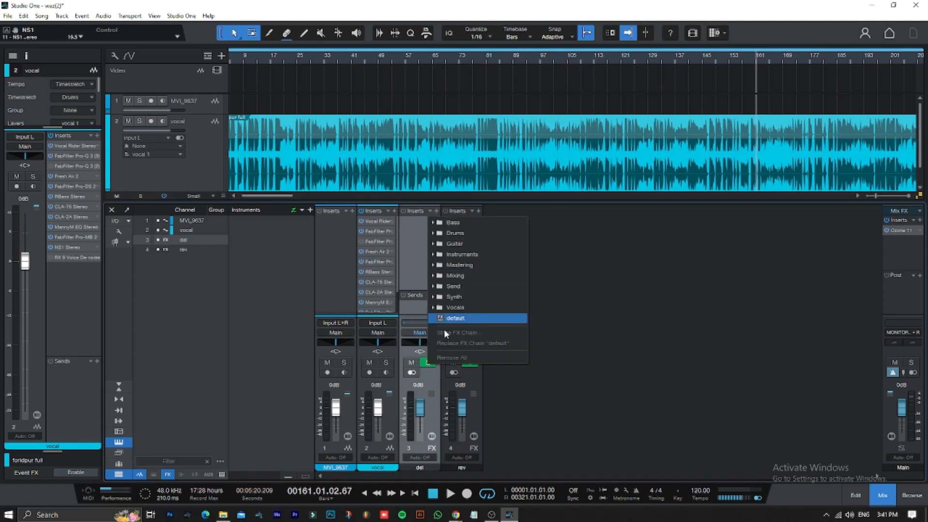
click(635, 326)
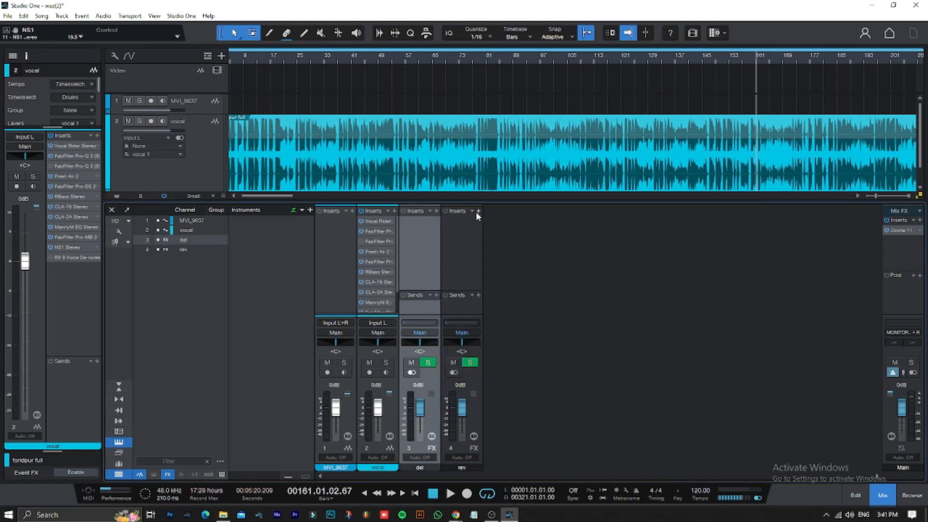
Step: Hide the rev and del effect channels in the mixer
click(466, 244)
right_click(469, 270)
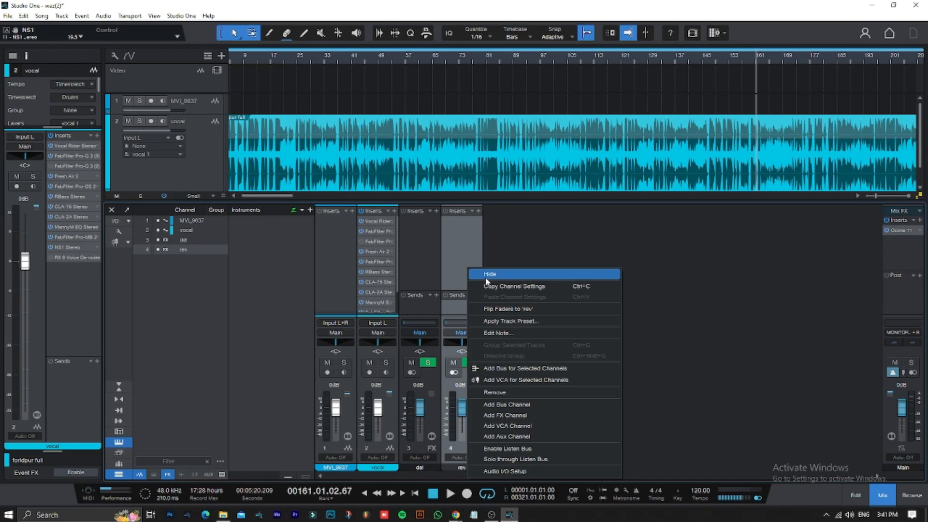
click(486, 279)
right_click(421, 259)
click(442, 261)
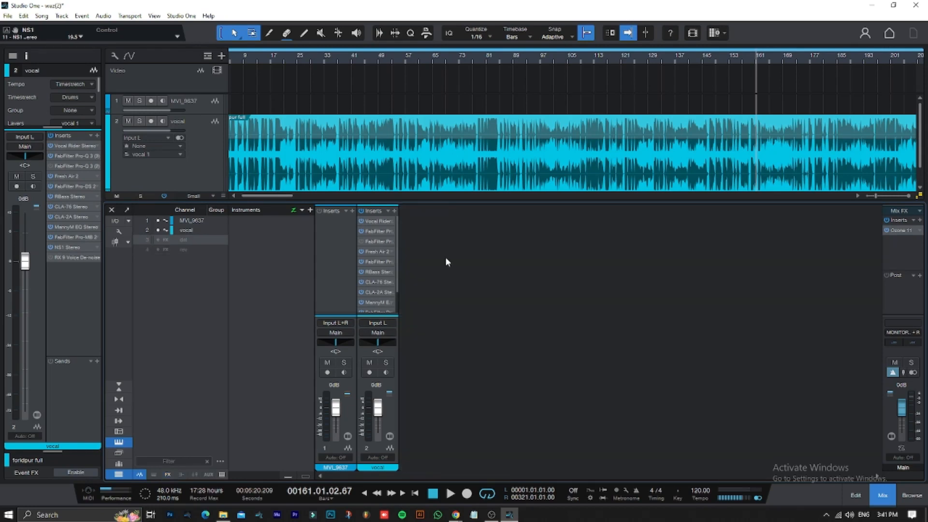
Step: Remove the hidden del and rev channels from the mixer's channel list
right_click(186, 242)
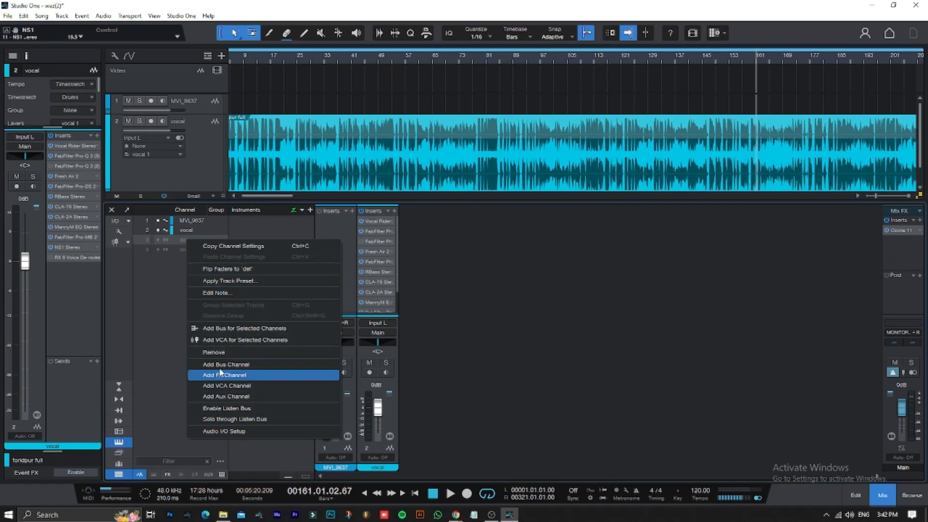
click(219, 352)
right_click(167, 239)
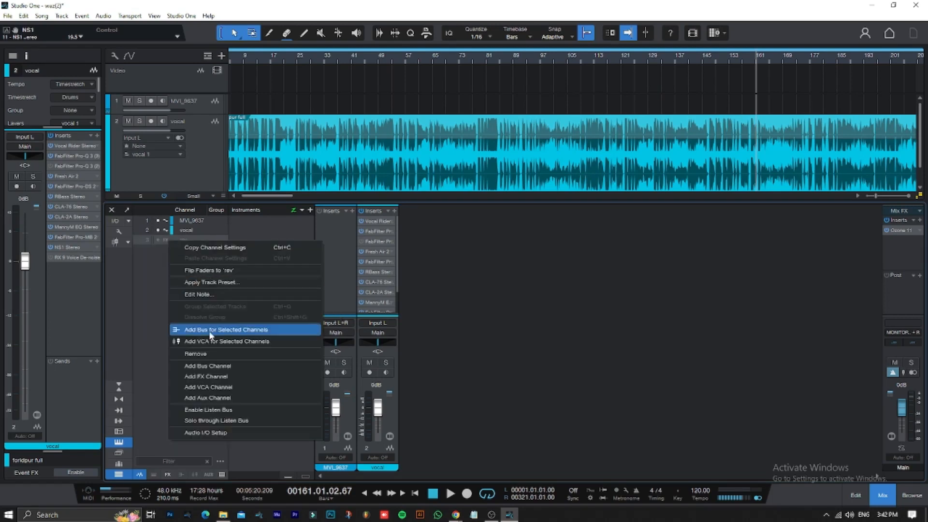
click(203, 352)
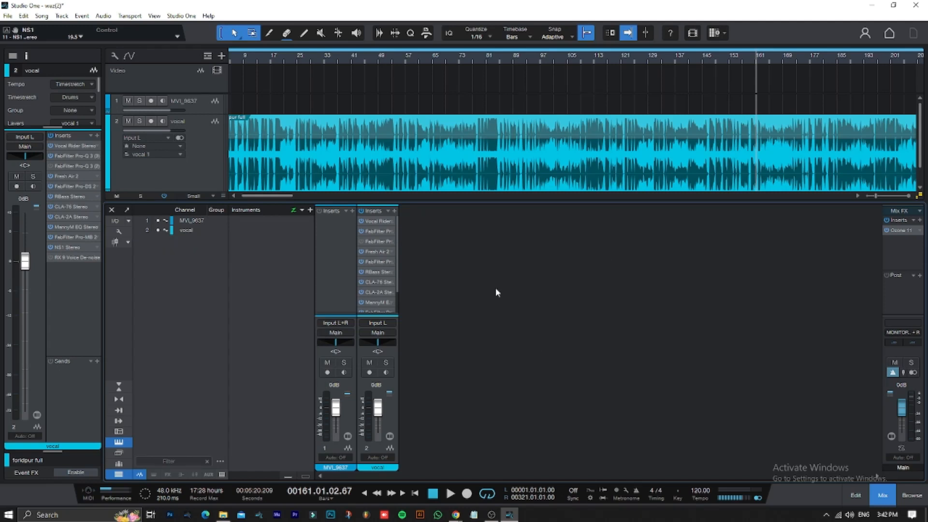
Step: Add a new FX channel to the mixer beside the vocal channel
click(883, 495)
click(884, 496)
right_click(491, 273)
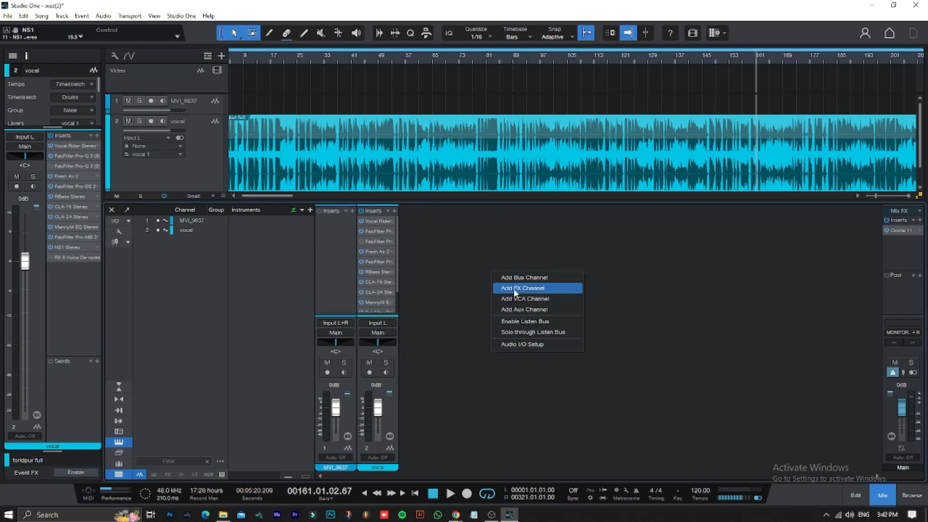
click(538, 289)
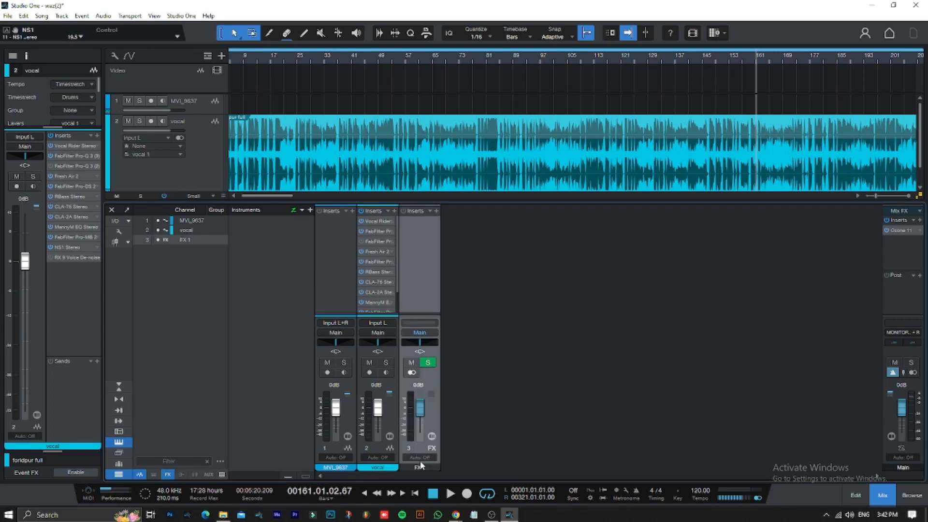
Step: Name the new FX channel "delay" and add a second FX channel named "rev"
text(delay)
key(Return)
right_click(551, 268)
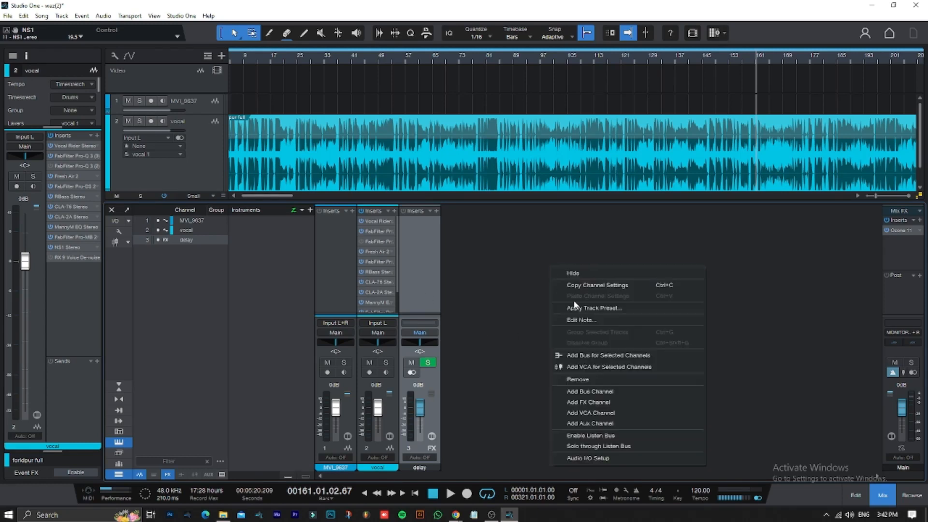
click(582, 403)
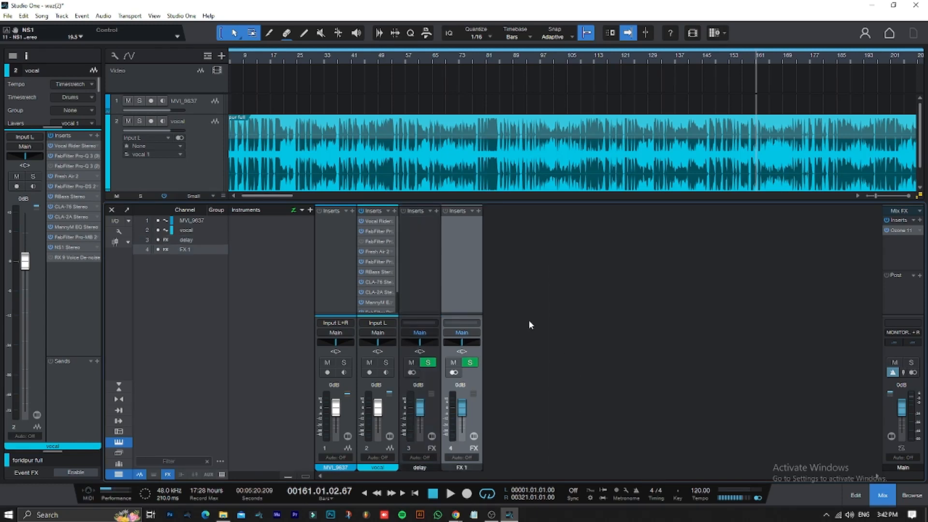
double_click(462, 468)
text(rev)
key(Return)
Step: Insert the H-Delay Stereo plug-in on the delay channel and place its window clear of the channel list
click(411, 287)
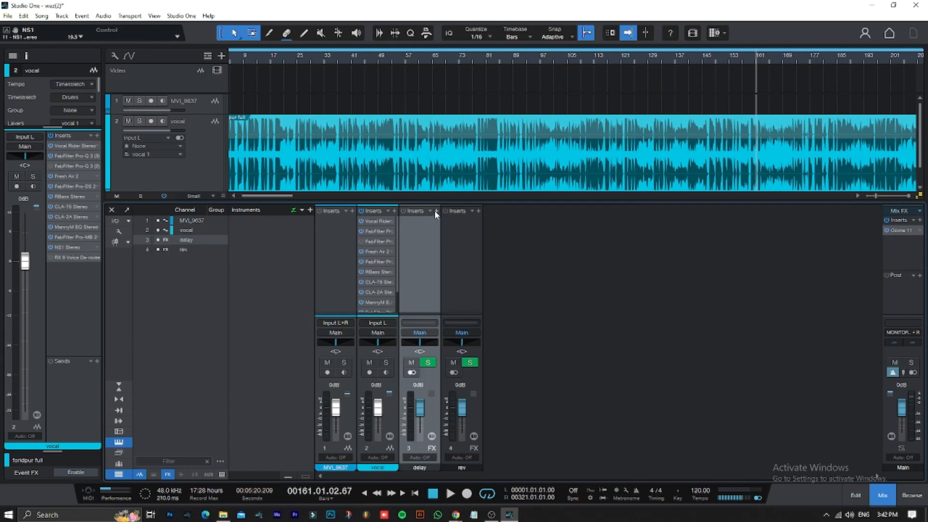
click(436, 211)
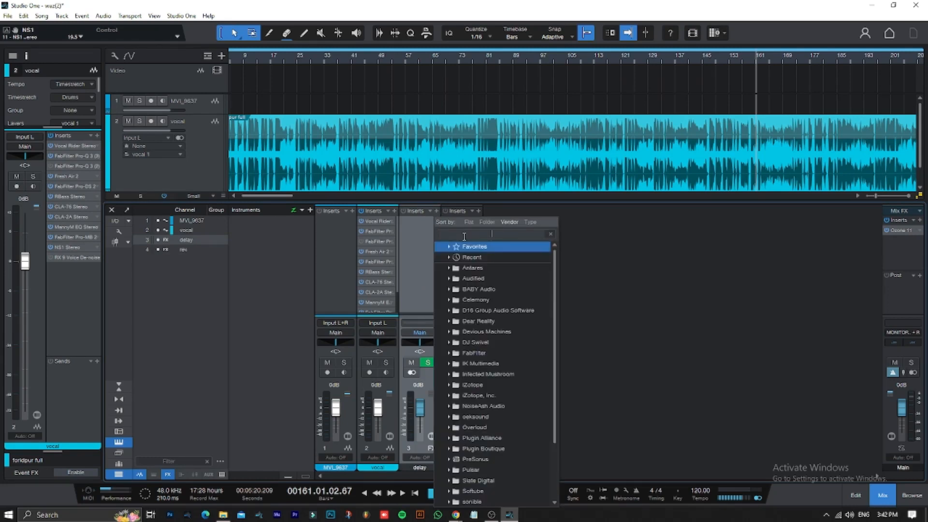
text(rx de)
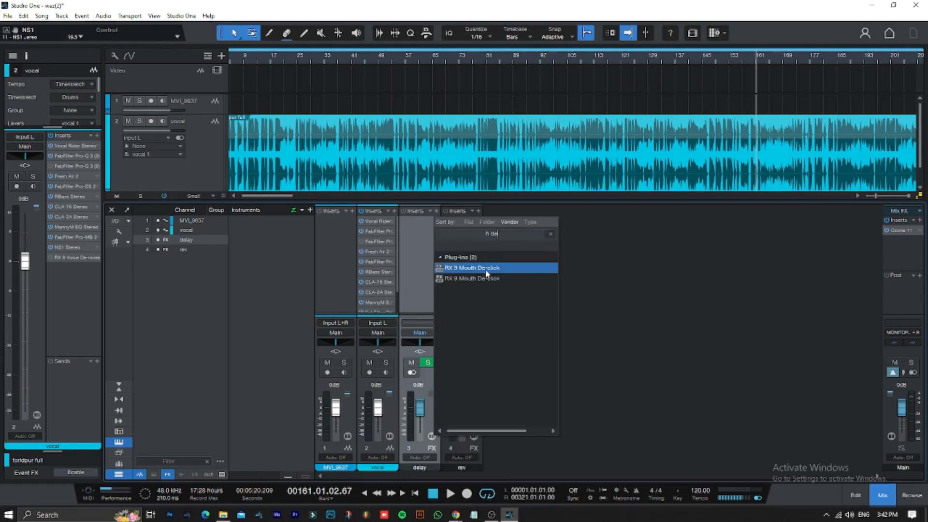
key(BackSpace)
key(BackSpace)
key(BackSpace)
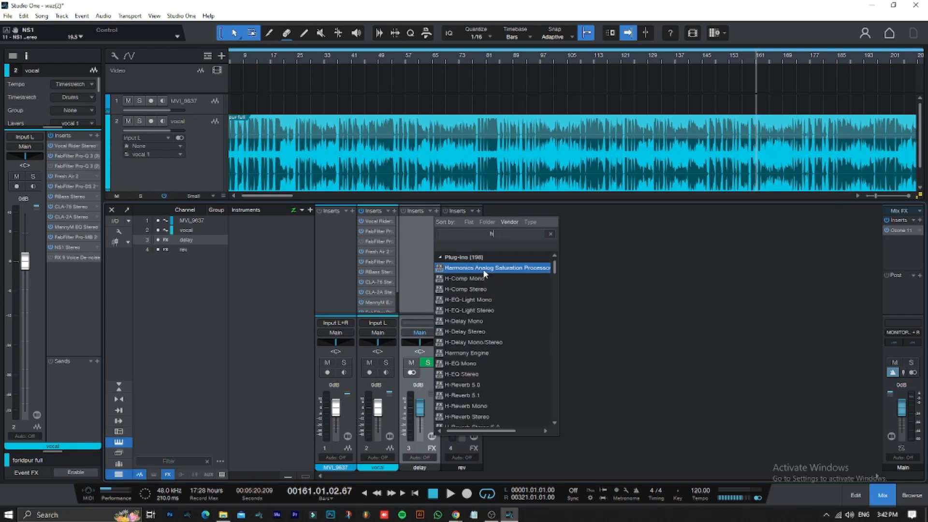
click(457, 333)
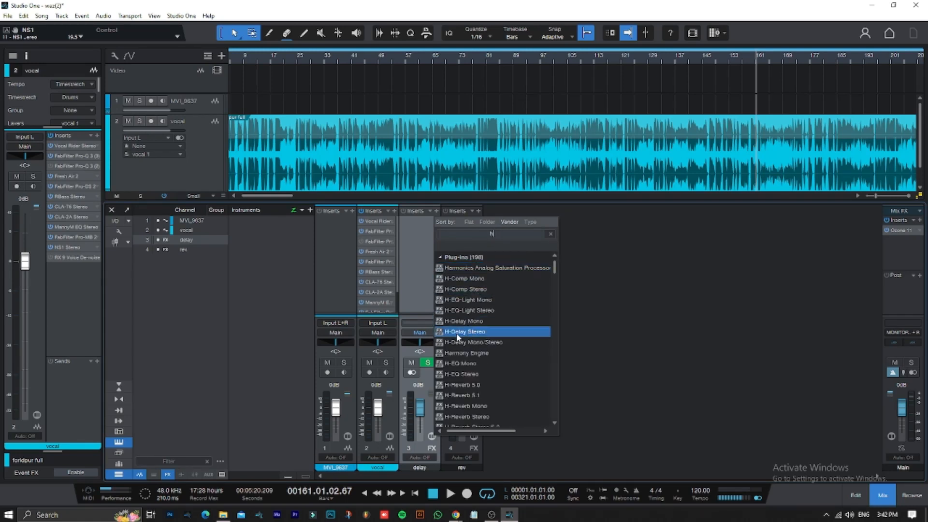
double_click(472, 333)
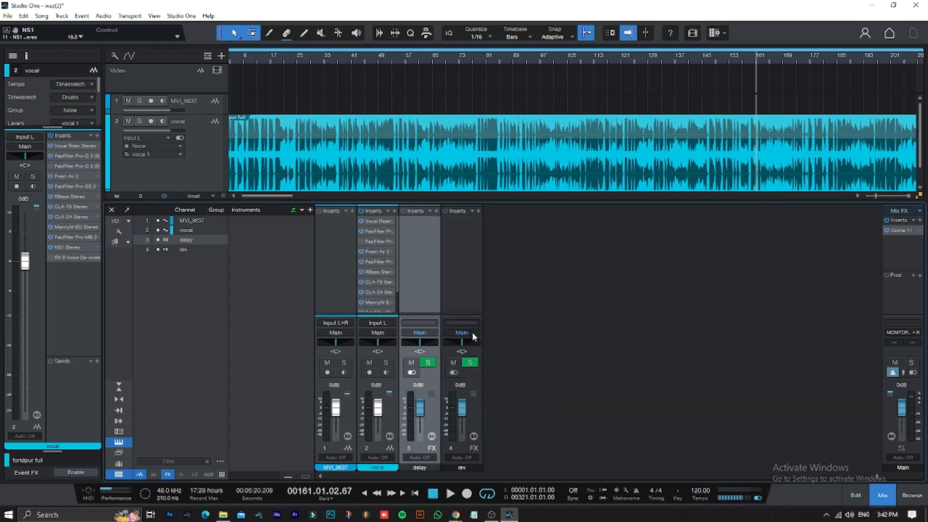
drag(549, 150, 576, 188)
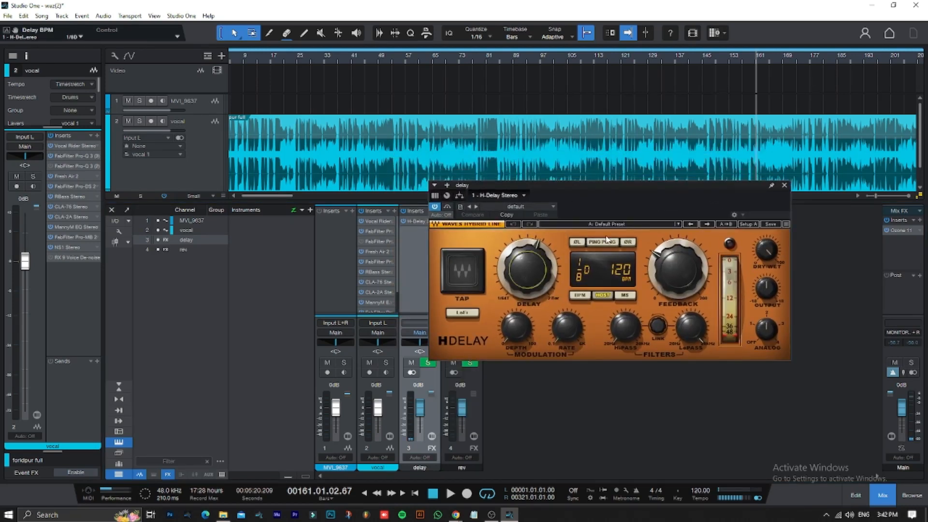
Step: Turn on left and right phase inversion in H-Delay and set the delay time to 1/4
click(576, 242)
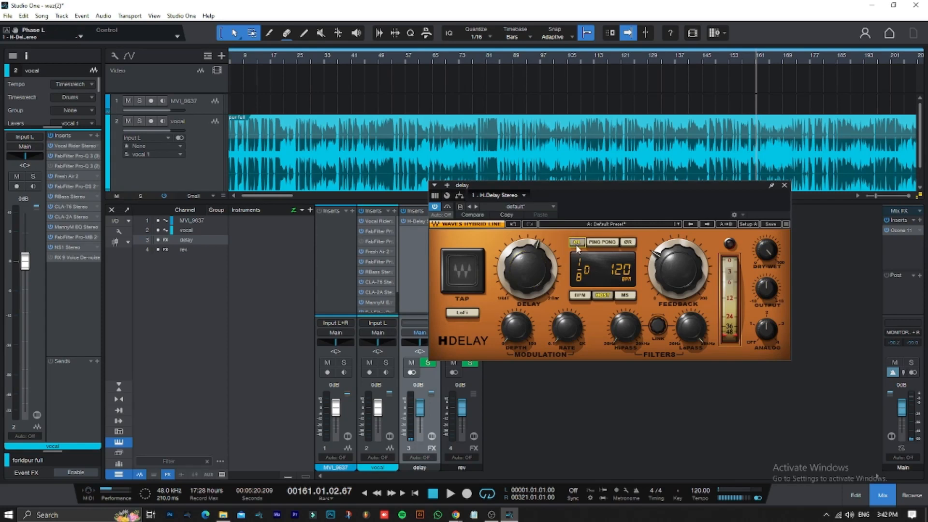
click(603, 243)
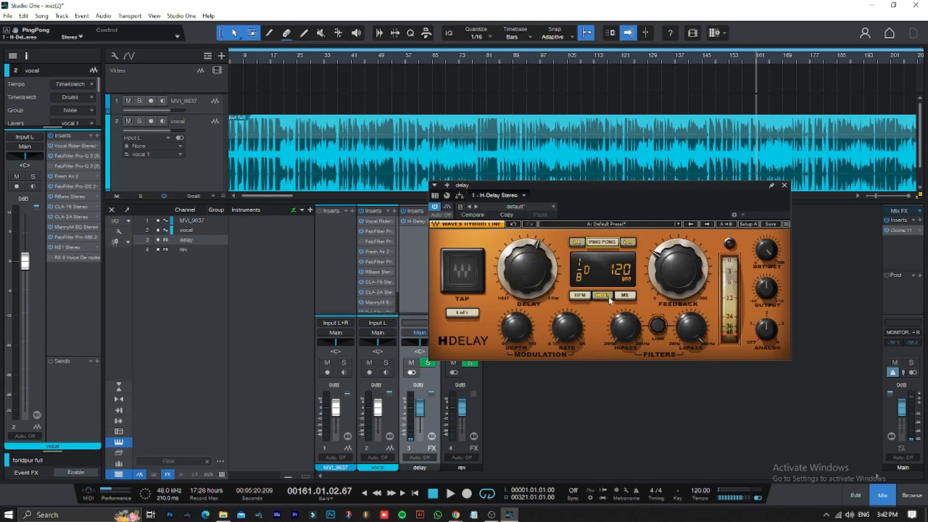
mouse_move(499, 277)
mouse_down()
mouse_move(499, 286)
mouse_move(511, 278)
mouse_up()
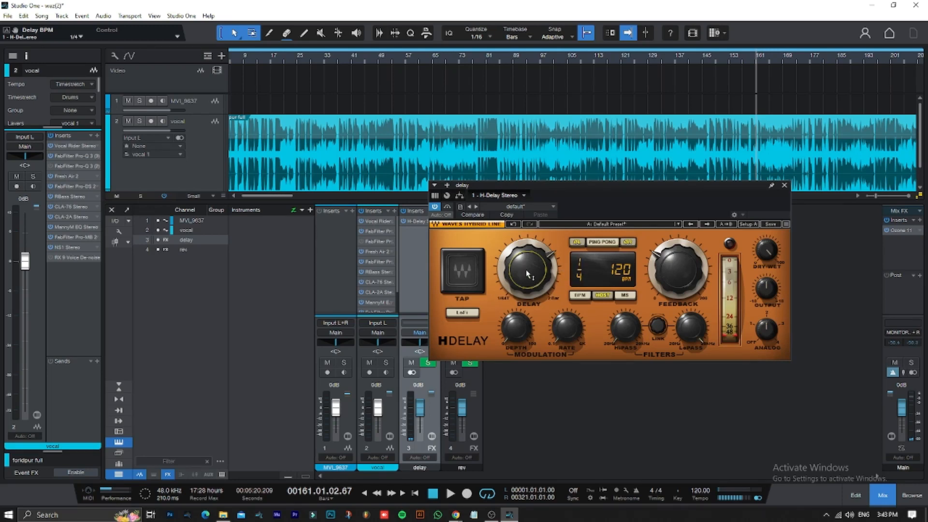
drag(519, 277, 519, 275)
Step: Set the H-Delay feedback to 16 with the LoPass filter off, and close the plug-in window
click(692, 327)
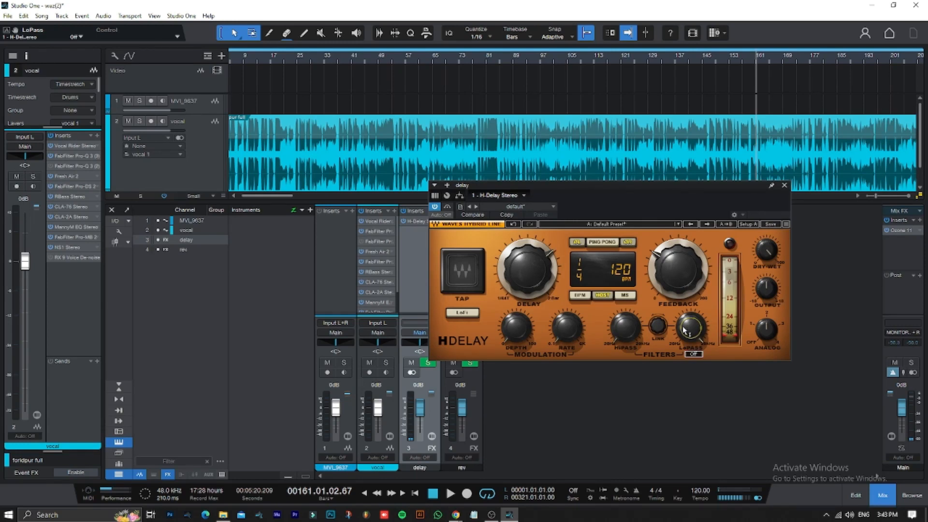
mouse_move(688, 330)
mouse_down()
mouse_move(688, 347)
mouse_move(687, 329)
mouse_up()
mouse_move(704, 329)
drag(676, 285, 675, 302)
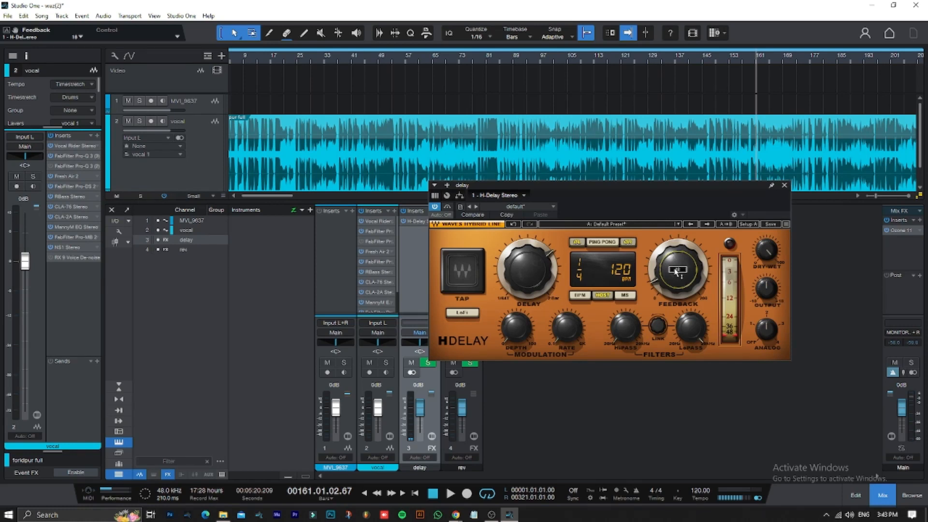
click(784, 186)
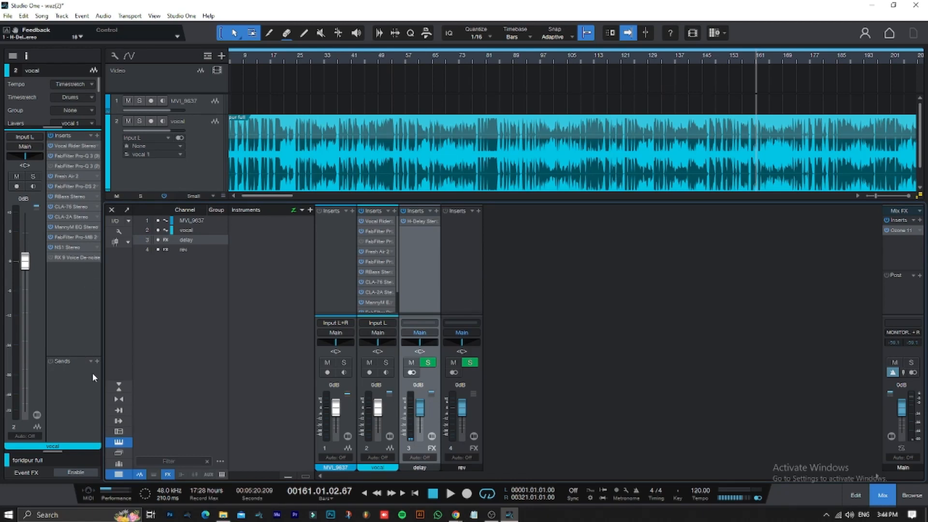
Step: Add a send from the vocal channel to the delay channel and set its level to -15 dB
click(97, 361)
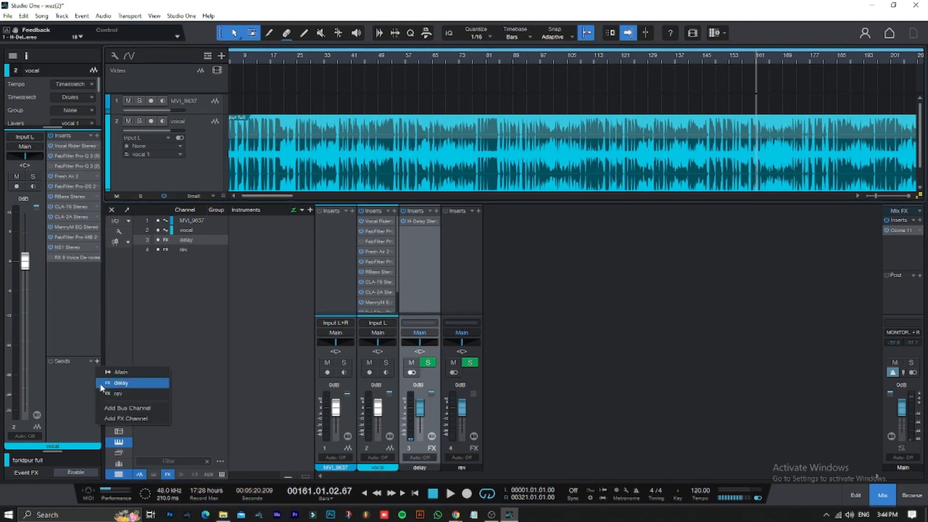
click(119, 383)
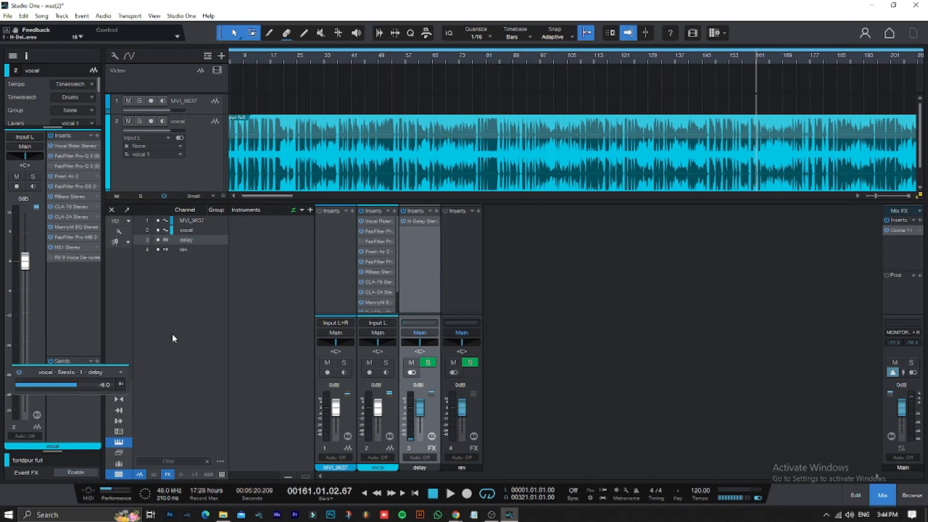
click(76, 381)
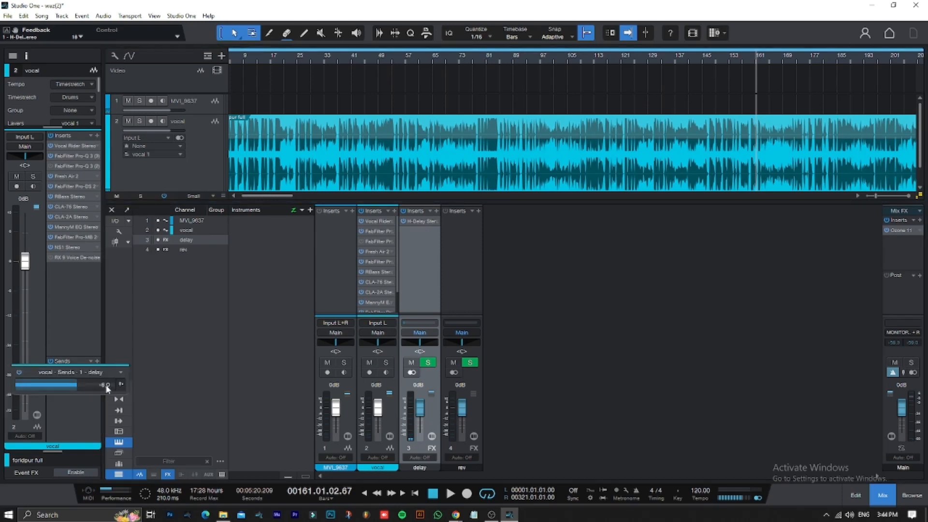
drag(101, 385, 114, 386)
key(BackSpace)
text(-15)
key(Return)
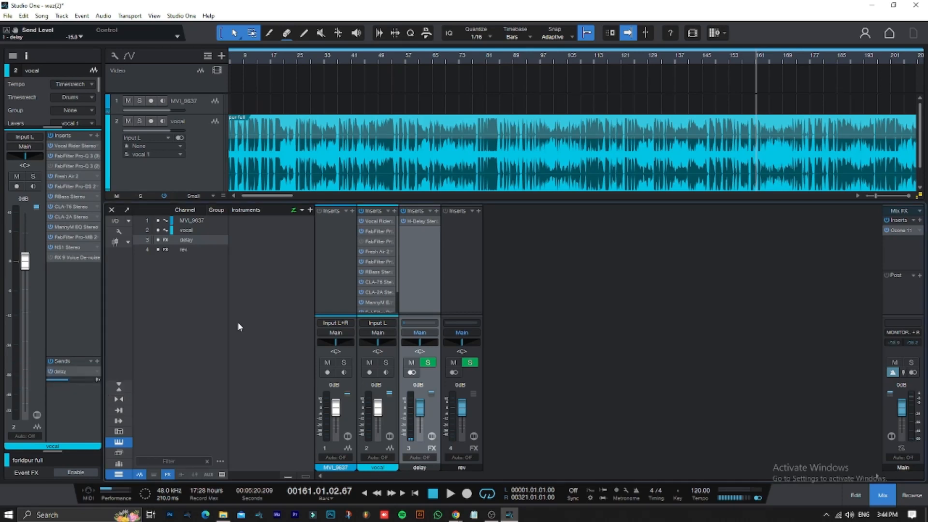
Step: Play the vocal and switch its delay send off and on to compare the sound
key(space)
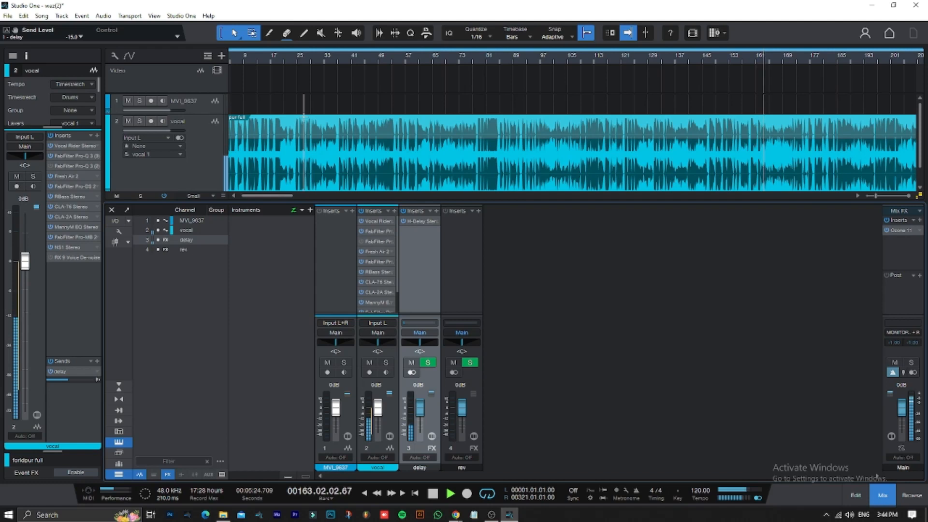
click(50, 371)
click(51, 371)
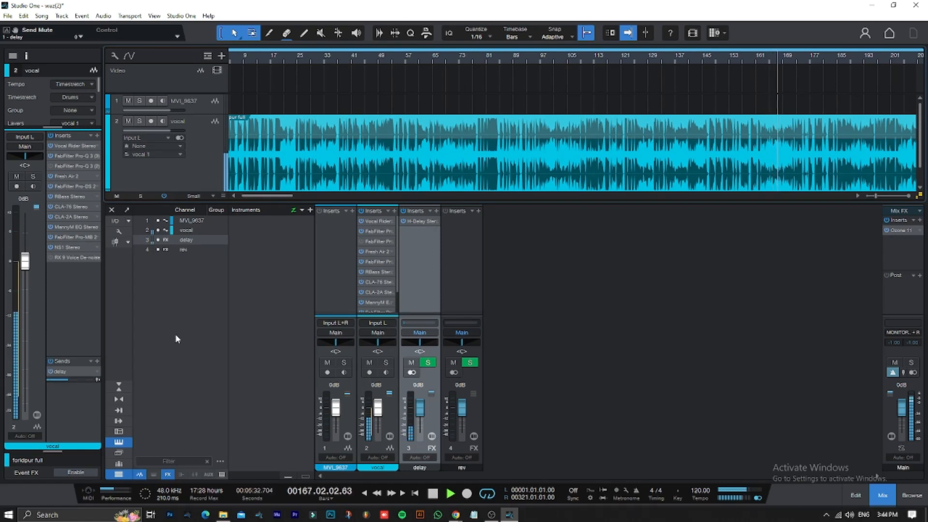
Step: Set the LoPass filter of the delay channel's H-Delay to about 5.40 kHz while auditioning the vocal, and close the plug-in
double_click(65, 373)
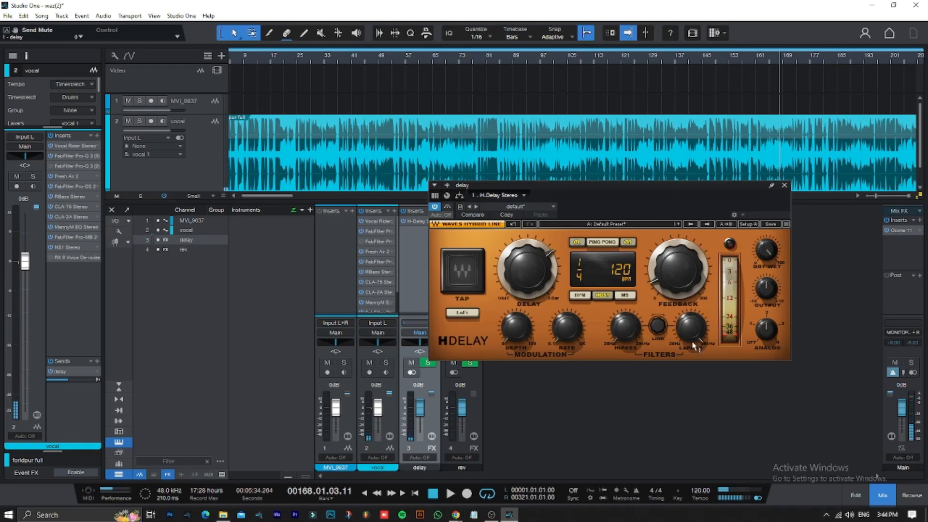
drag(700, 345, 701, 360)
drag(691, 327, 690, 340)
key(space)
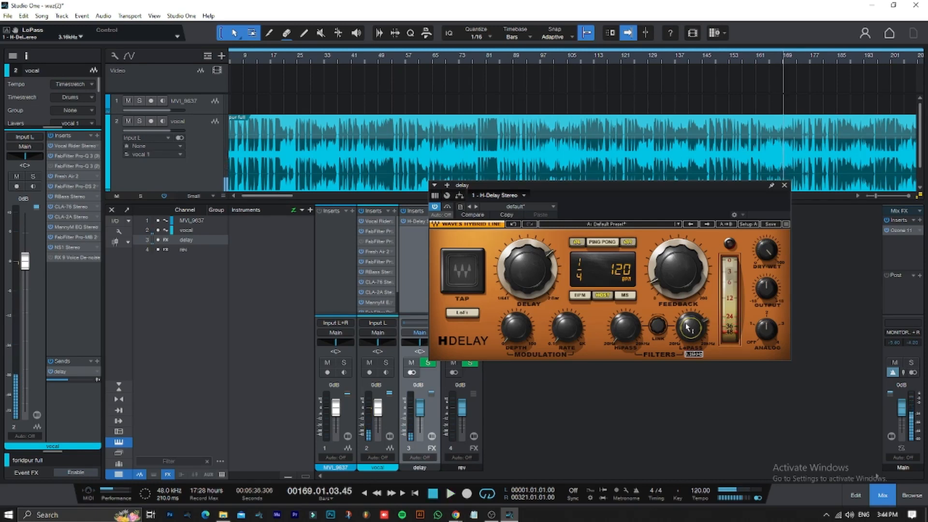
drag(688, 327, 691, 329)
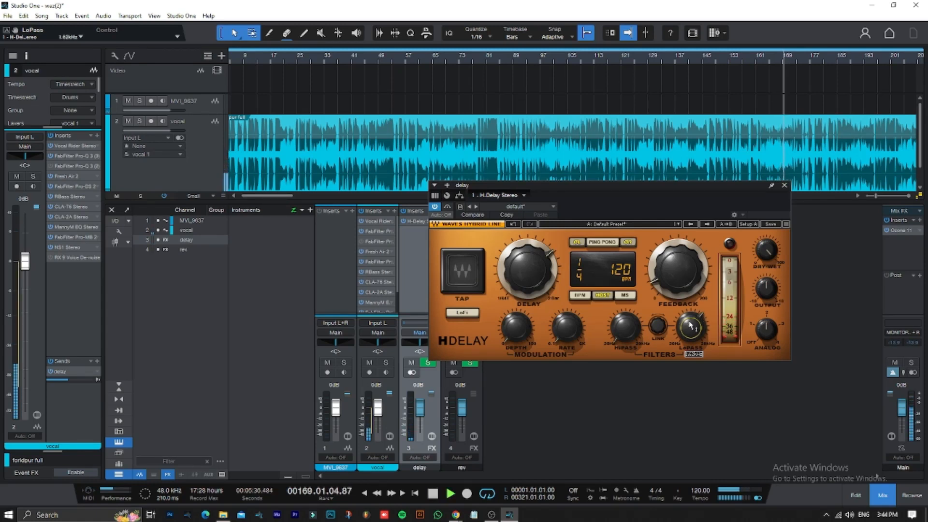
key(space)
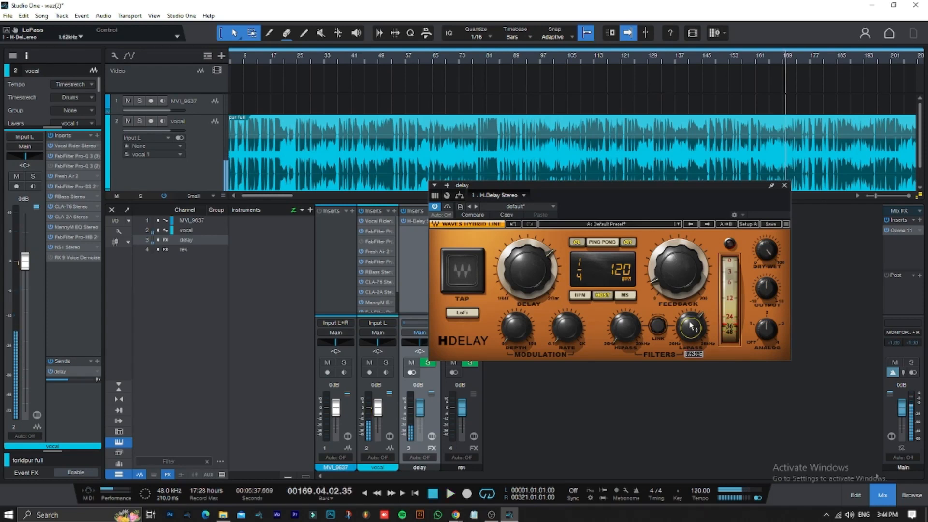
mouse_move(691, 326)
mouse_down()
mouse_move(691, 313)
mouse_move(691, 332)
mouse_up()
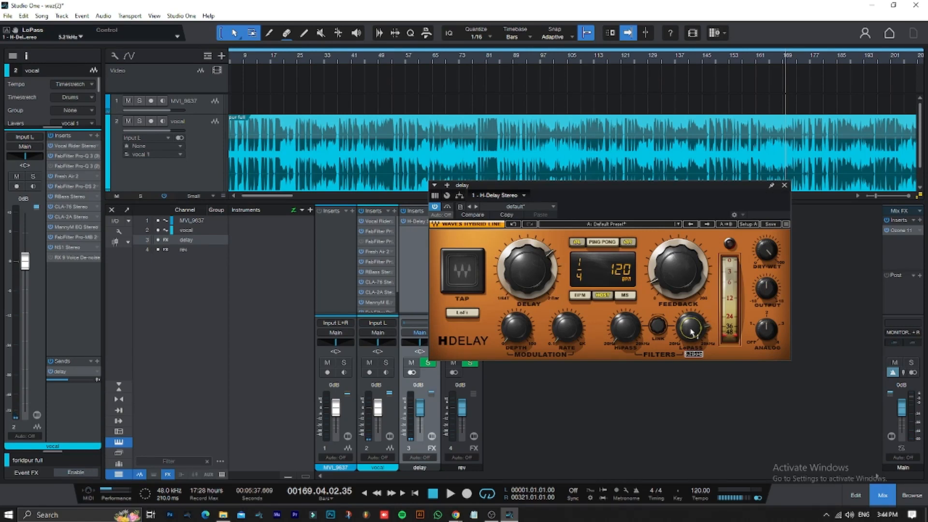
mouse_move(692, 332)
mouse_down()
mouse_move(692, 355)
mouse_move(692, 326)
mouse_up()
key(space)
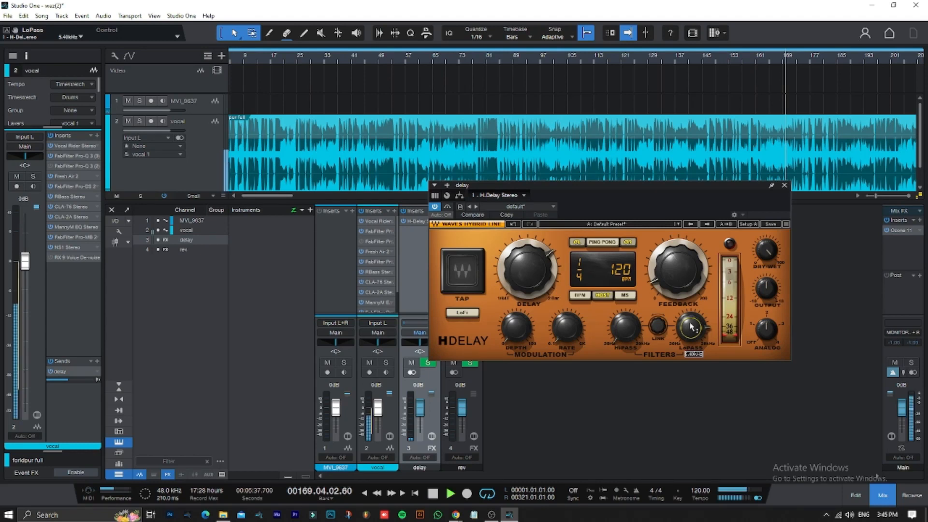
click(784, 186)
key(space)
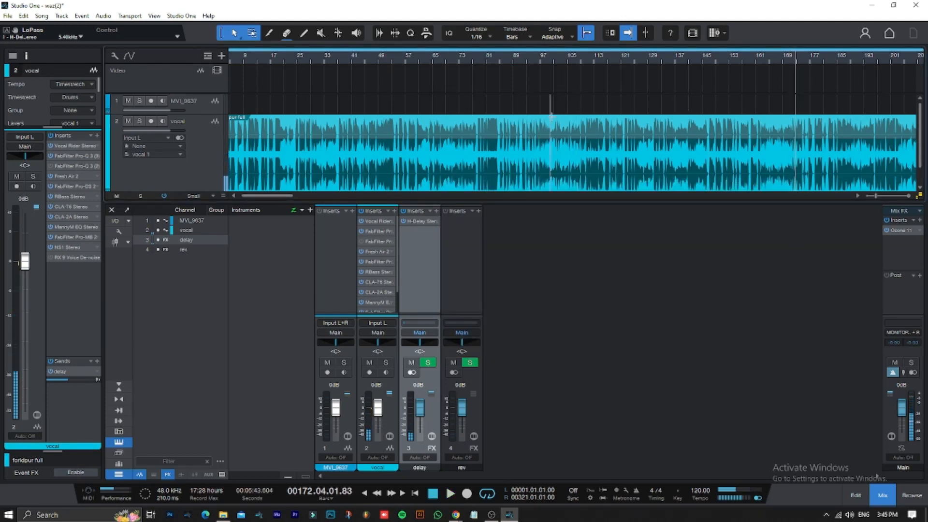
Step: Lower the vocal's delay send level to -18 dB and play the song briefly to hear it
click(63, 378)
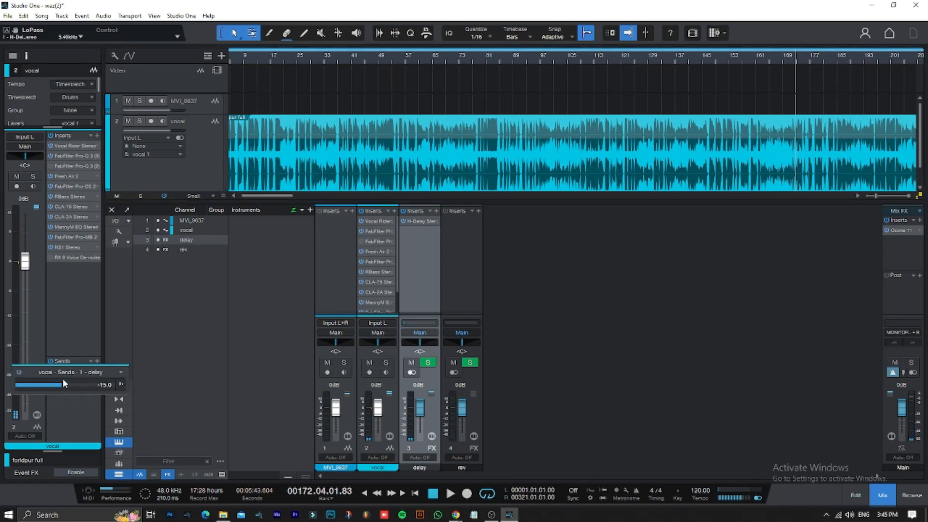
click(102, 384)
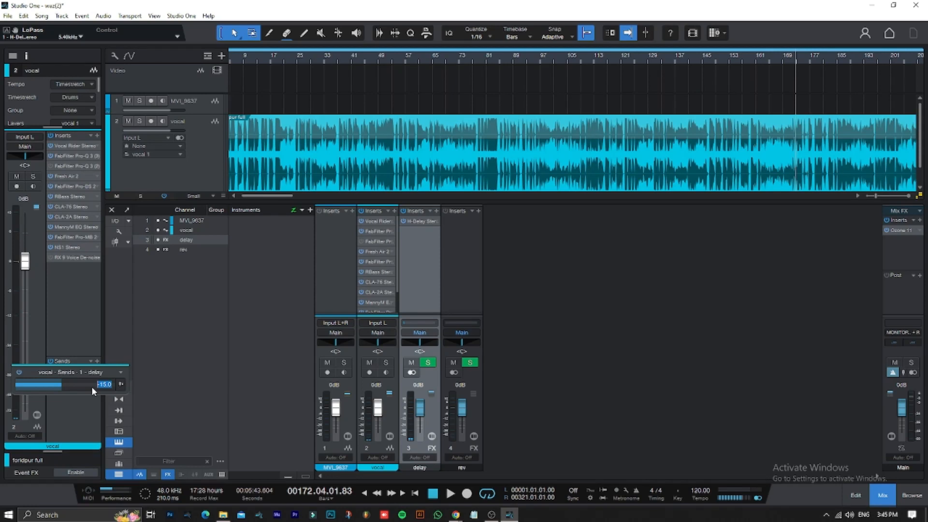
text(-18)
key(Return)
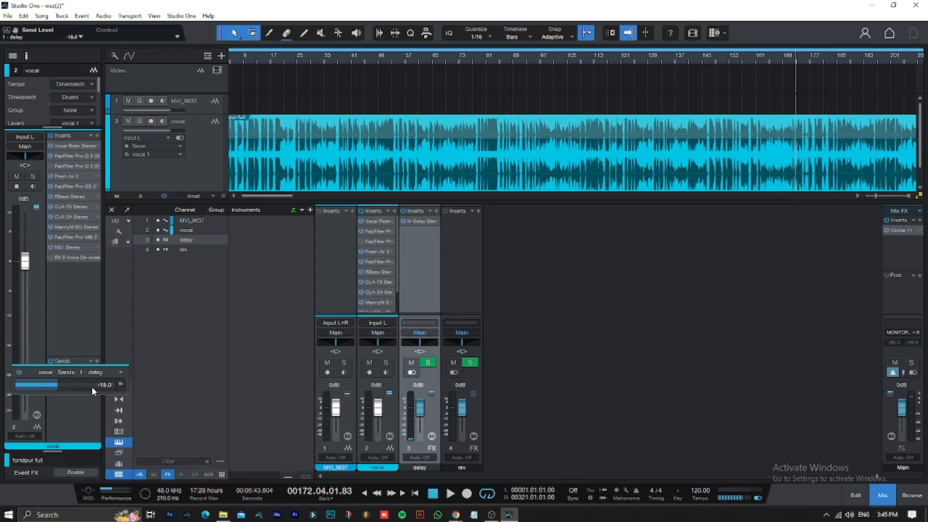
key(space)
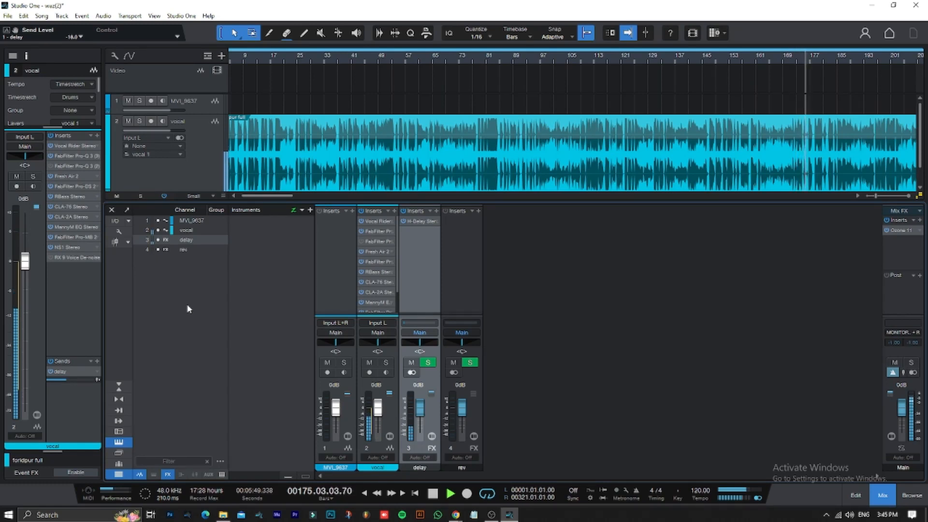
key(space)
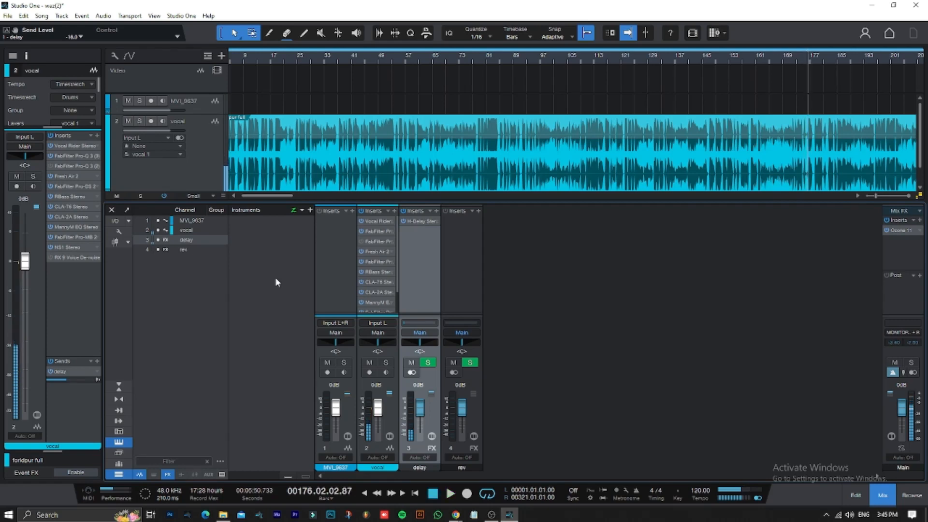
Step: Reopen H-Delay on the delay channel to review its settings, and close it again
click(418, 223)
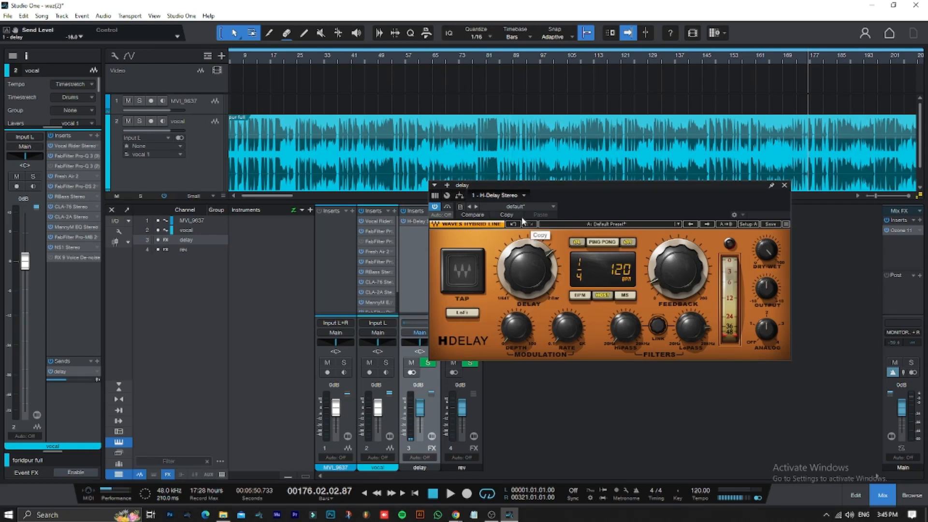
click(491, 514)
click(491, 514)
click(784, 186)
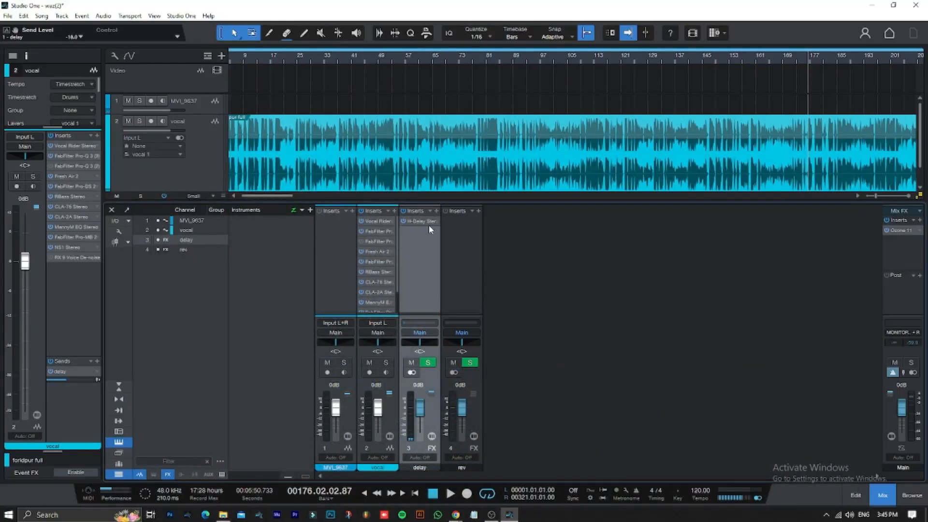
Step: Search the plug-in list for "pro" and insert FabFilter Pro-R on the rev FX channel, moving its window clear
click(477, 211)
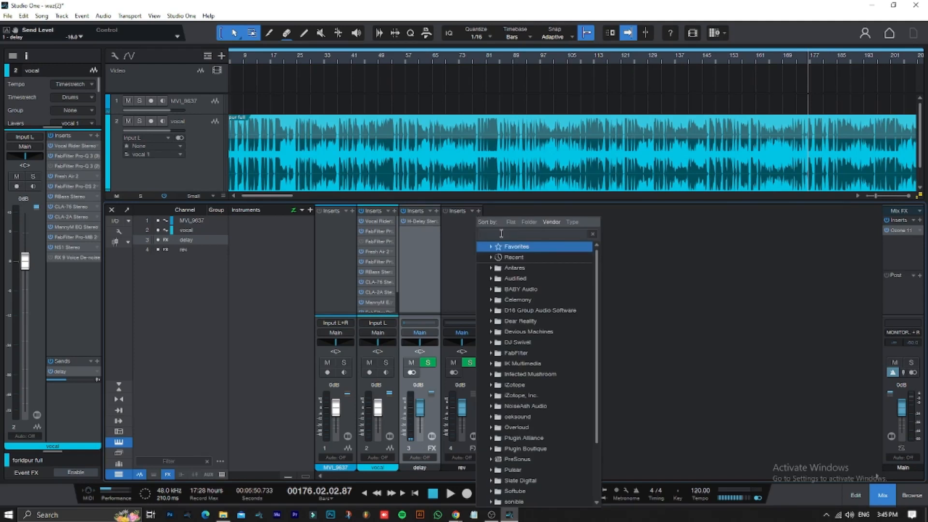
click(712, 253)
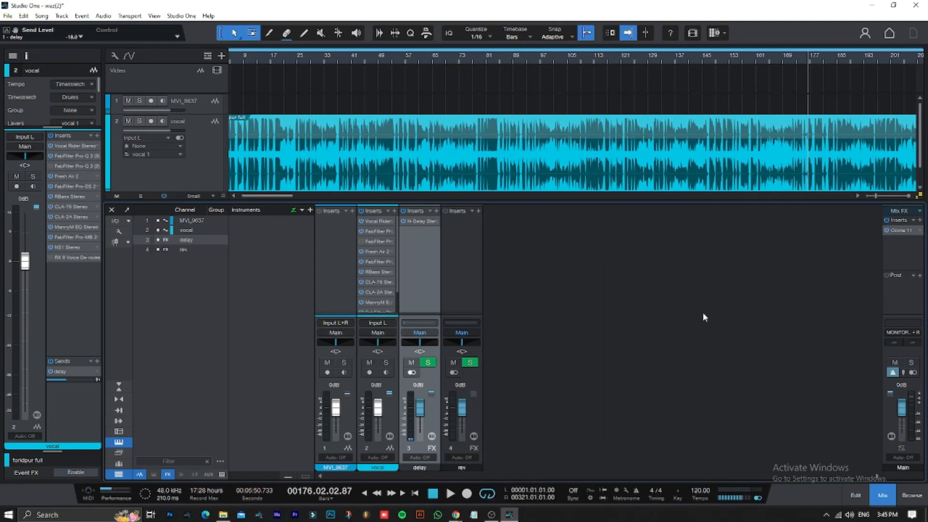
click(478, 211)
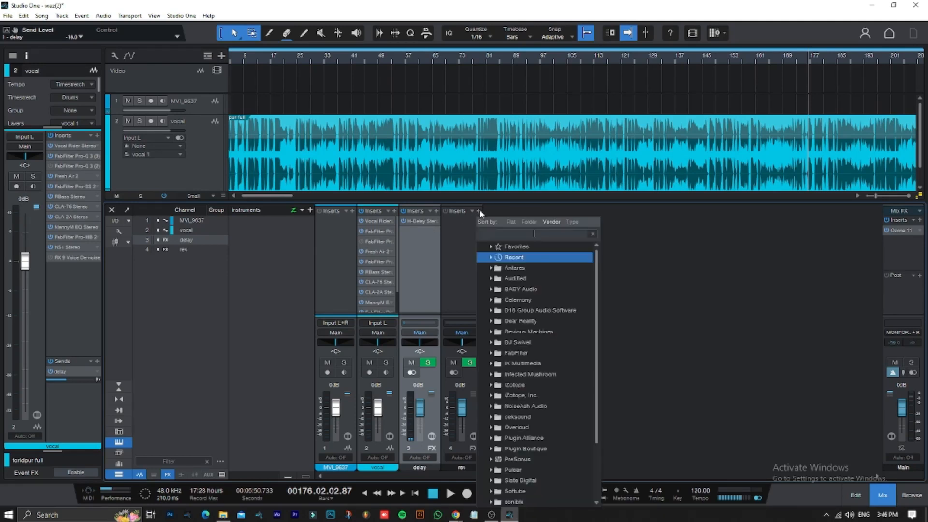
click(515, 234)
text(pro)
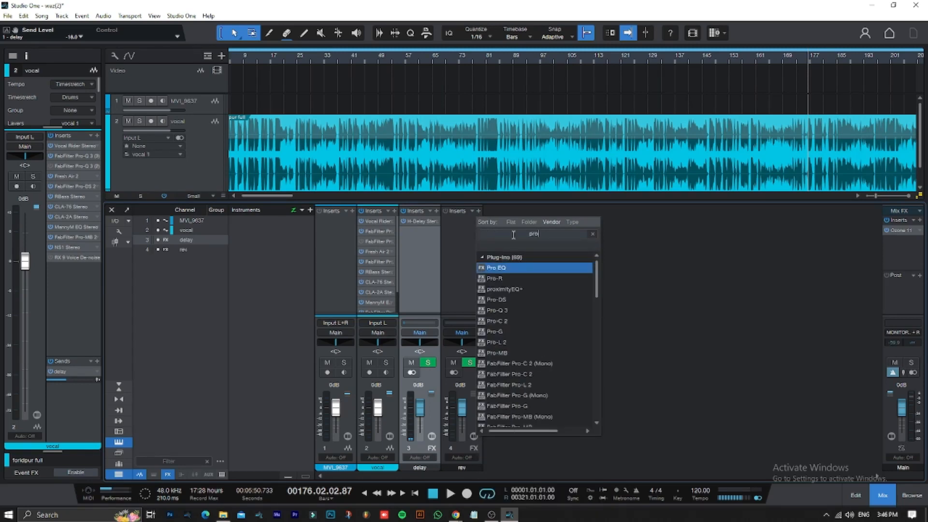
double_click(496, 279)
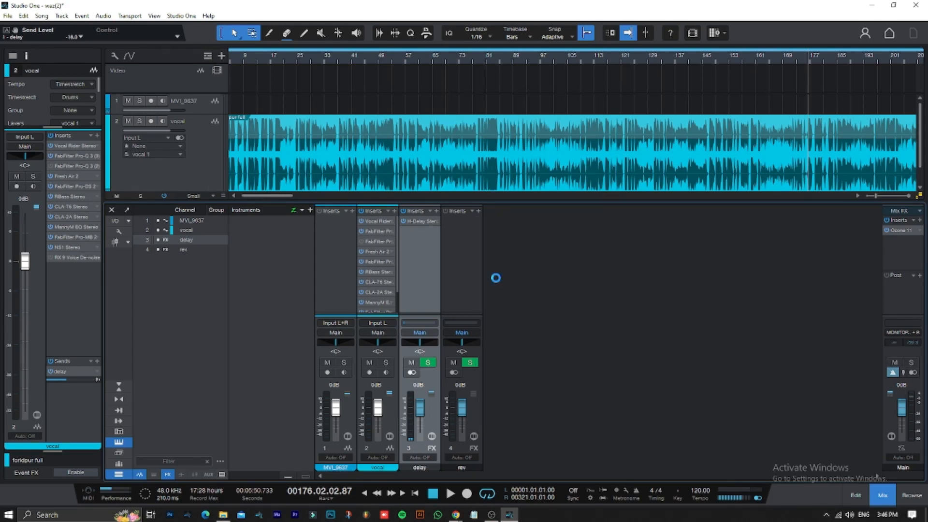
drag(563, 186, 481, 137)
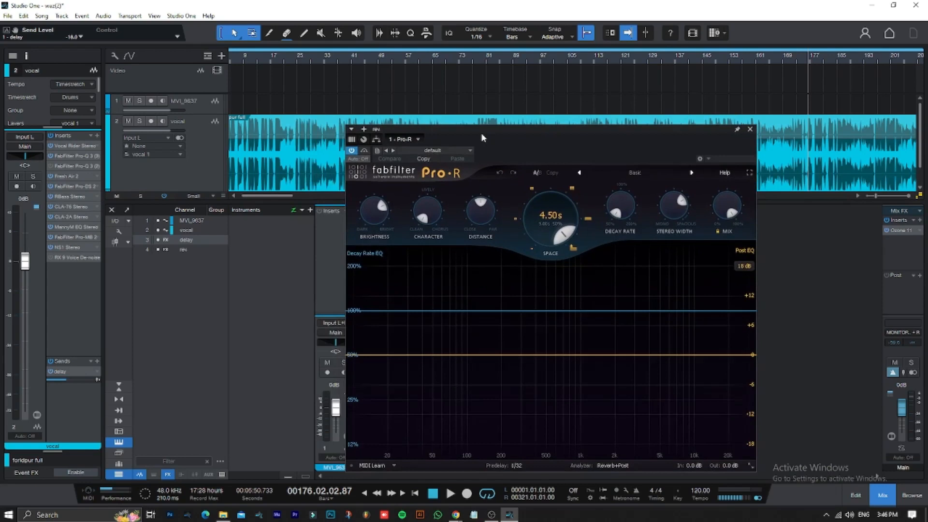
Step: Try the Choir Bright Hall preset in Pro-R and switch back to the Basic preset
click(635, 173)
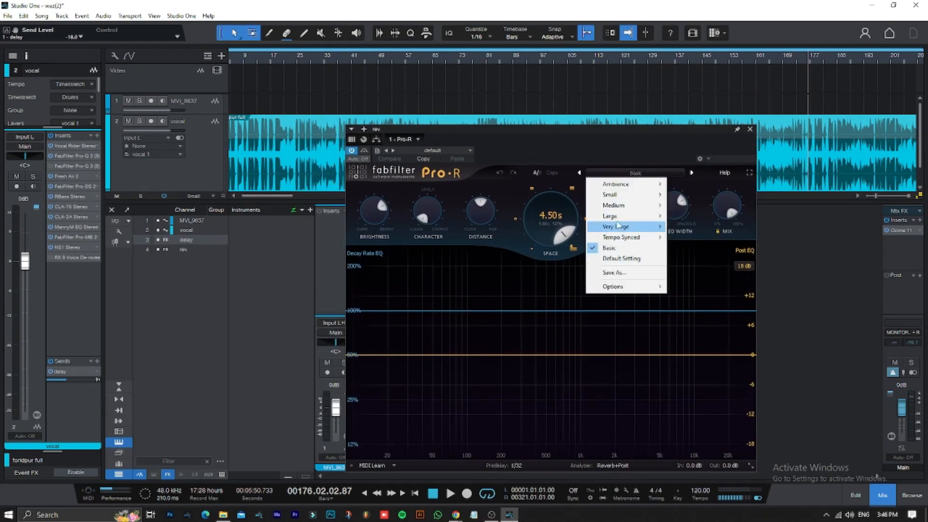
mouse_move(618, 225)
click(715, 168)
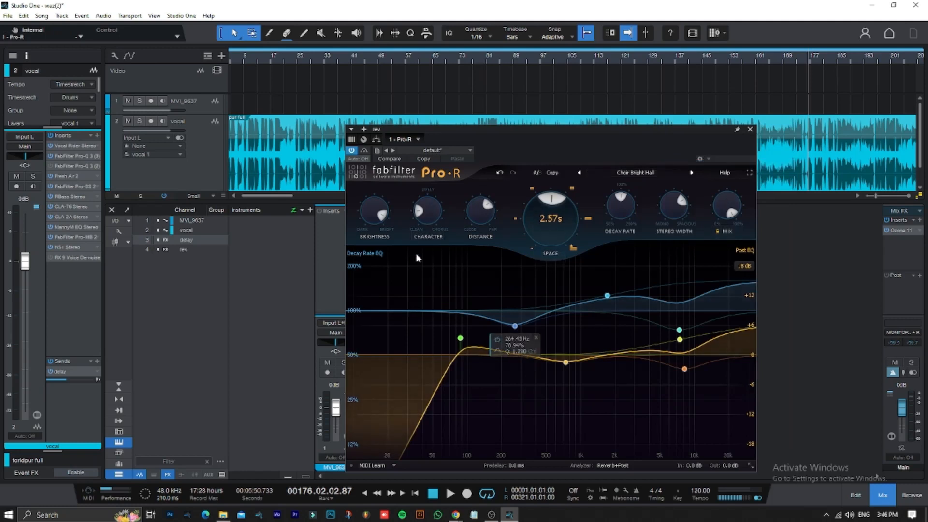
click(641, 175)
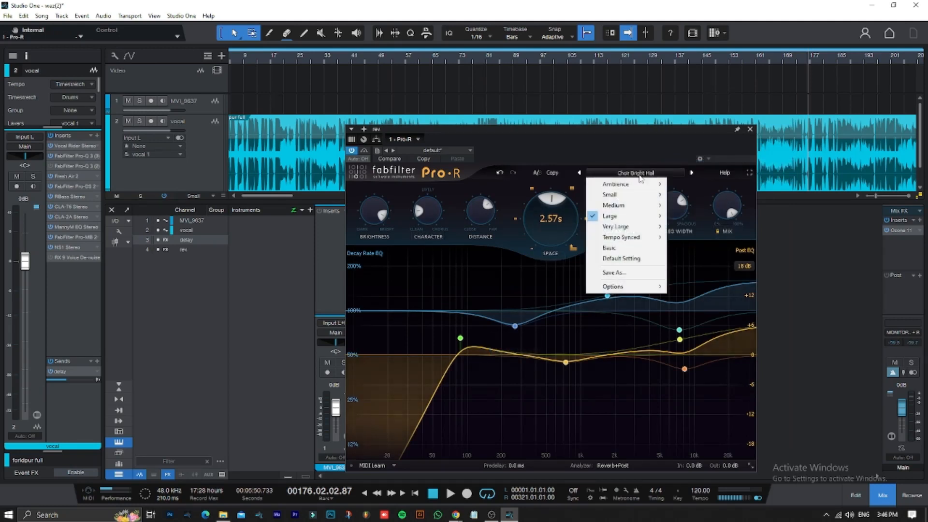
click(614, 248)
Step: Sweep Pro-R's Brightness between about 17% and 60% to demonstrate darker and brighter reverb settings
mouse_move(554, 202)
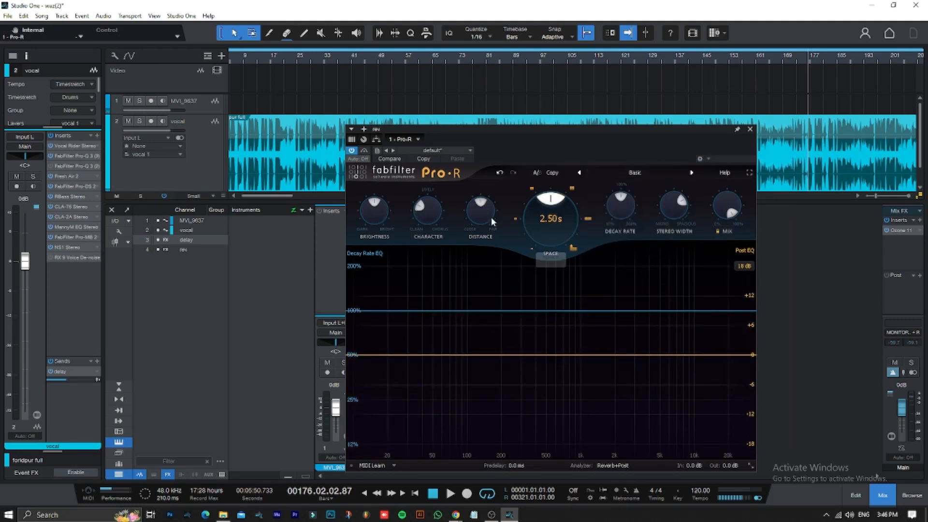
mouse_move(373, 216)
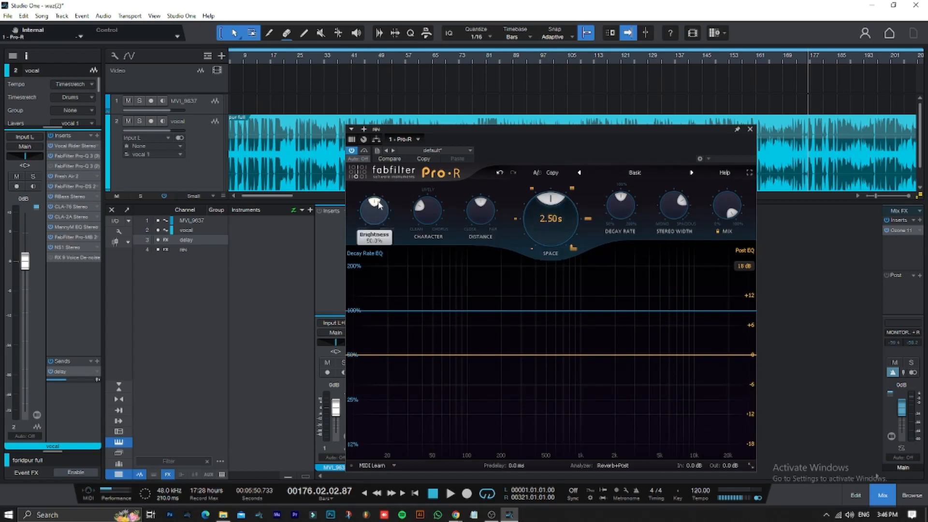
drag(374, 216, 365, 195)
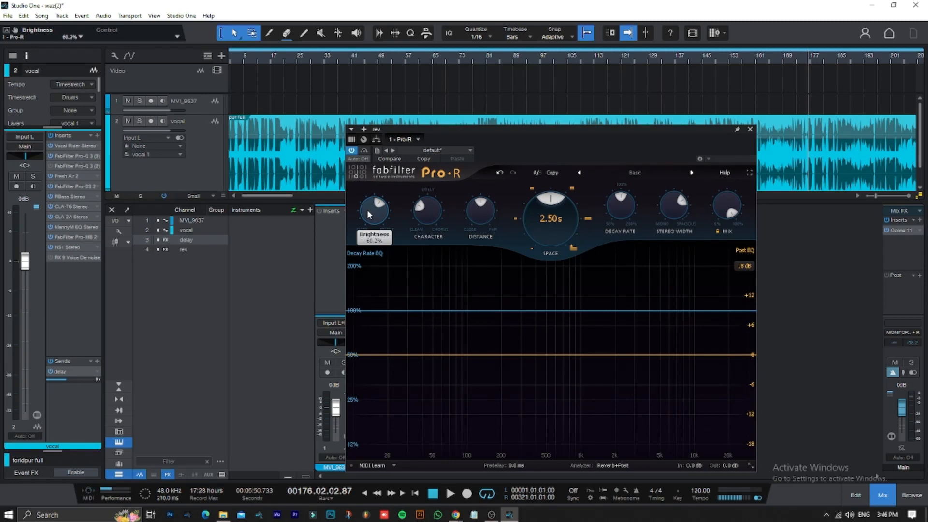
scroll(368, 213, down, 1)
scroll(370, 216, down, 1)
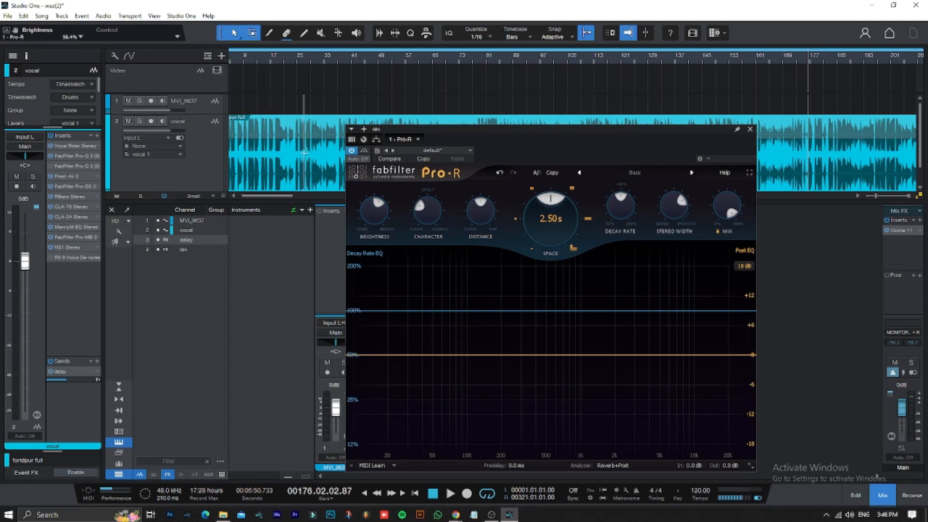
mouse_move(372, 208)
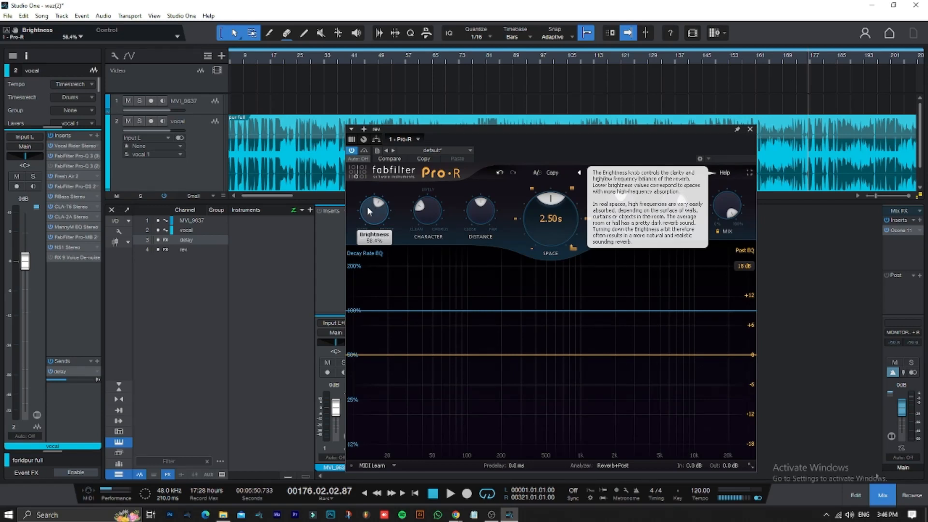
drag(369, 211, 362, 256)
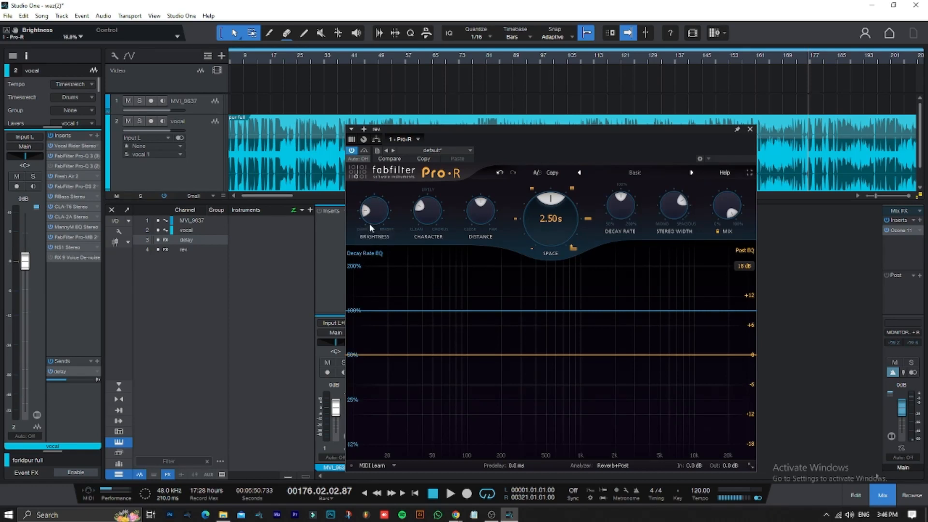
mouse_move(364, 213)
scroll(364, 213, down, 2)
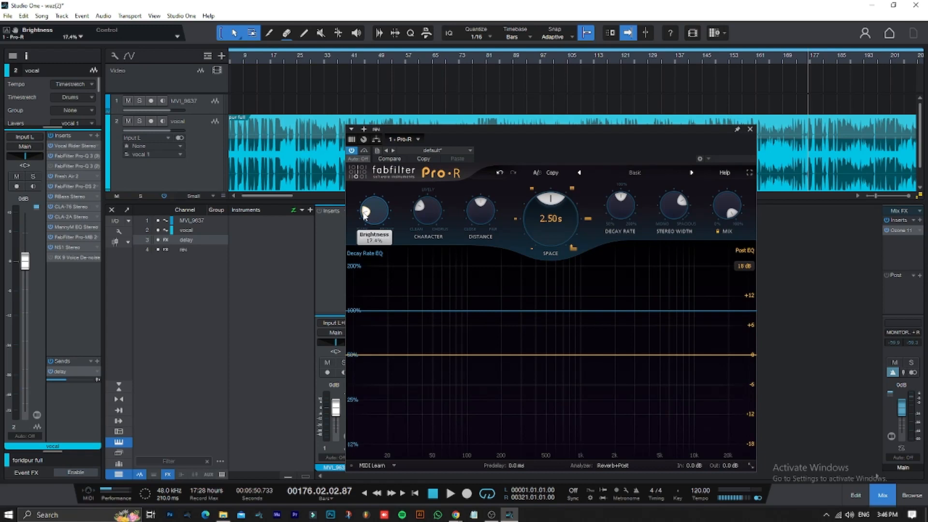
drag(363, 213, 380, 188)
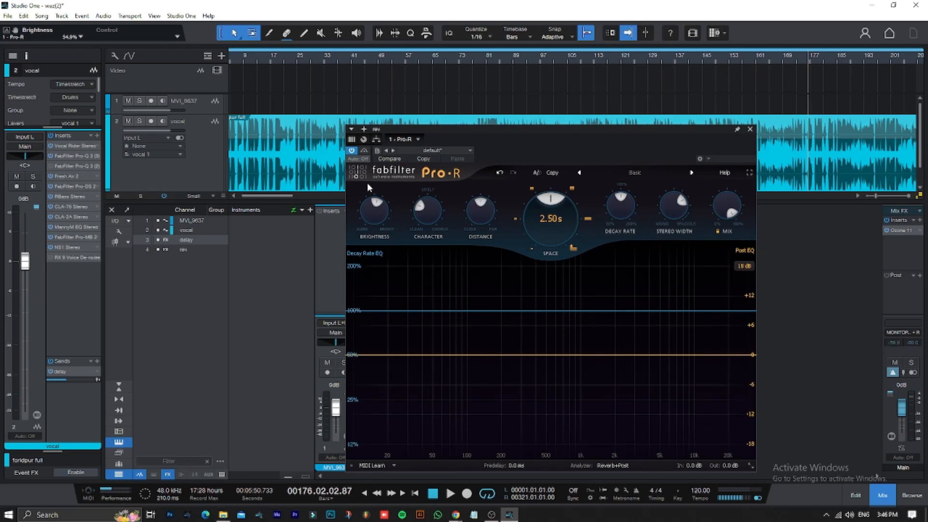
mouse_move(368, 216)
scroll(367, 213, up, 2)
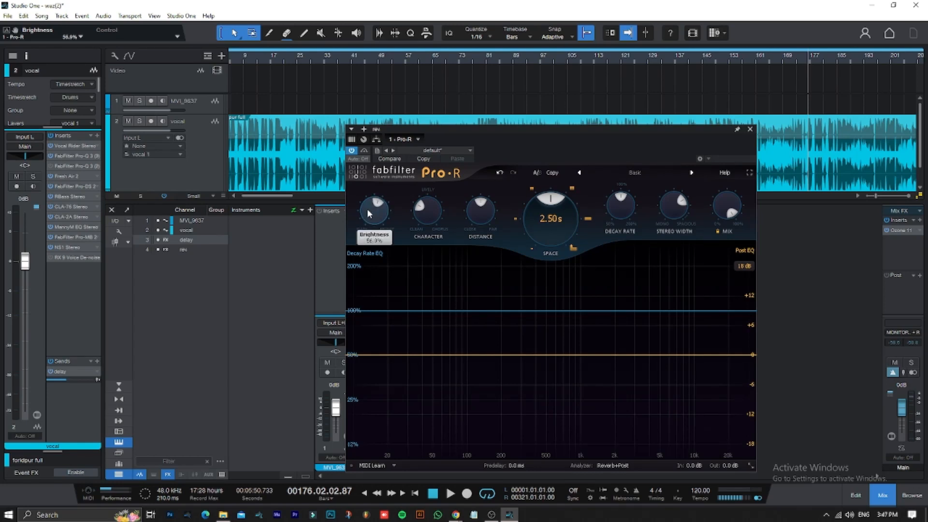
Step: Lower Pro-R's Brightness to about 18%
scroll(364, 223, down, 15)
scroll(364, 223, down, 4)
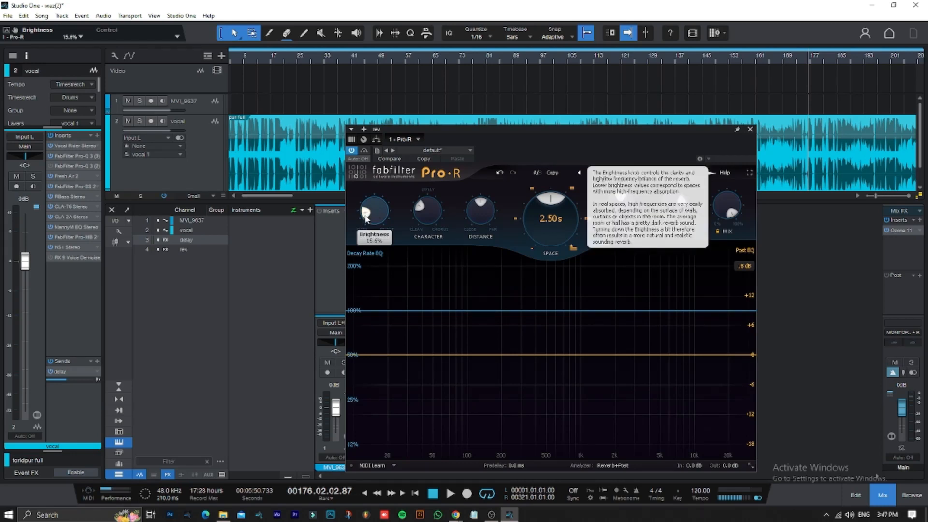
scroll(365, 218, up, 1)
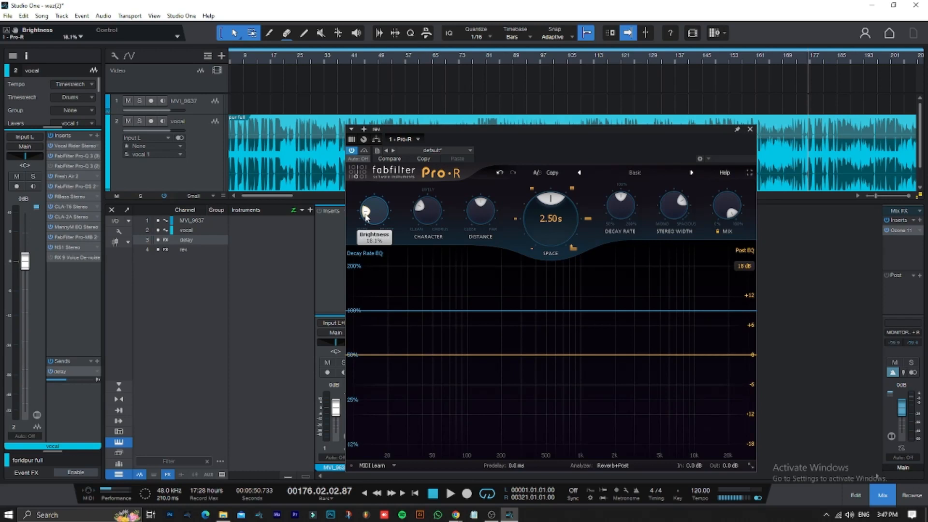
Step: In Pro-R, lower Character to 0% and Decay Rate to 50%, and raise Space to about 6064 ms
mouse_move(419, 209)
drag(420, 209, 500, 330)
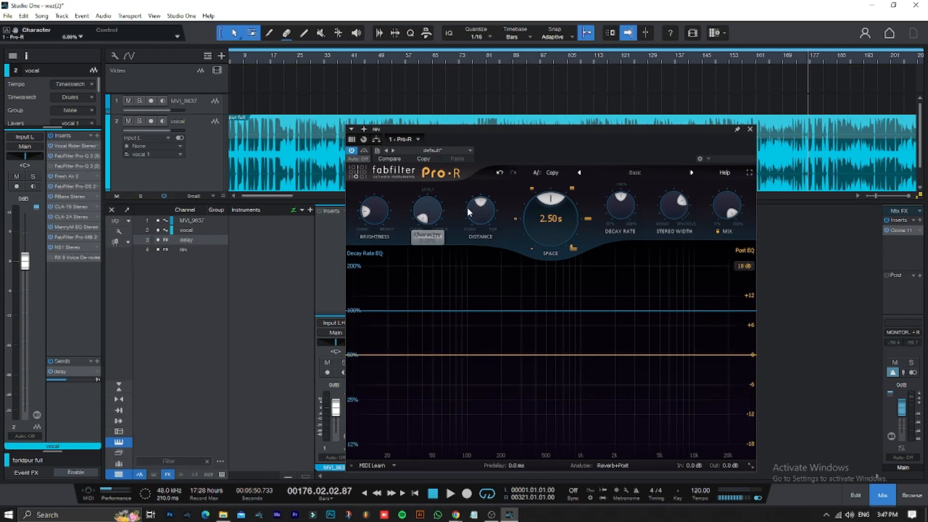
scroll(539, 198, up, 5)
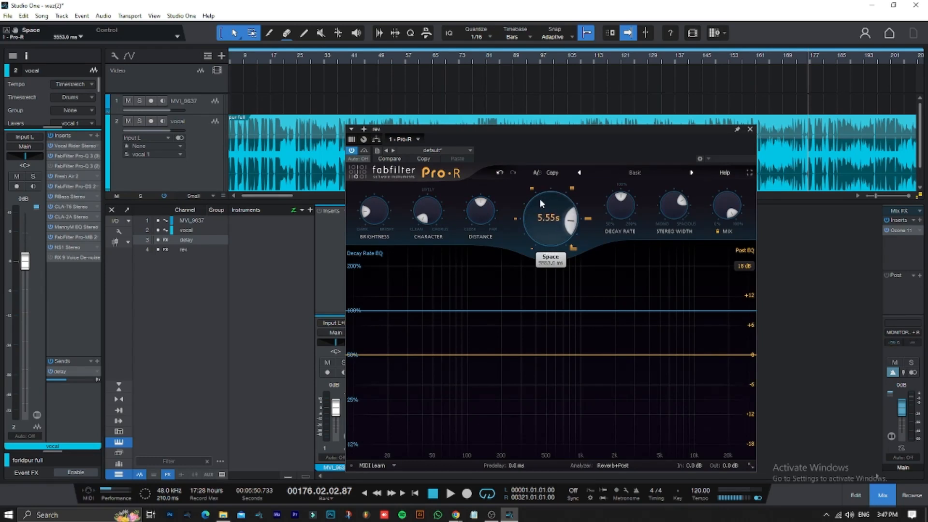
drag(620, 206, 610, 300)
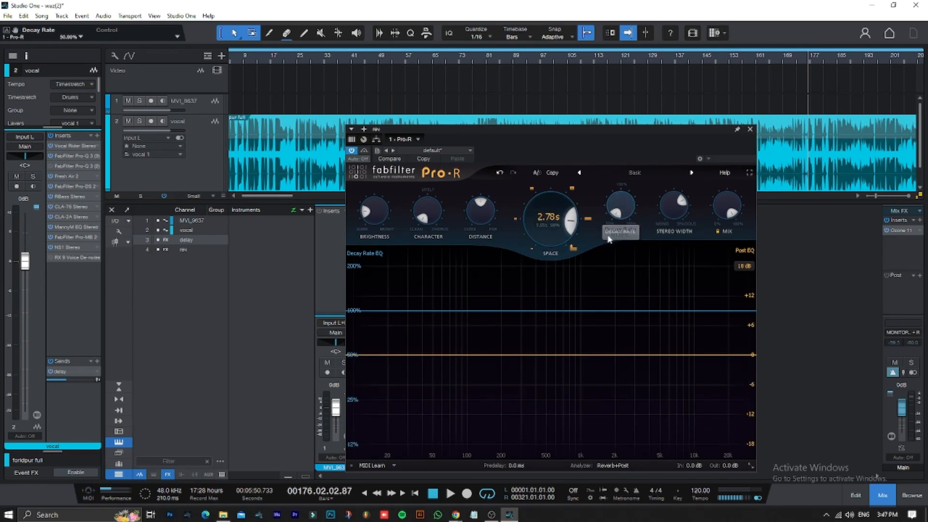
scroll(547, 234, up, 1)
scroll(547, 234, up, 2)
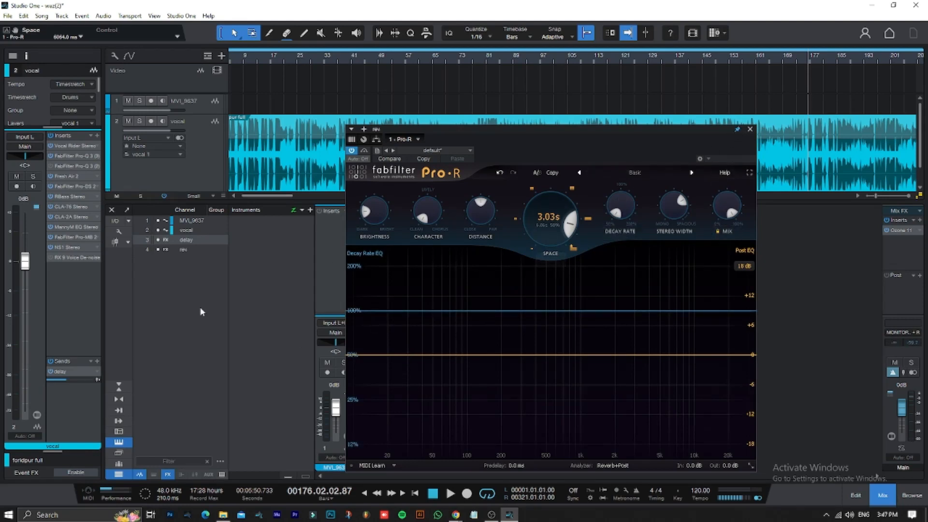
Step: Add a send from the vocal to the rev channel and set its level to about -12 dB
click(97, 371)
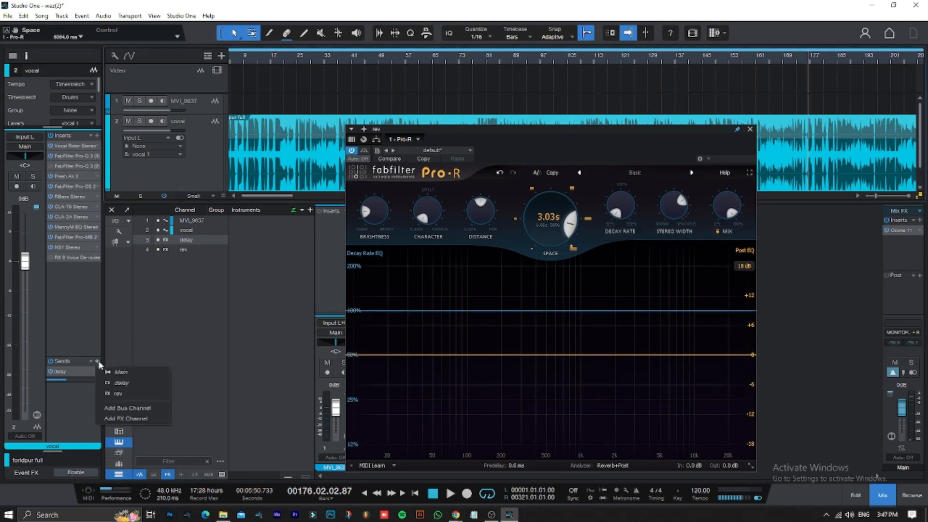
click(111, 392)
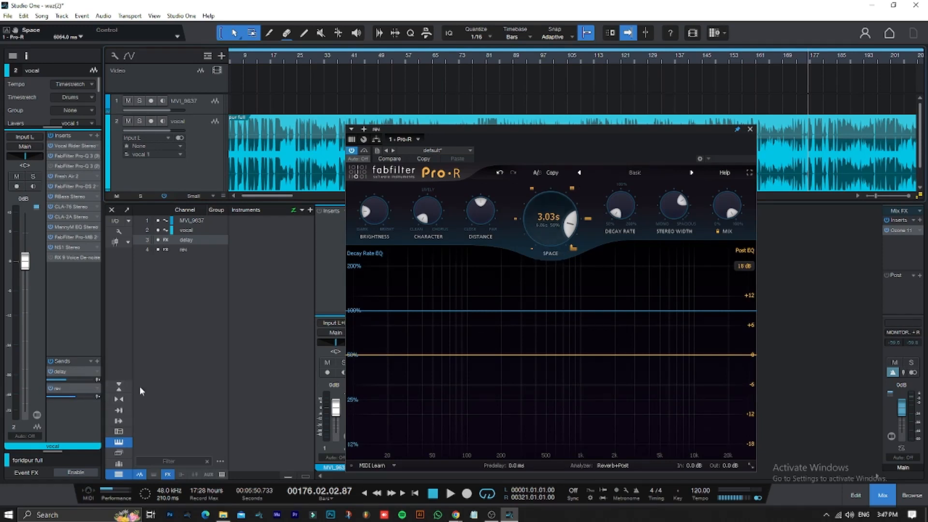
drag(76, 399, 105, 400)
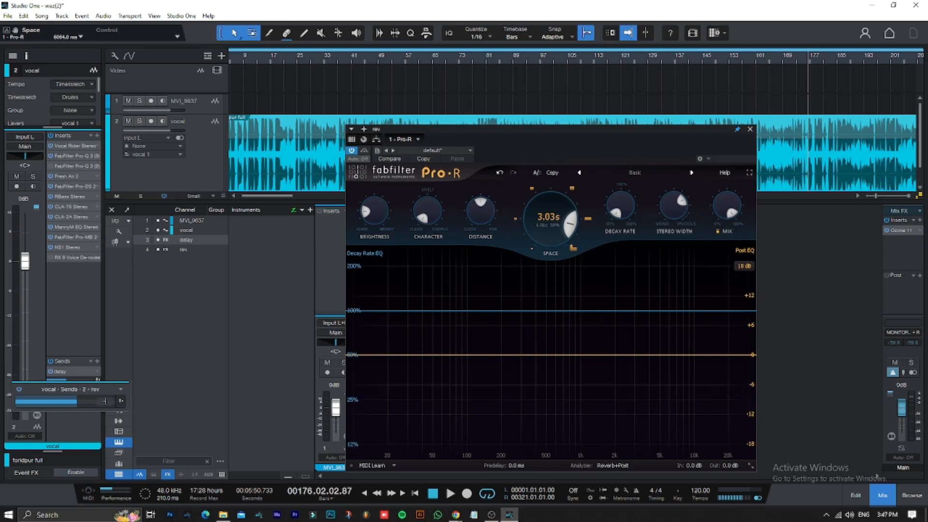
key(Return)
click(181, 331)
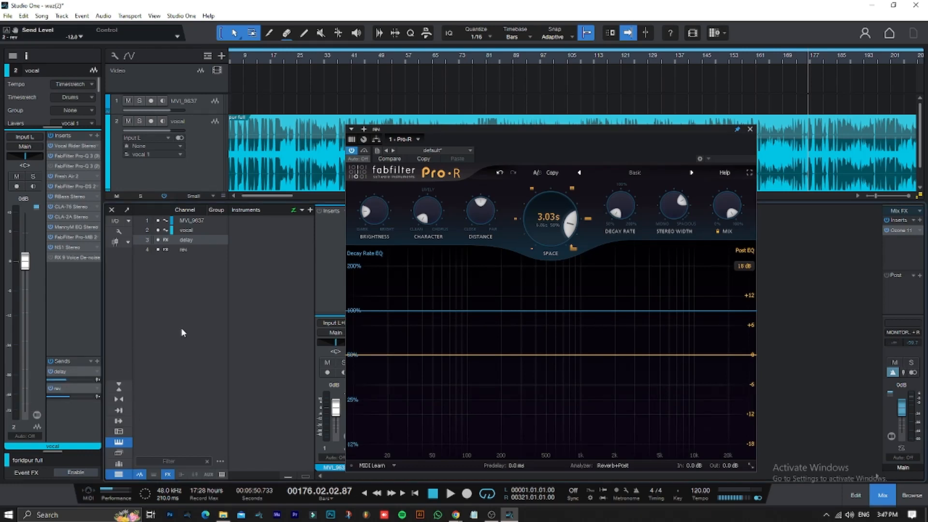
Step: Play the vocal and add a 12 dB/oct low-cut band at about 95 Hz to Pro-R's Post EQ
key(space)
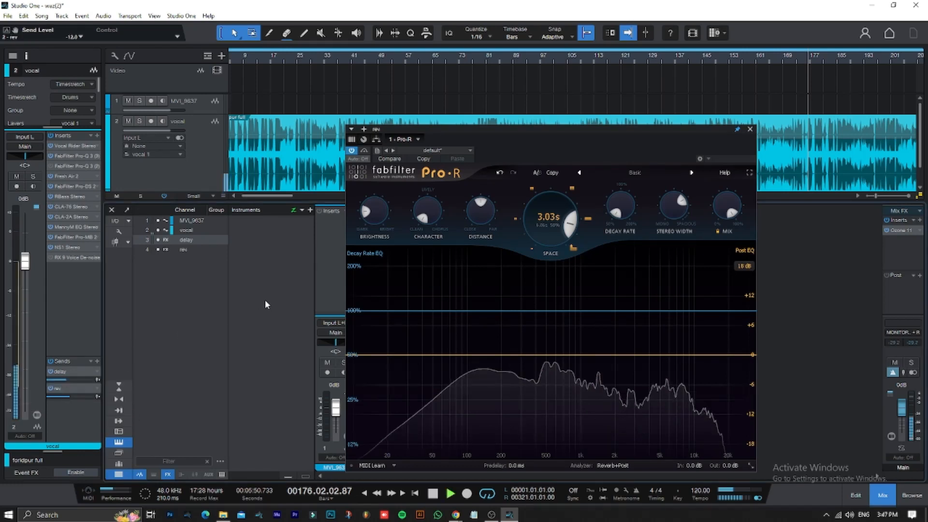
click(451, 355)
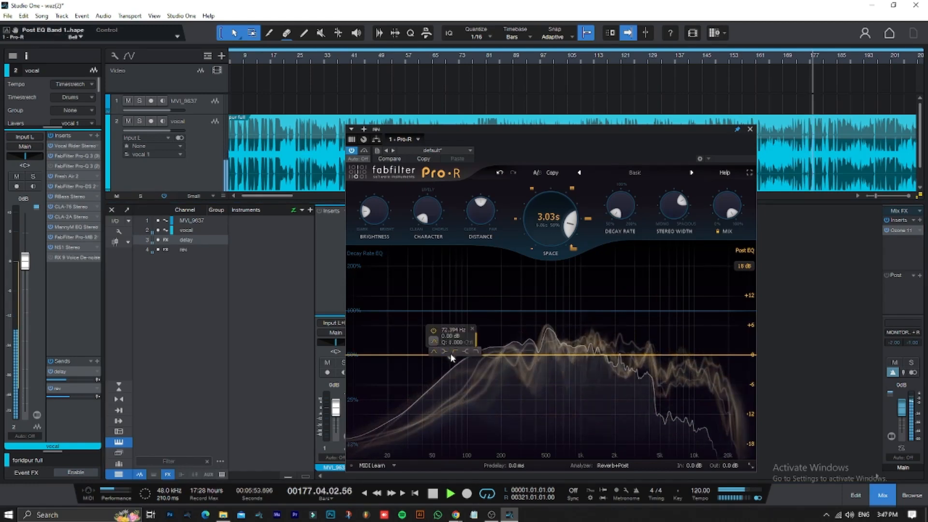
drag(450, 355, 464, 356)
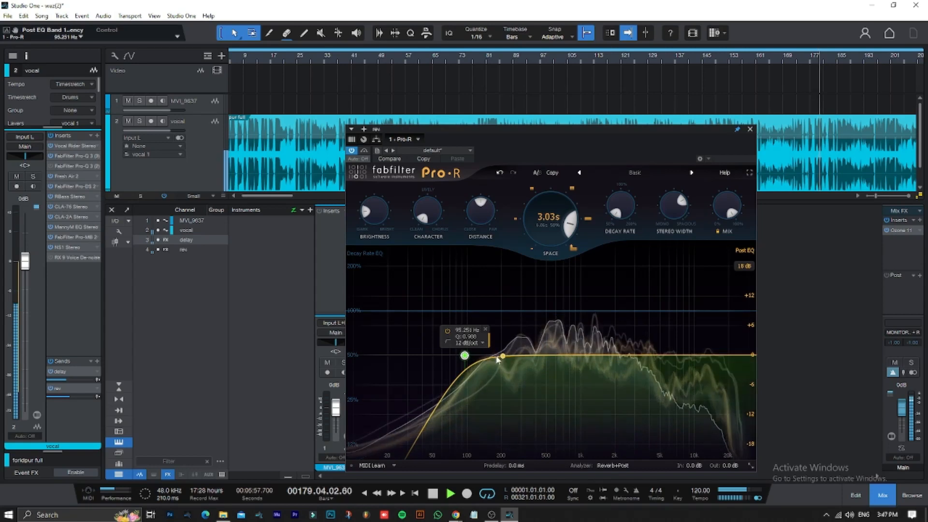
key(space)
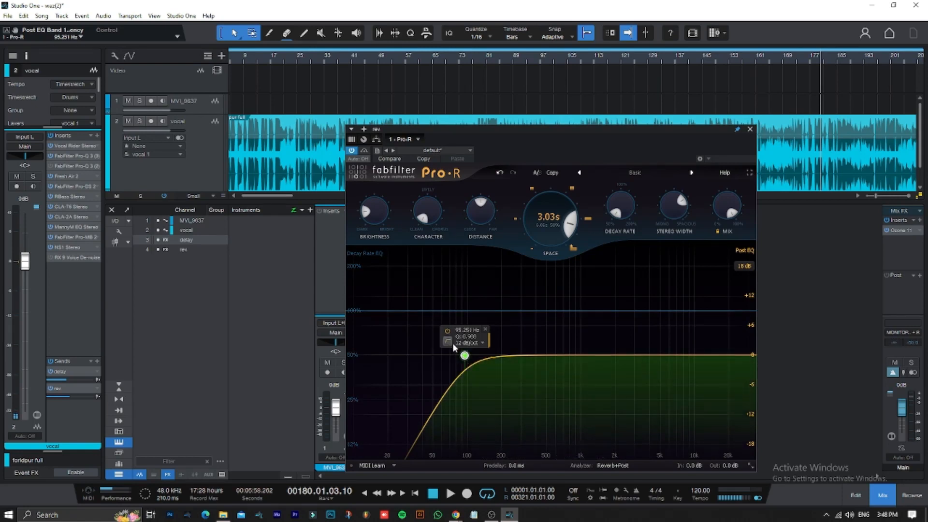
Step: Replace the low-cut band in Pro-R's Post EQ with a 12 dB/oct low cut at about 67 Hz
click(464, 355)
double_click(464, 356)
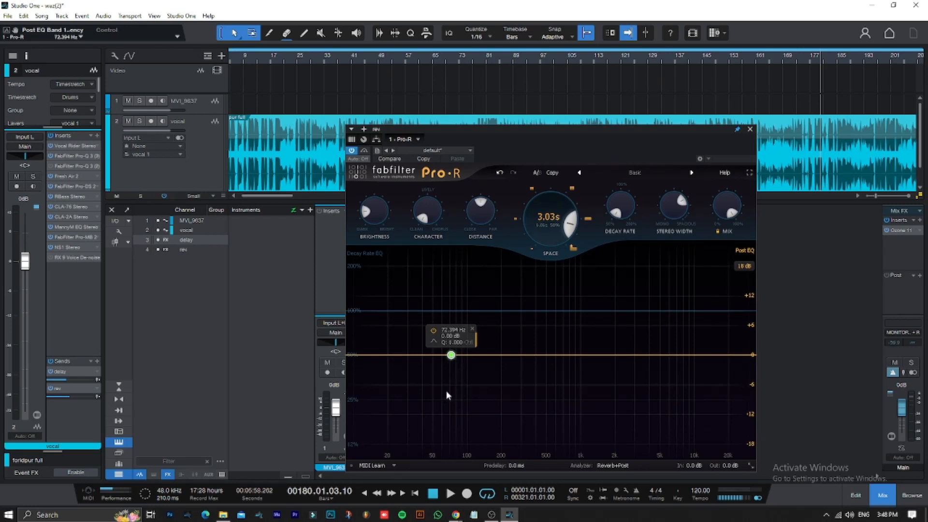
key(space)
key(space)
double_click(451, 355)
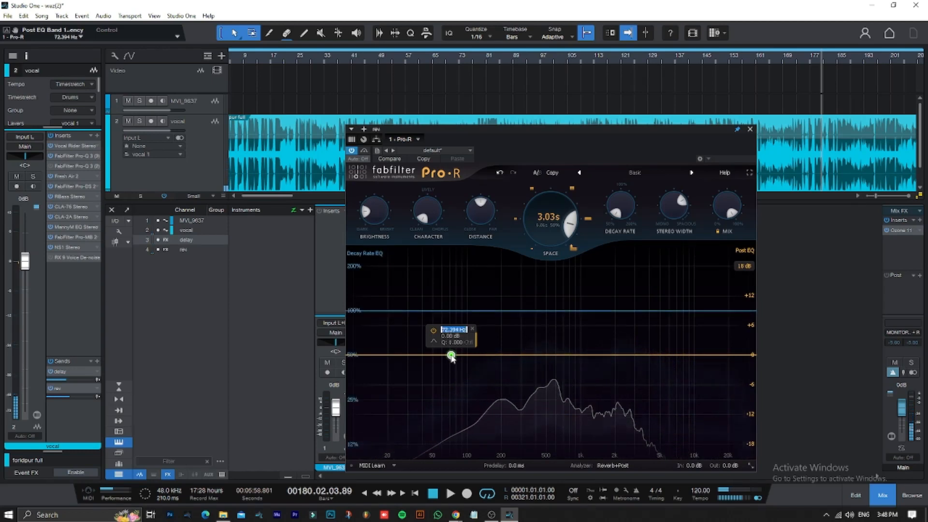
click(434, 342)
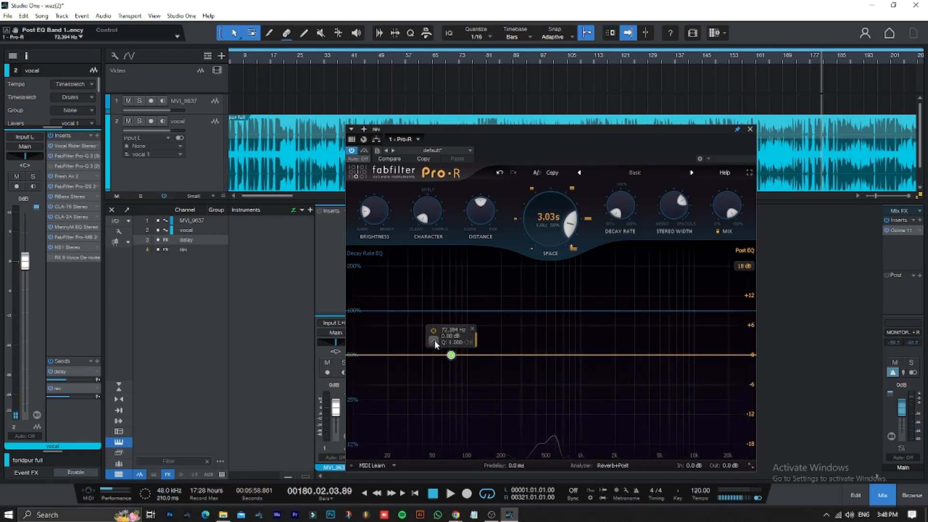
click(435, 340)
click(455, 352)
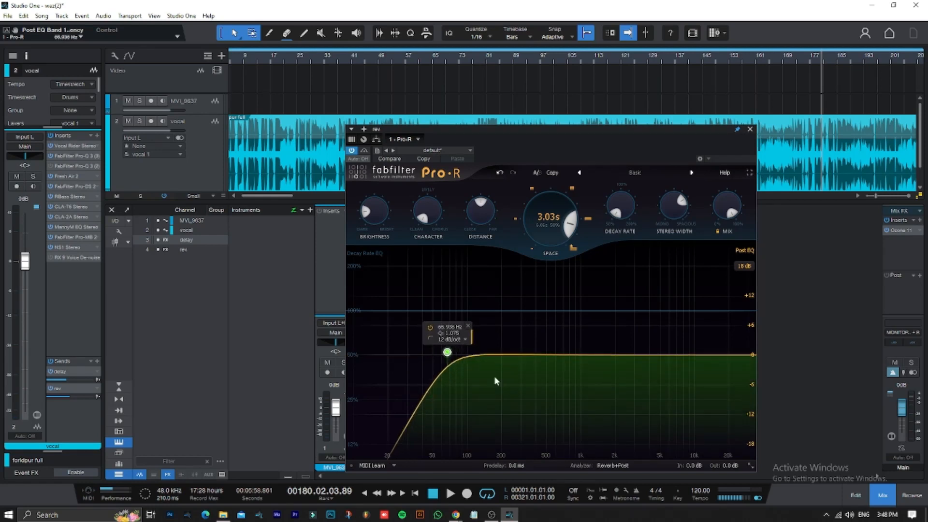
Step: Add a 12 dB/oct high-cut band at about 1819 Hz with Q about 0.75 to Pro-R's Post EQ and play the vocal
click(682, 355)
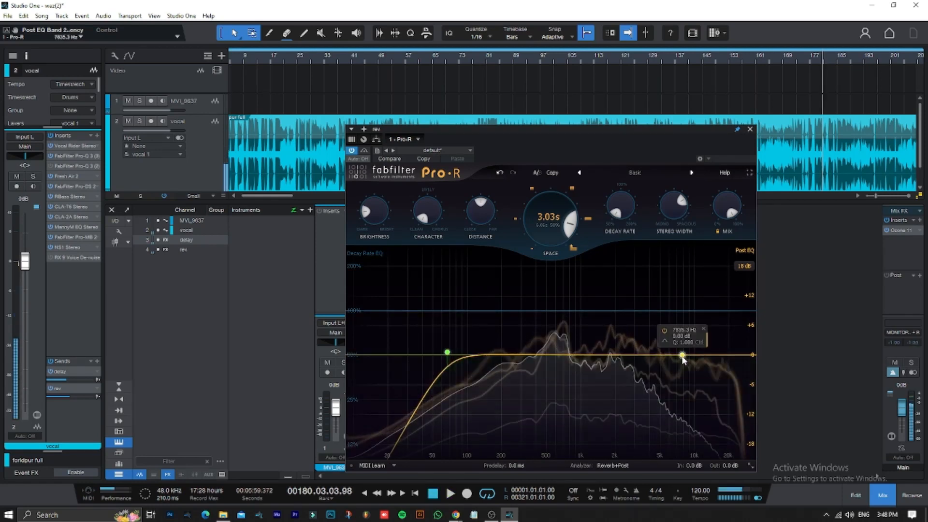
click(665, 342)
click(705, 353)
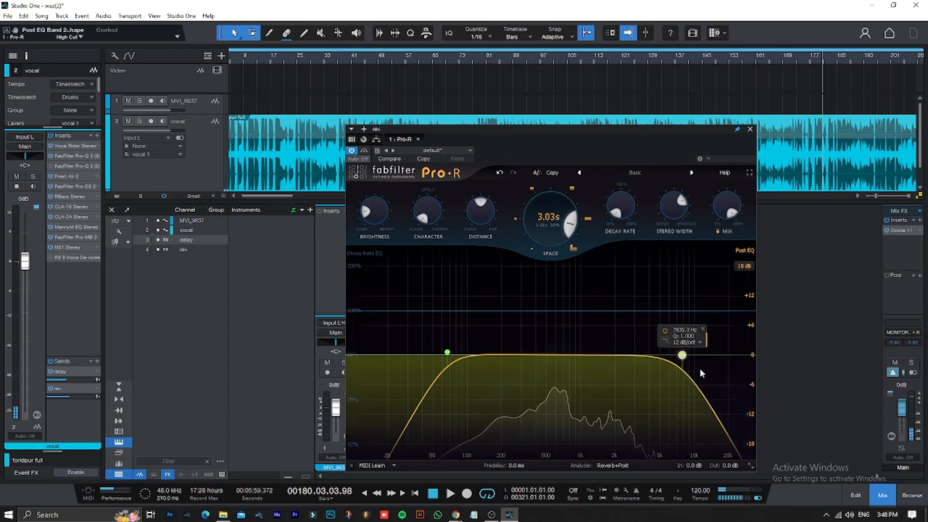
drag(682, 355, 610, 366)
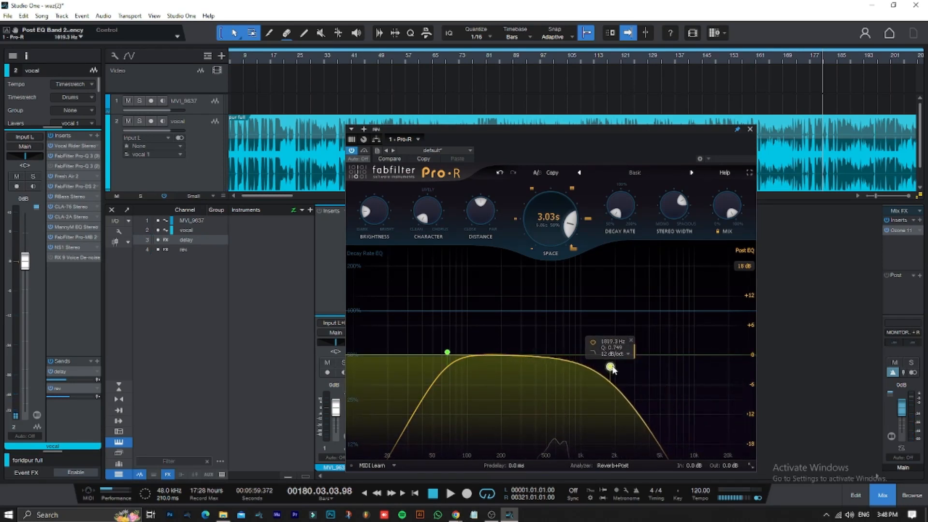
key(space)
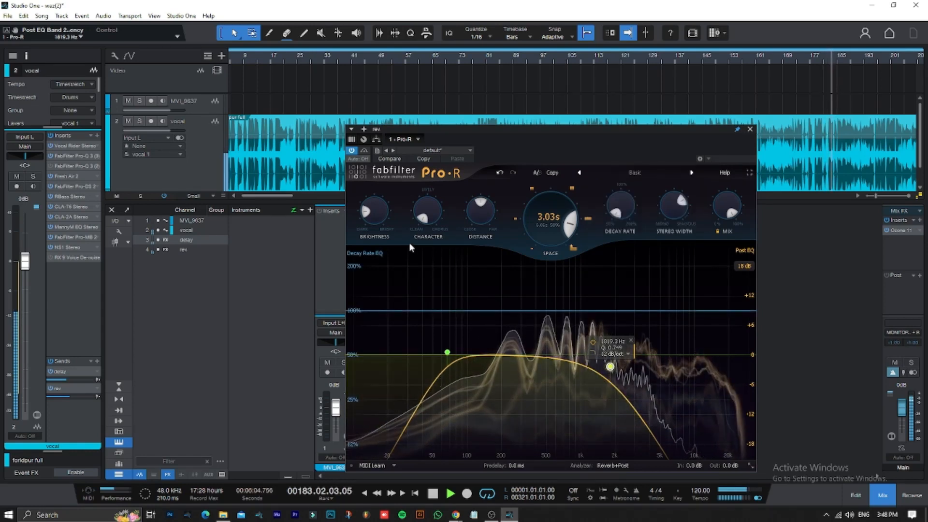
Step: Try Pro-R's Brightness at about 56% while playing the vocal
mouse_move(361, 214)
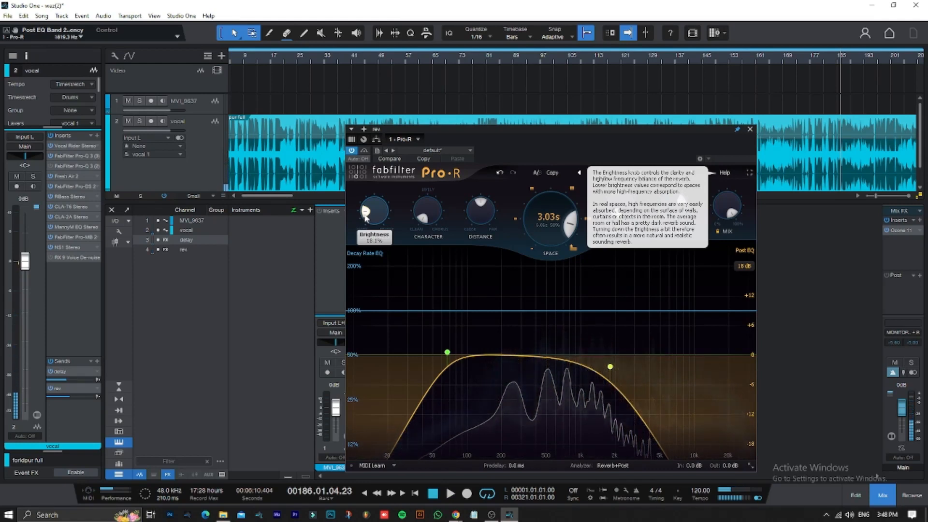
click(366, 216)
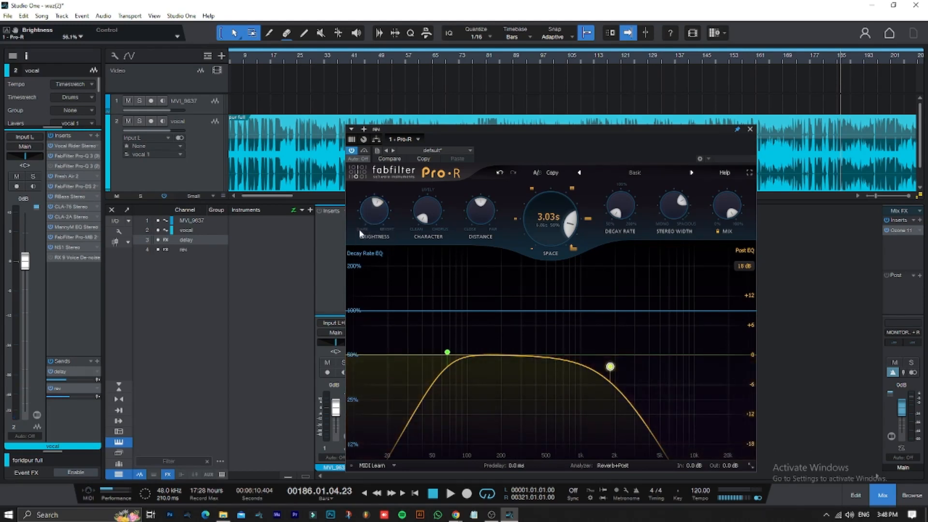
key(space)
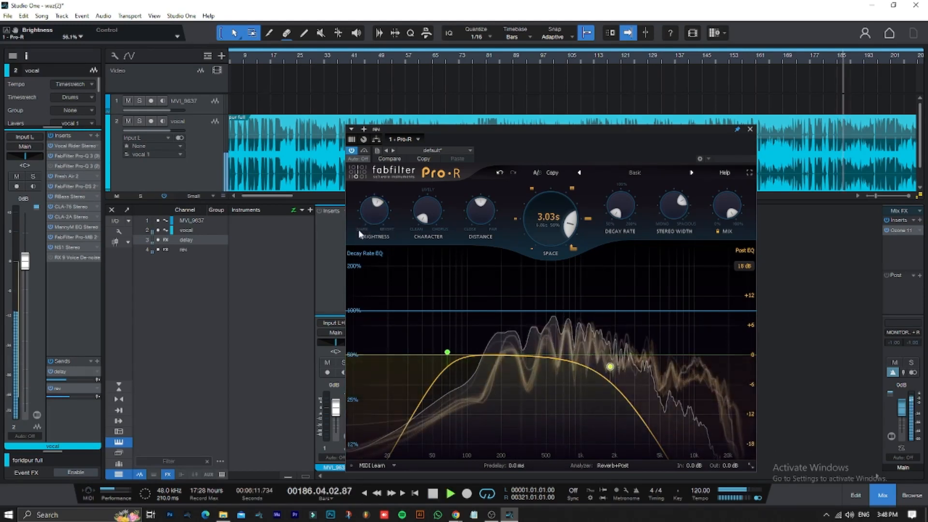
mouse_move(369, 214)
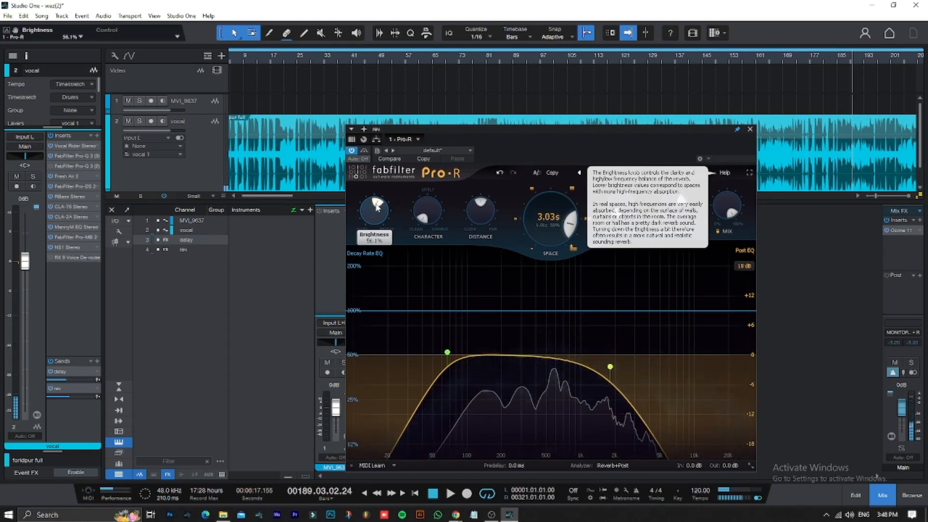
Step: Lower Pro-R's Brightness to about 9.8% and audition the reverb on the vocal
drag(377, 205, 361, 223)
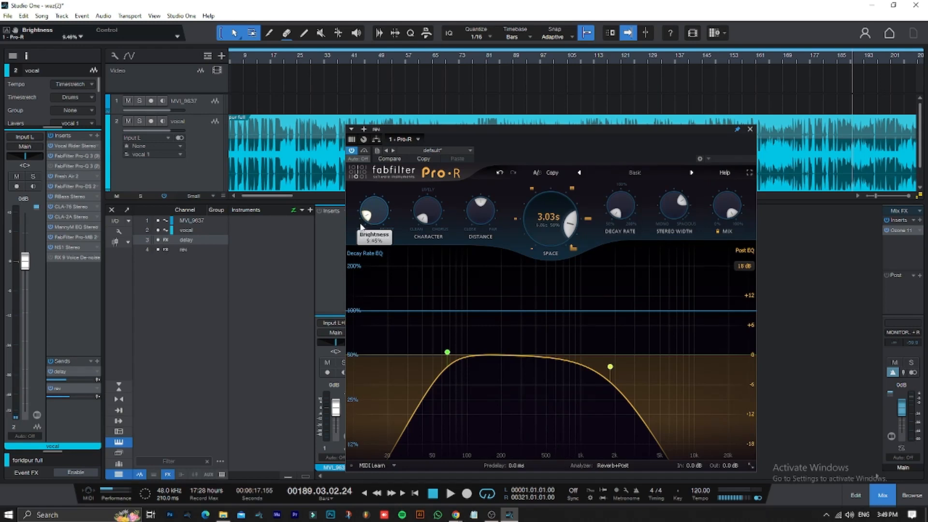
key(space)
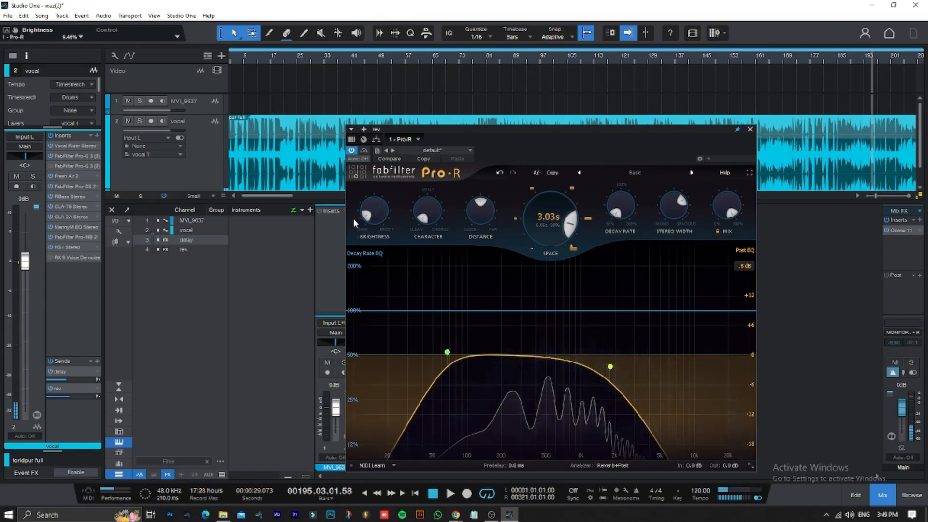
scroll(380, 201, up, 4)
scroll(380, 200, up, 8)
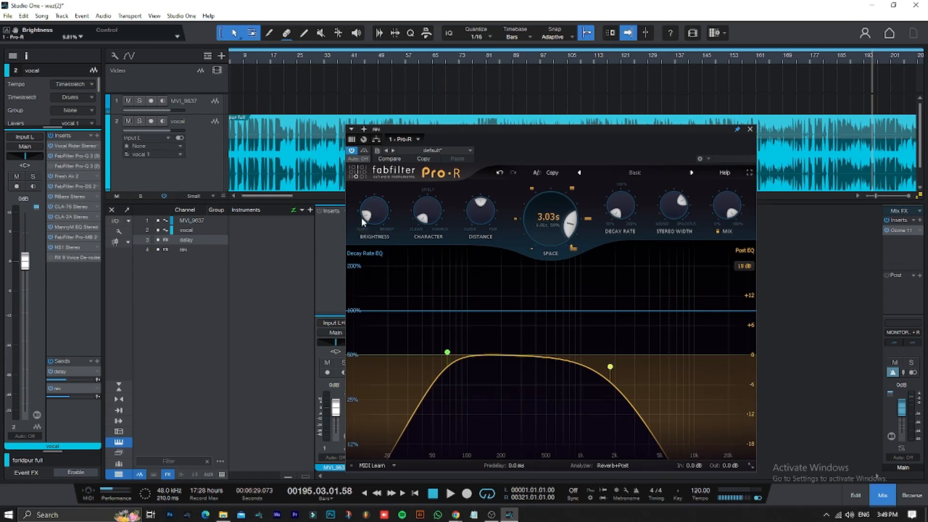
mouse_move(367, 220)
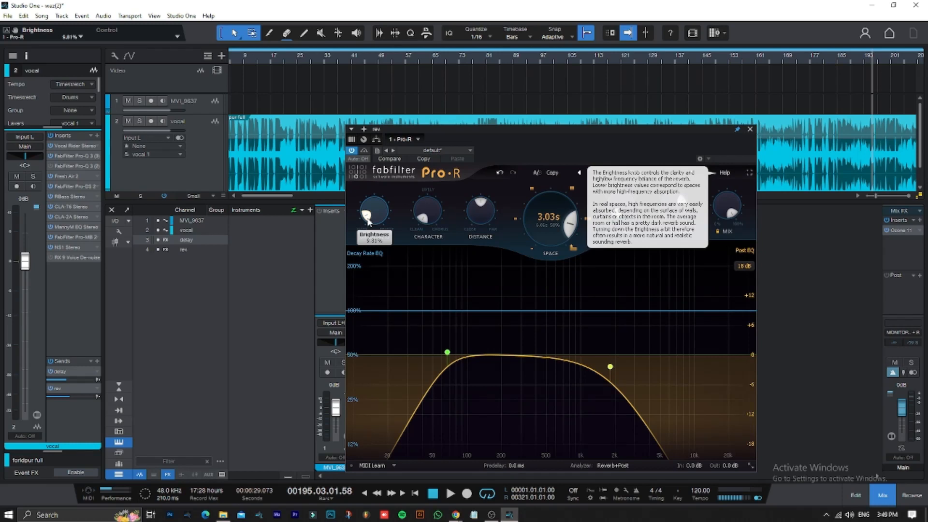
key(space)
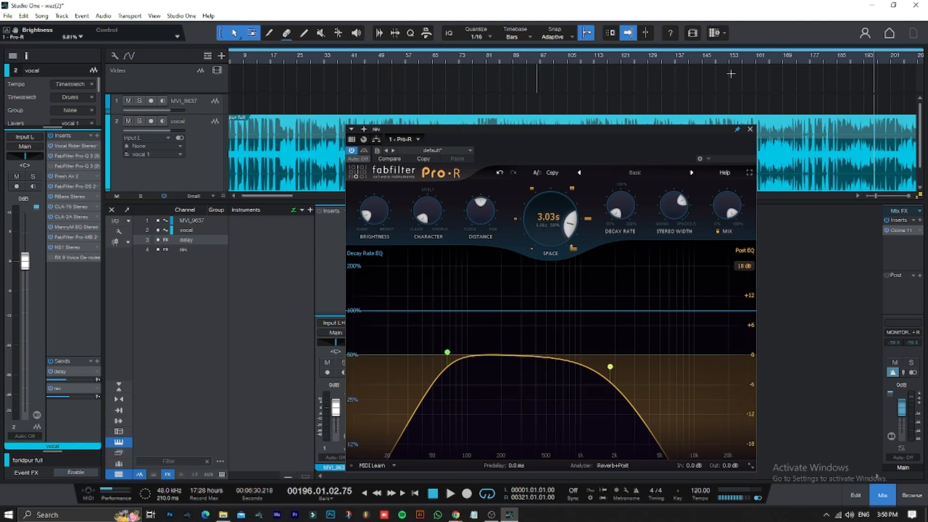
Step: Close Pro-R and the mix console, and enlarge the vocal channel's inserts area
click(749, 129)
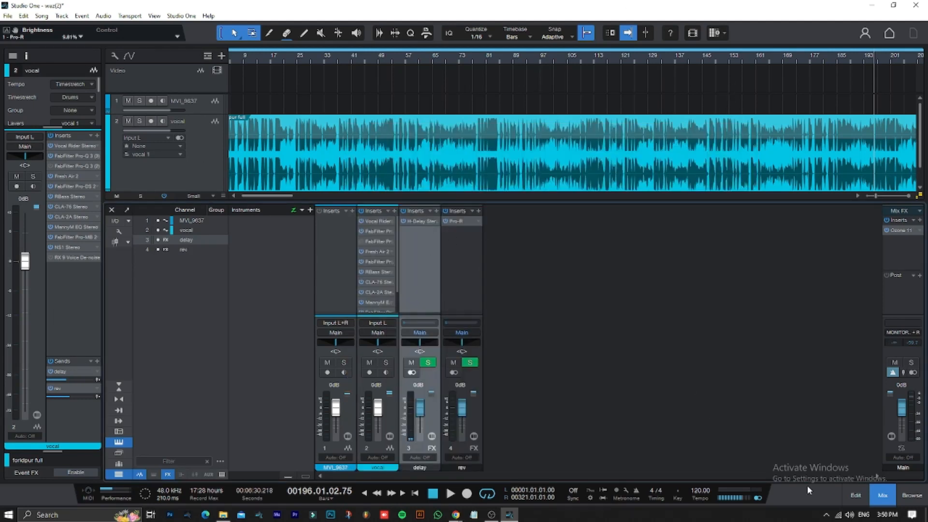
click(879, 499)
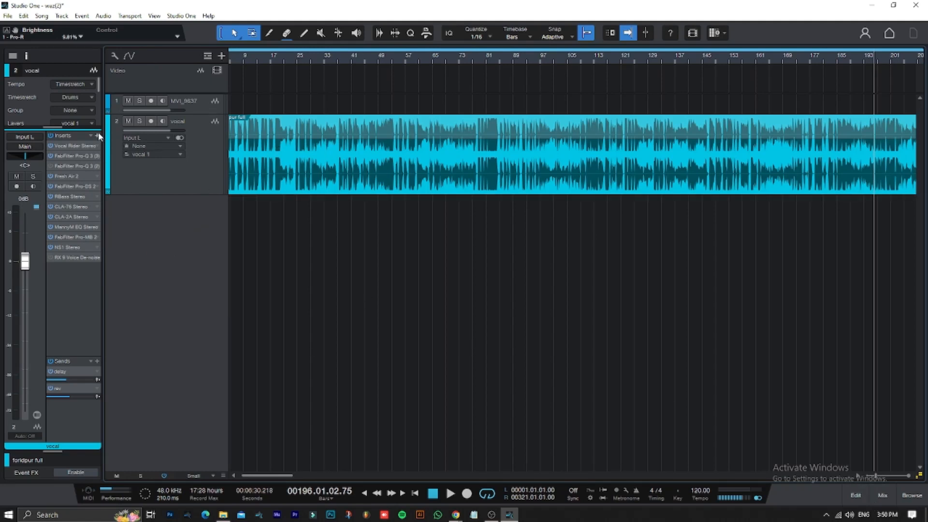
drag(80, 126, 81, 90)
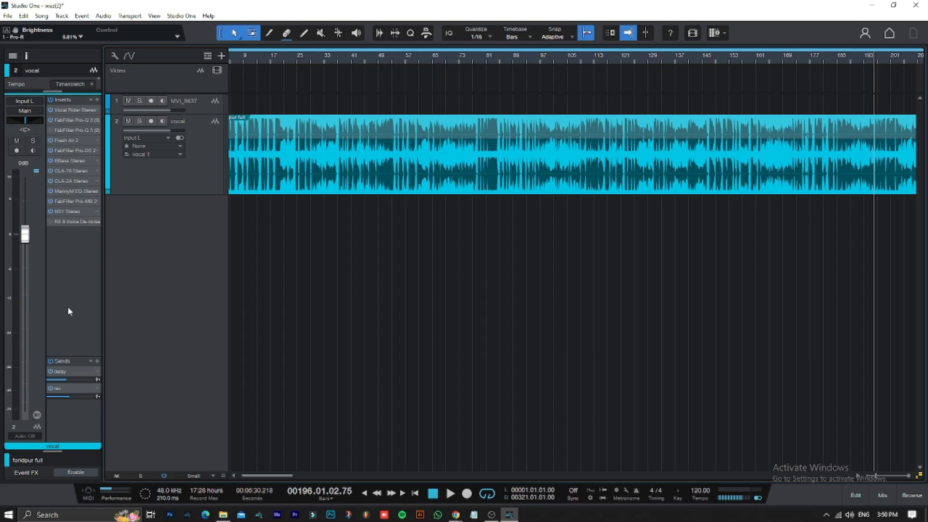
Step: Play the vocal to check its channel level and the NS1 noise suppressor's activity
key(space)
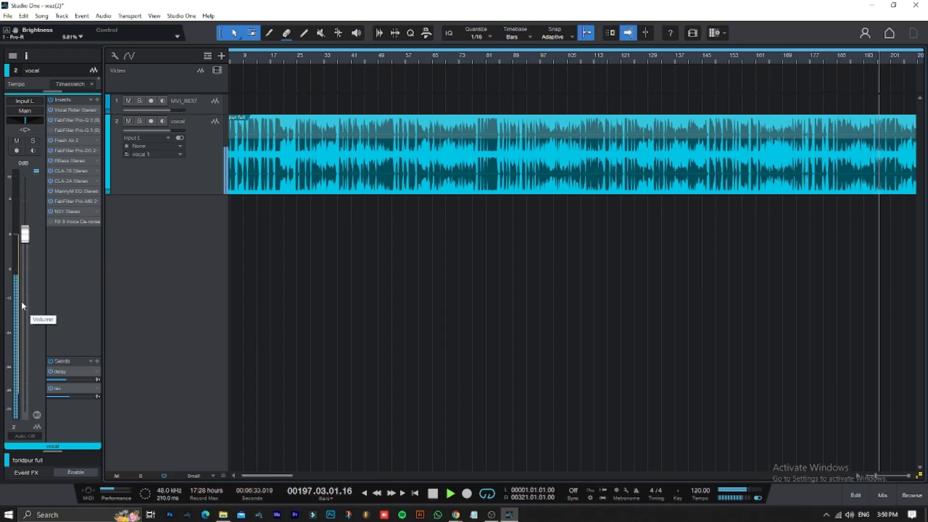
key(space)
click(67, 212)
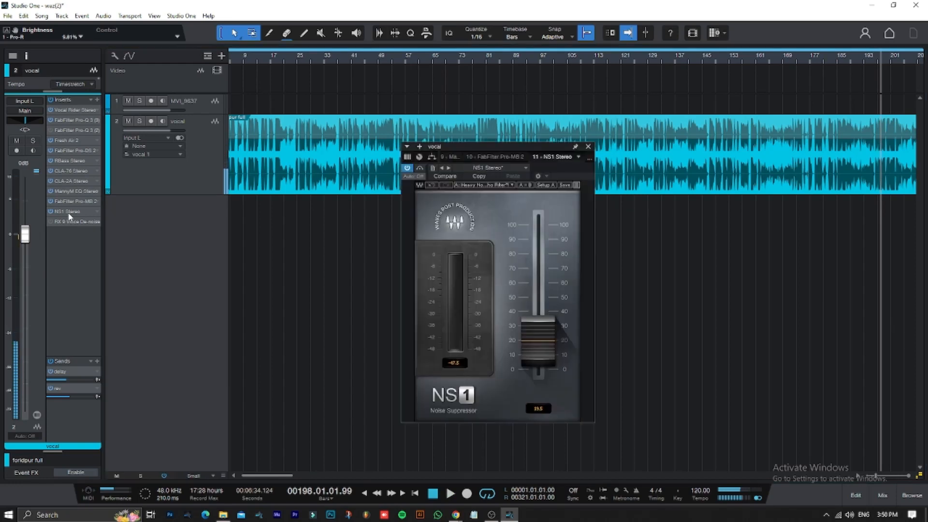
key(space)
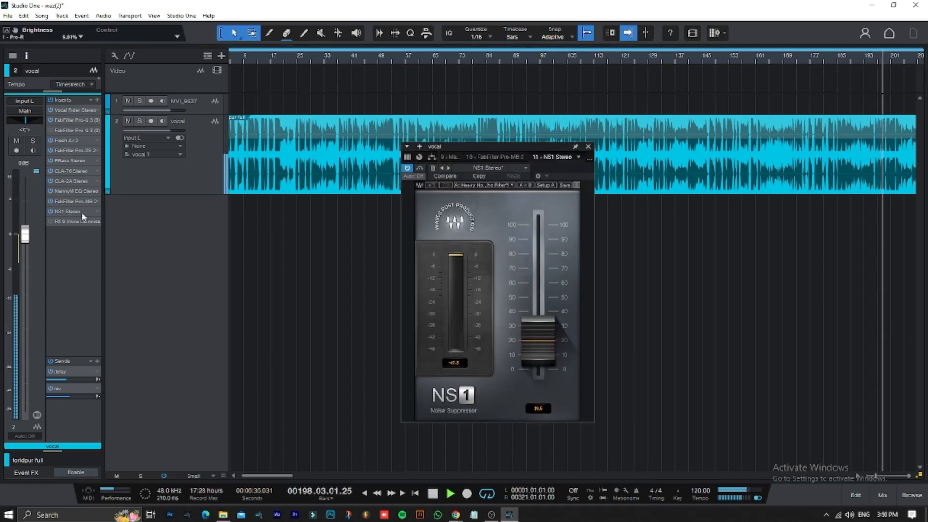
click(69, 212)
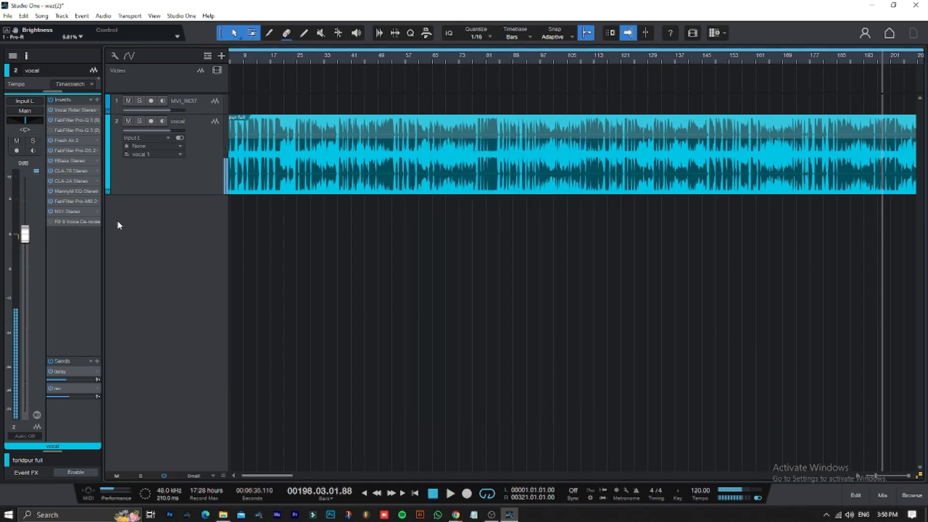
Step: Lower the output level of the vocal's FabFilter Pro-MB to about -4.6 dB while checking playback
click(64, 201)
key(space)
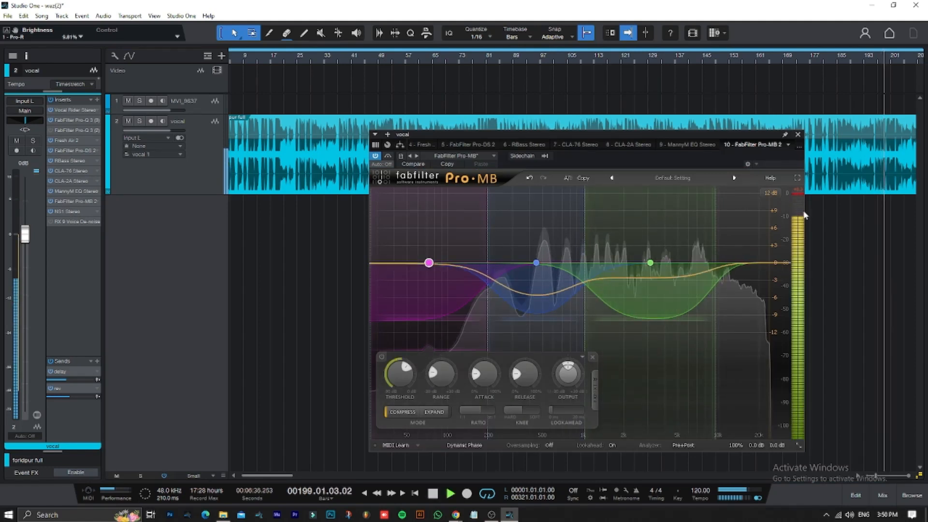
key(space)
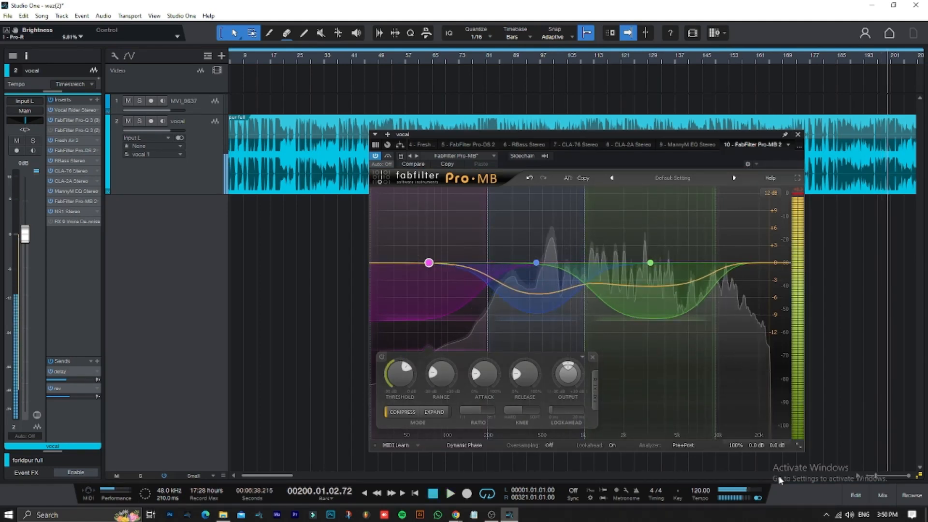
mouse_move(776, 431)
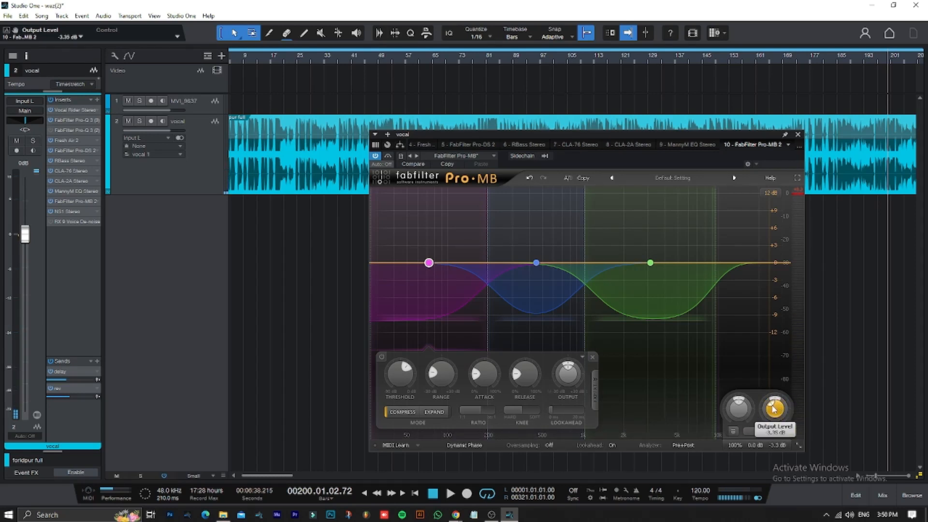
key(space)
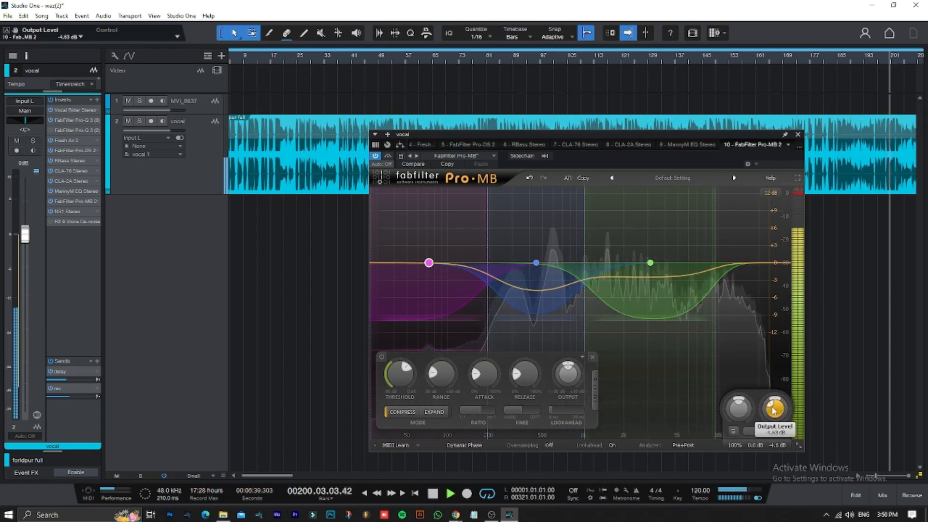
key(space)
click(798, 135)
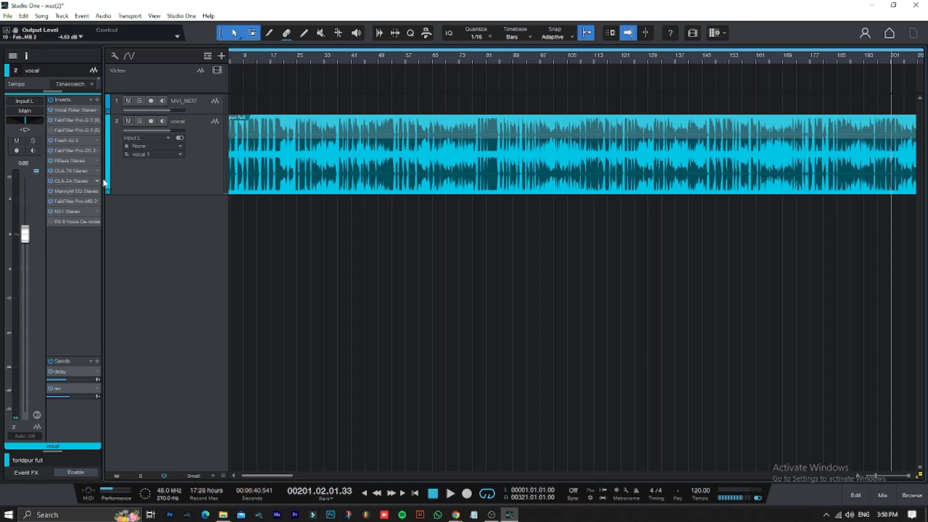
Step: Review the vocal's Pro-MB output, CLA-2A and CLA-76 settings, and play the vocal to check its channel level
click(80, 202)
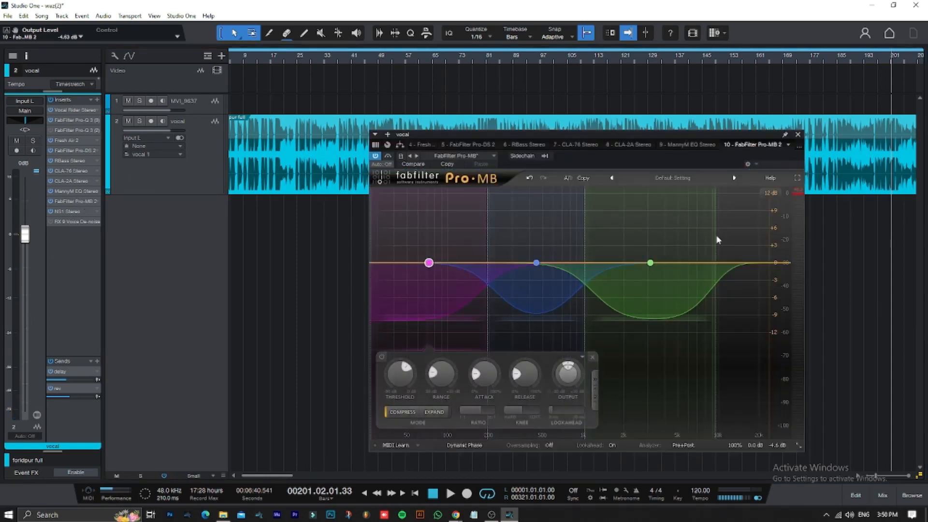
mouse_move(780, 451)
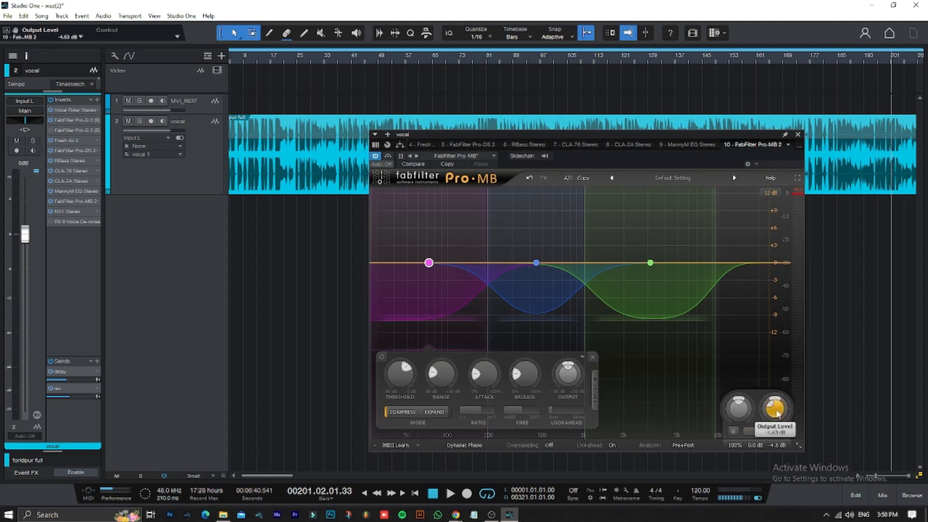
click(62, 181)
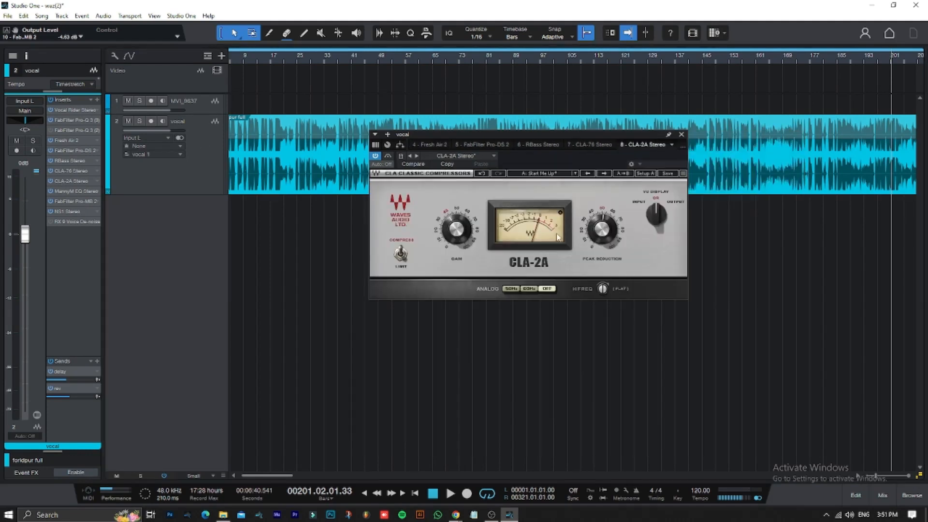
click(81, 173)
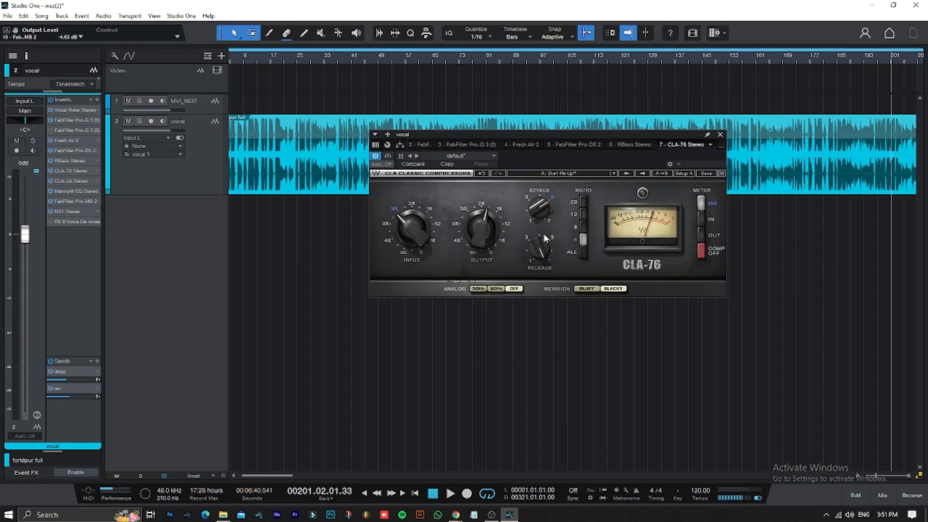
click(720, 134)
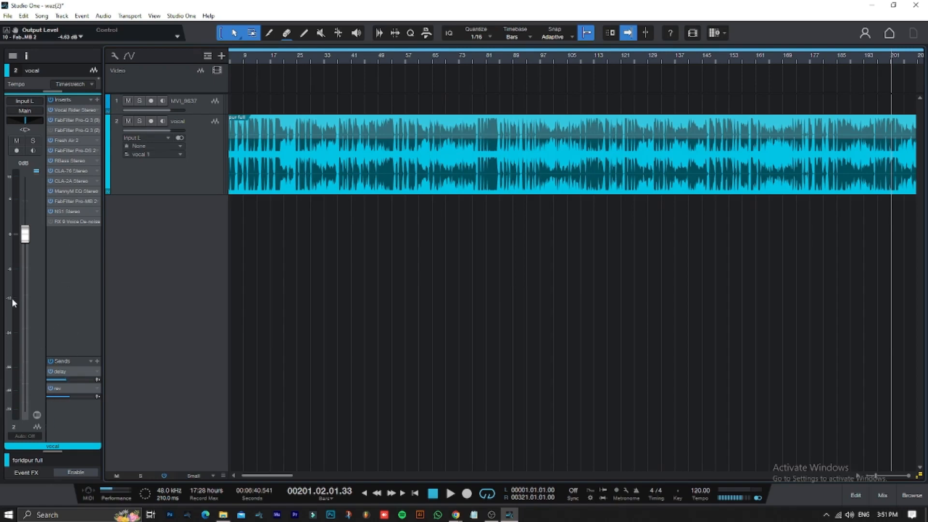
mouse_move(17, 305)
key(space)
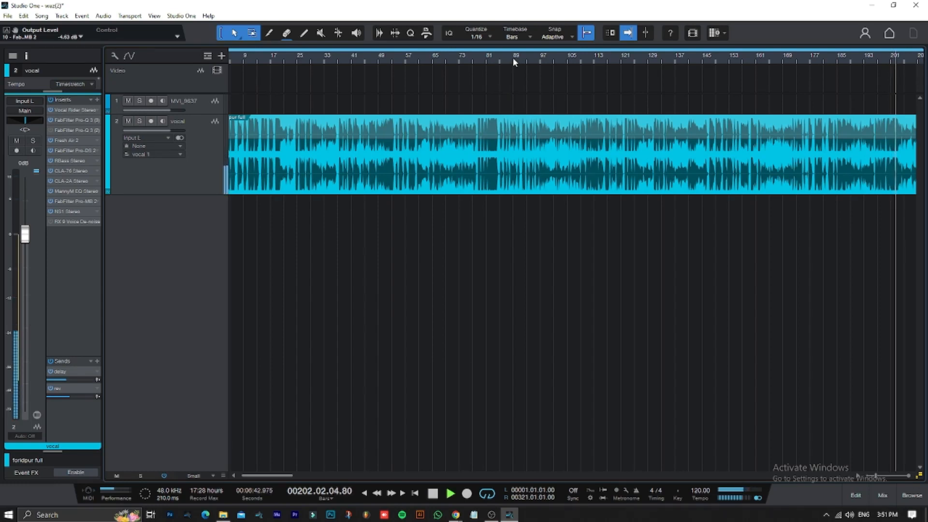
Step: Compare the vocal's playback with all inserts and sends bypassed and re-enabled, and stop playback
scroll(513, 59, down, 4)
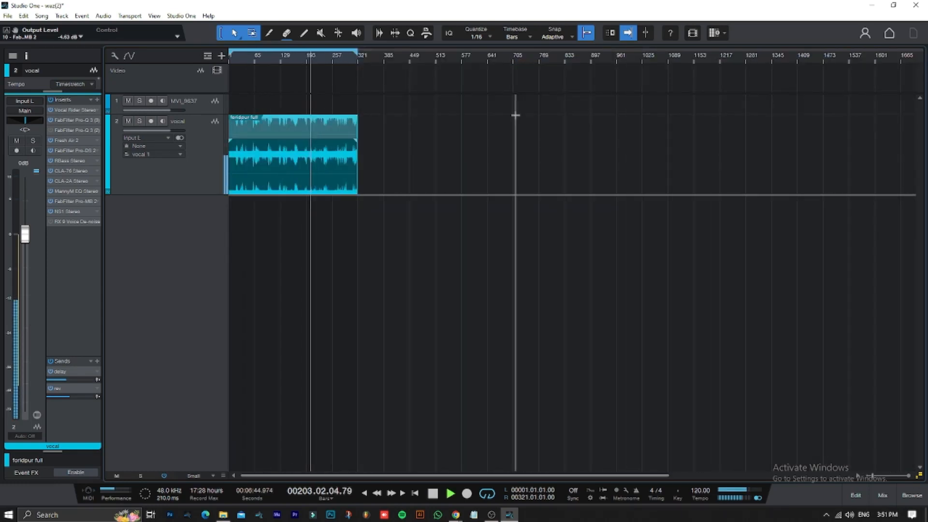
click(165, 475)
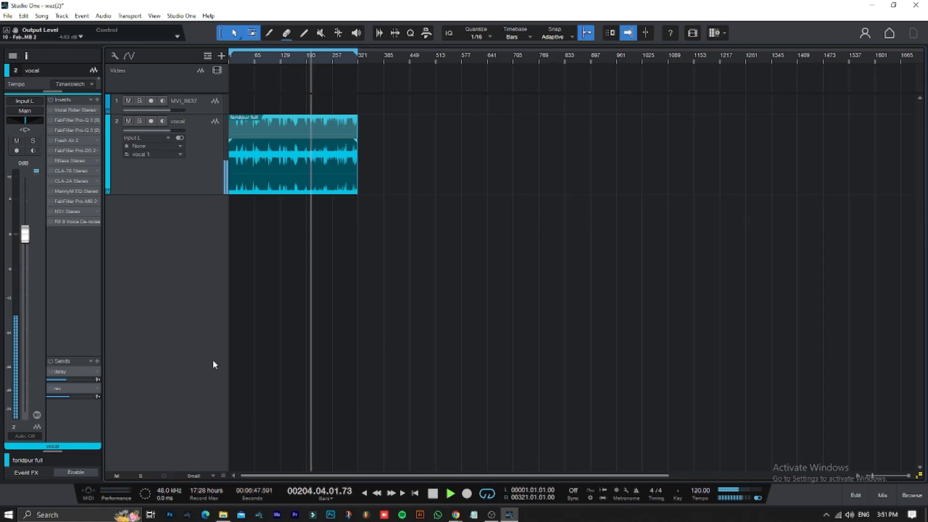
click(165, 476)
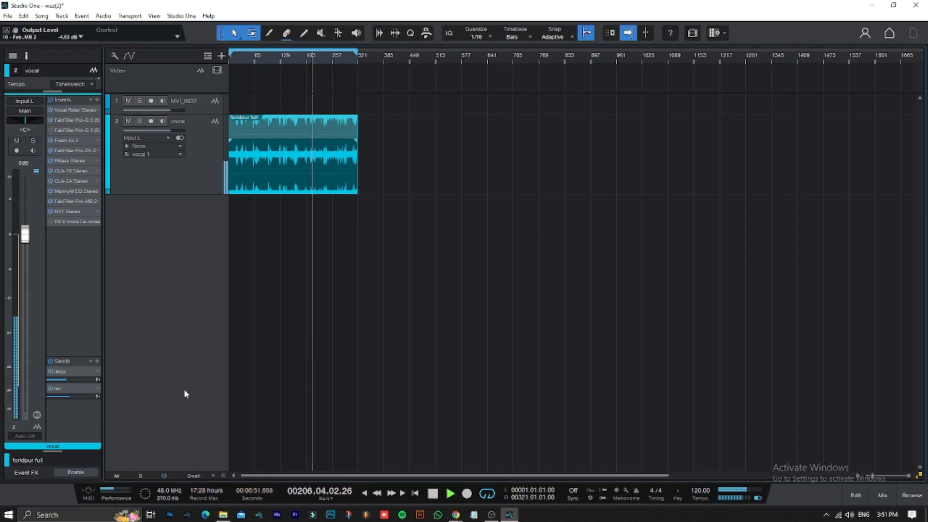
key(space)
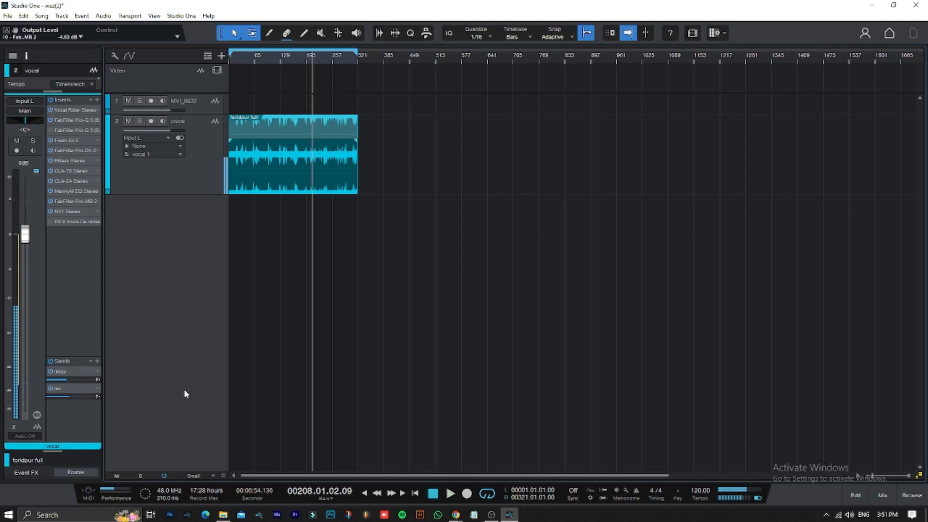
Step: Open the mix console and remove Ozone 11 from the Main channel's inserts
click(889, 502)
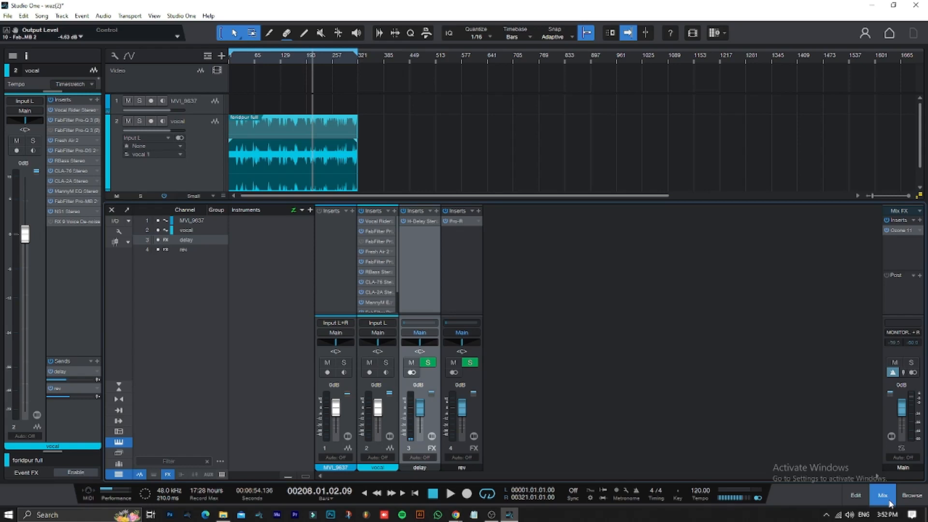
click(915, 230)
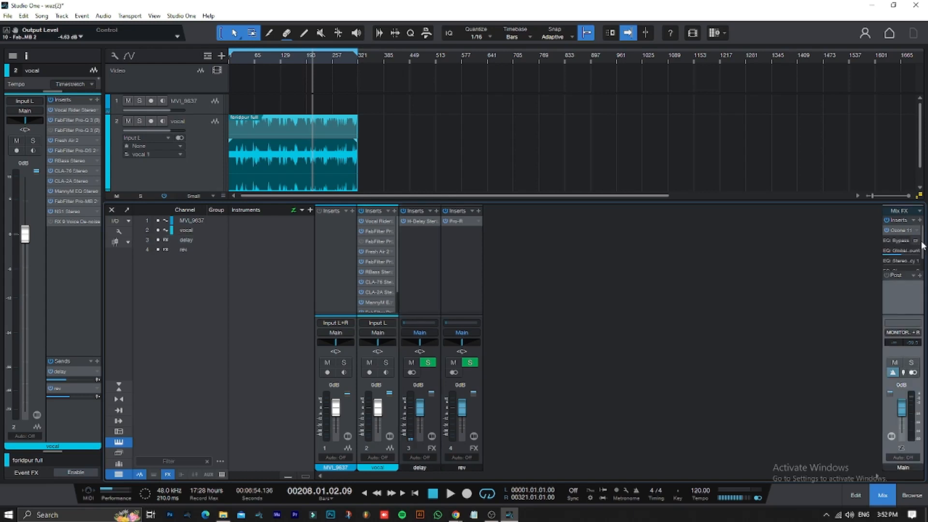
right_click(895, 233)
click(888, 231)
click(913, 231)
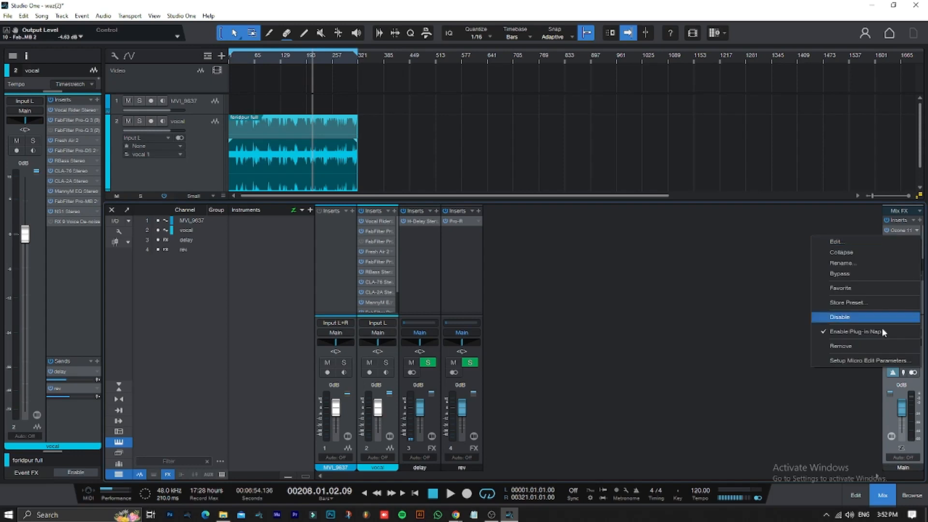
click(853, 346)
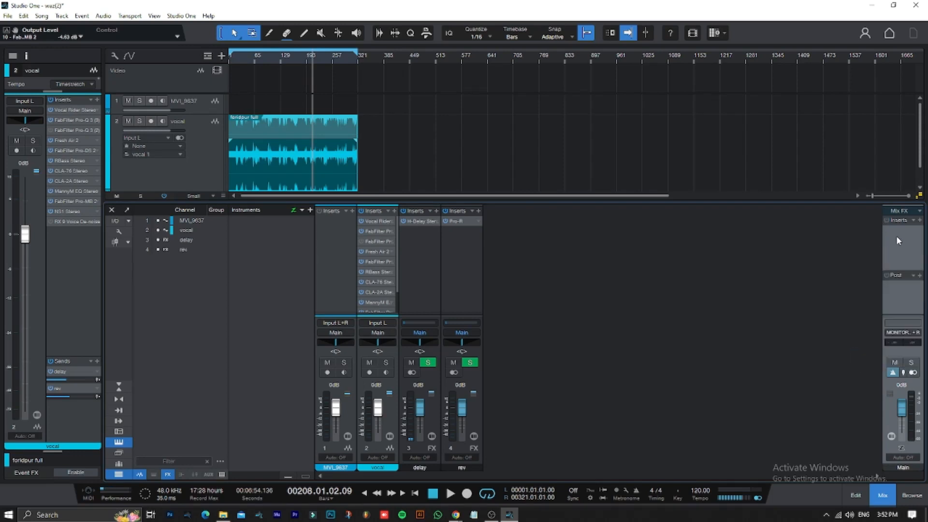
click(920, 223)
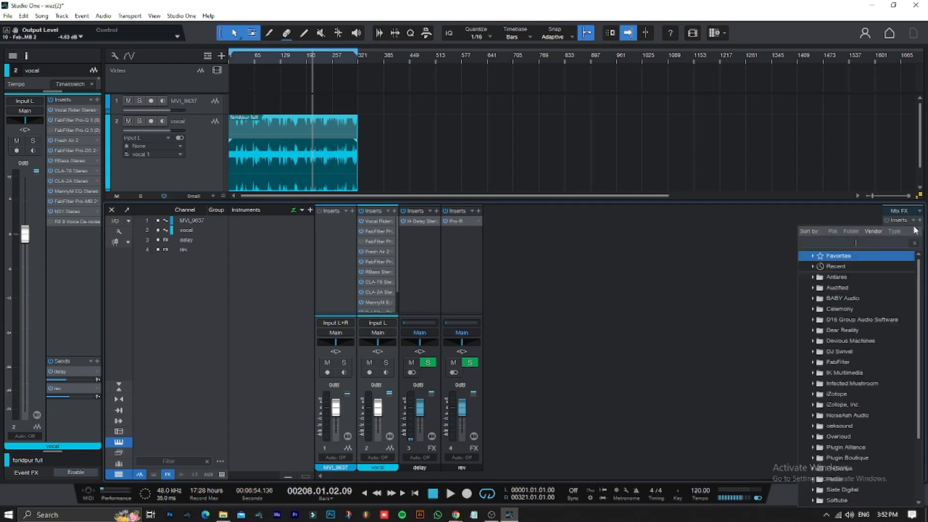
click(835, 225)
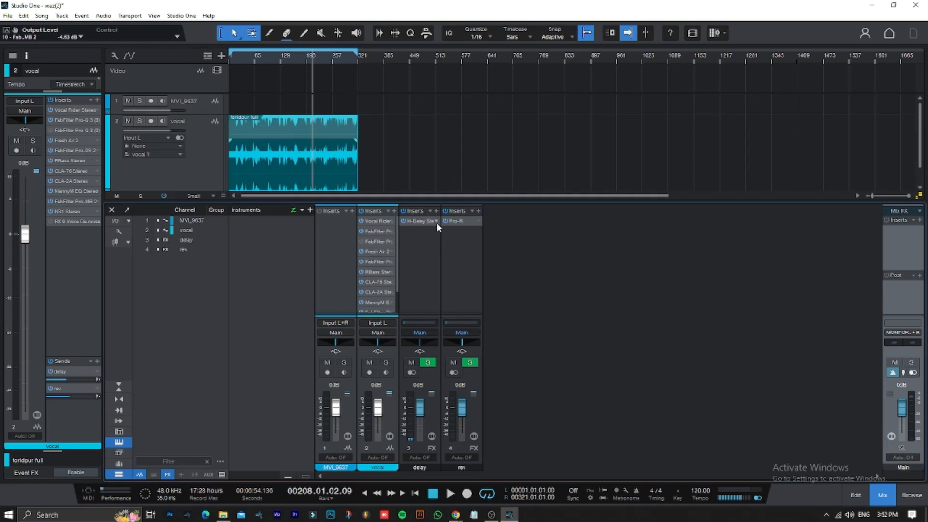
click(882, 495)
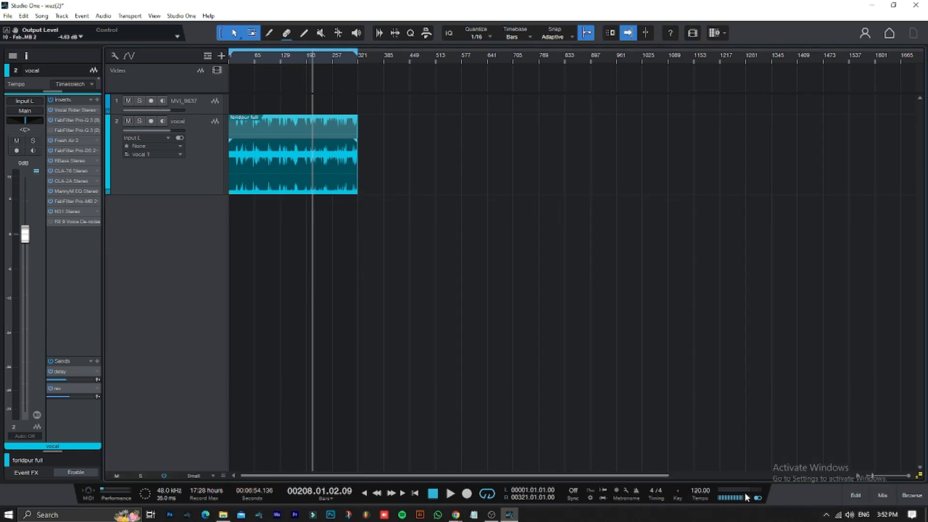
click(879, 501)
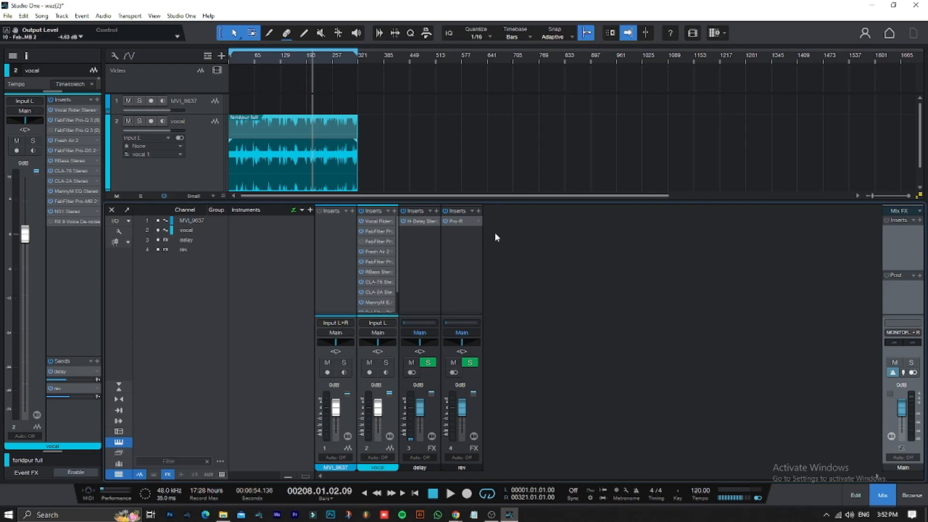
click(884, 499)
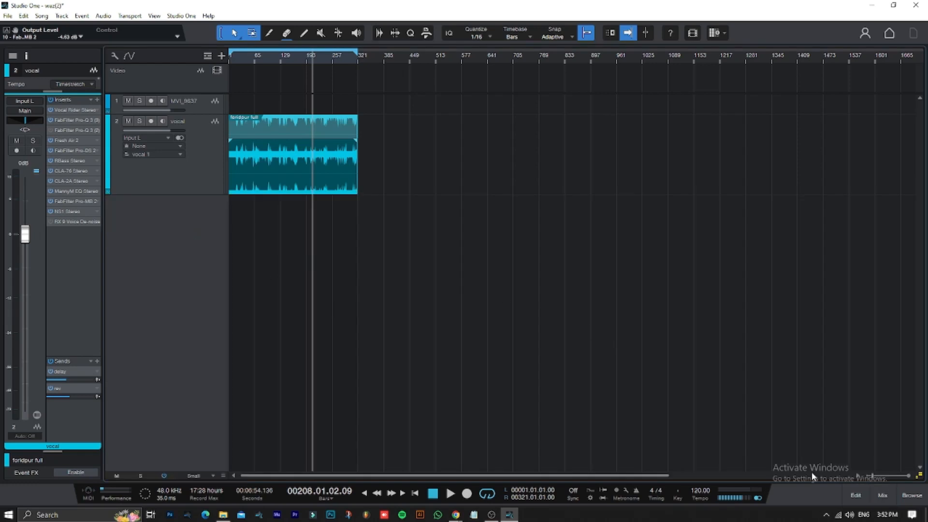
click(881, 494)
click(881, 494)
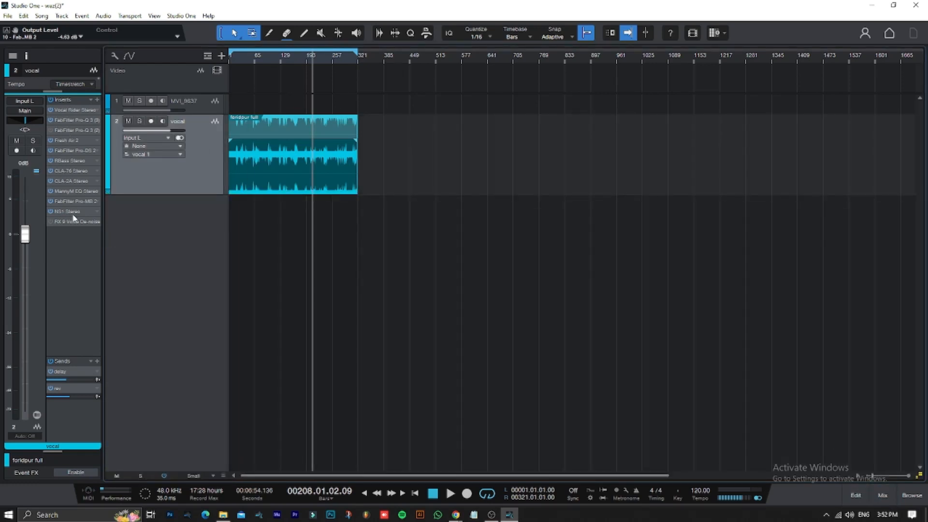
Step: Add PreSonus's Limiter to the Main channel's Post inserts, and close the vocal's CLA-76 window
click(889, 495)
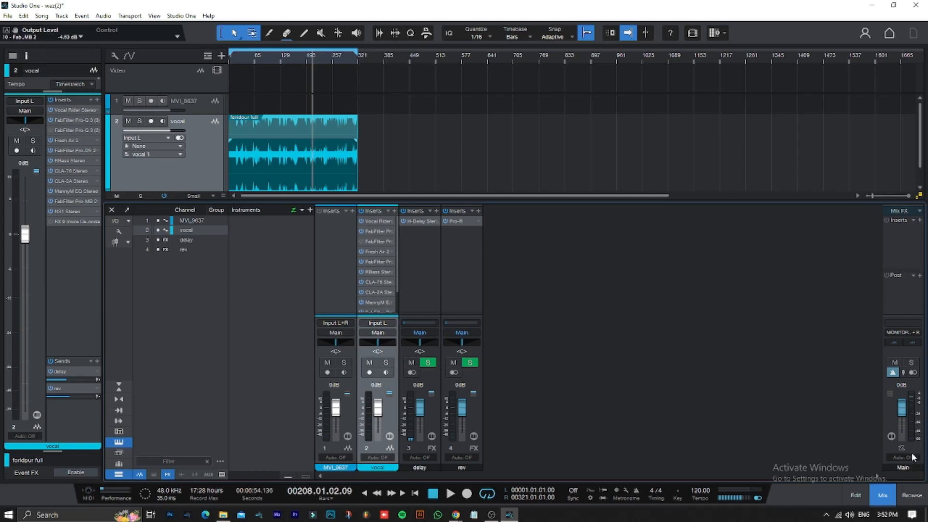
click(919, 275)
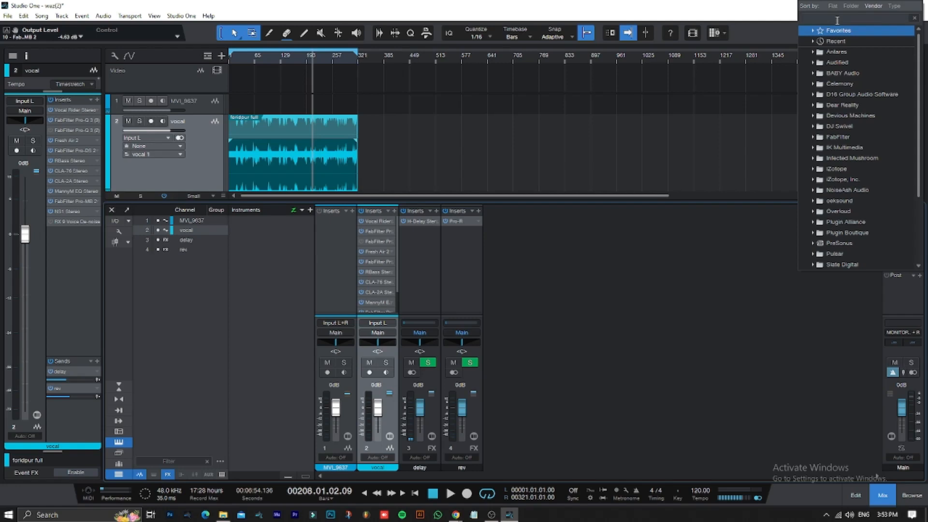
text(limit)
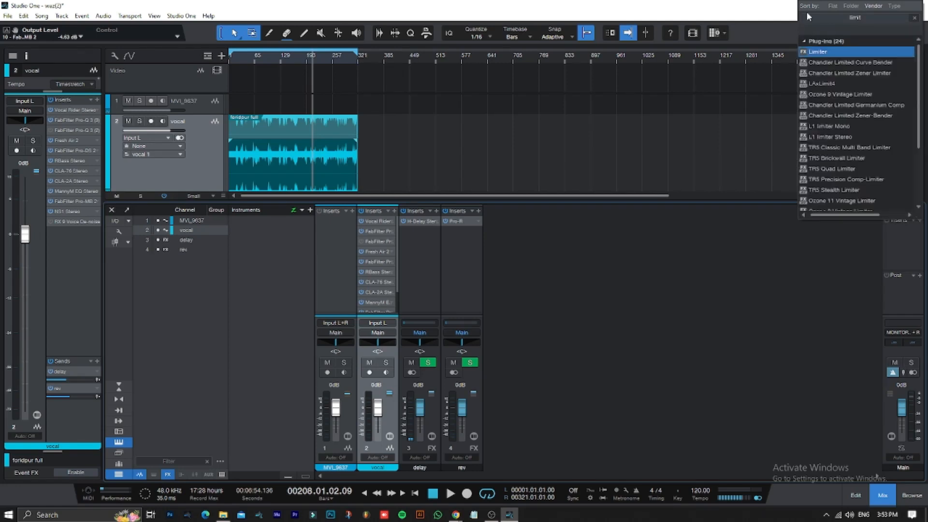
double_click(817, 51)
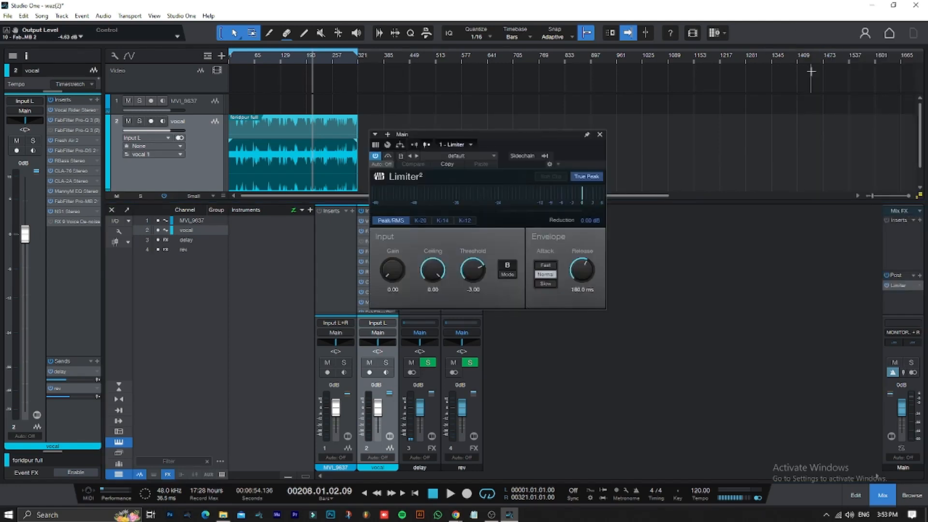
drag(518, 126, 646, 186)
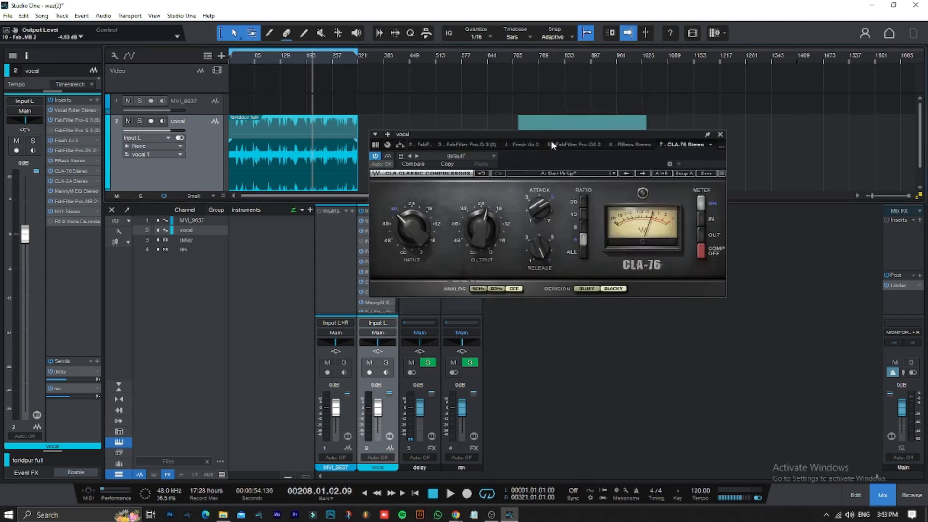
click(719, 134)
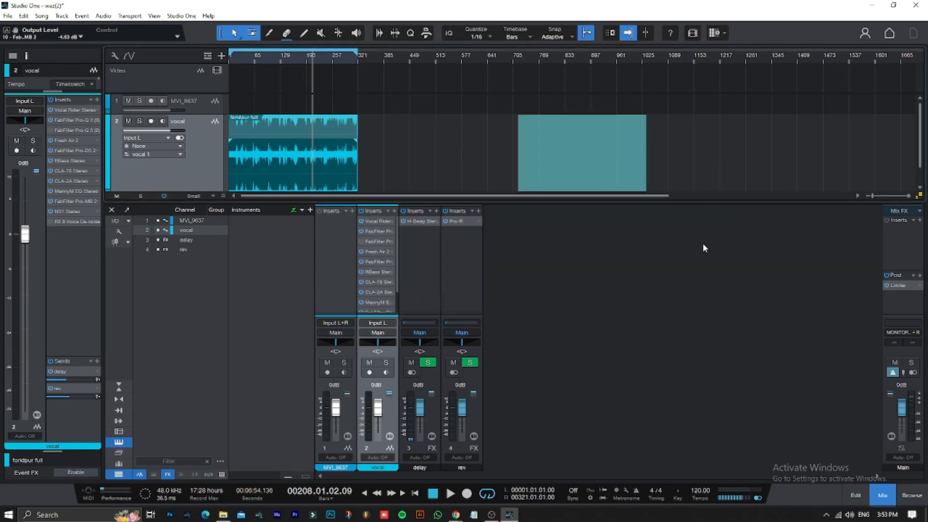
Step: Play the song from bar 173 and check the Main channel's Limiter meter in K-20 and Peak/RMS modes
click(897, 286)
drag(490, 133, 619, 245)
click(298, 62)
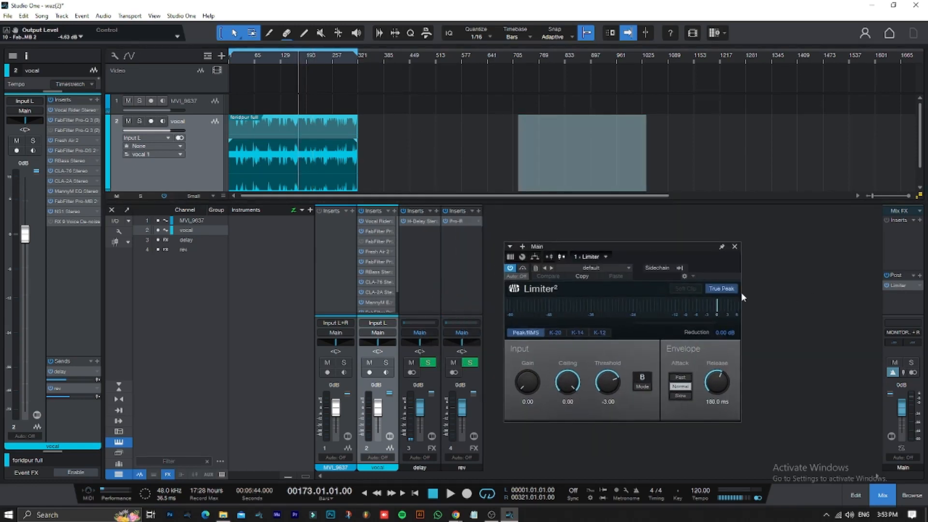
key(space)
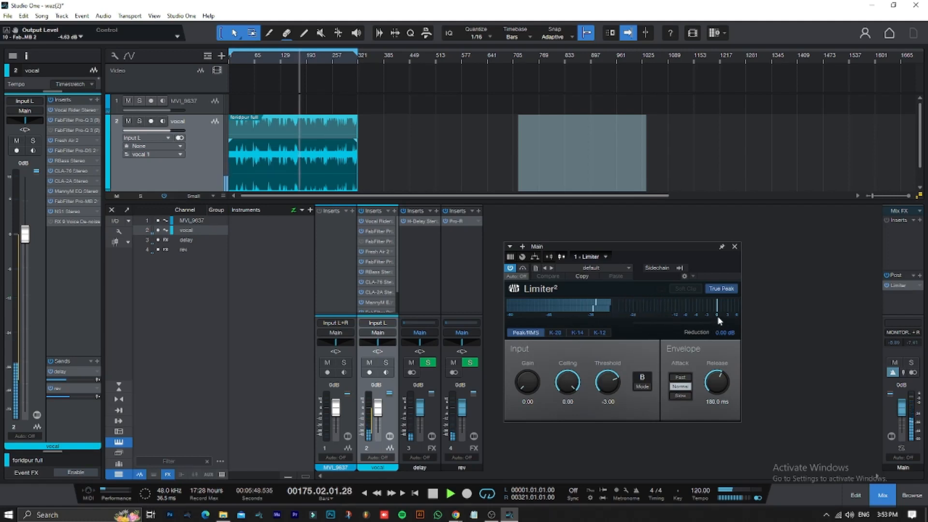
click(554, 332)
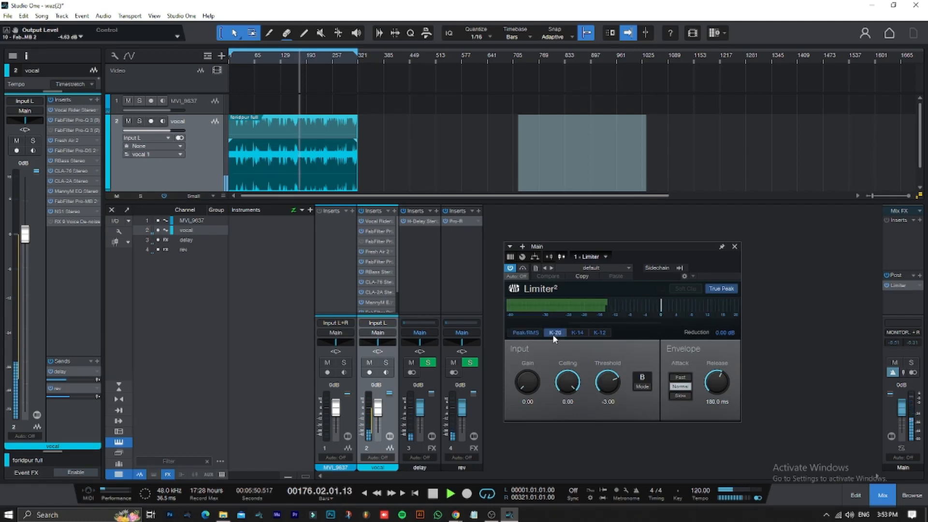
click(528, 334)
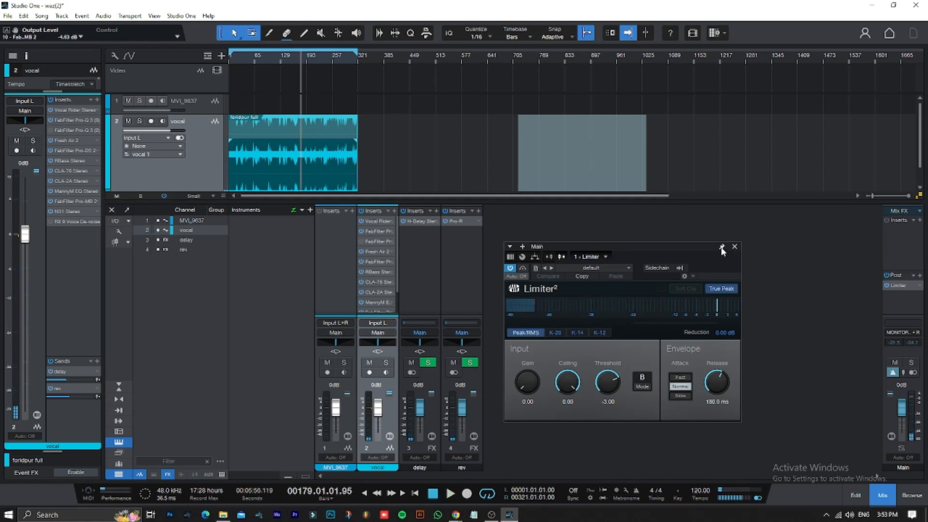
Step: Search for Ozone, add Ozone 9 to the Main channel's inserts, and close the Ozone and Limiter windows
click(920, 220)
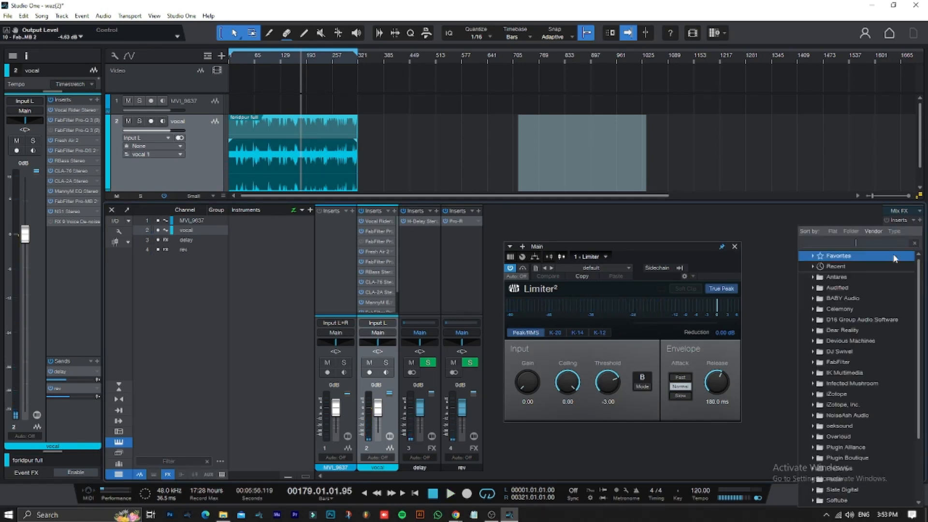
text(o)
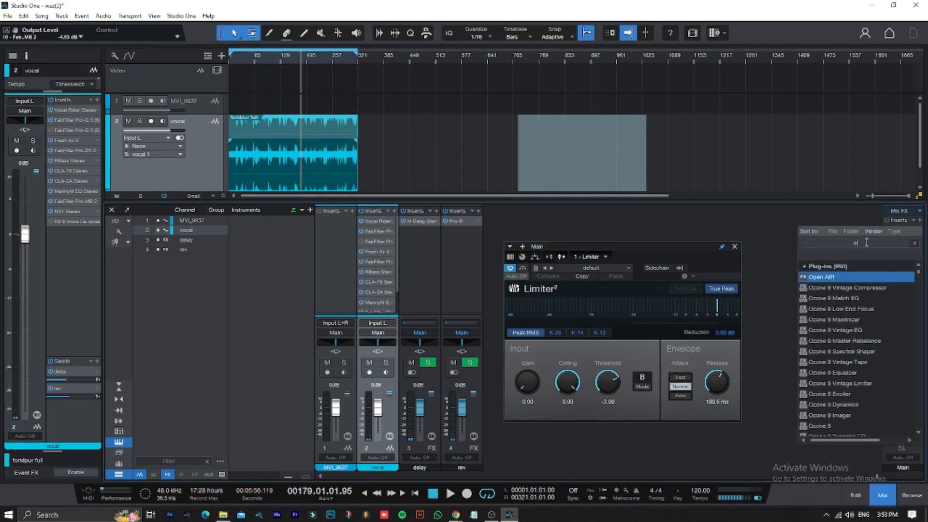
text(zo)
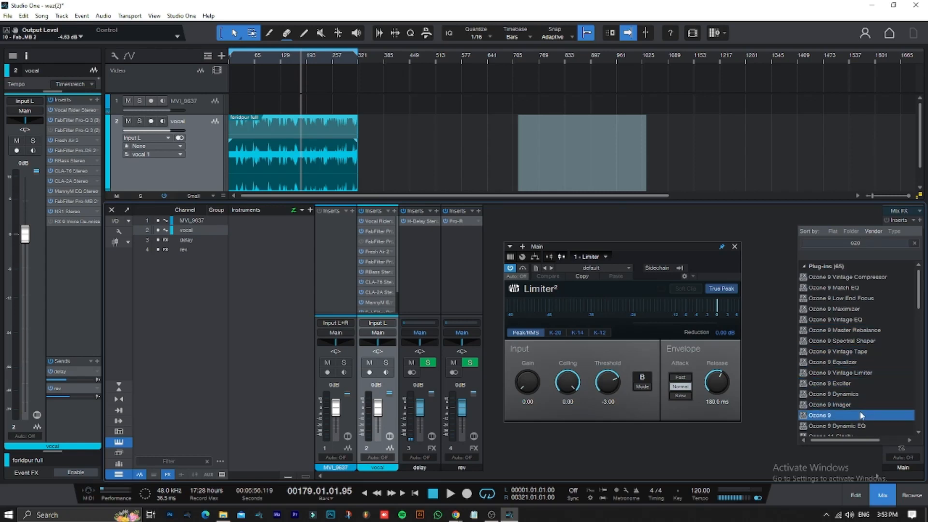
scroll(858, 412, down, 1)
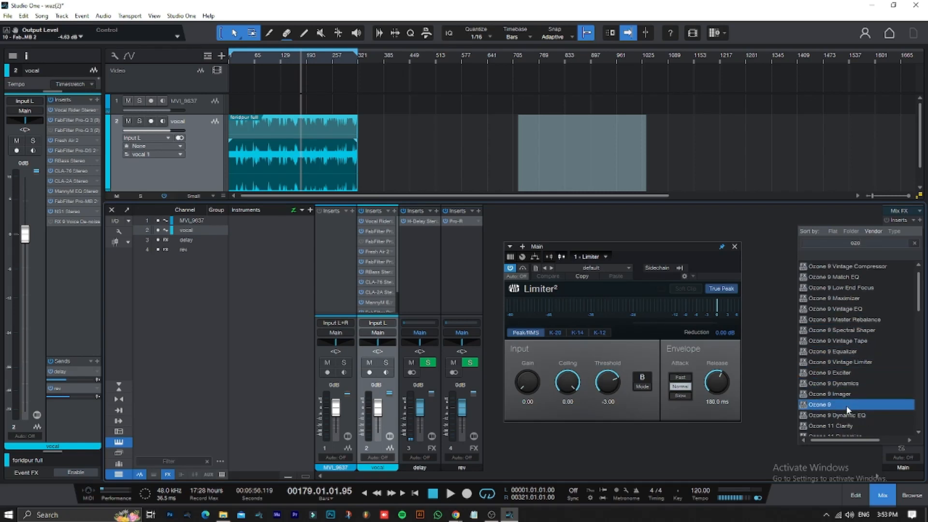
scroll(846, 409, down, 8)
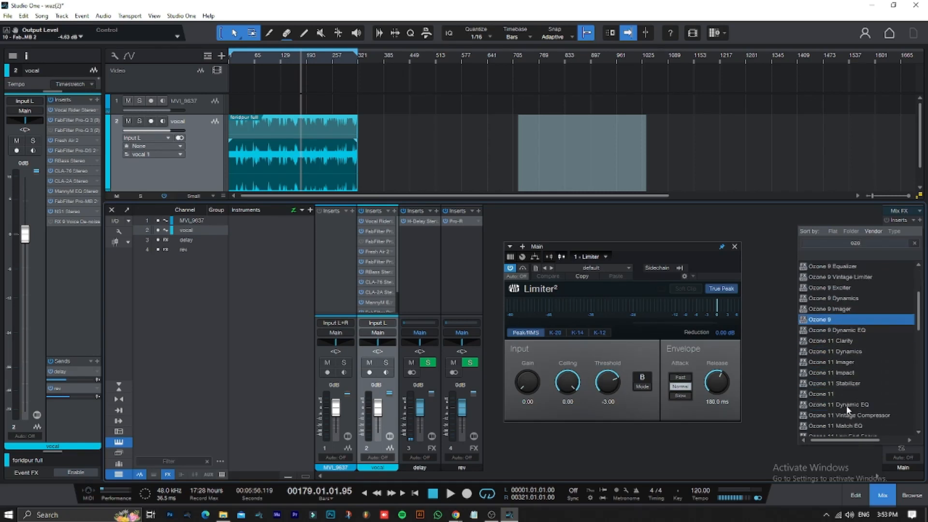
click(843, 405)
click(832, 394)
click(822, 331)
click(825, 321)
double_click(826, 323)
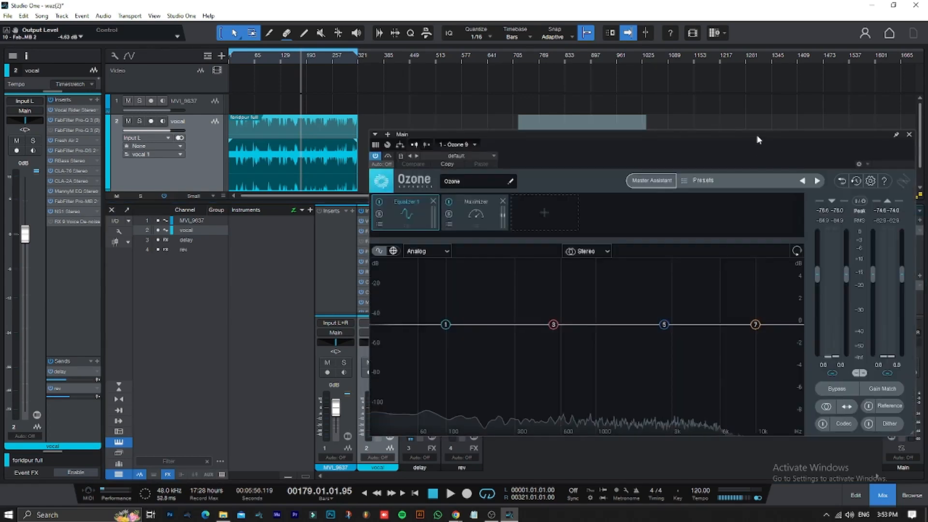
drag(758, 139, 604, 159)
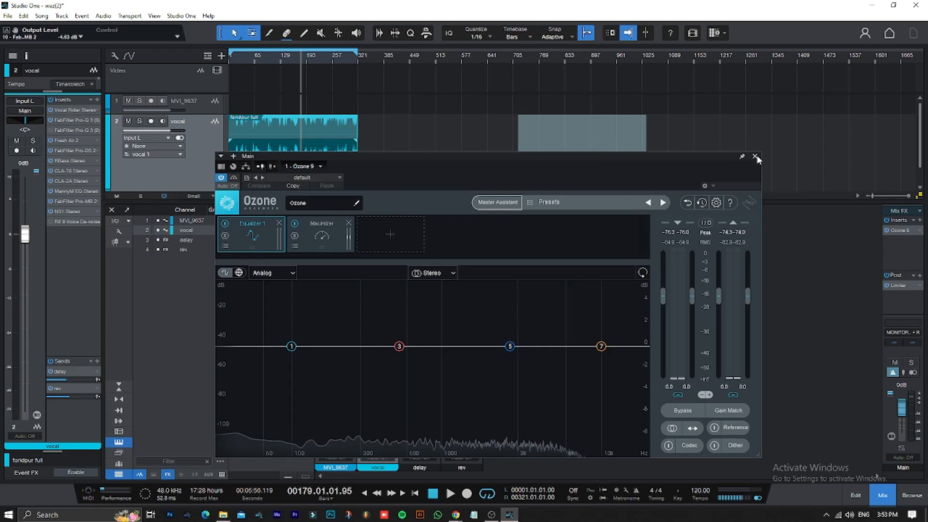
click(755, 157)
click(735, 246)
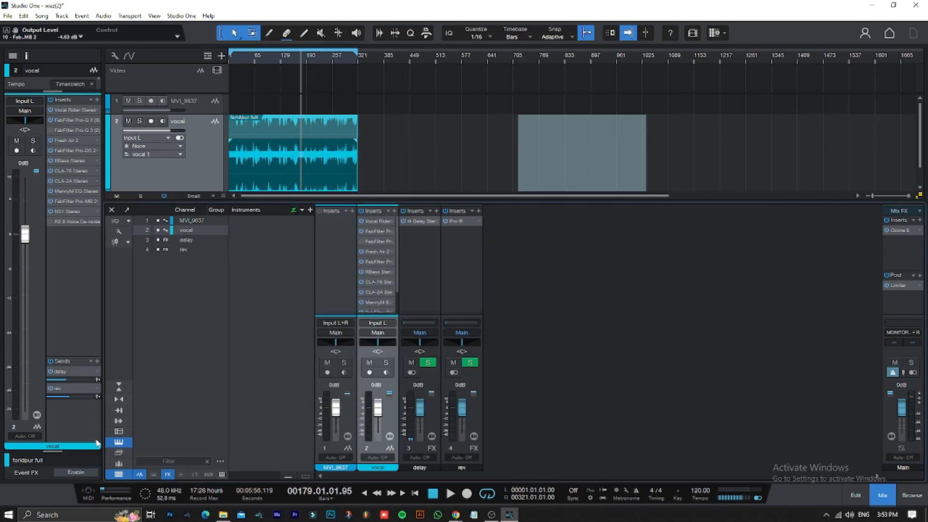
Step: Review the Dropout Protection levels in the Performance Monitor, reselect Maximum, and close the monitor
click(109, 497)
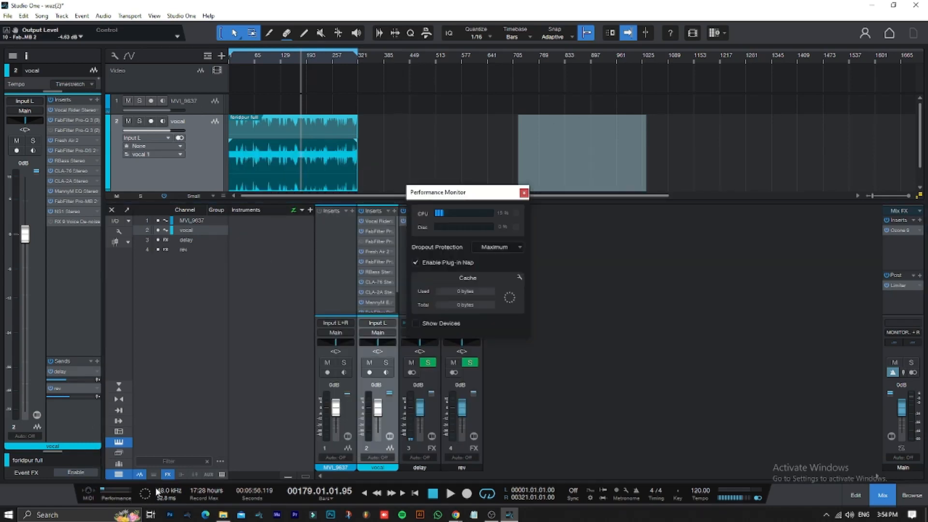
click(489, 248)
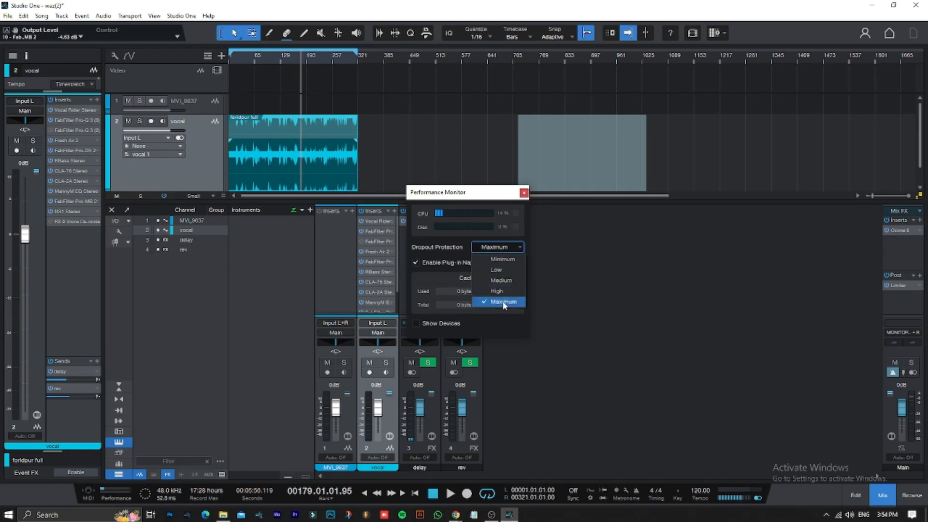
click(499, 302)
click(500, 247)
click(502, 301)
click(497, 249)
click(501, 301)
click(524, 192)
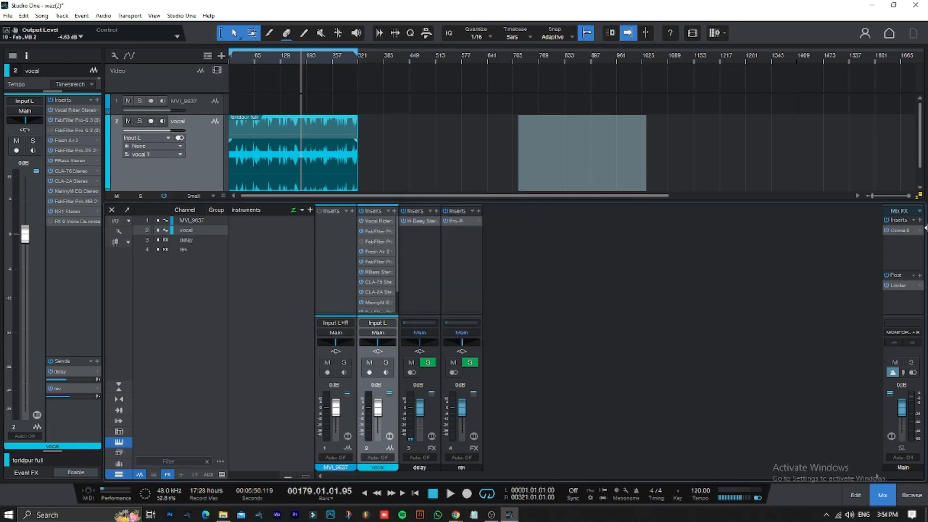
Step: Clear the default modules from Ozone 9 on the Main channel, view the Master Assistant options, and close the plug-in window
click(901, 232)
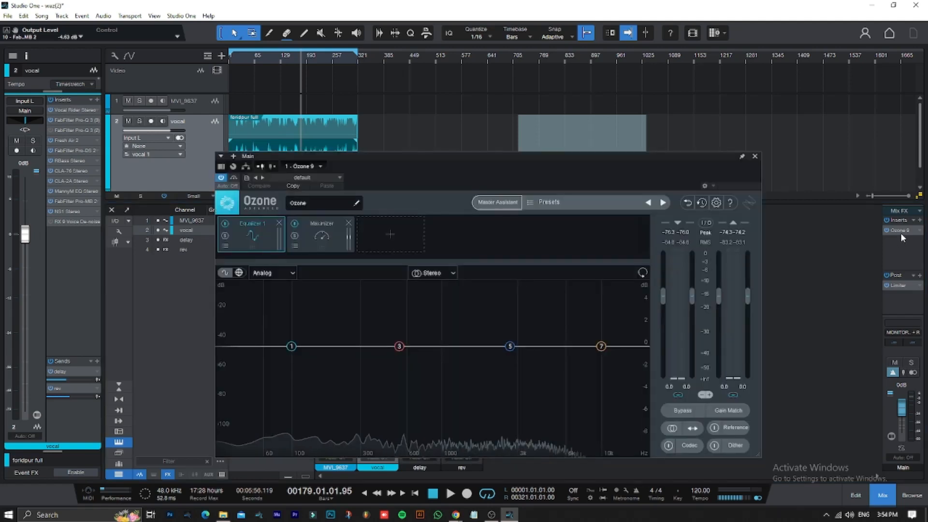
click(279, 223)
drag(500, 157, 554, 150)
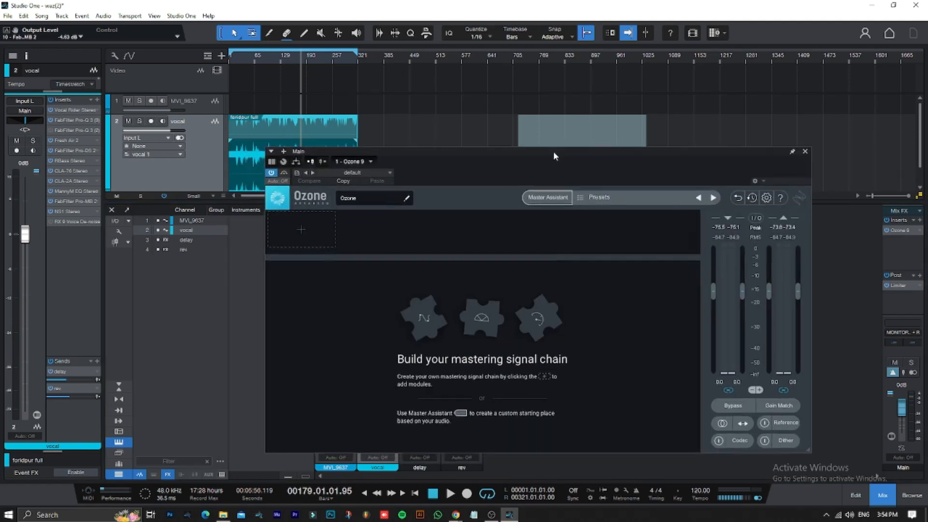
click(551, 197)
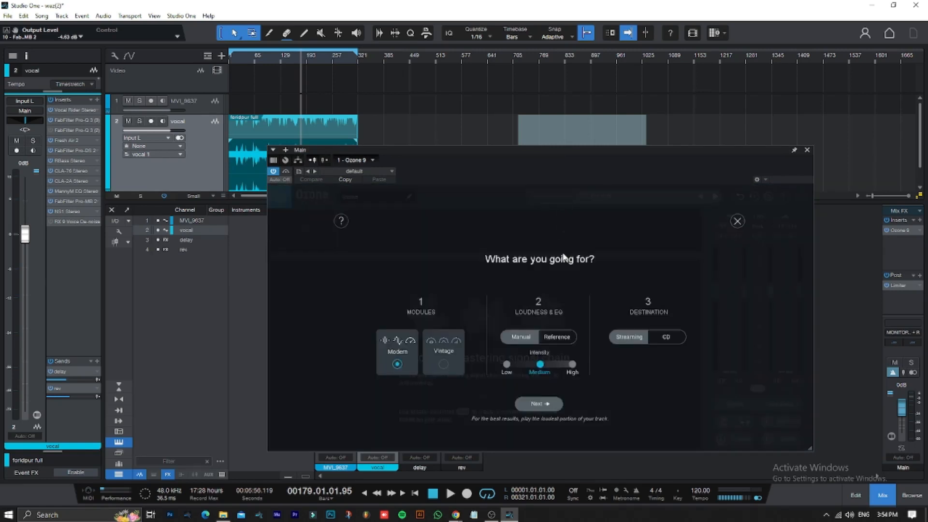
click(737, 221)
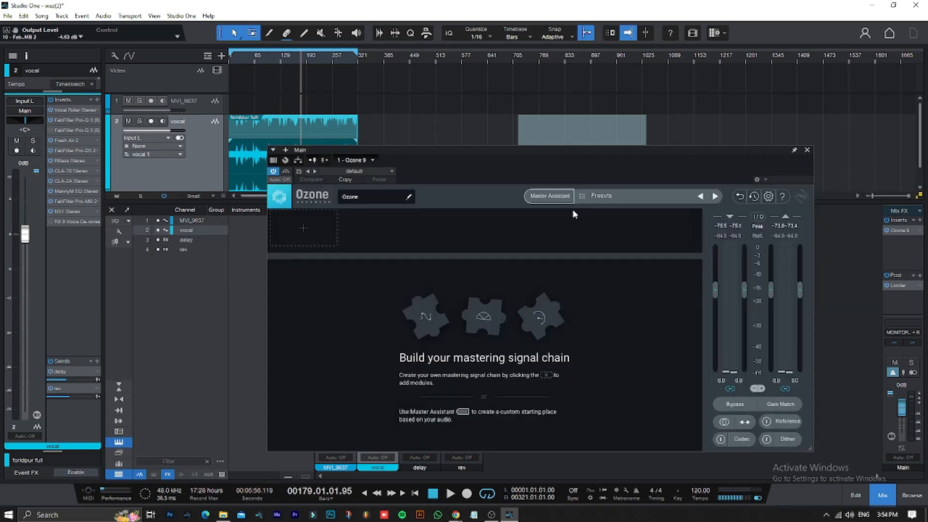
click(542, 197)
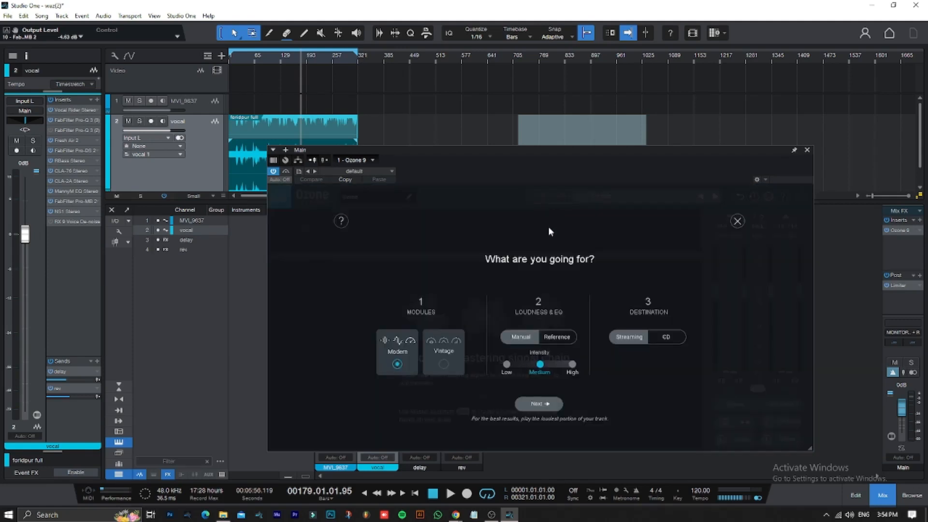
click(806, 150)
Step: Replace Ozone 9 with Ozone 11 in the Main channel's inserts
click(922, 232)
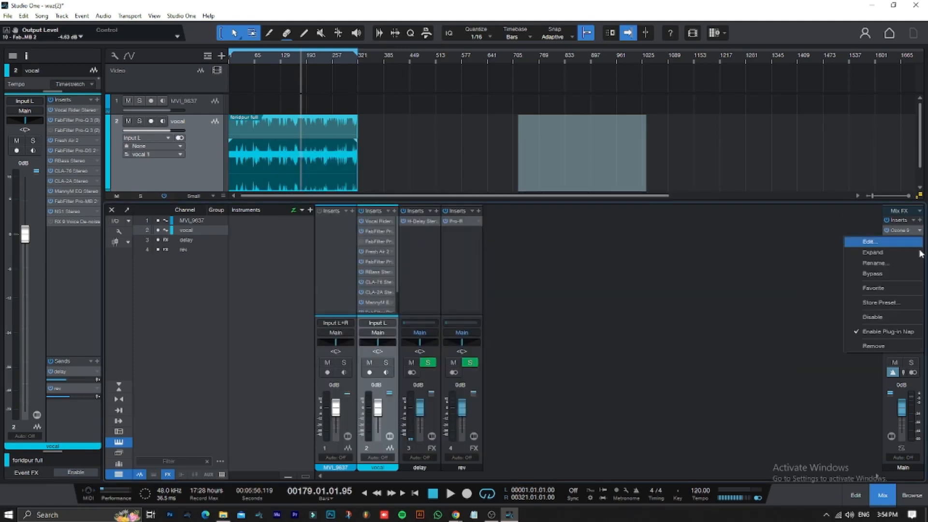
click(884, 347)
click(919, 221)
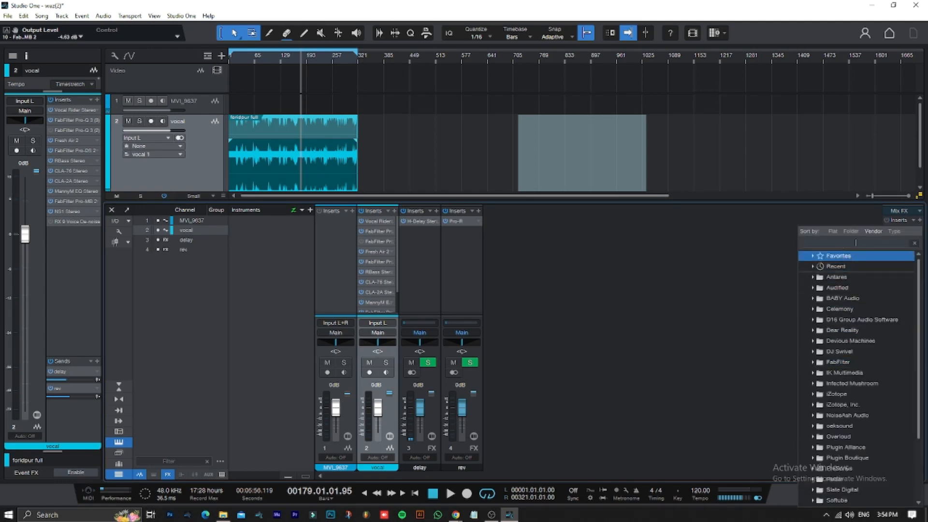
text(ozo)
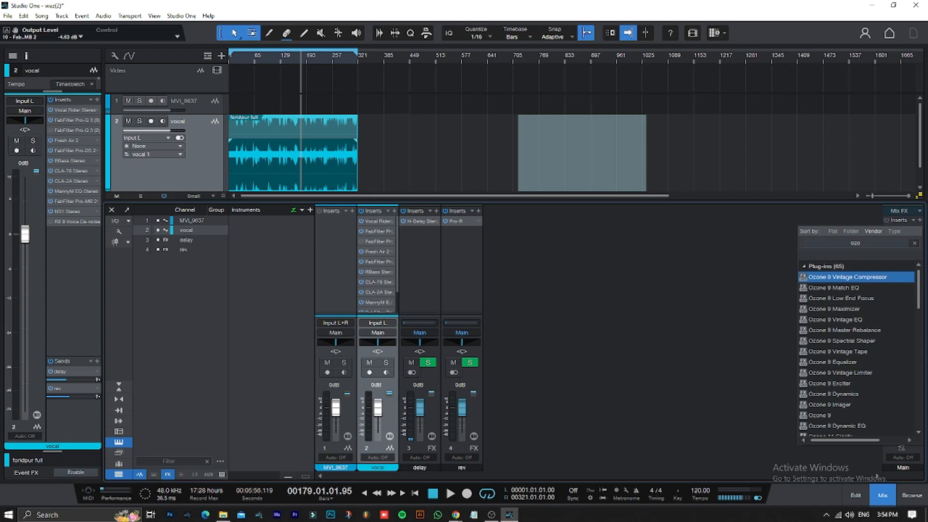
key(Down)
key(Down)
key(Down)
key(Down)
key(Down)
key(Down)
key(Down)
key(Down)
key(Down)
key(Down)
key(Down)
key(Down)
key(Down)
key(Down)
key(Down)
key(Down)
key(Down)
key(Down)
key(Down)
key(Down)
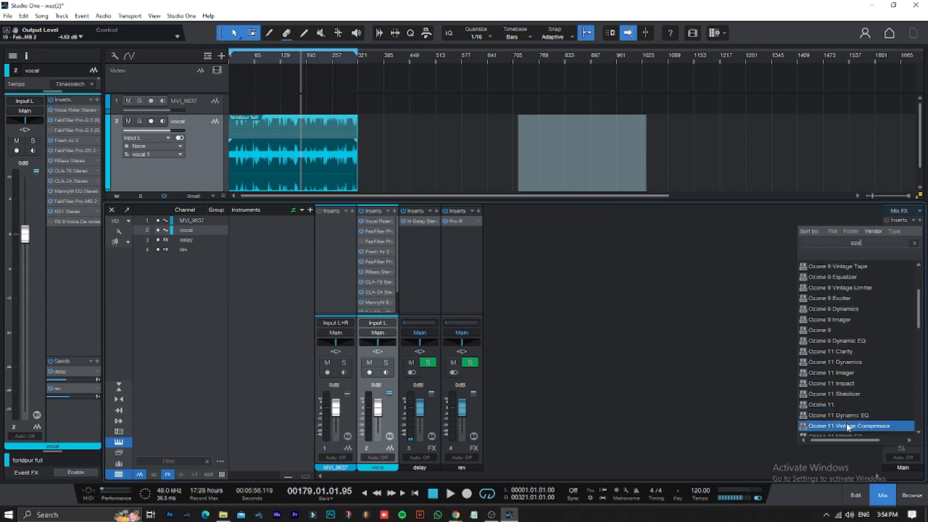
click(831, 406)
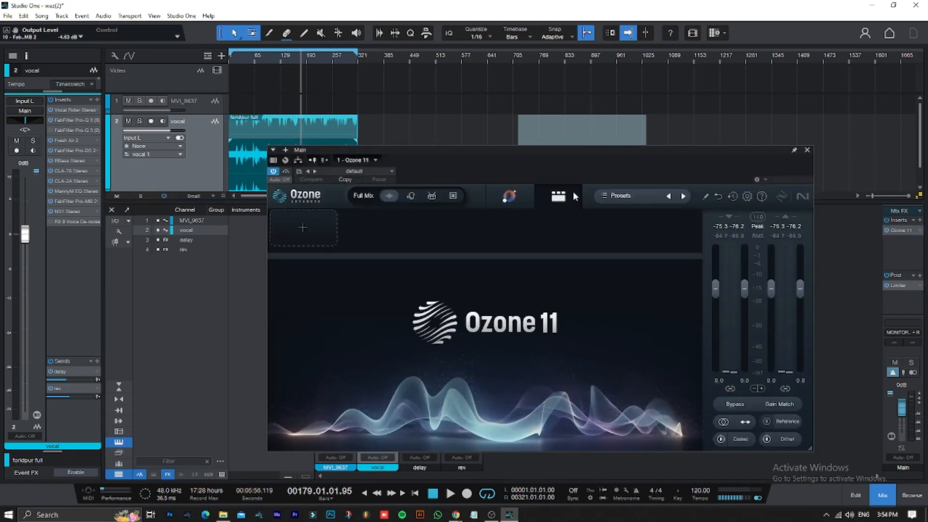
Step: Open Ozone 11's mastering assistant, close its window, and remove Ozone 11 from the Main channel
click(514, 199)
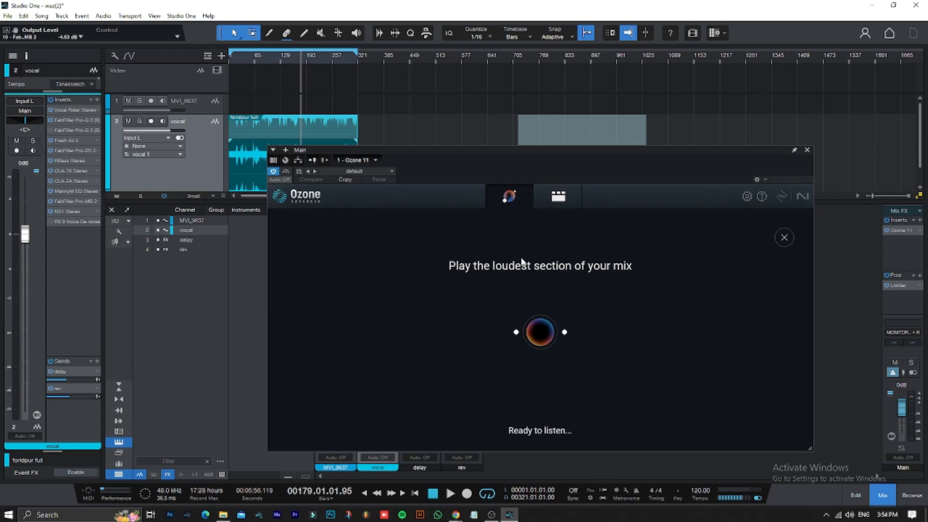
click(807, 150)
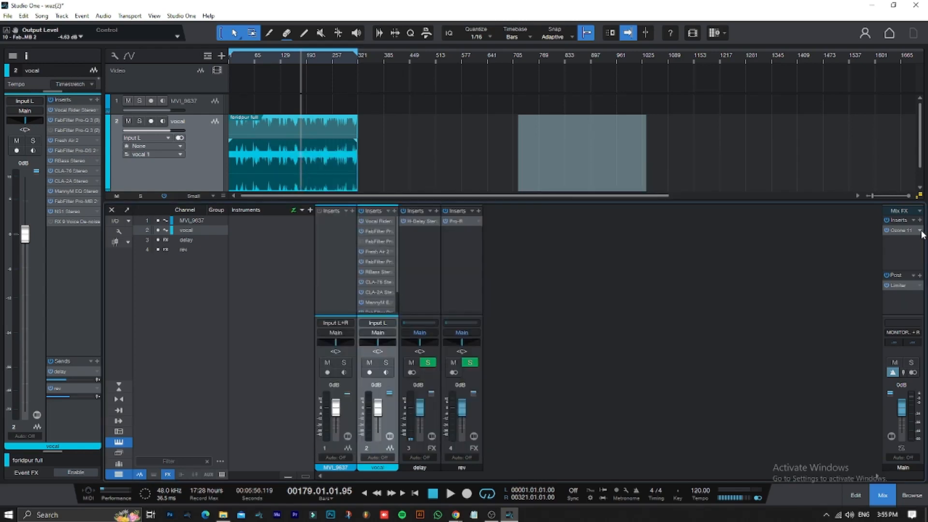
click(919, 231)
click(864, 346)
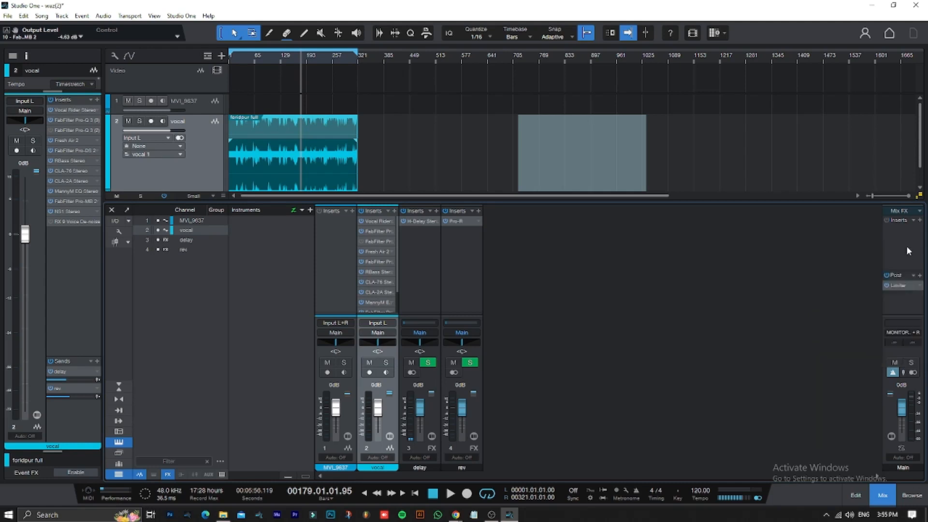
Step: Add Ozone 9 to the Main channel's inserts and clear its default Equalizer and Maximizer modules
click(919, 220)
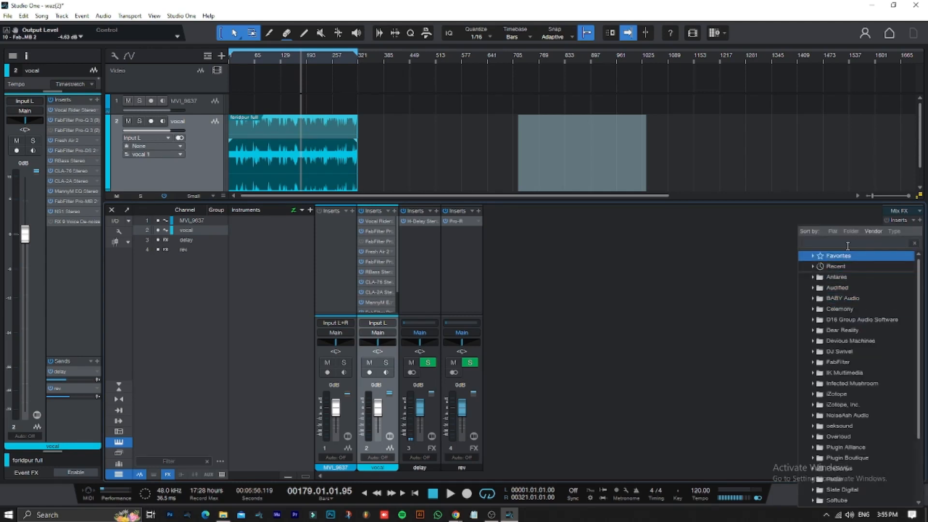
text(ozi)
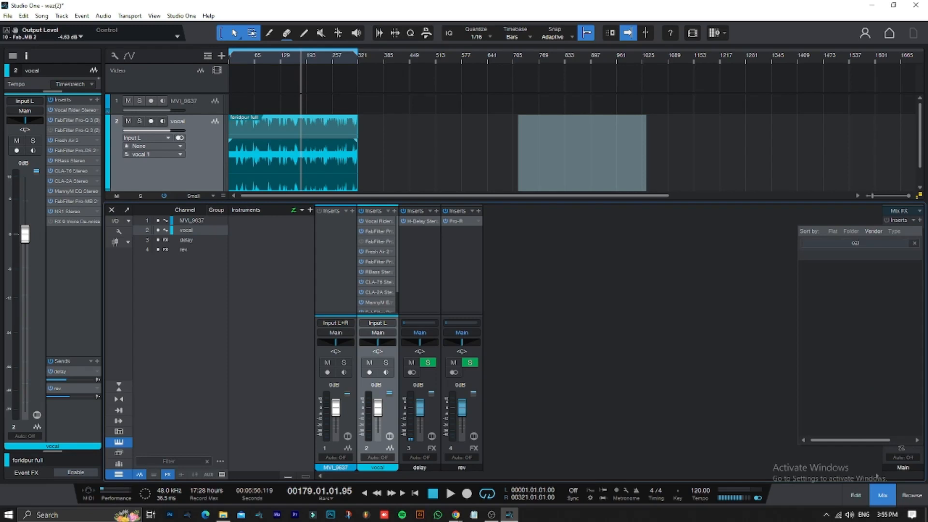
key(BackSpace)
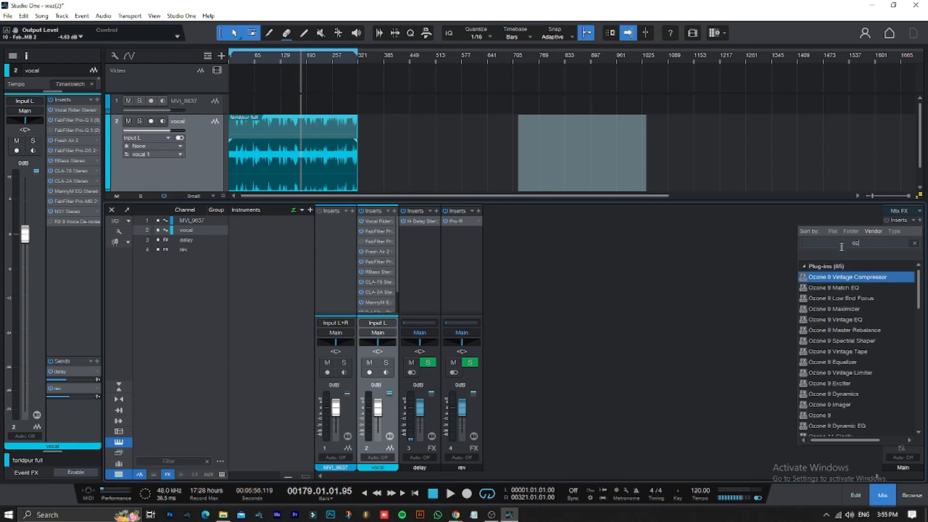
click(843, 415)
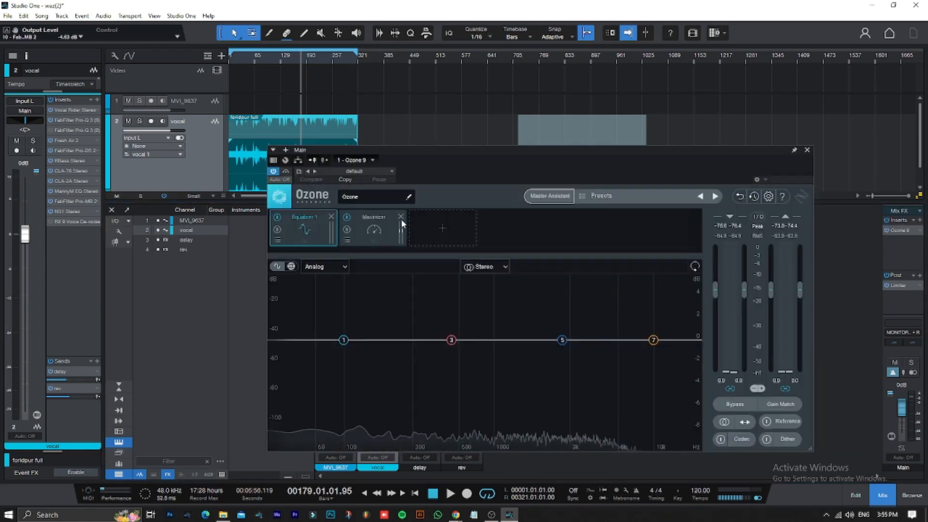
click(331, 217)
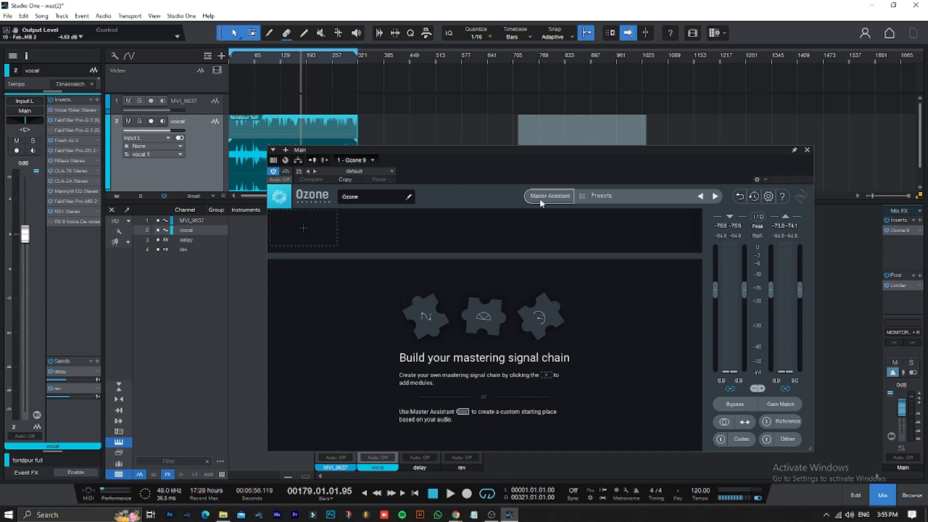
Step: Run Ozone 9's Master Assistant with Modern modules, Medium intensity and Streaming while playing from bar 62, and accept its suggestion
click(553, 199)
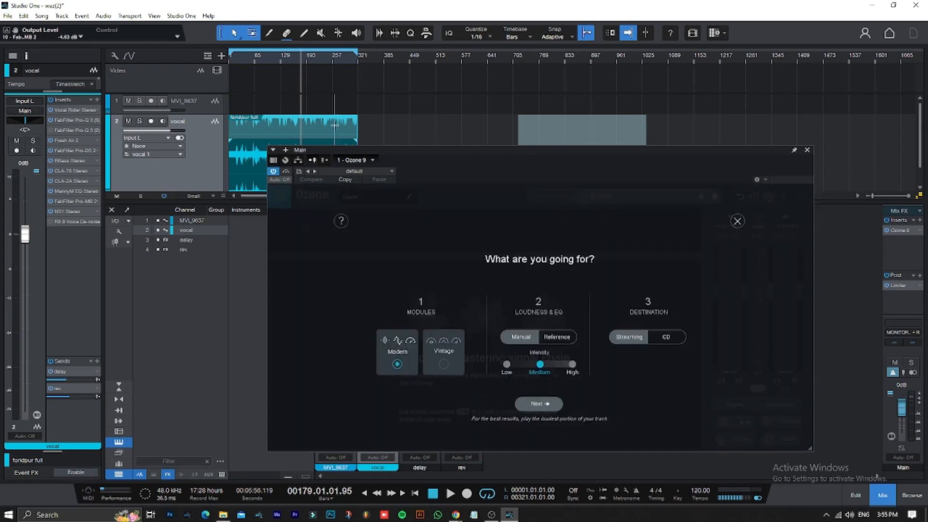
click(255, 63)
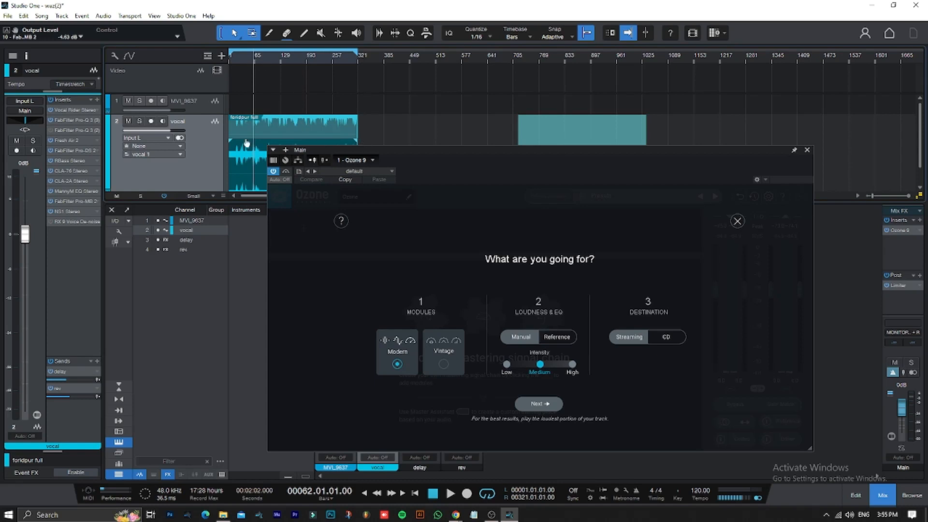
key(space)
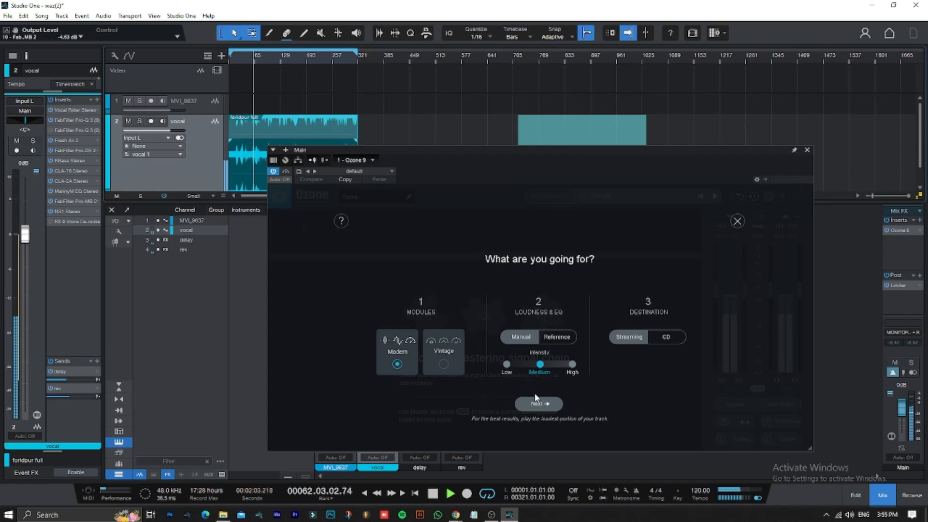
click(540, 404)
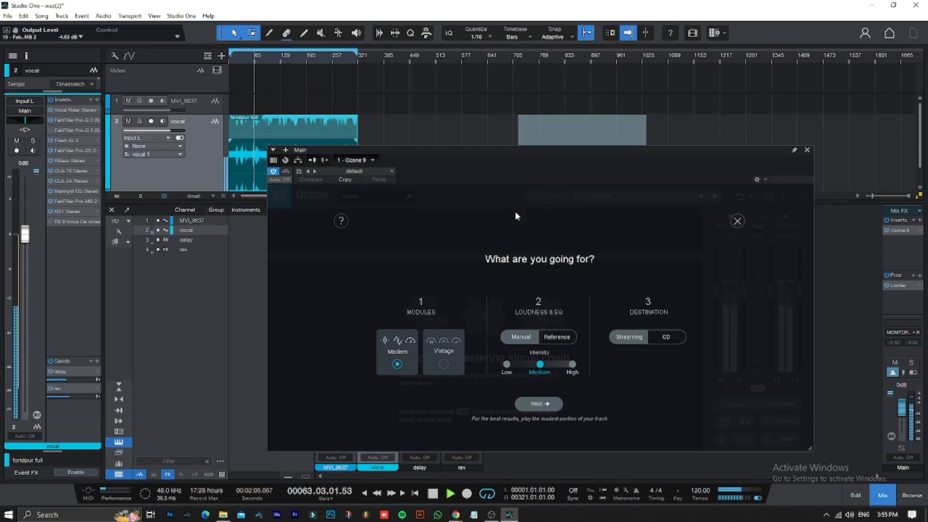
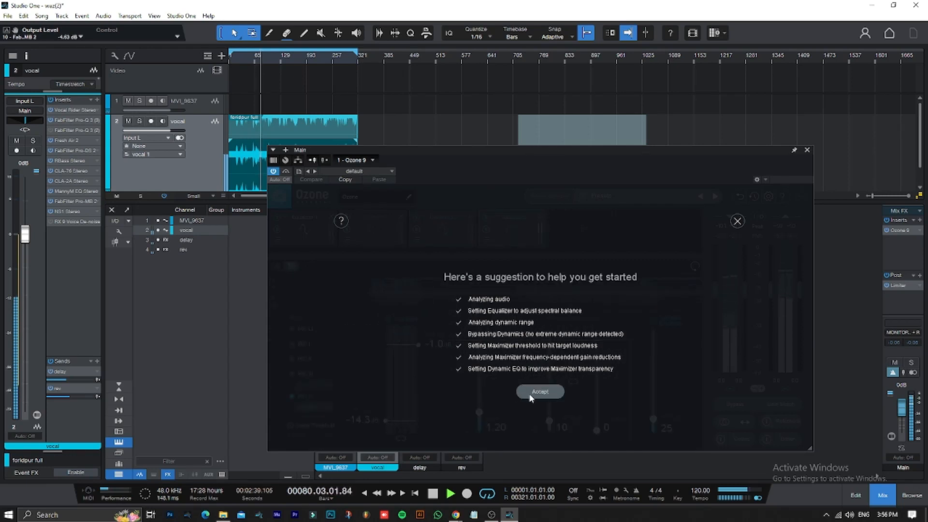
key(space)
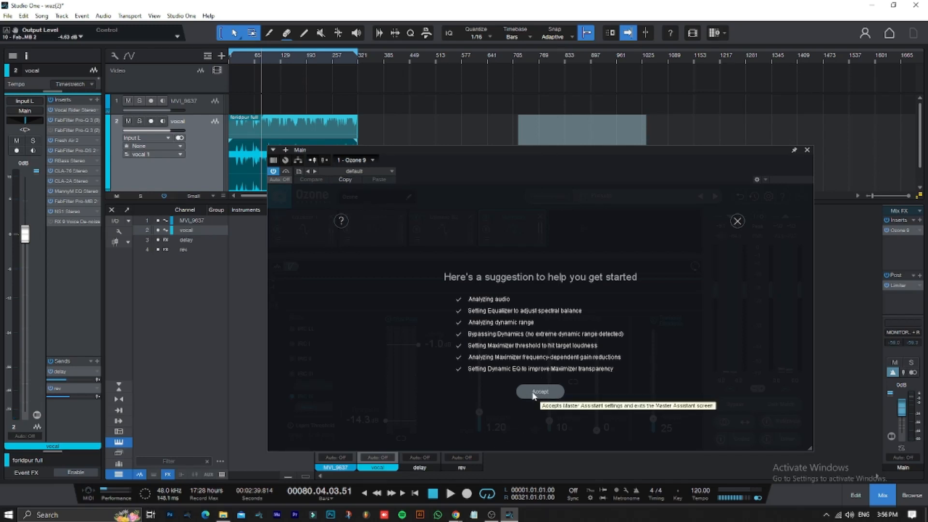
click(533, 395)
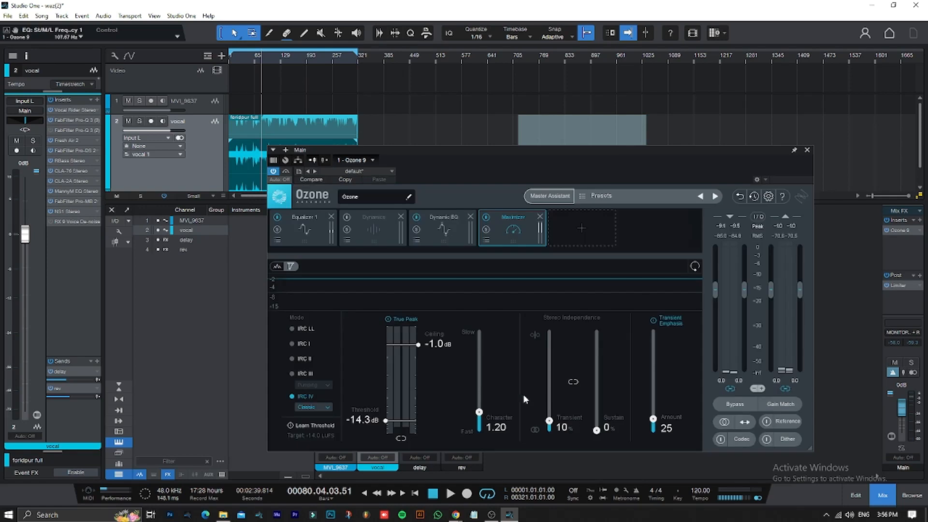
Step: In Ozone's Equalizer, delete the low-shelf band 1 and reduce the 689 Hz bell band's cut
click(318, 230)
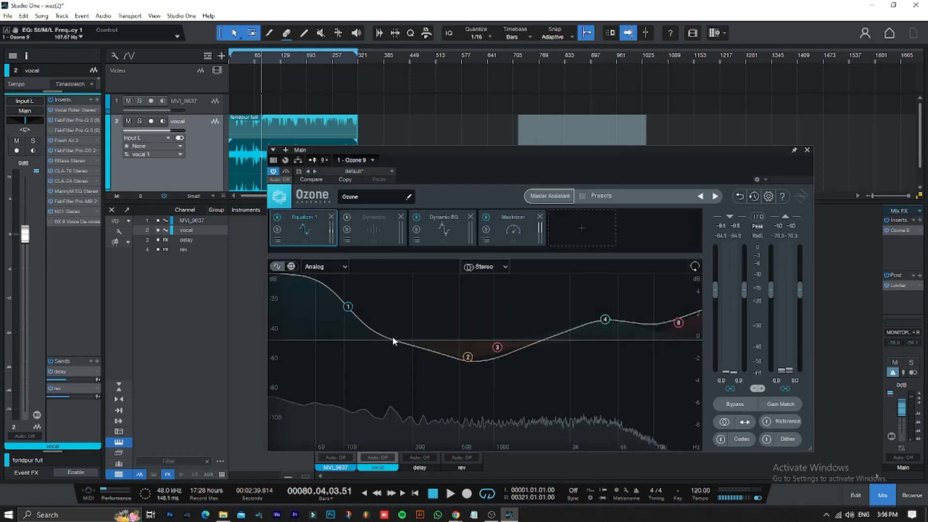
click(348, 307)
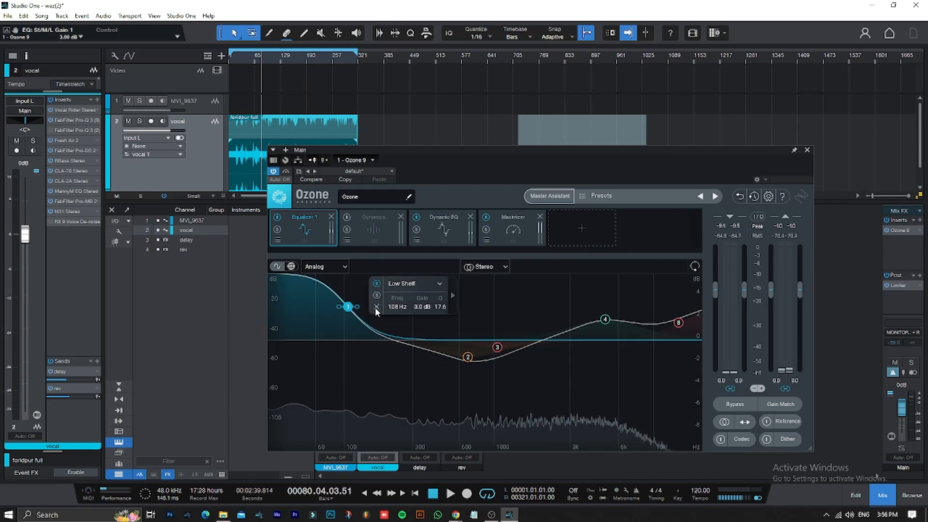
click(376, 306)
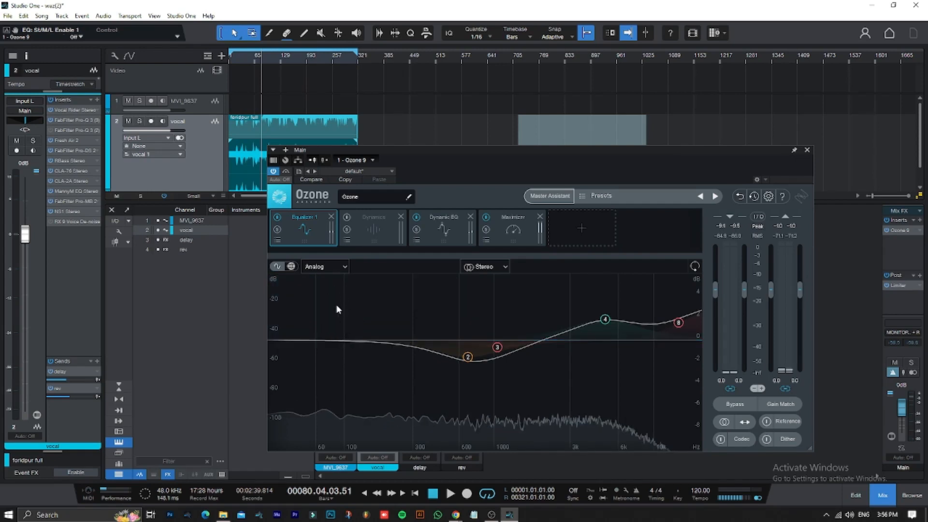
click(467, 356)
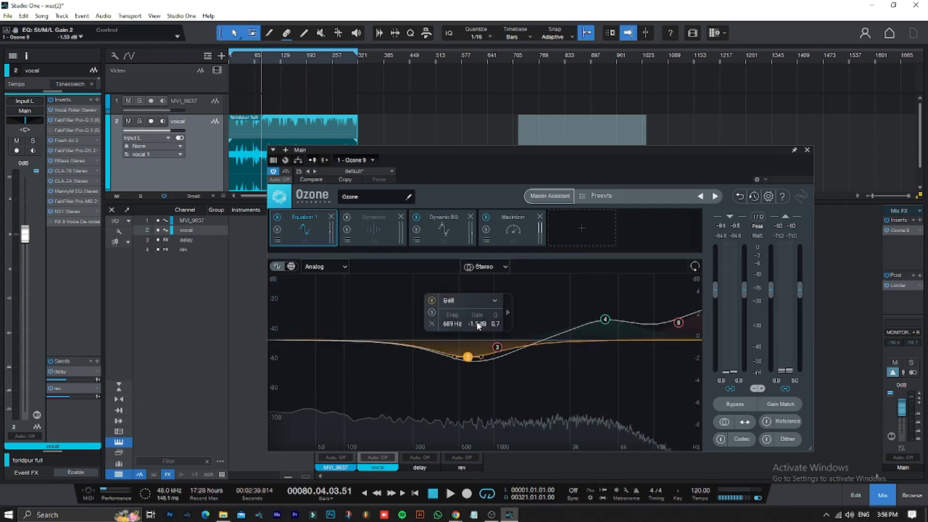
drag(477, 326, 477, 316)
Step: Lower the Equalizer's 5030 Hz bell boost and set the 14309 Hz high shelf's gain to 0.5 dB
click(605, 319)
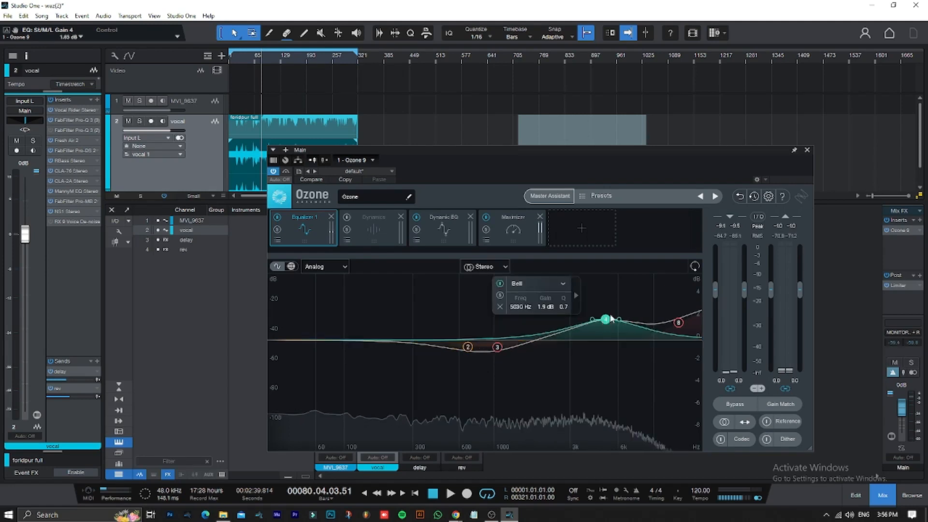
scroll(546, 307, down, 5)
scroll(546, 307, up, 2)
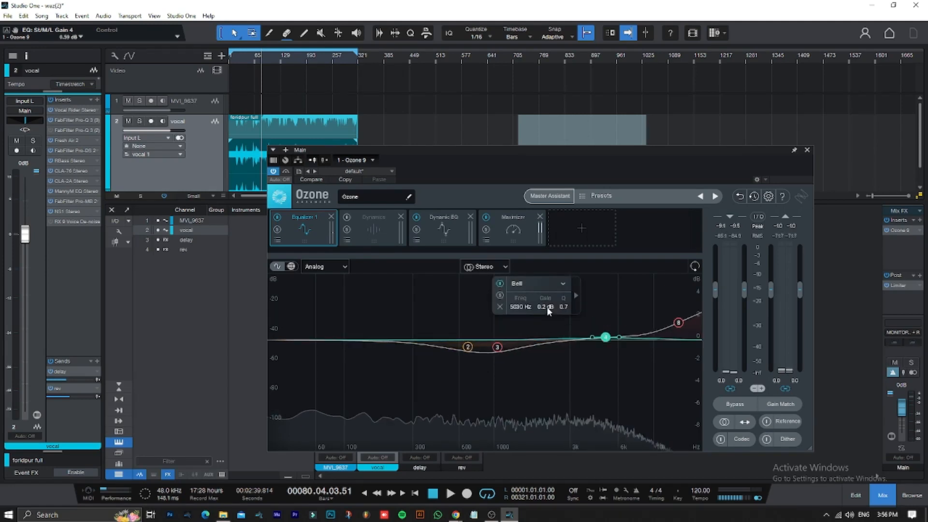
click(679, 323)
scroll(629, 302, up, 2)
scroll(629, 303, down, 3)
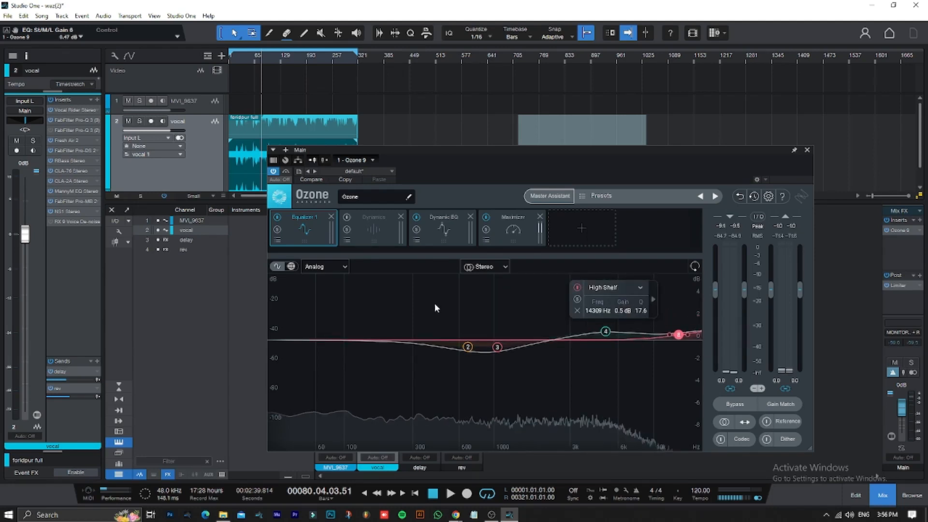
Step: Remove the bypassed Dynamics module from Ozone's chain and open the Maximizer's settings
click(371, 239)
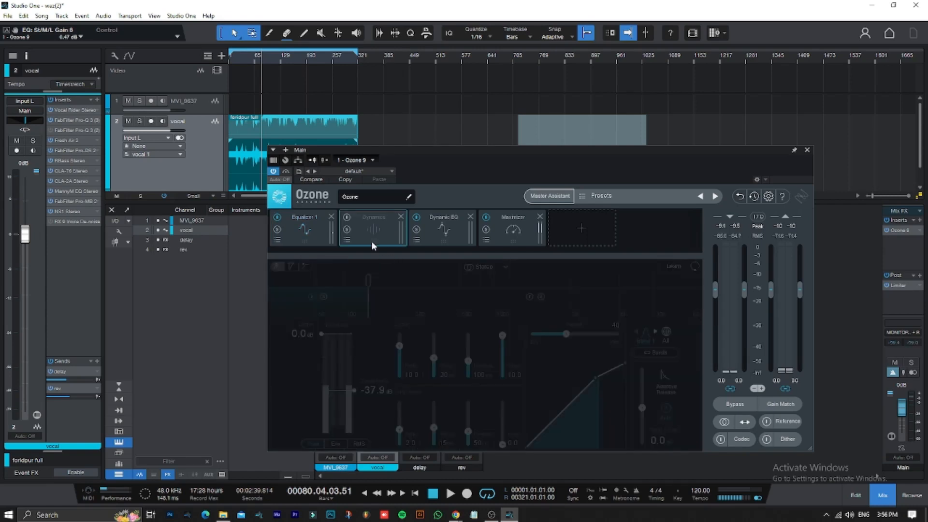
click(400, 217)
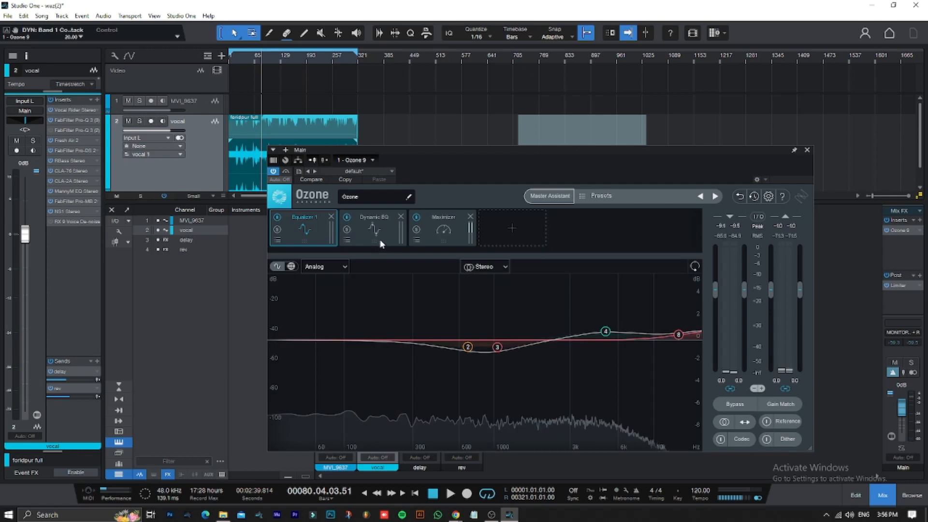
click(432, 234)
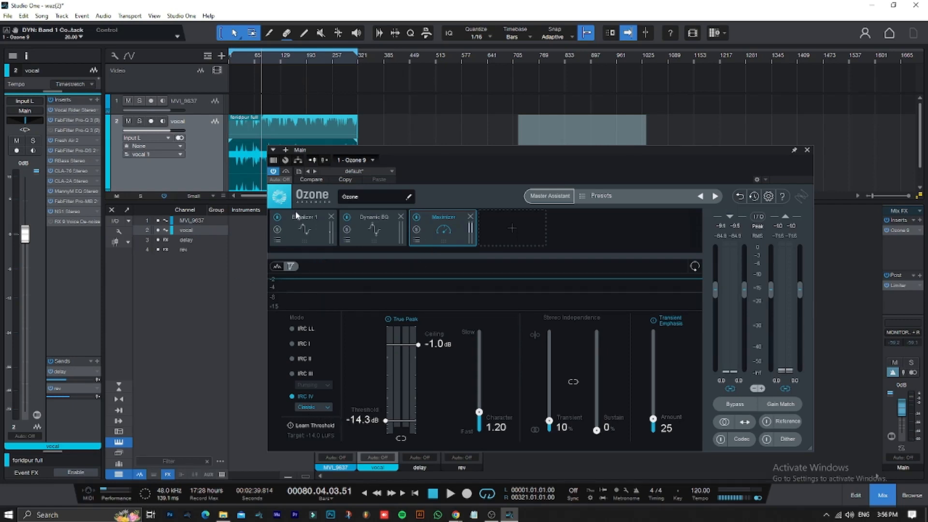
Step: Play the song and raise the Maximizer's threshold to -13.0 dB in Ozone 9, closing the plugin when done
click(298, 236)
click(340, 269)
click(376, 263)
click(388, 240)
click(428, 236)
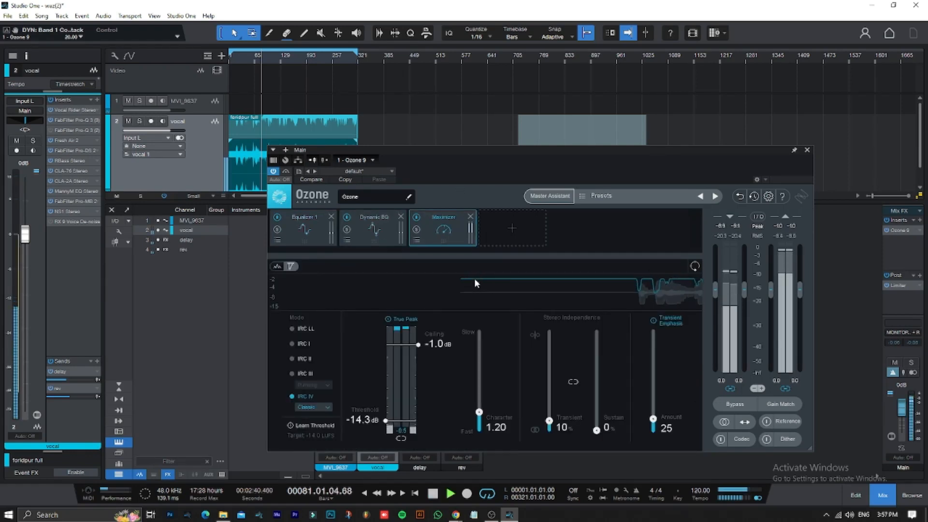
key(space)
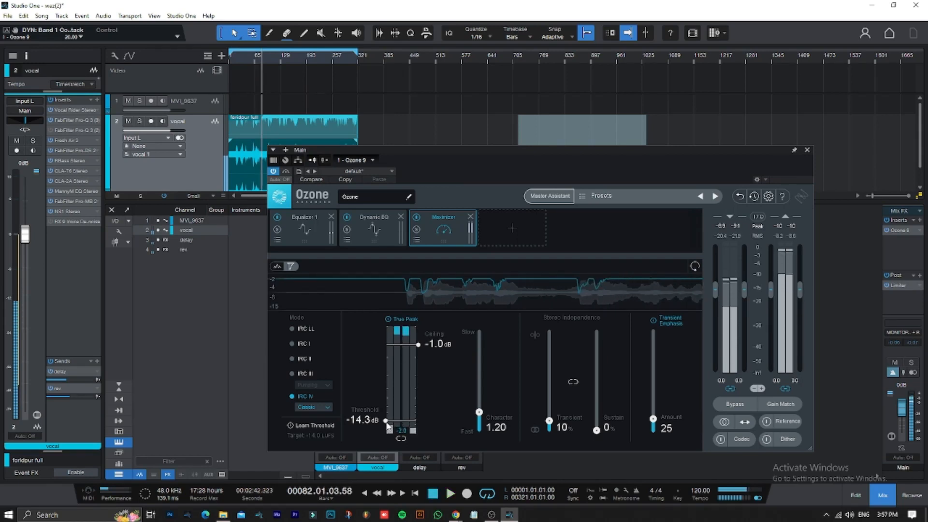
drag(389, 428, 388, 421)
key(space)
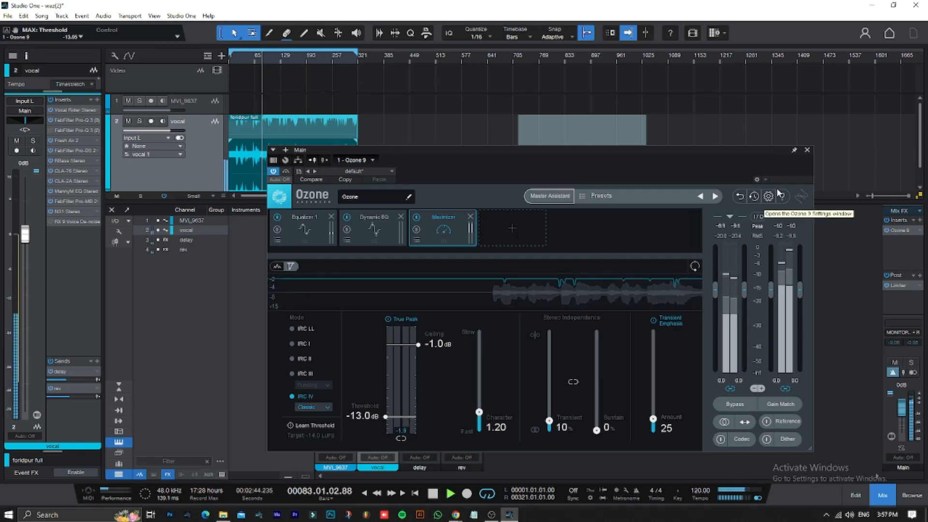
click(807, 150)
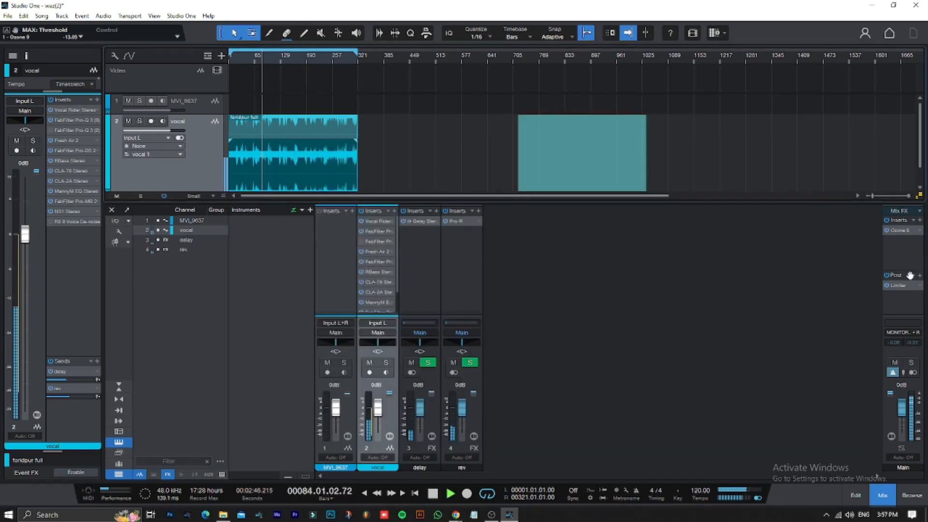
Step: Open the Main channel's post-fader Limiter and check its level meter against 0 dB during playback
click(897, 285)
key(space)
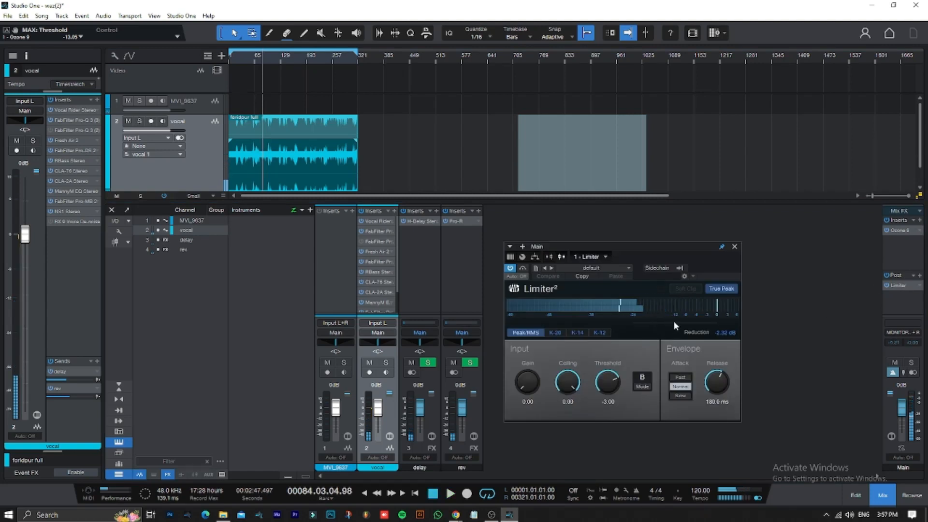
key(space)
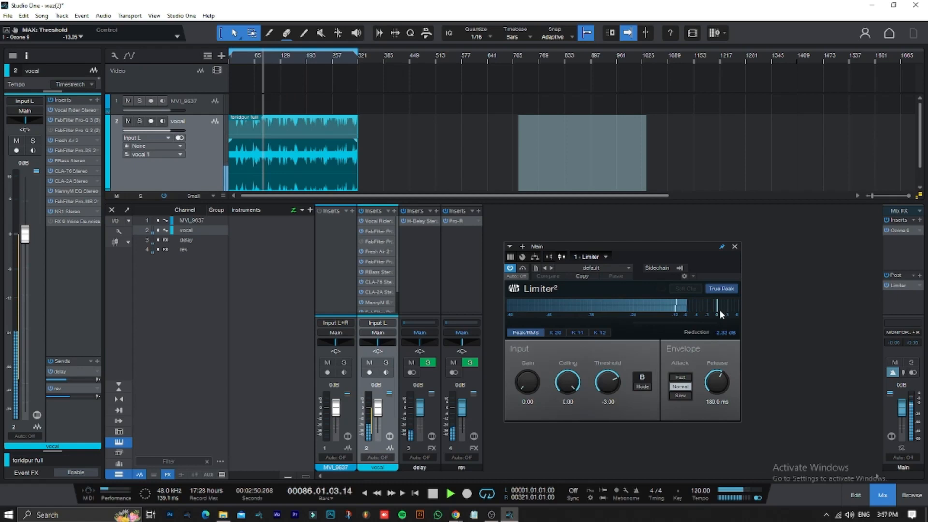
key(space)
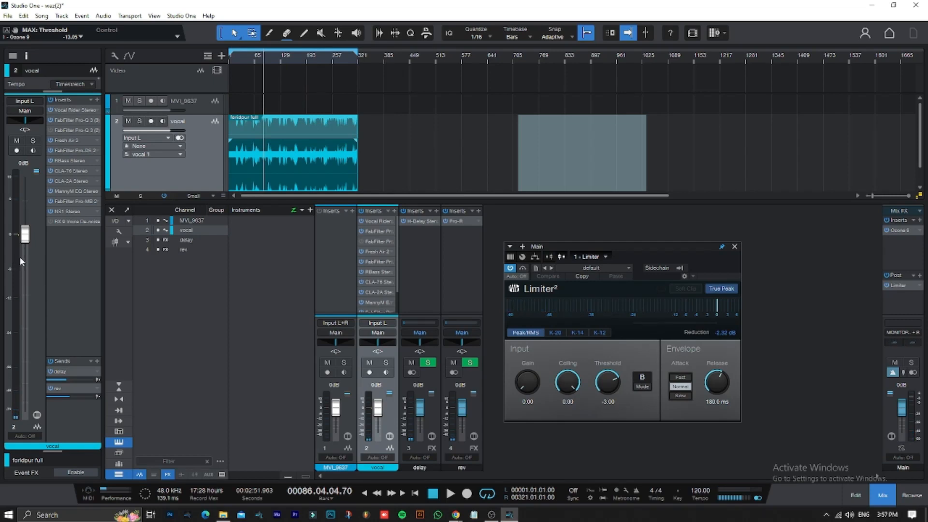
mouse_move(513, 303)
click(734, 247)
Step: Review Ozone 9's input and output levels and the Limiter's settings on the Main channel
double_click(896, 230)
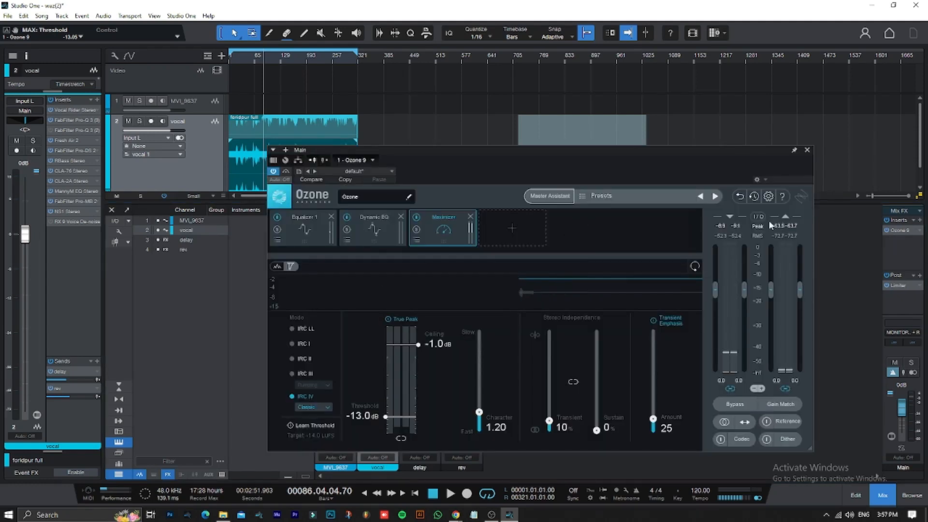
click(807, 150)
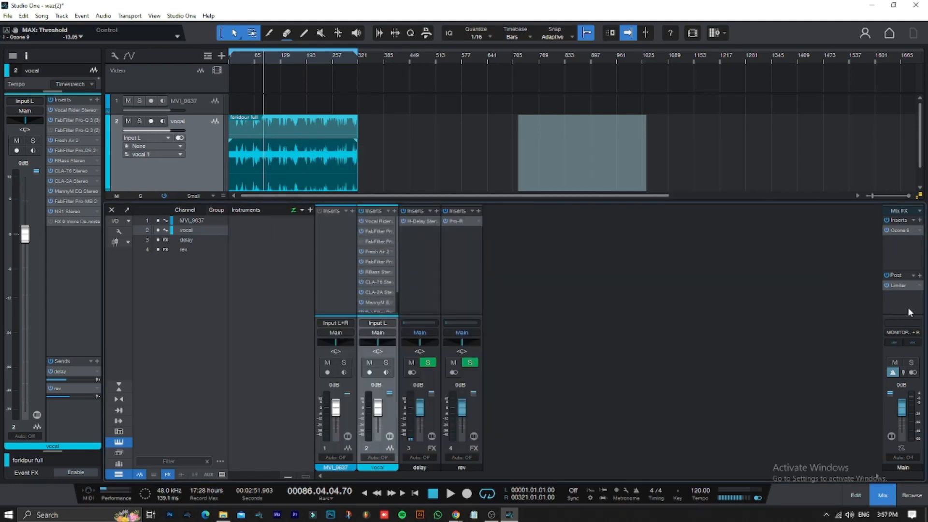
click(902, 286)
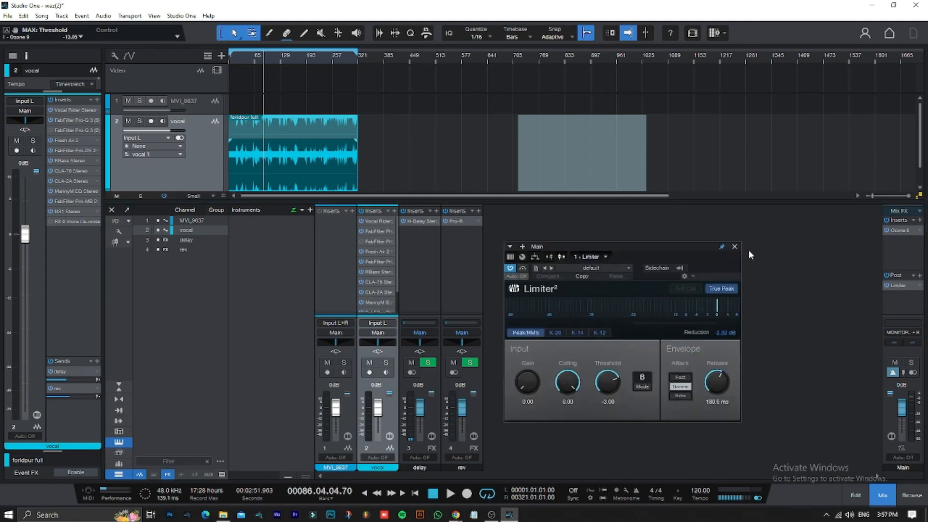
click(734, 246)
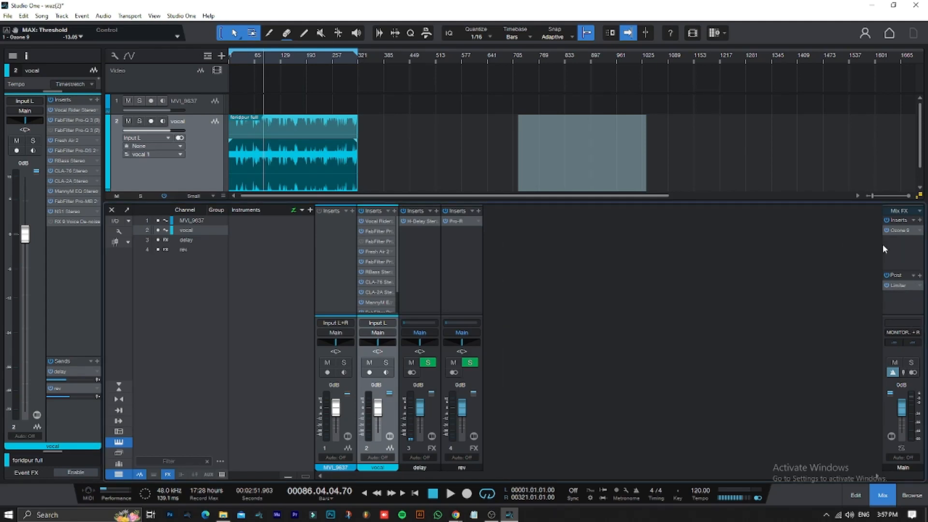
Step: Compare the mix with and without the Main channel's inserts by bypassing and reactivating them during playback
key(space)
click(886, 220)
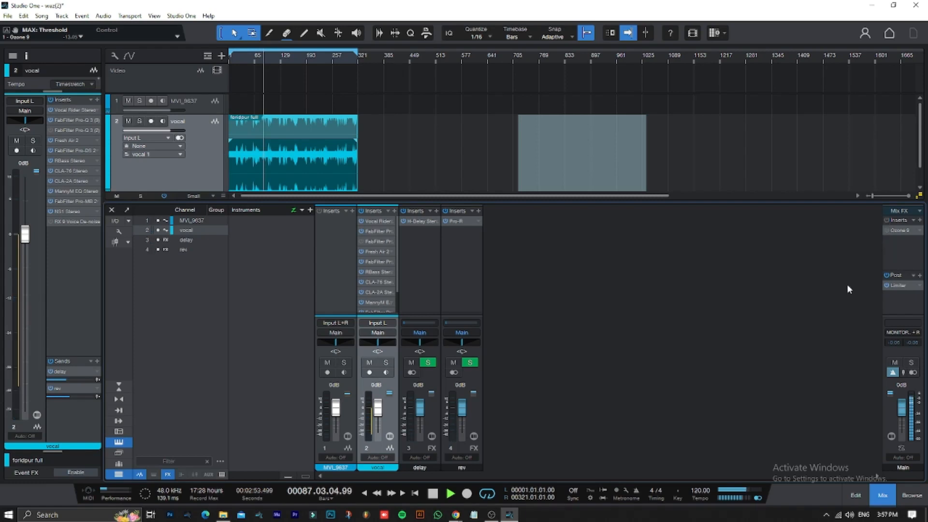
click(886, 220)
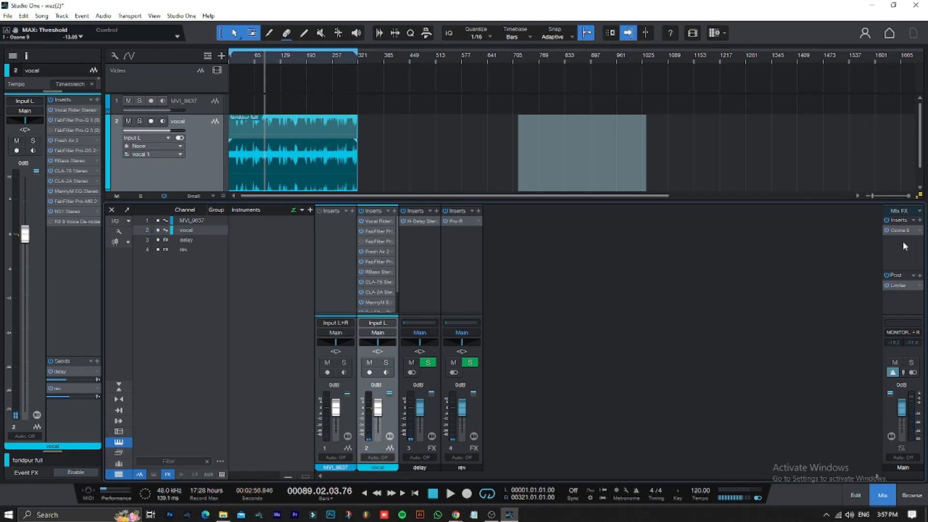
Step: Play the song and compare the vocal channel's level with the Main output on the Limiter's peak meter
click(888, 498)
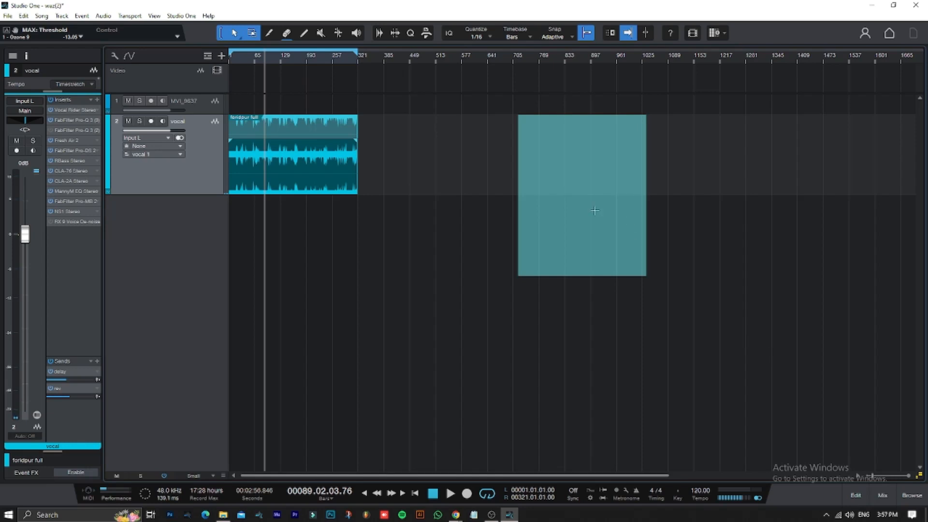
click(882, 496)
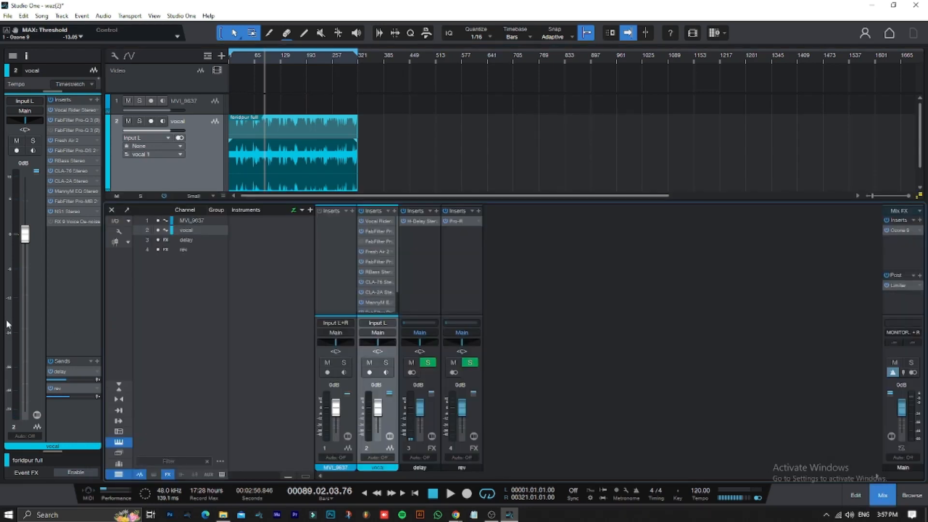
key(space)
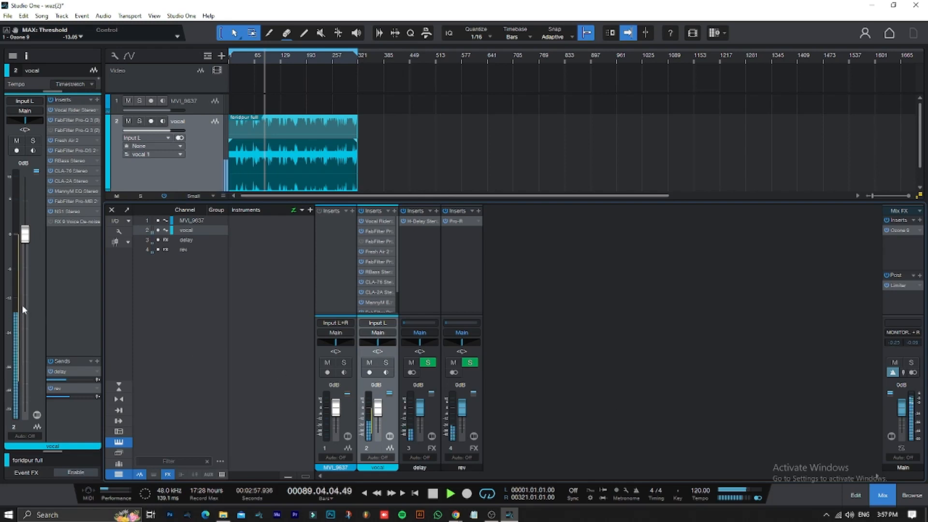
key(space)
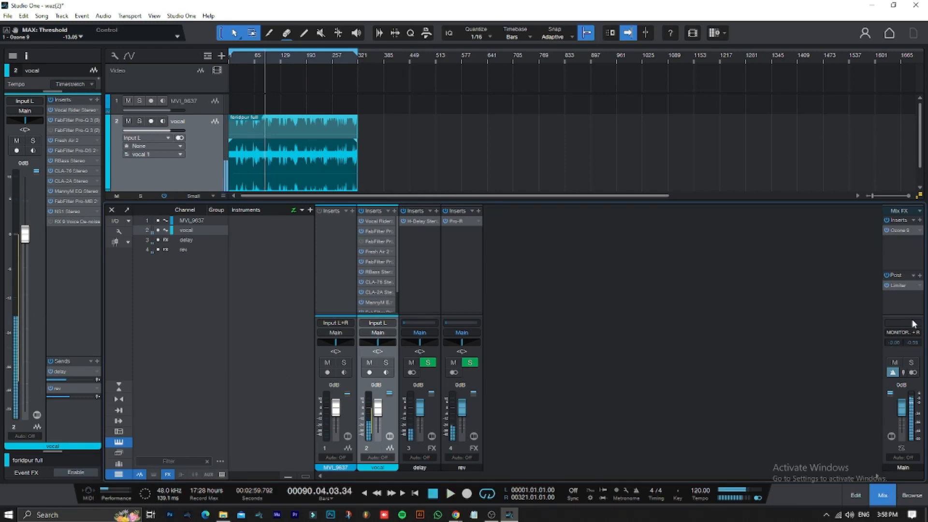
click(897, 285)
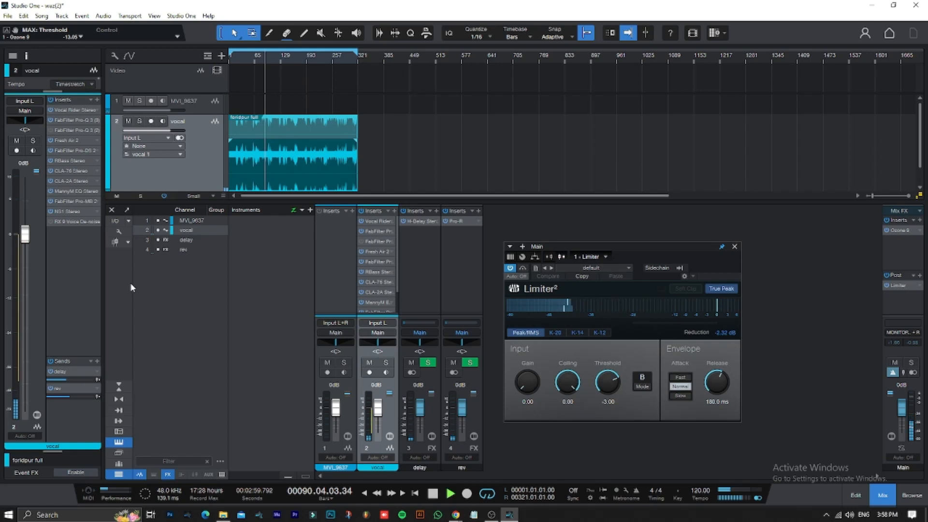
key(space)
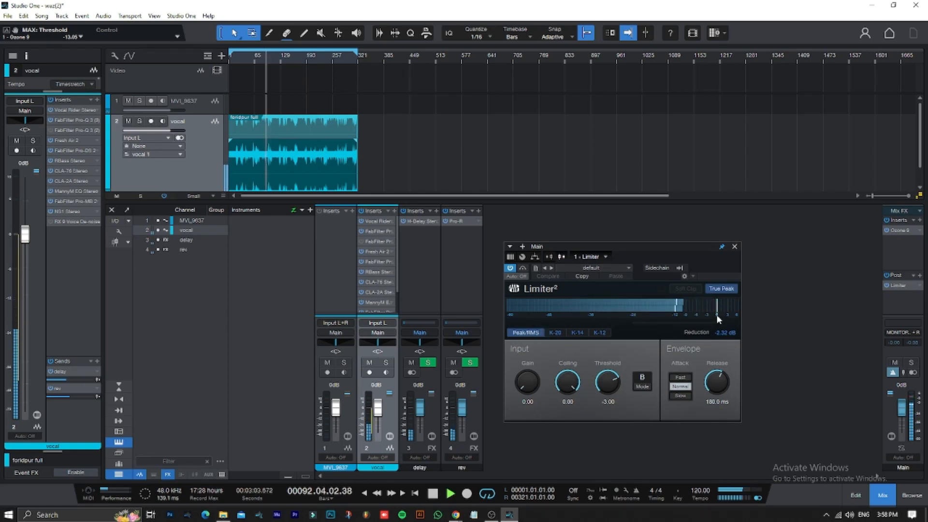
mouse_move(718, 304)
key(space)
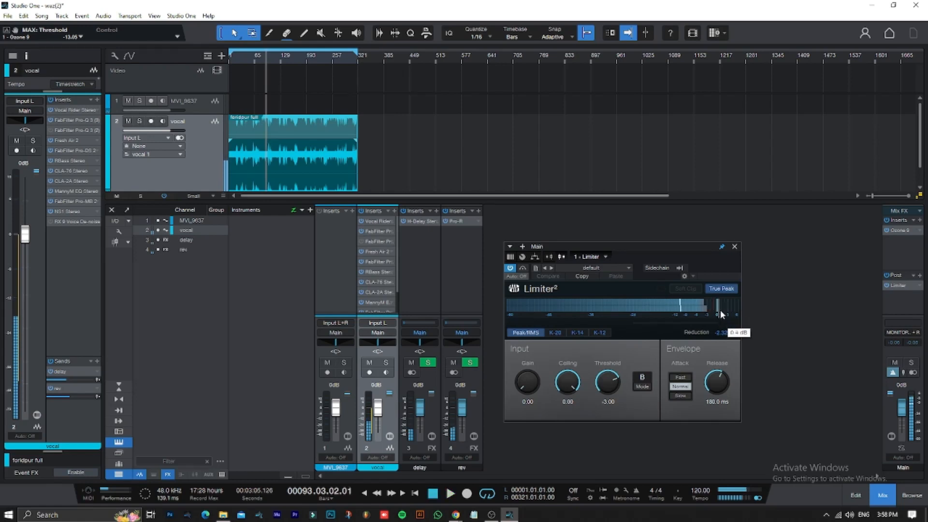
click(734, 246)
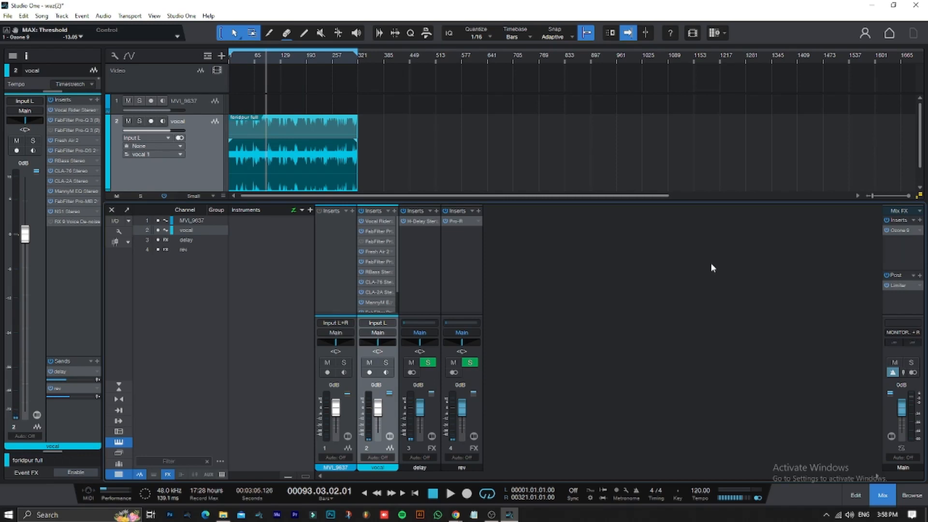
Step: Hide the mixer and play the vocal with all inserts deactivated and reactivated to compare raw and processed sound
click(891, 498)
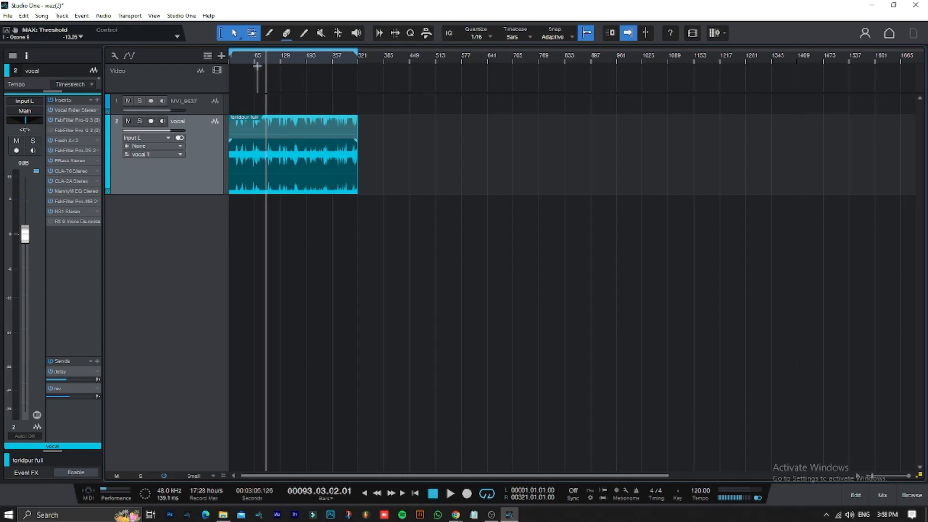
scroll(262, 56, up, 5)
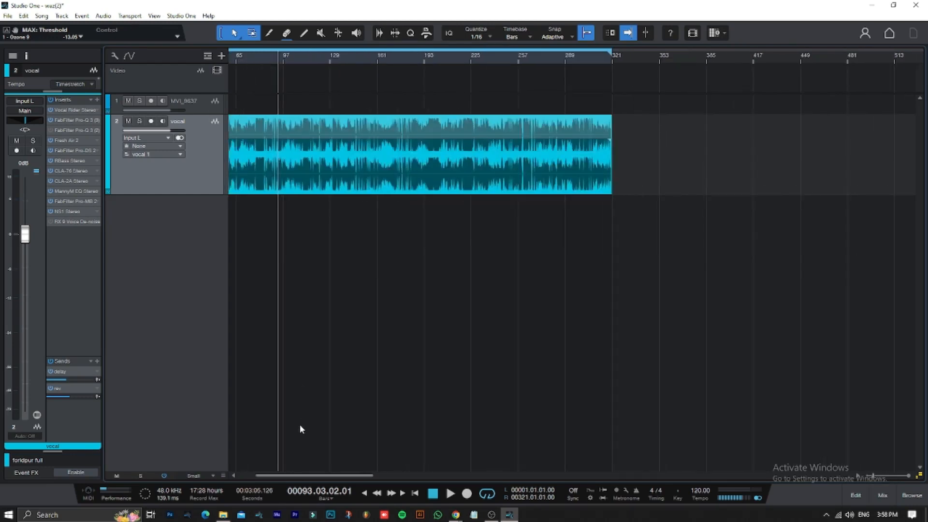
drag(325, 475, 286, 476)
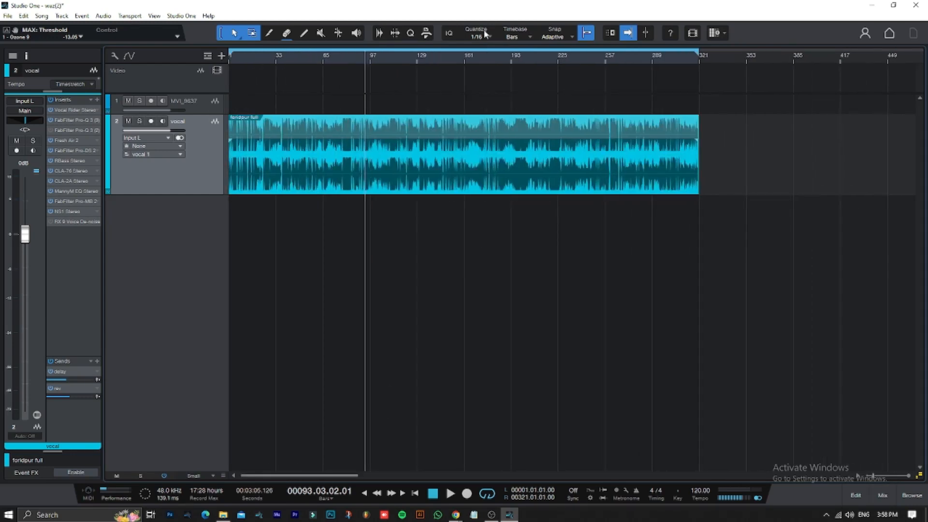
scroll(410, 57, up, 3)
scroll(414, 59, down, 3)
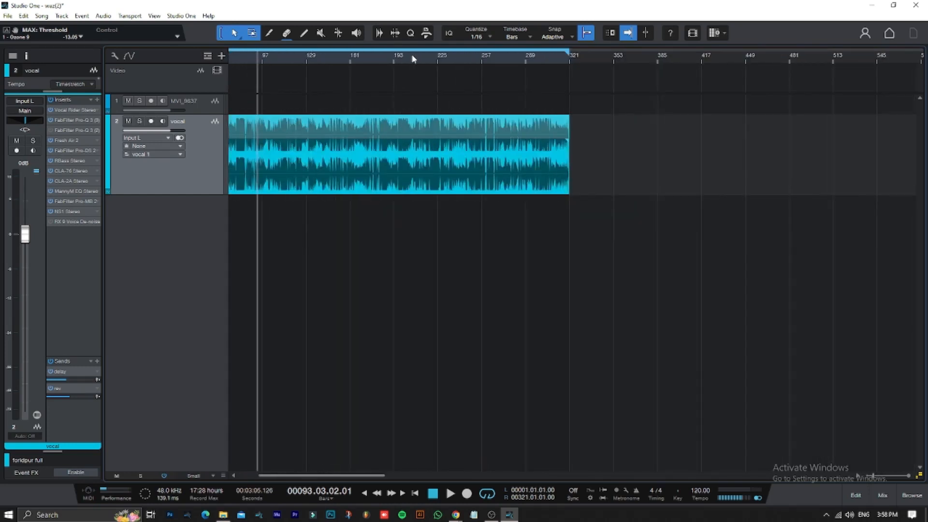
key(space)
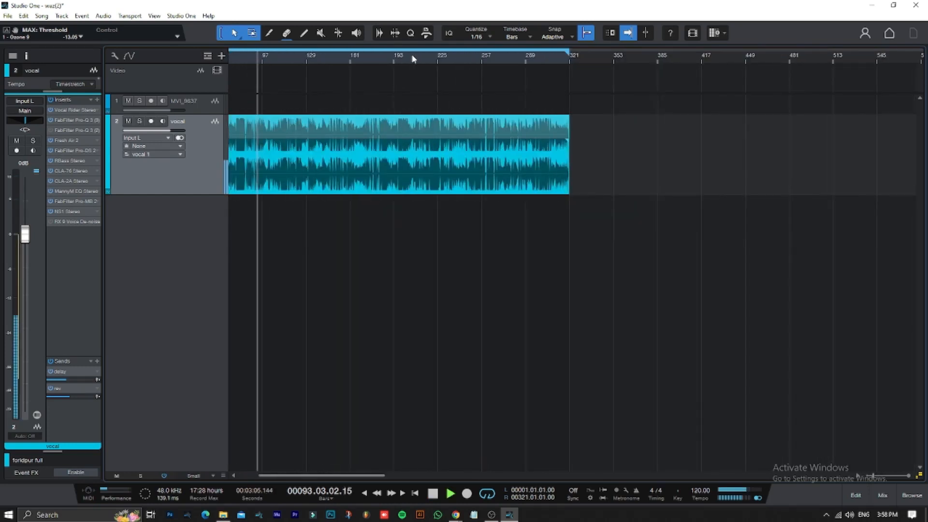
click(167, 476)
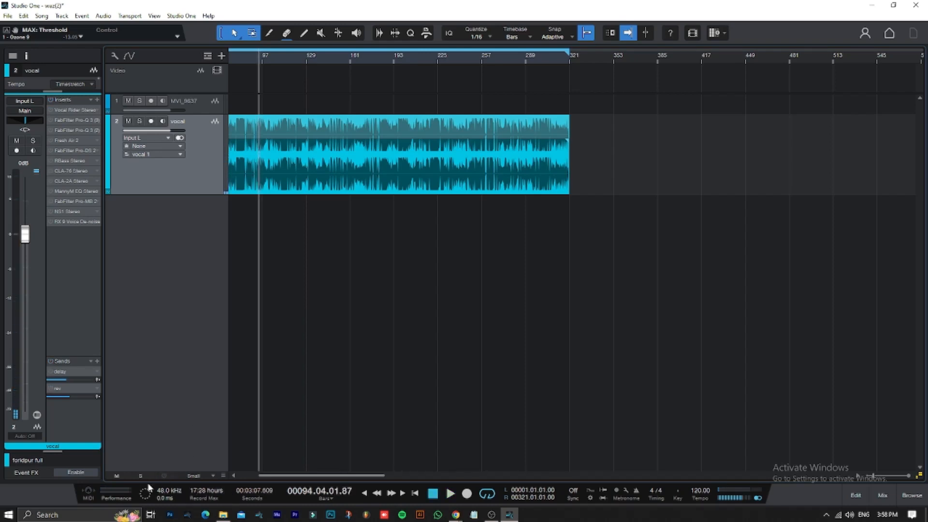
key(space)
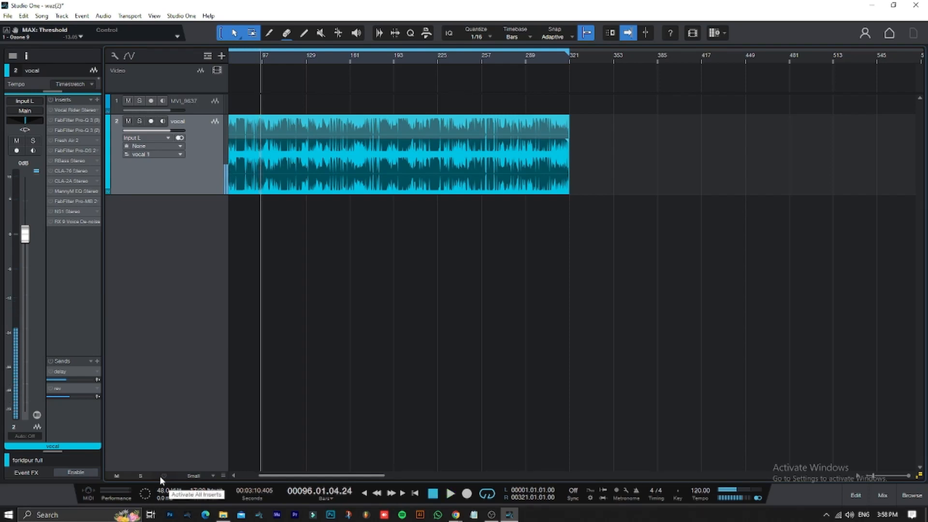
click(160, 476)
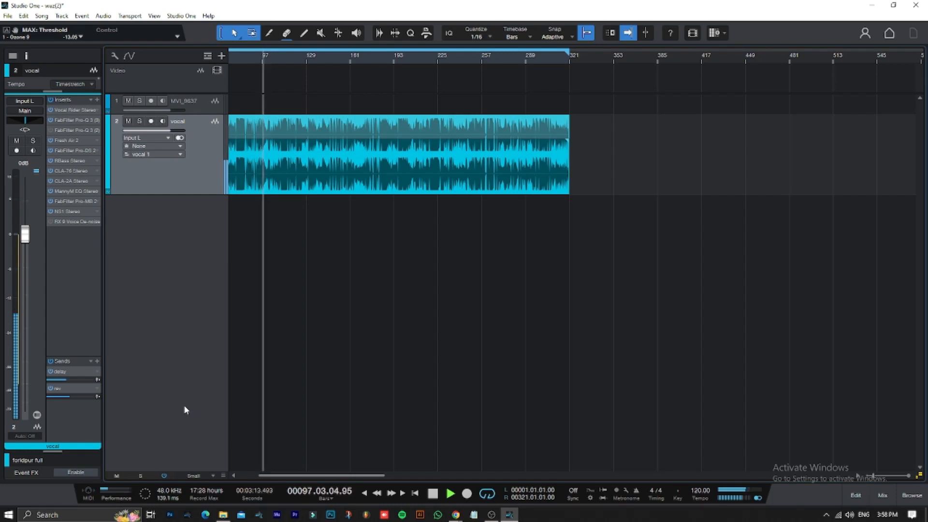
key(space)
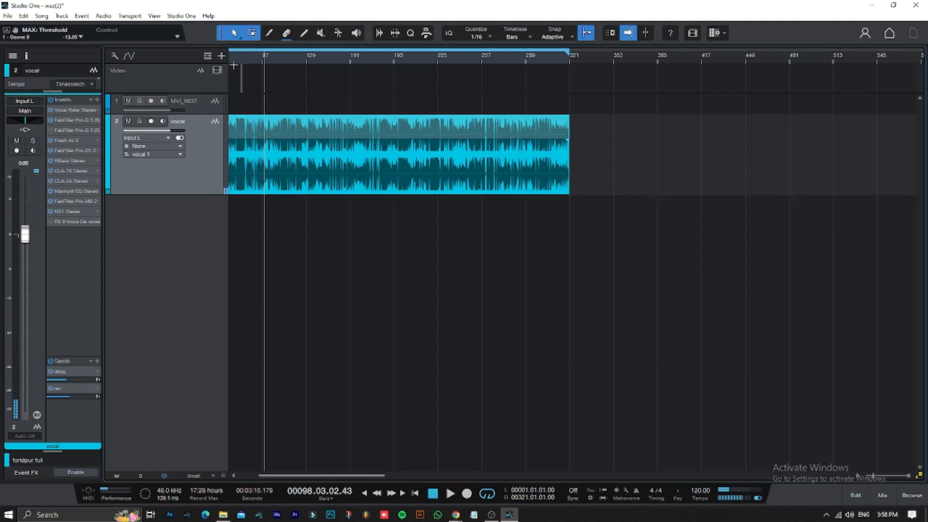
Step: Open the mixdown export for the song and choose Downloads as the destination folder
click(42, 16)
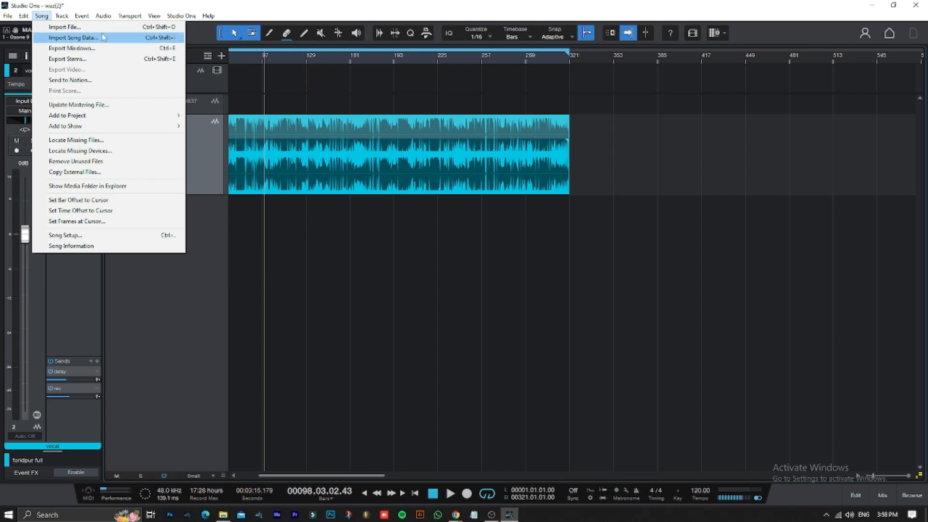
click(42, 16)
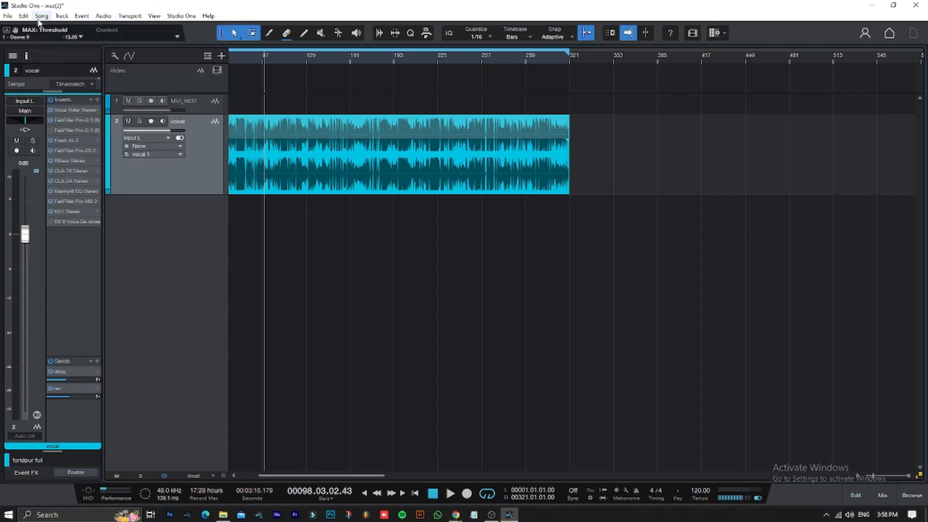
click(386, 189)
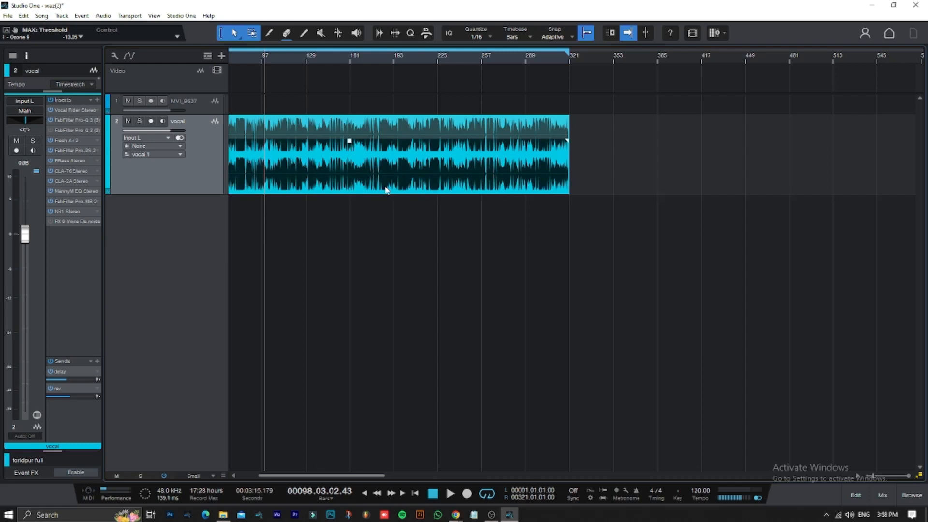
click(39, 17)
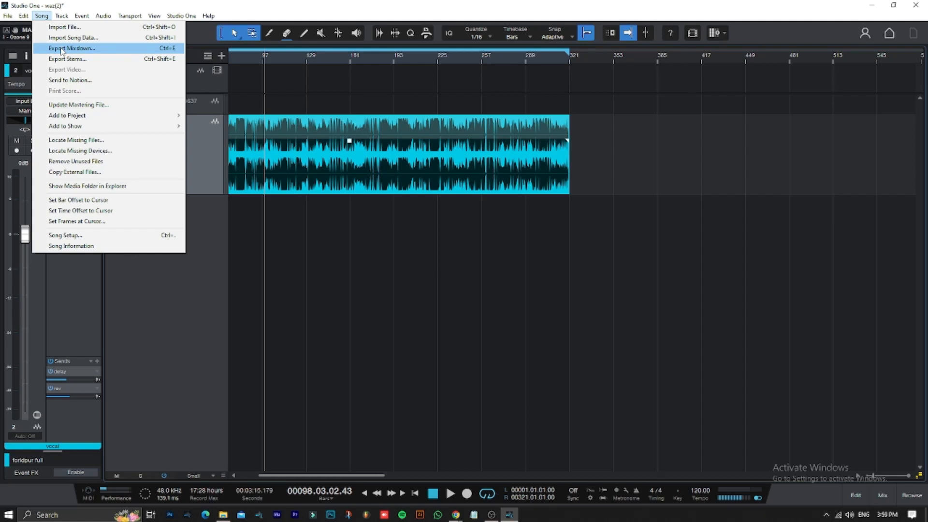
click(62, 49)
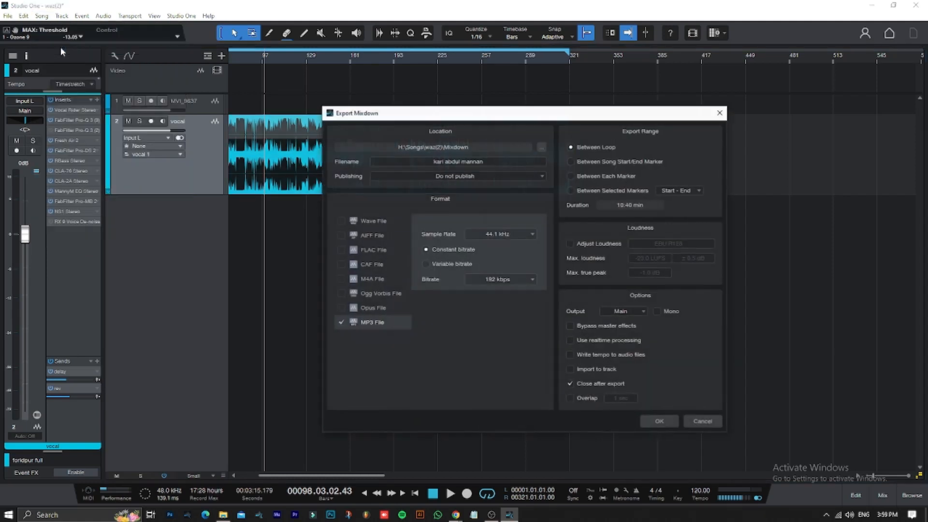
click(541, 148)
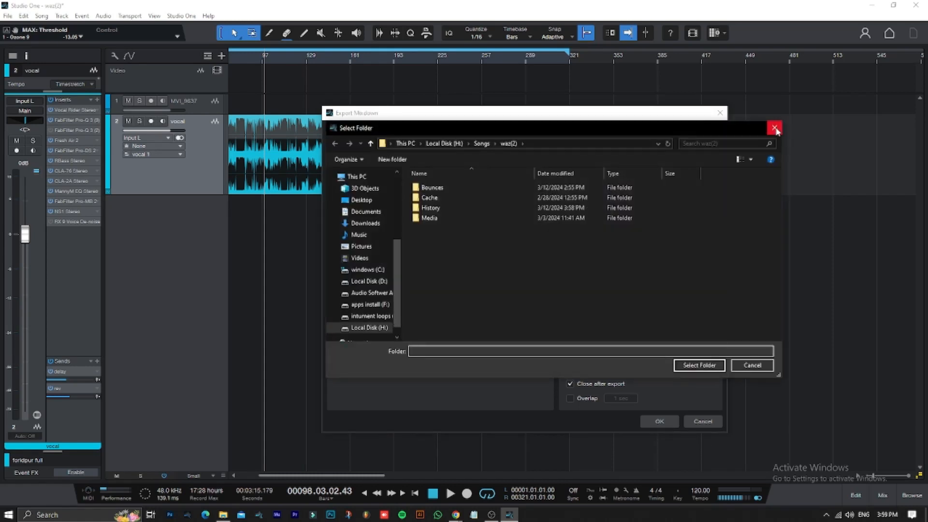
click(774, 129)
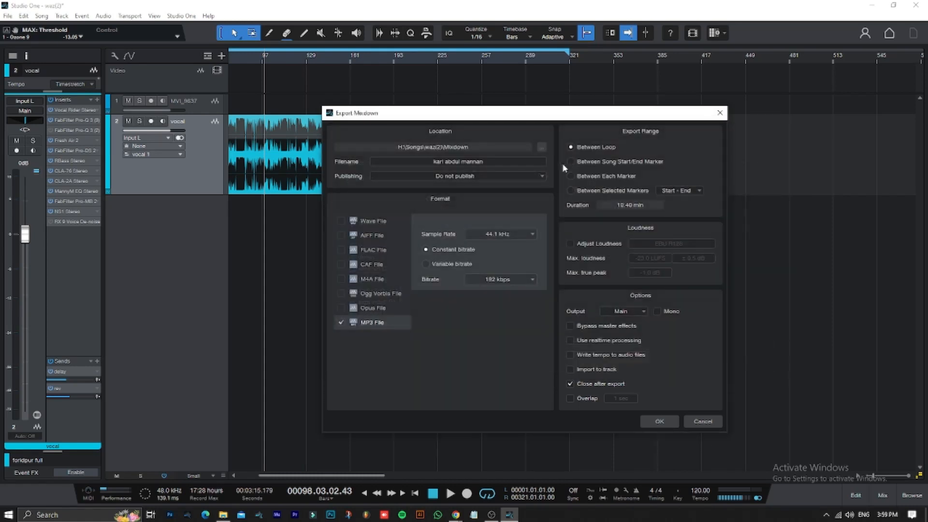
click(541, 147)
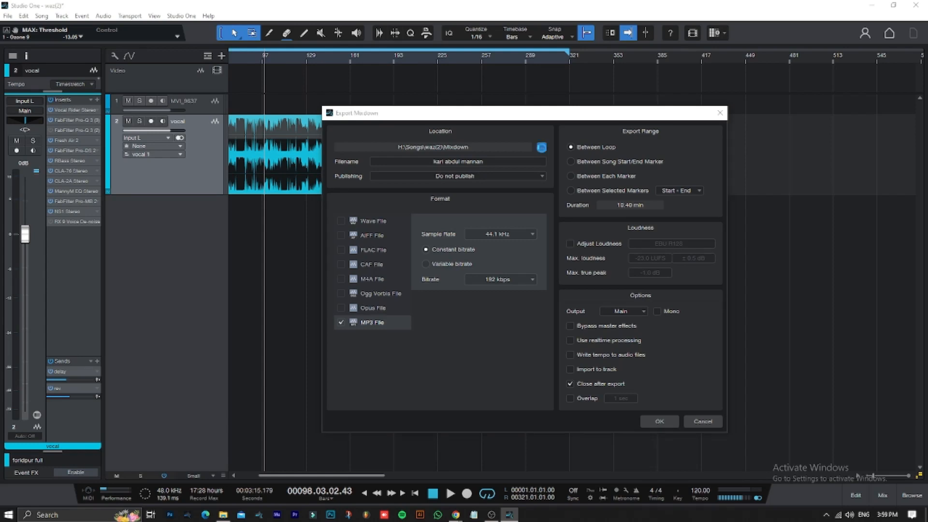
click(365, 222)
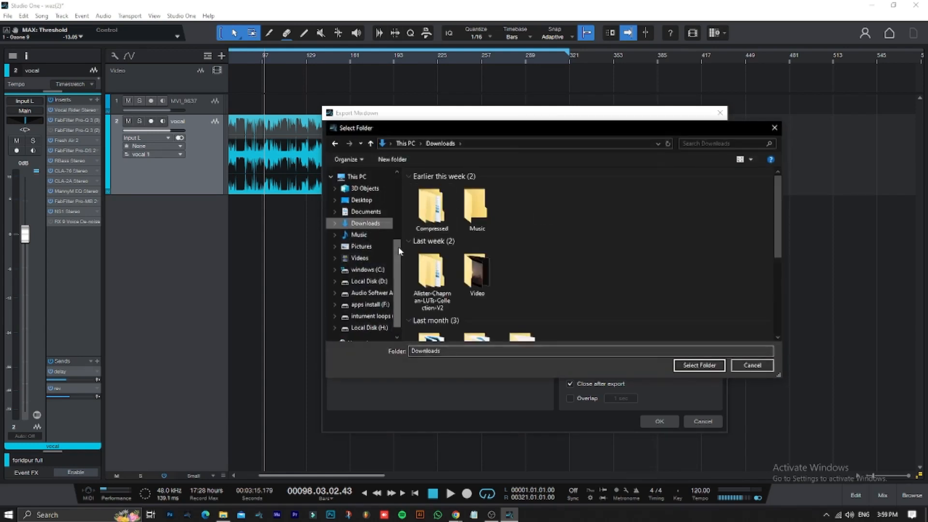
click(695, 365)
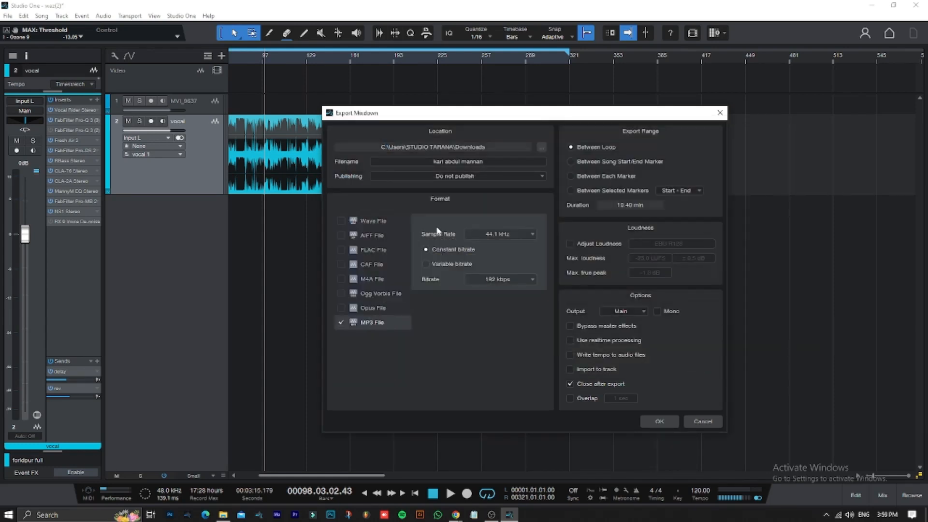
Step: Set the mixdown's filename to "master"
click(459, 164)
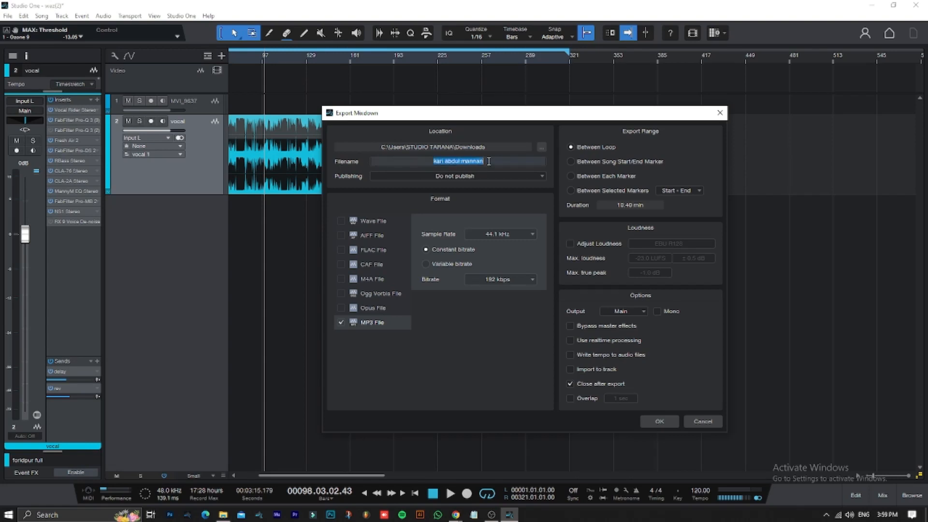
key(BackSpace)
text(master)
Step: Try to export the mixdown as an MP3 file at 44.1 kHz and 192 kbps, and cancel the rendering
click(341, 323)
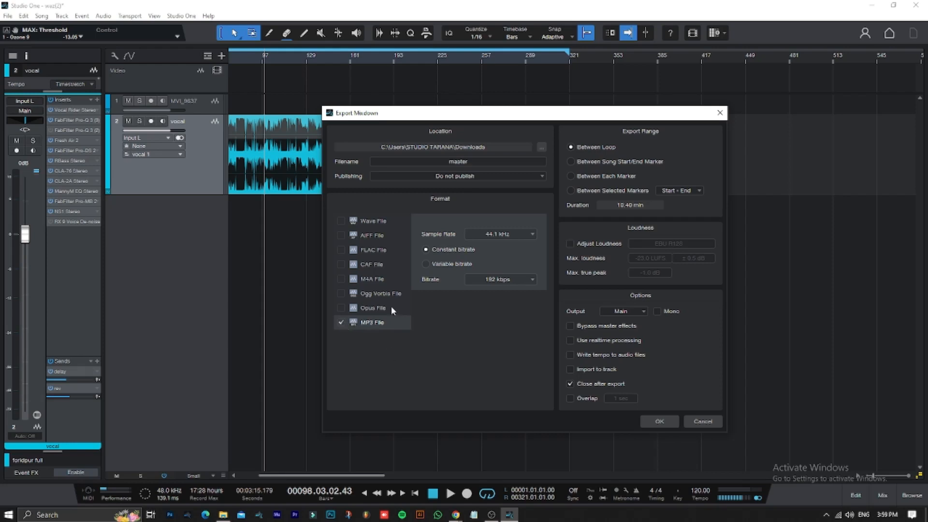
click(491, 233)
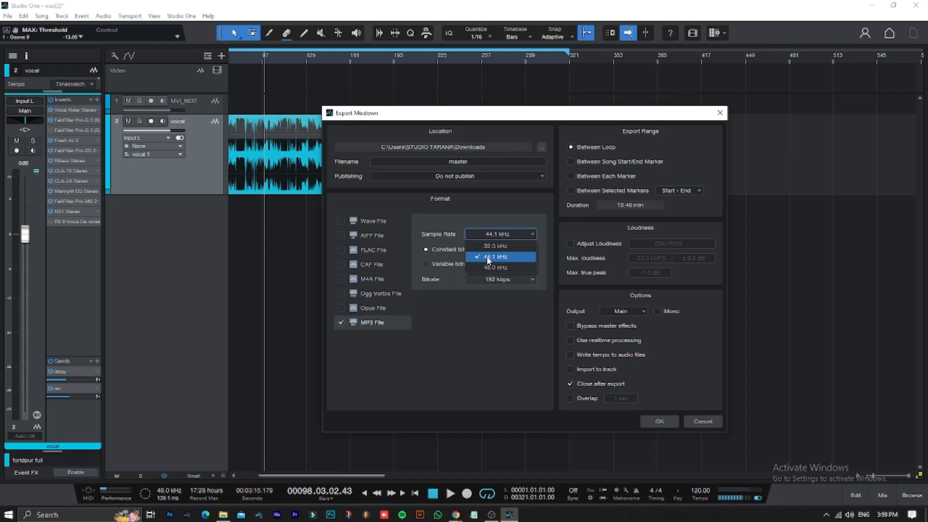
click(488, 258)
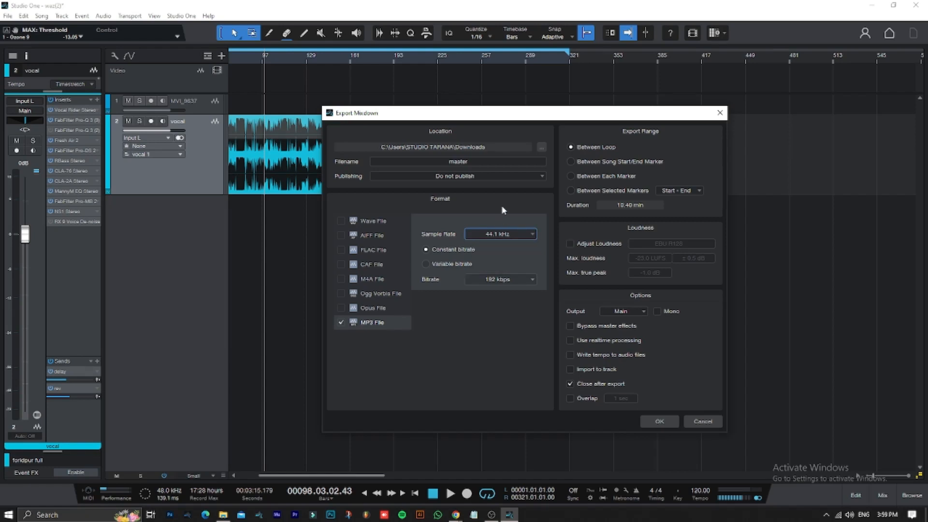
click(499, 279)
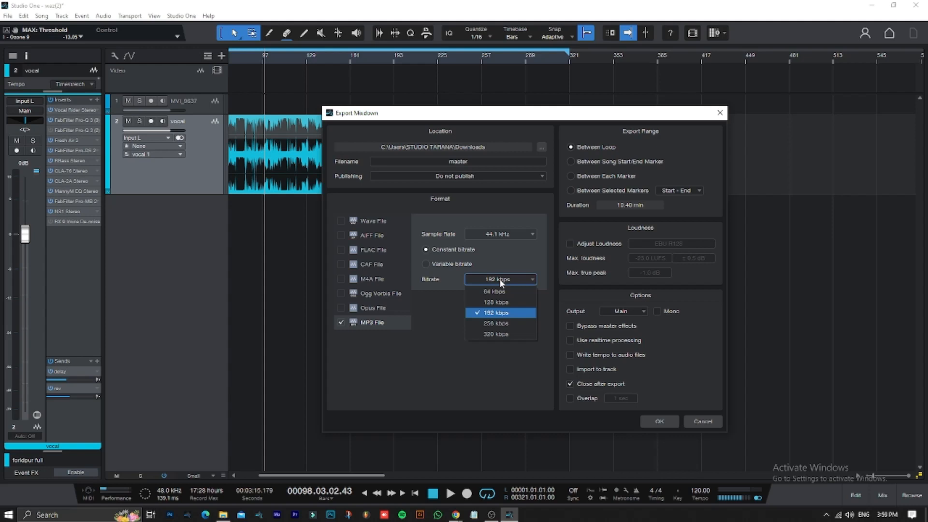
click(500, 279)
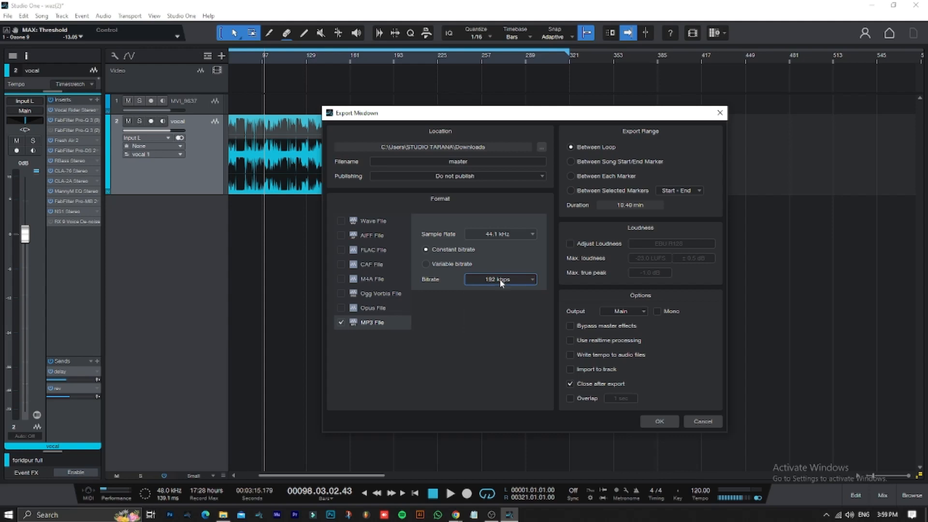
click(658, 422)
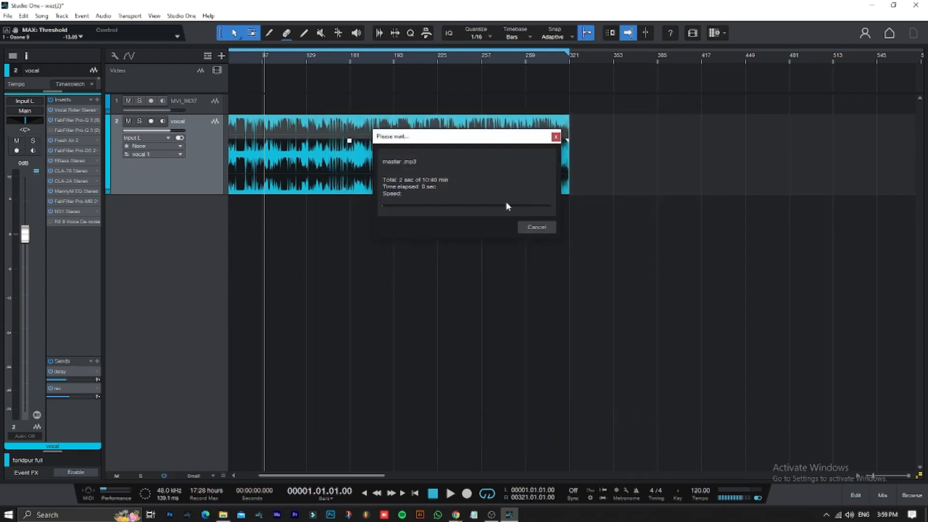
click(538, 232)
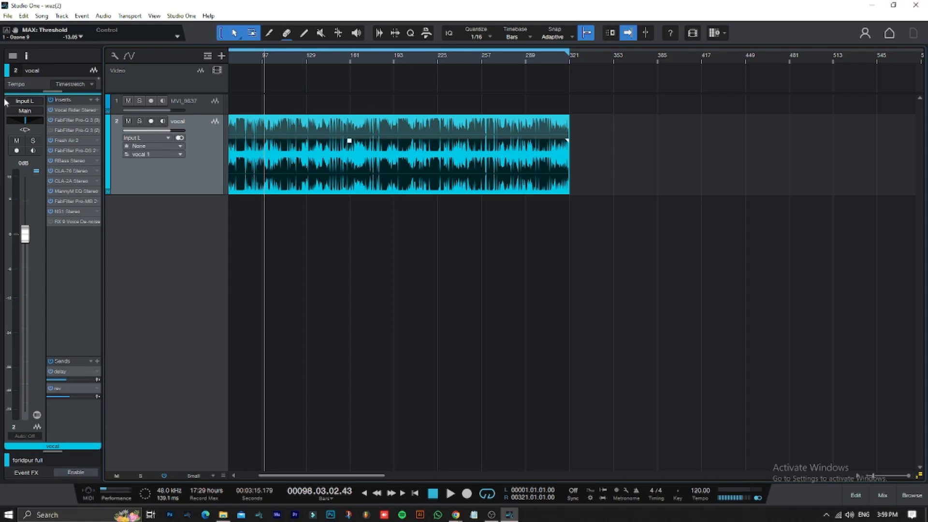
click(8, 16)
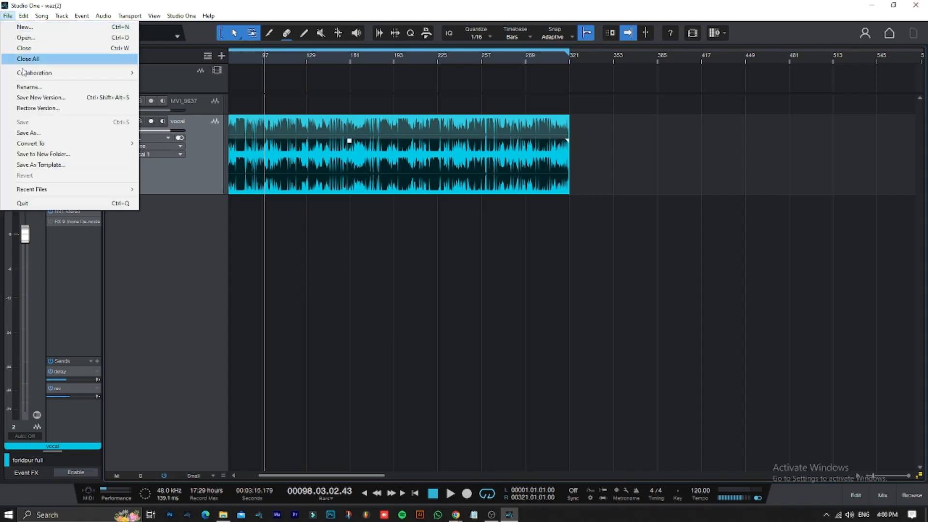
click(43, 134)
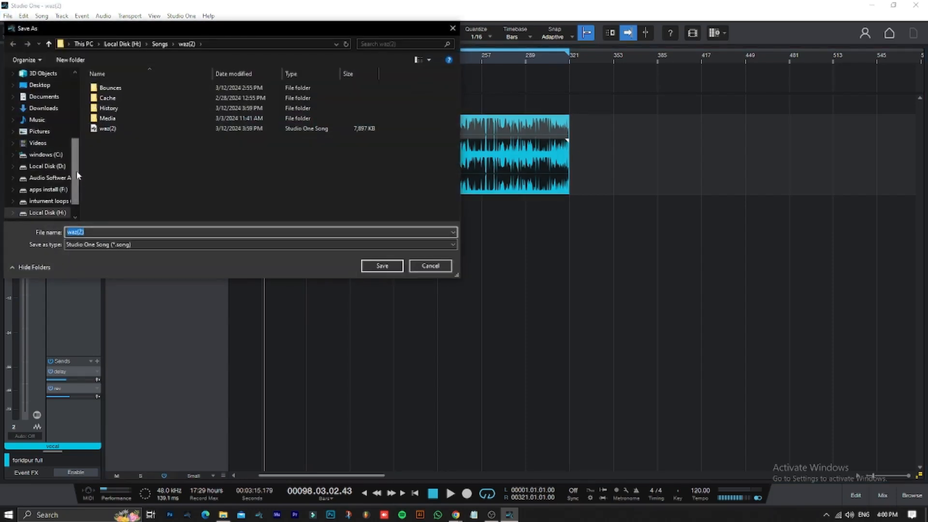
scroll(44, 113, up, 1)
scroll(45, 116, up, 1)
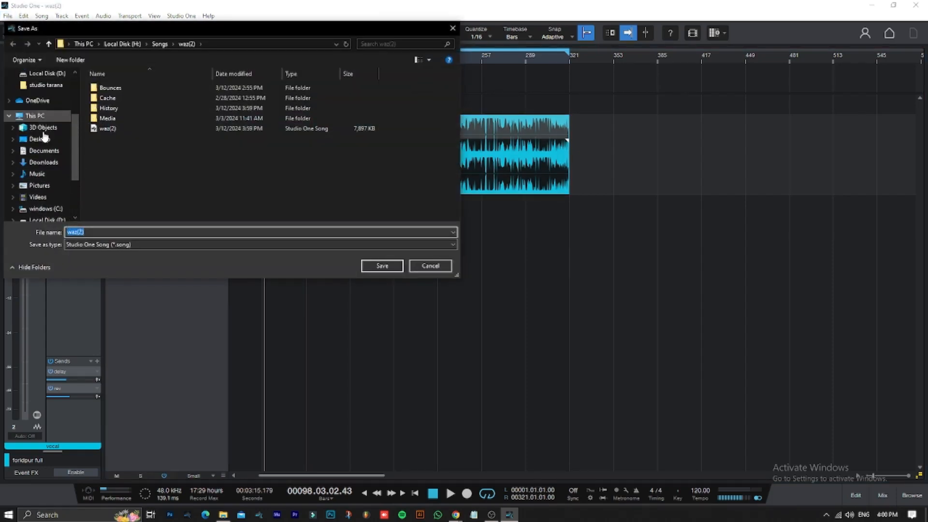
click(43, 162)
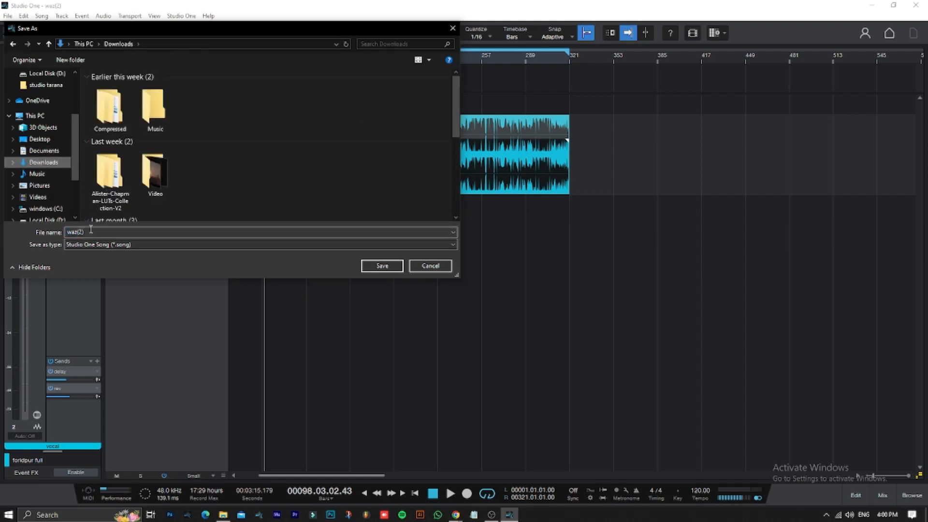
drag(88, 233, 33, 233)
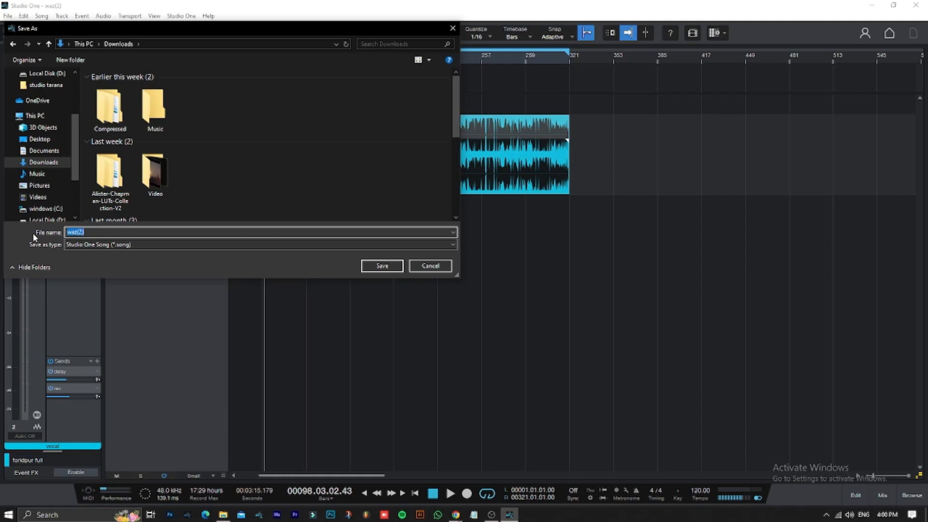
text(stu)
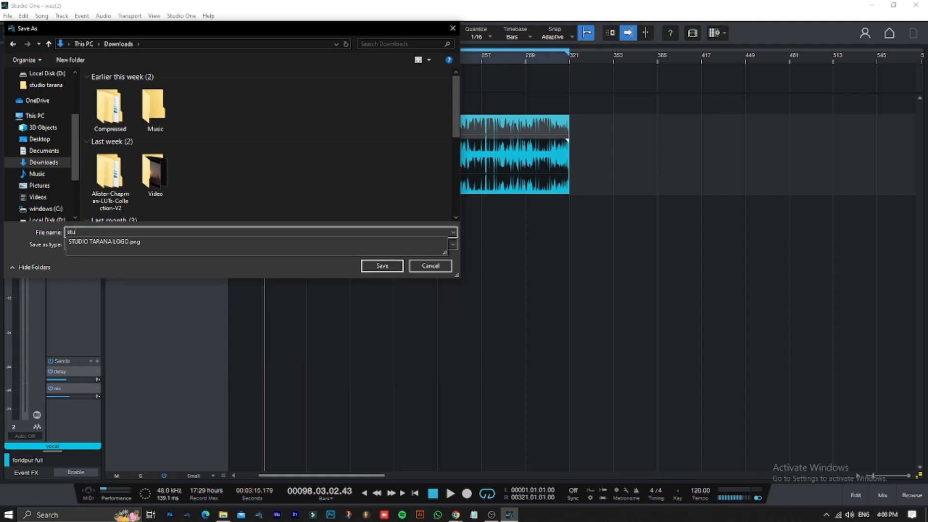
text(dio one waz)
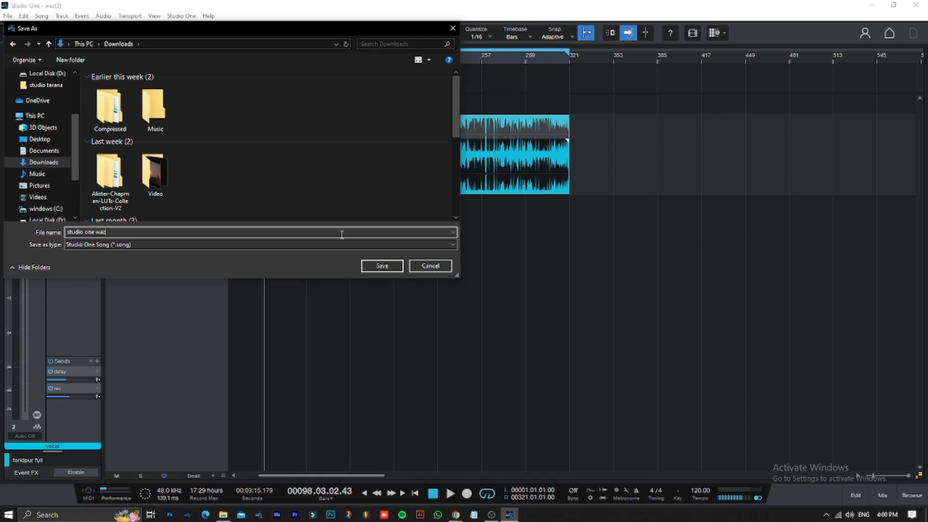
click(429, 266)
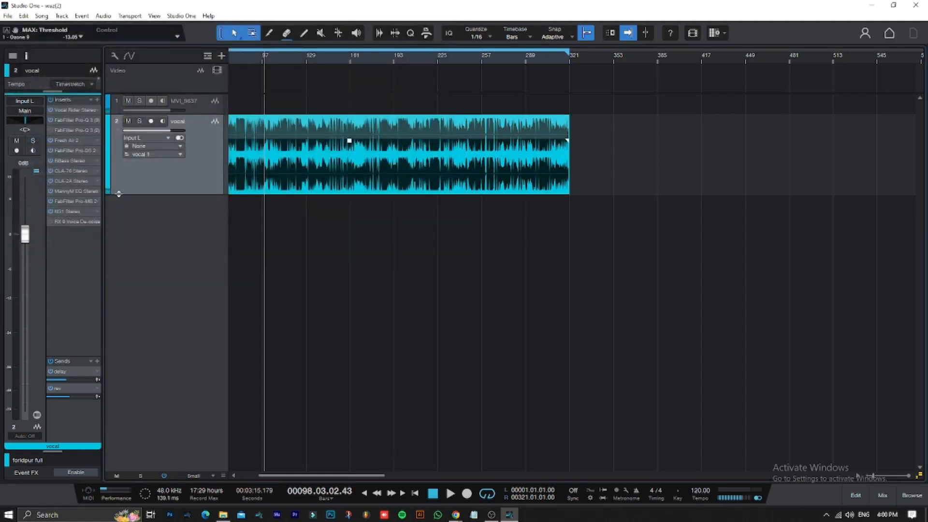
Step: Remove the second FabFilter Pro-Q 3 and the RX 9 Voice De-noise insert from the vocal channel, and undo both removals
click(99, 128)
click(123, 246)
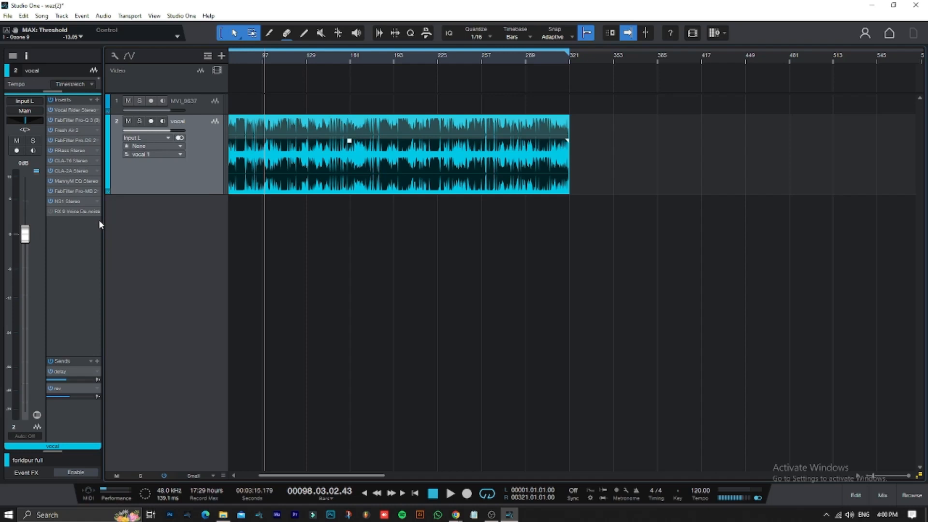
click(99, 213)
click(126, 328)
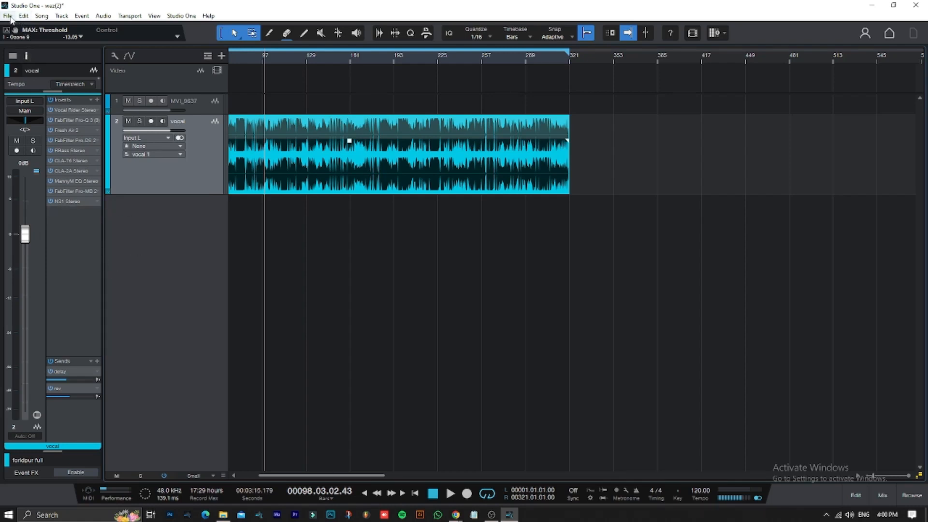
key(ctrl+z)
key(ctrl+z)
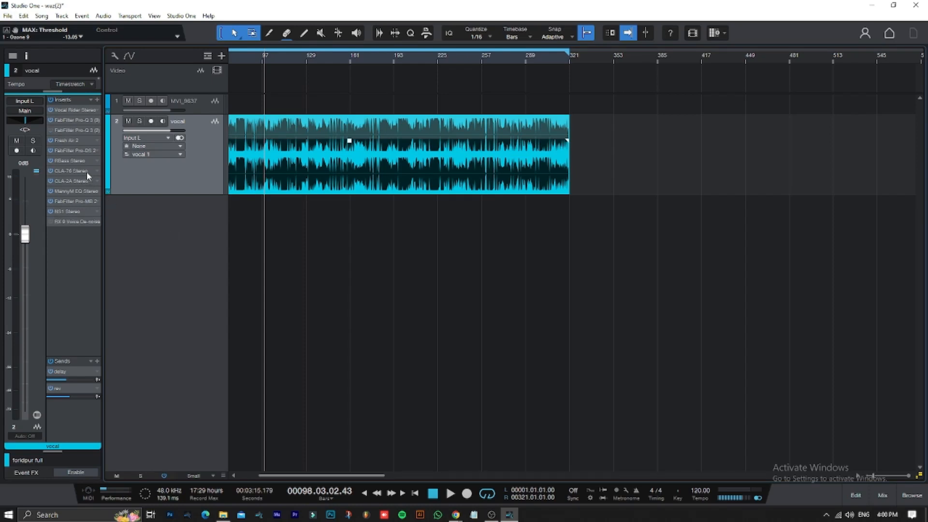
Step: Save the song under the name "studio one claint project waz 2024" in the Downloads folder
click(7, 16)
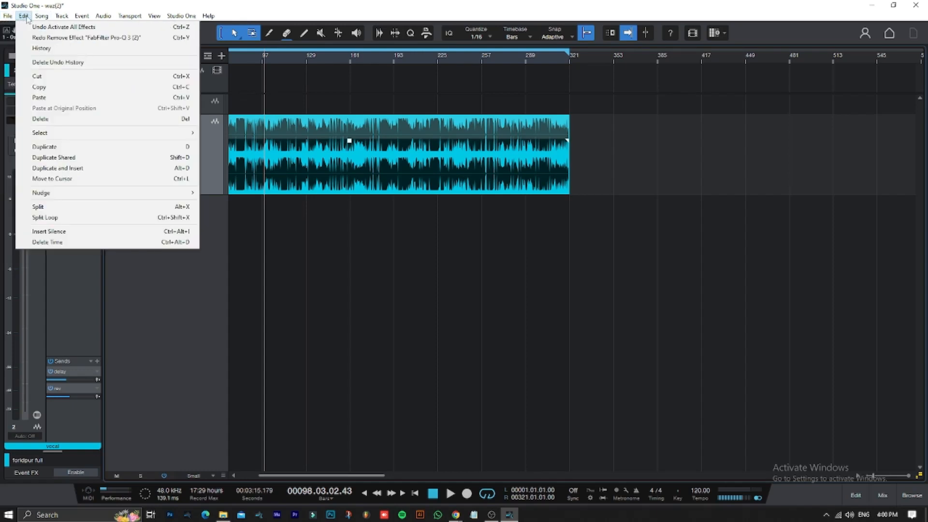
click(7, 16)
click(7, 15)
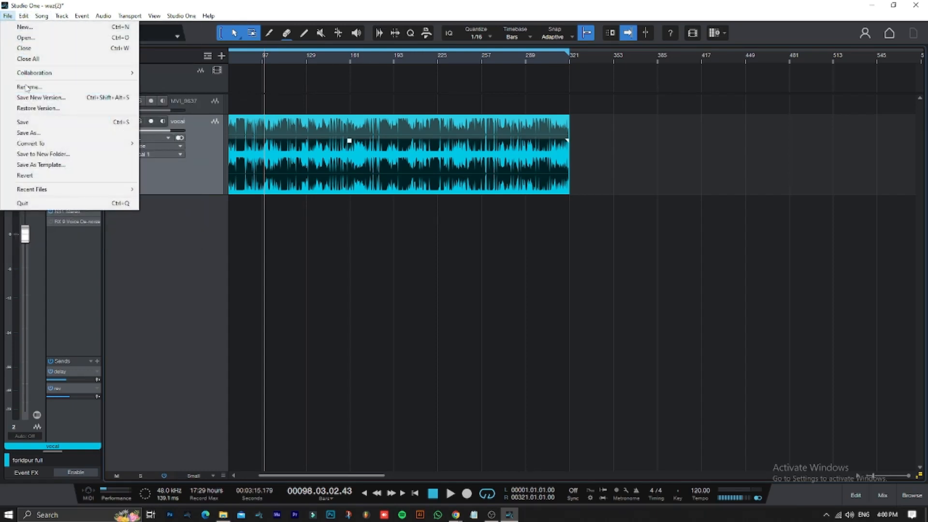
click(28, 133)
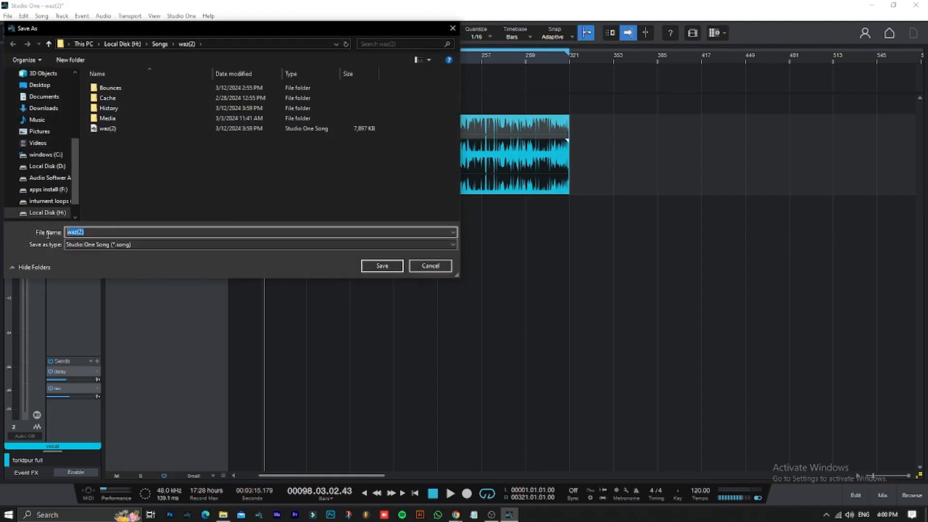
click(36, 108)
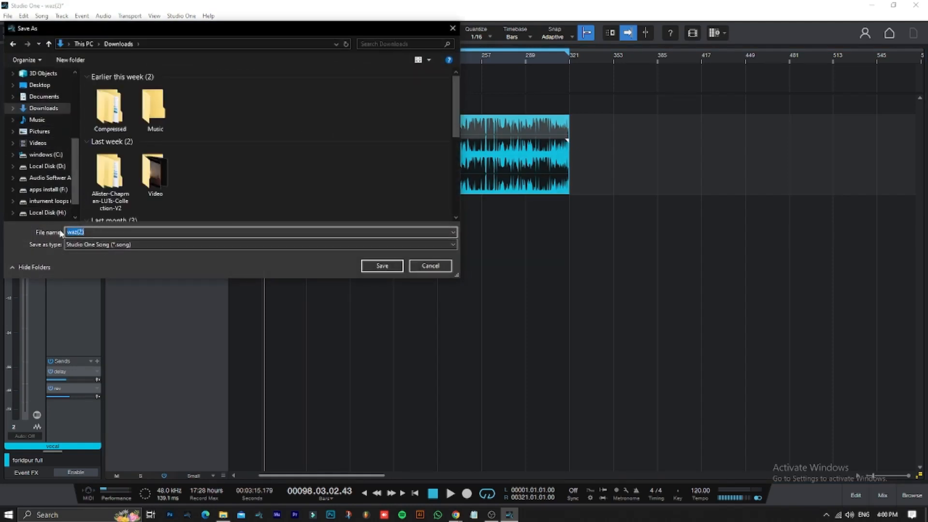
text(s)
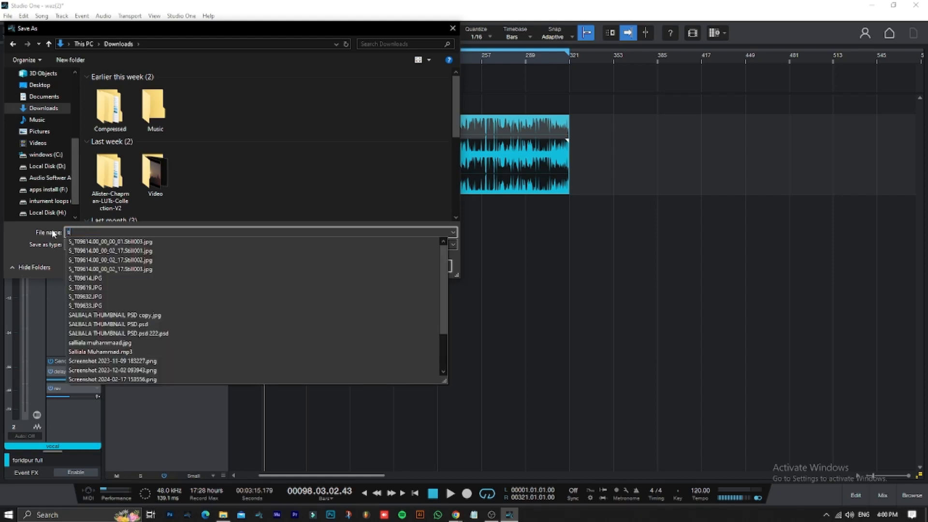
text(tudio one)
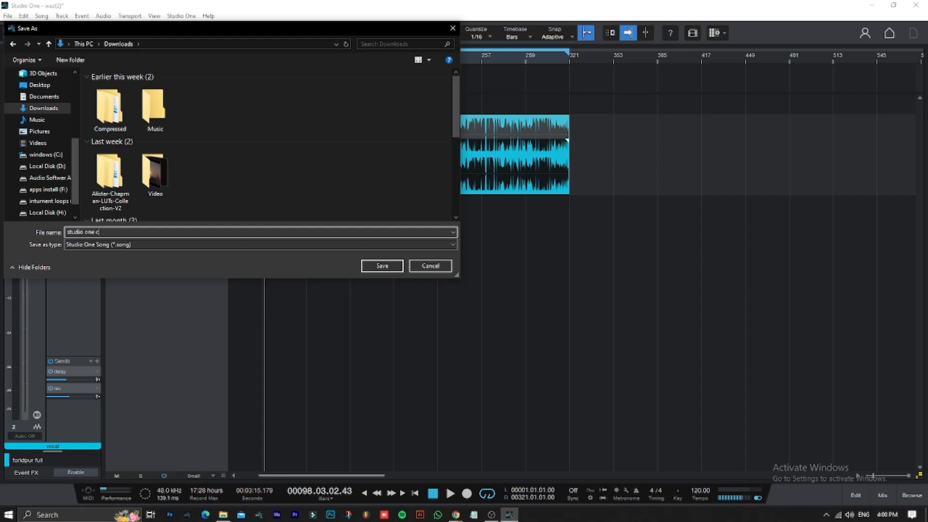
text( claint project waz)
text(2024)
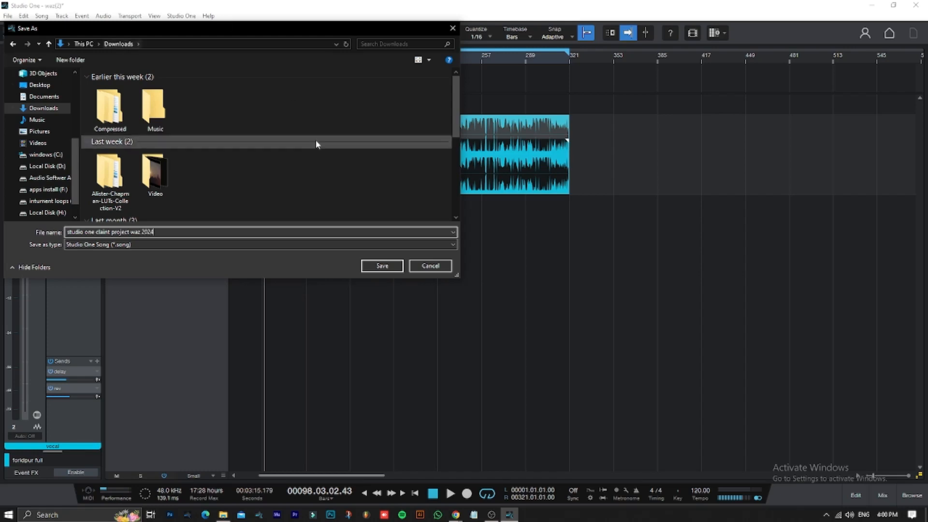
click(378, 267)
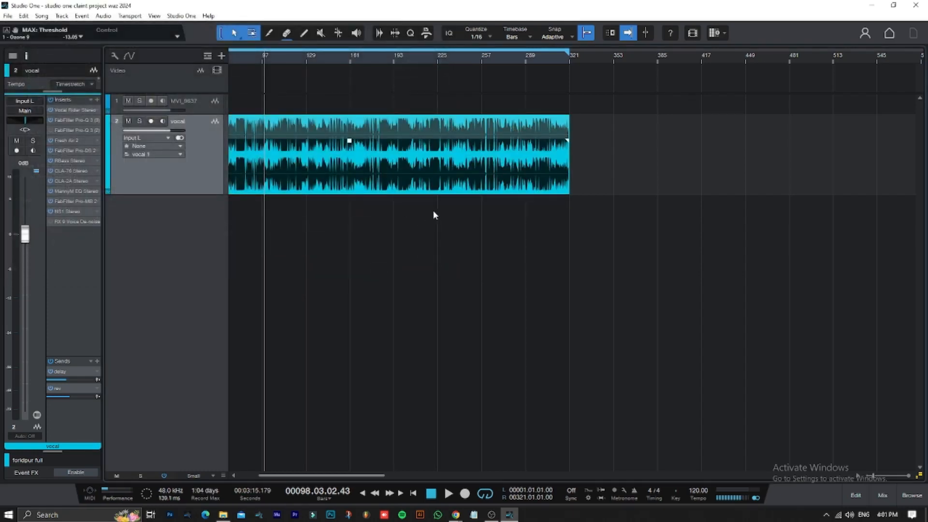
Step: Close the song and exit Studio One, and refresh the Windows desktop
click(918, 5)
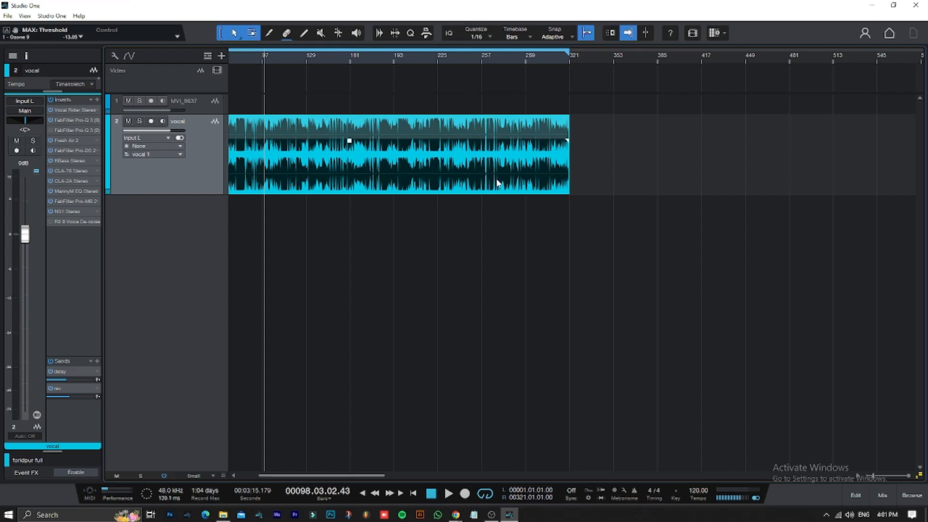
click(915, 4)
right_click(599, 145)
click(626, 187)
right_click(599, 145)
click(611, 187)
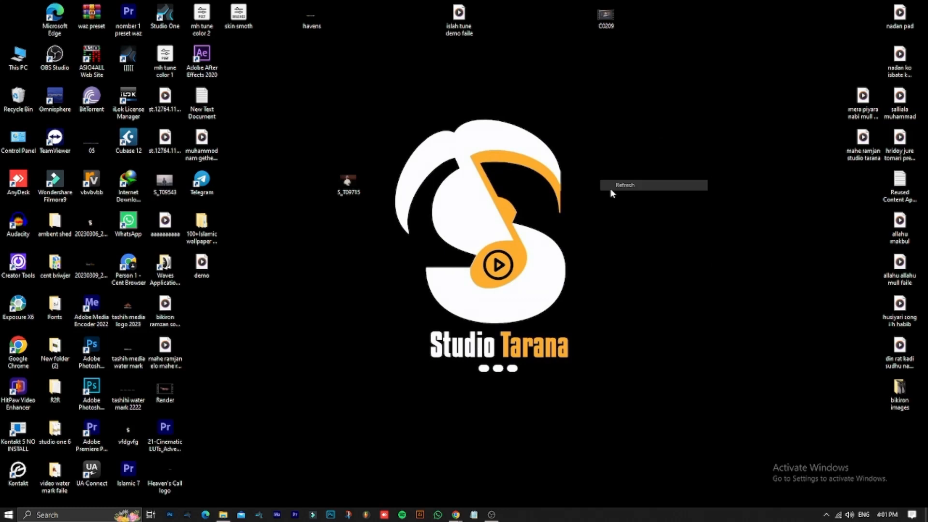
Step: Open Downloads in File Explorer and compress the "studio one claint project waz 2024" folder into a RAR archive with the default settings
double_click(19, 67)
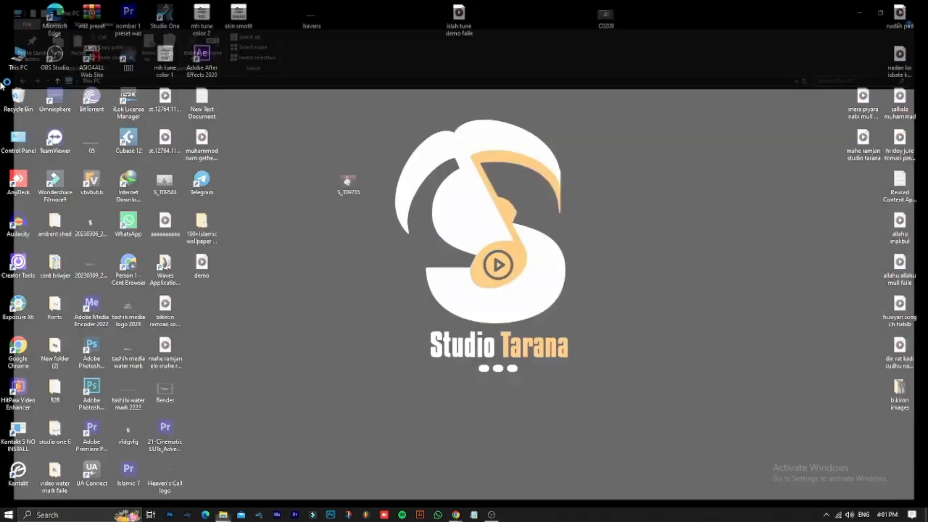
click(40, 120)
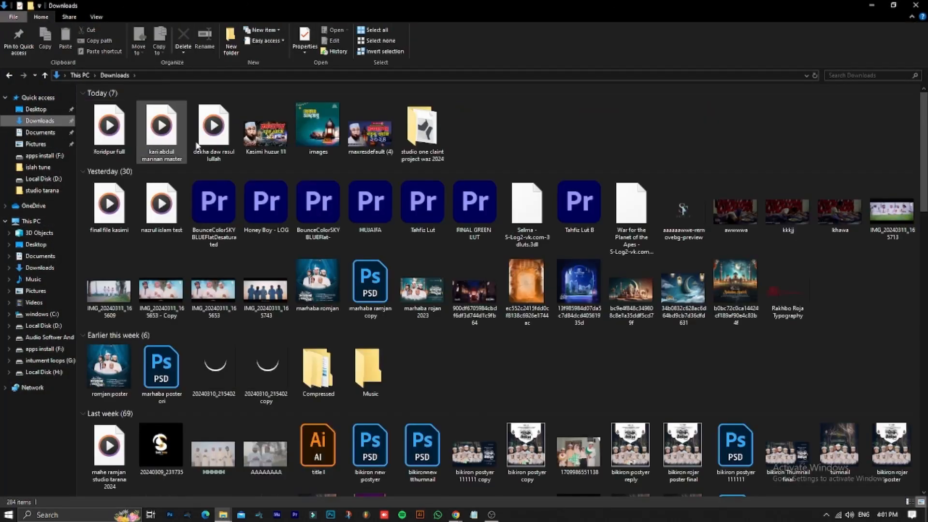
right_click(417, 145)
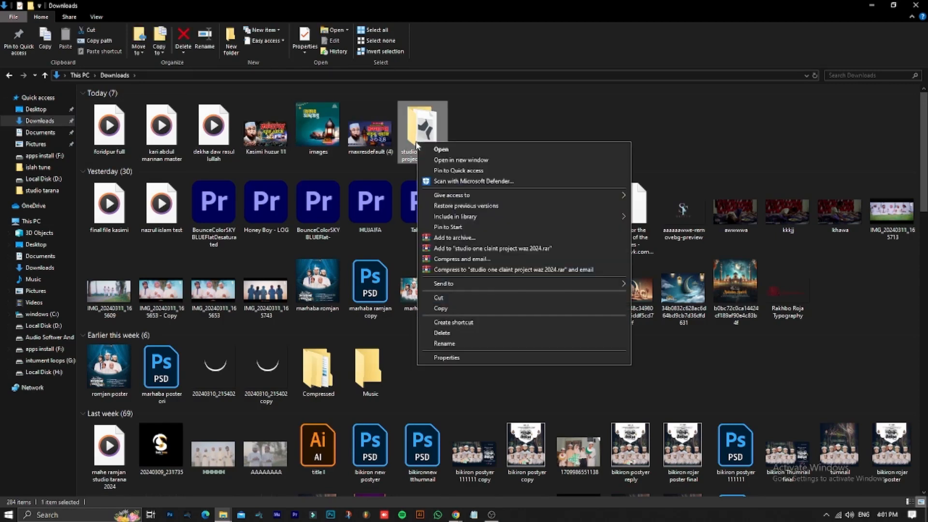
click(451, 238)
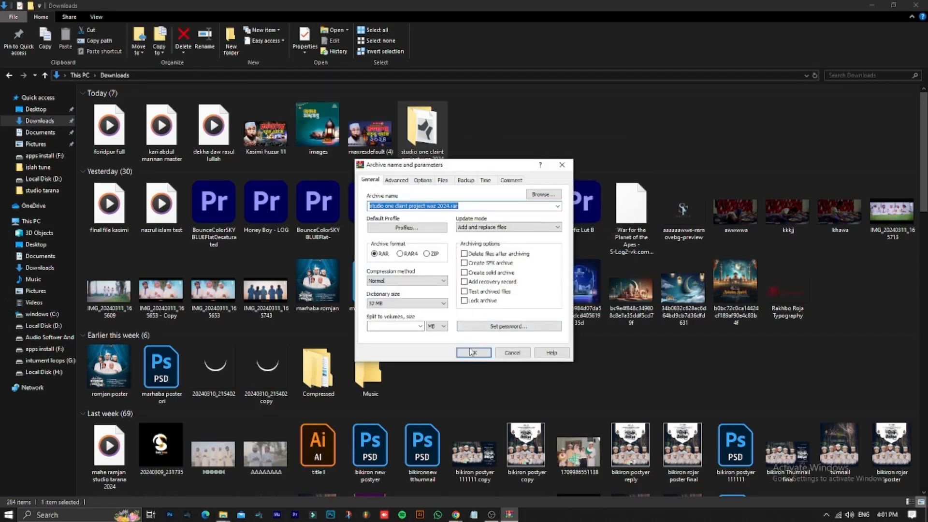
click(472, 354)
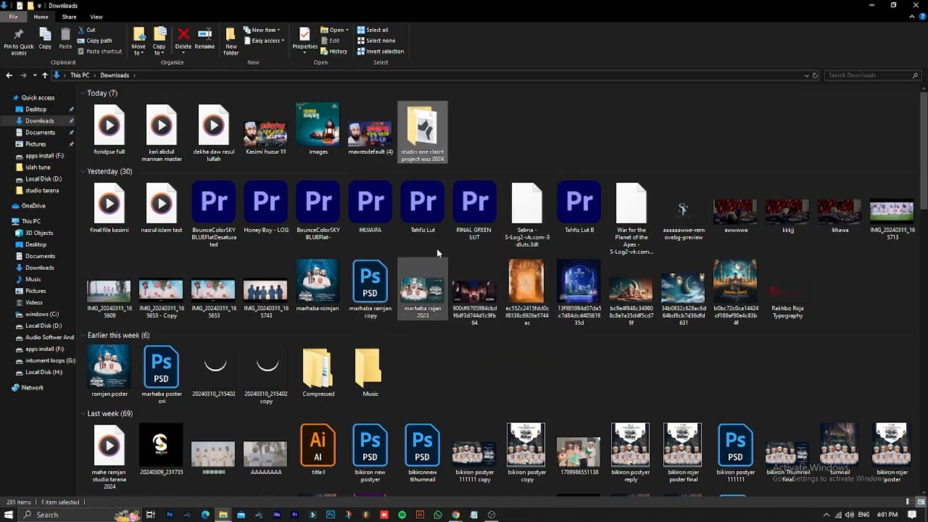
click(128, 142)
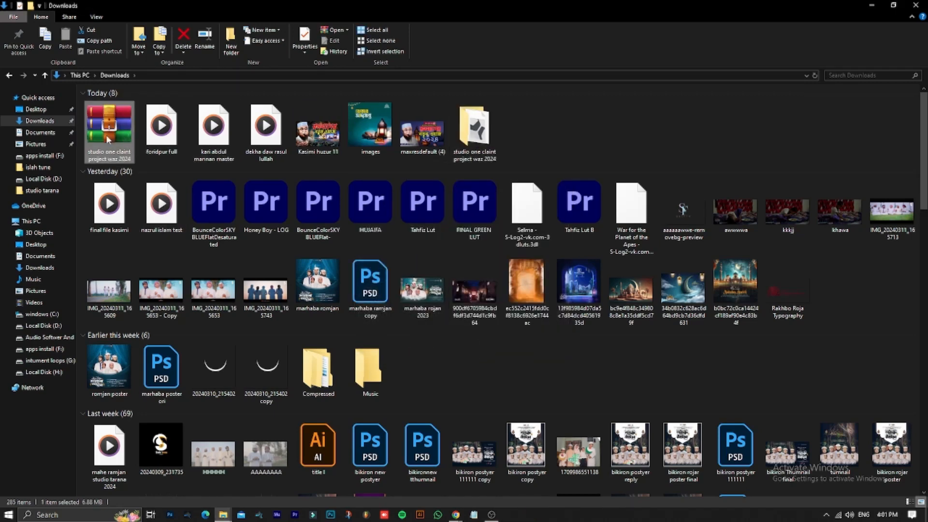
click(438, 515)
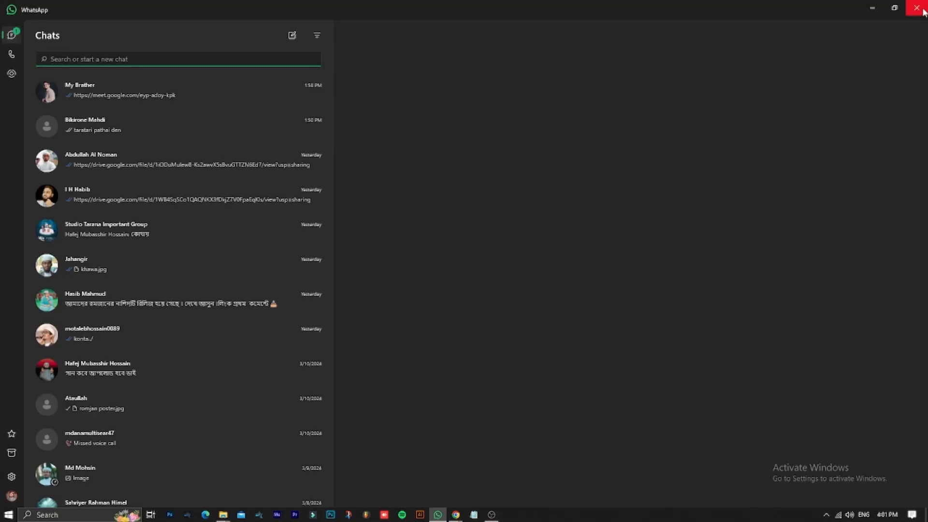
click(923, 13)
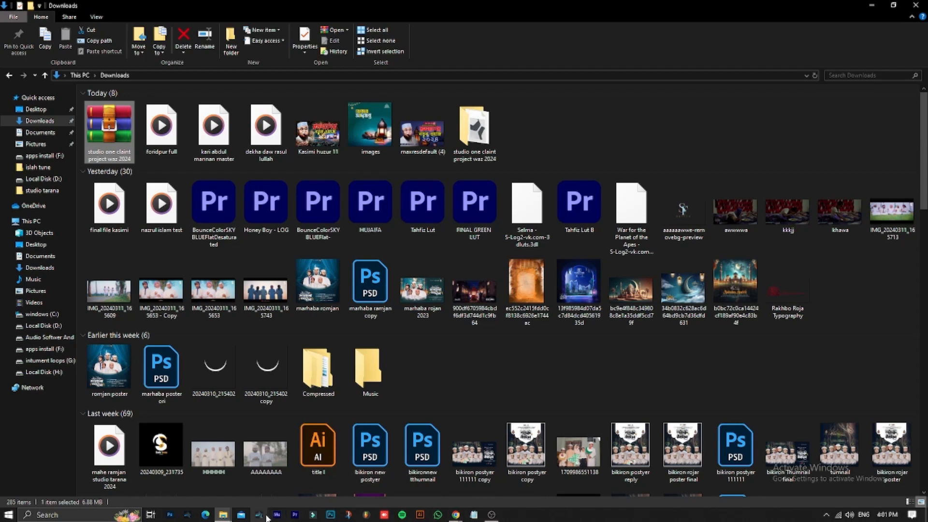
right_click(114, 139)
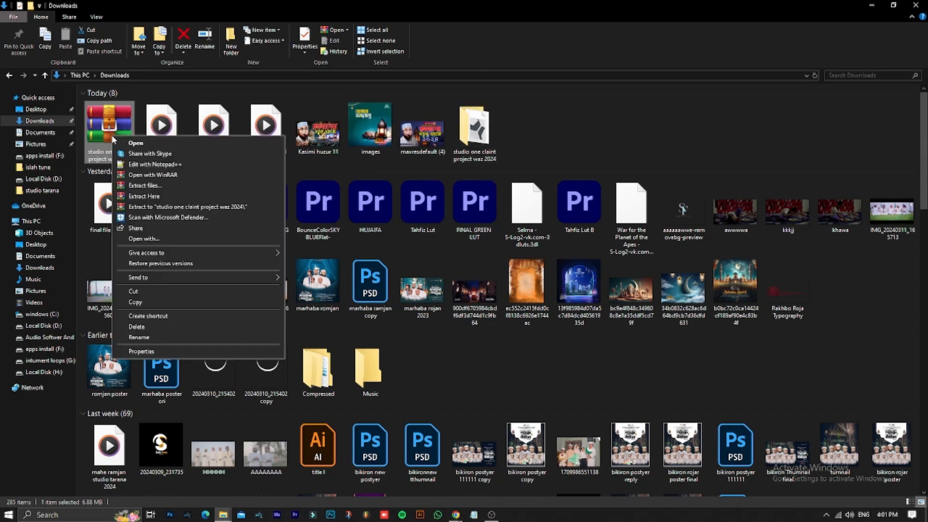
click(650, 111)
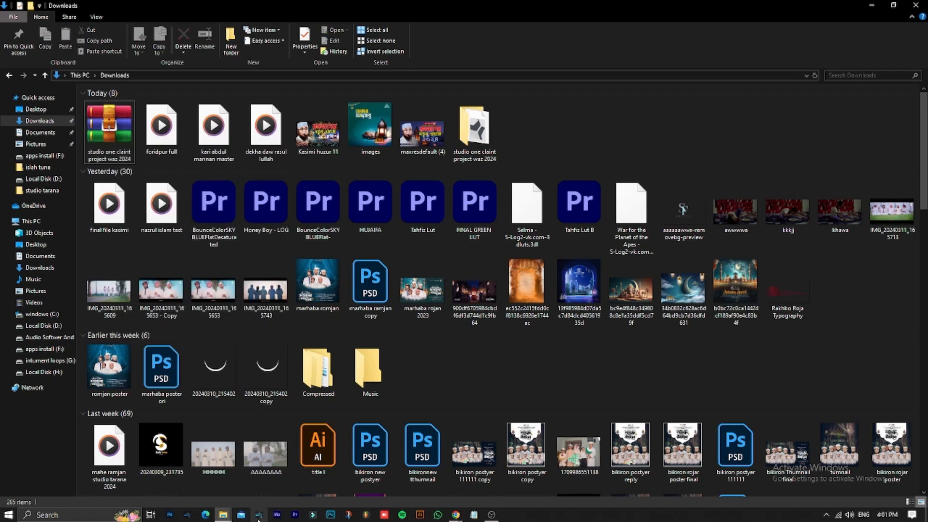
right_click(109, 138)
click(581, 142)
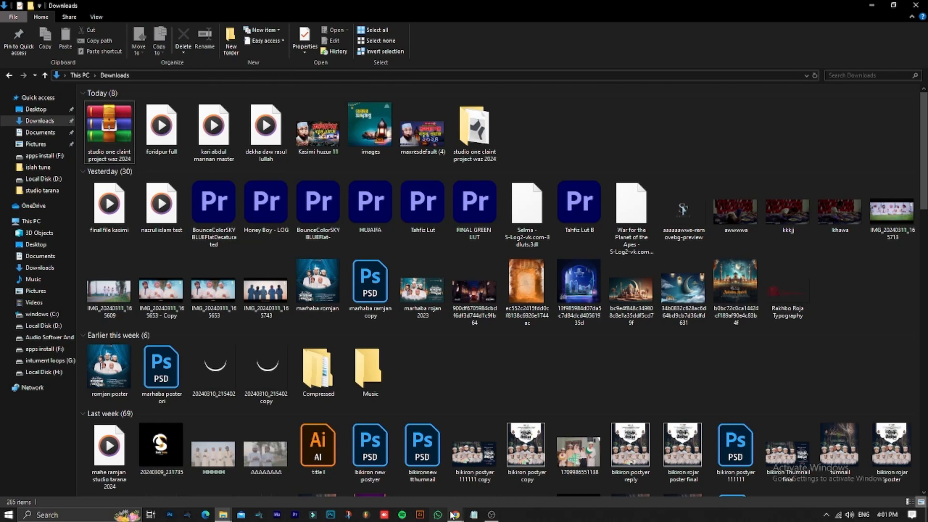
Step: Switch to WhatsApp Web in Chrome and send the "studio one claint project waz 2024" archive as a document in the current chat
mouse_move(453, 514)
click(396, 488)
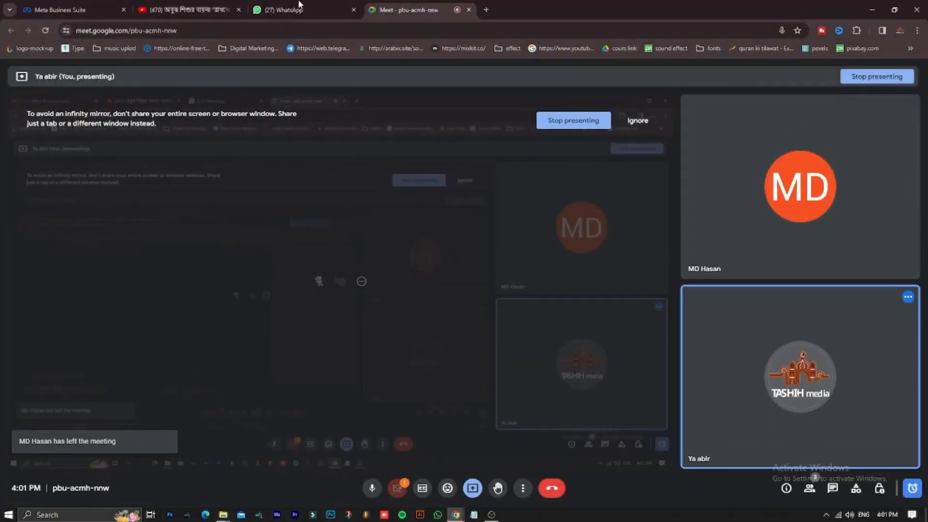
click(300, 7)
click(347, 483)
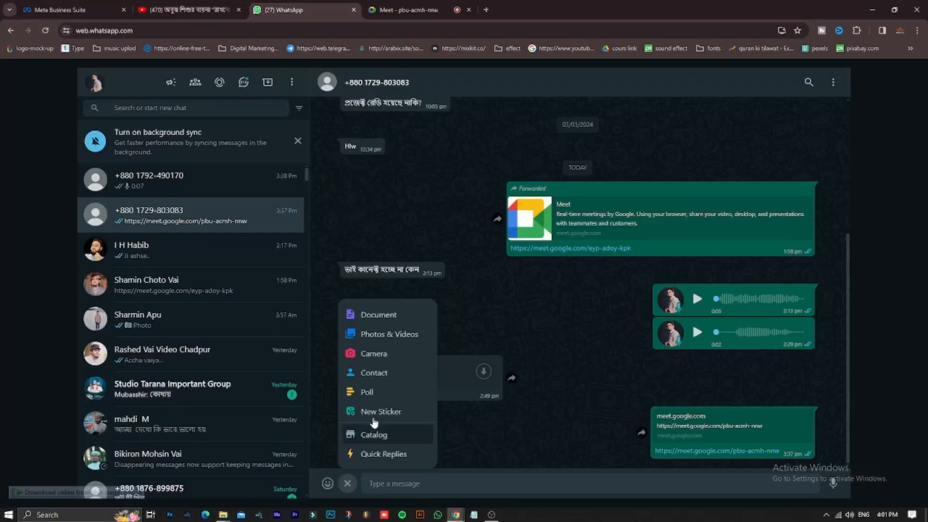
click(382, 316)
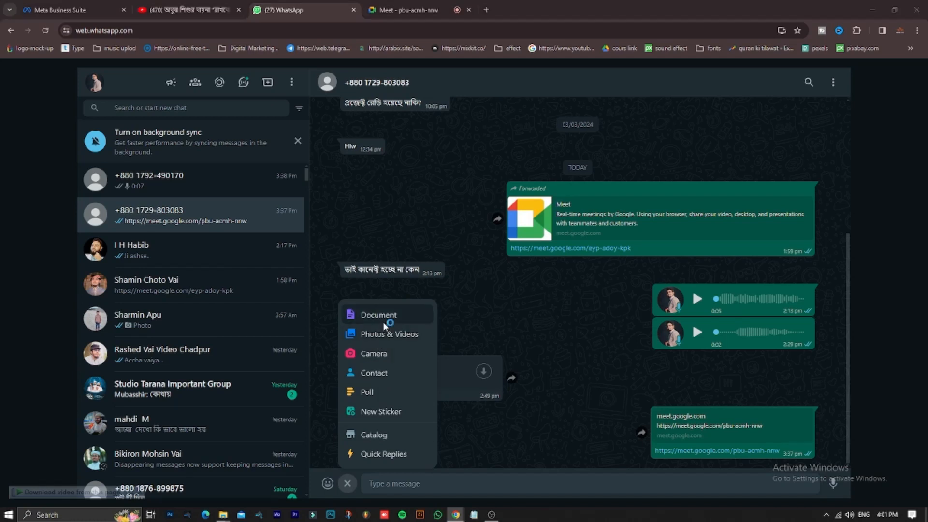
click(110, 94)
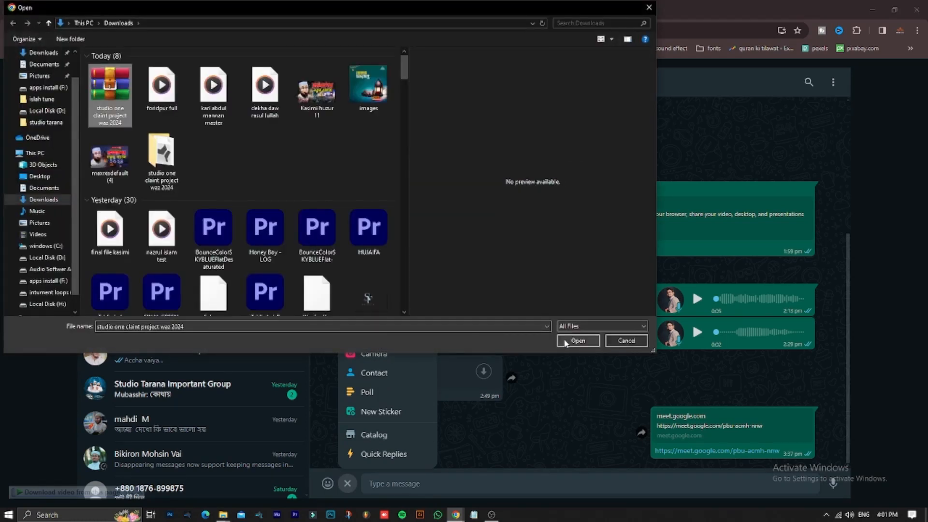
click(577, 341)
click(826, 474)
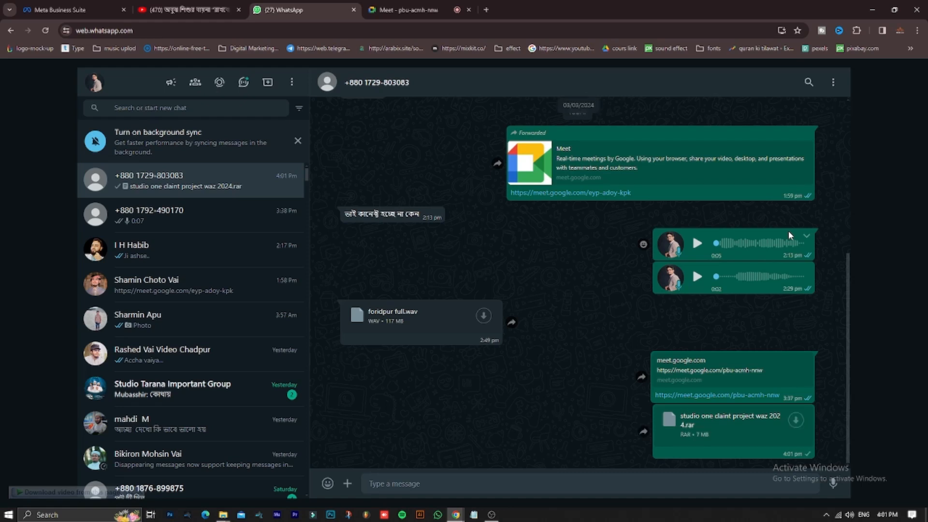
Step: Return to File Explorer, open the song file in the "studio one claint project waz 2024" folder, and dismiss the Studio One activation window
click(872, 9)
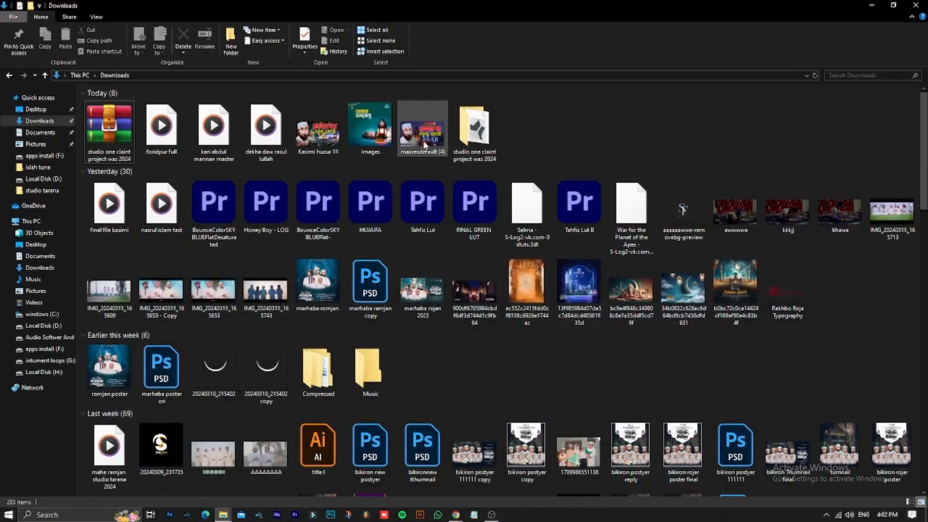
double_click(475, 130)
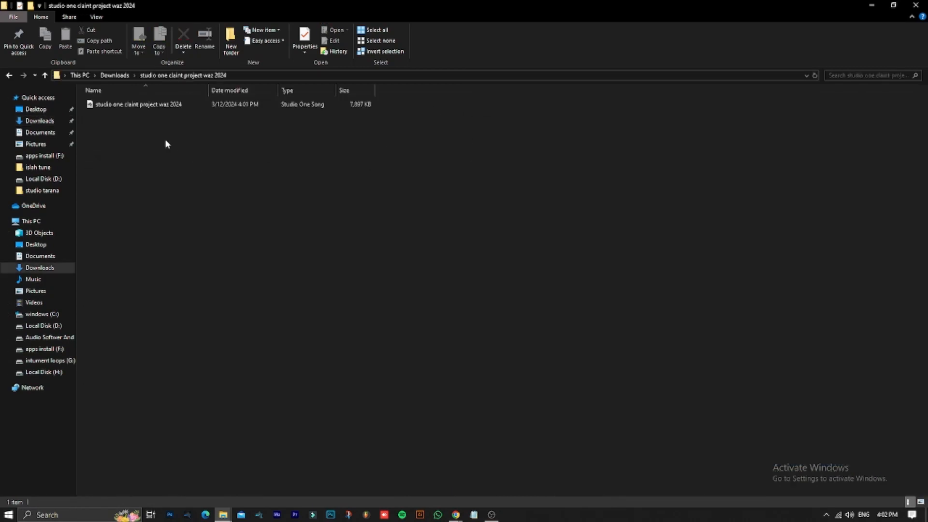
click(97, 105)
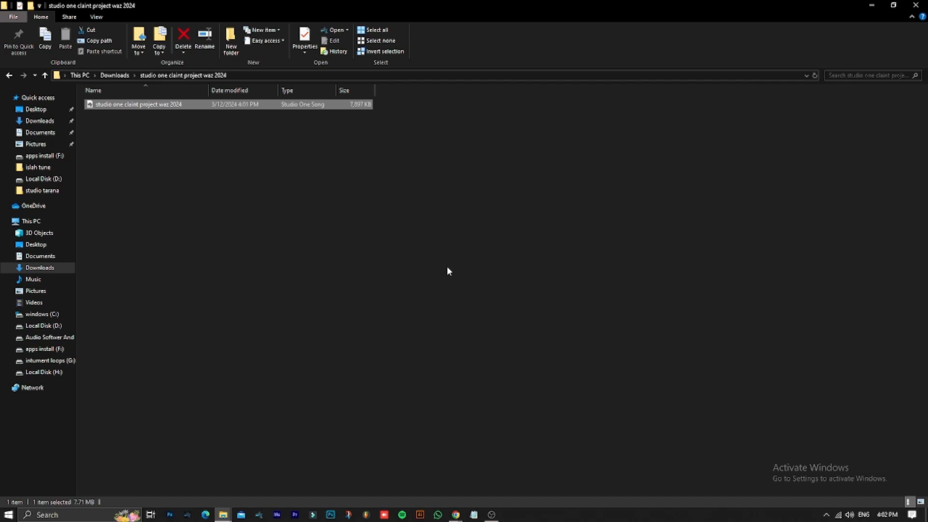
key(Return)
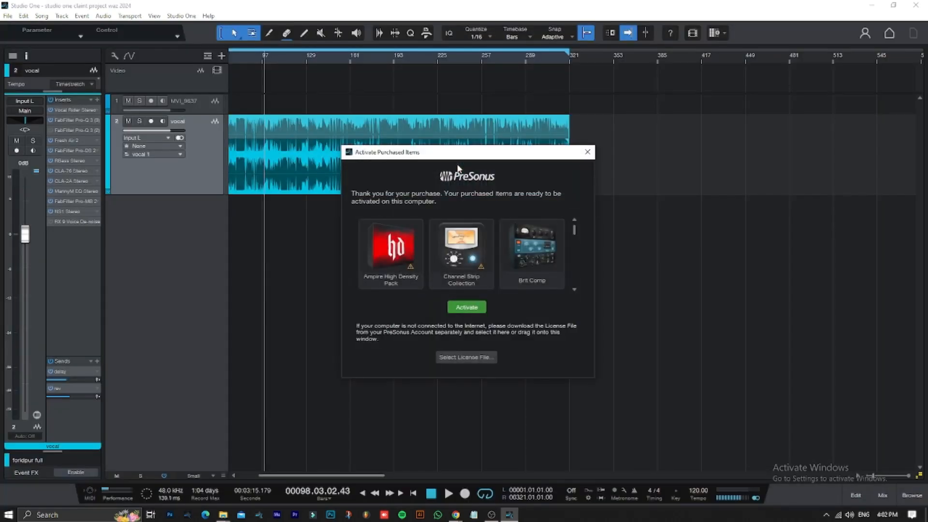
click(587, 152)
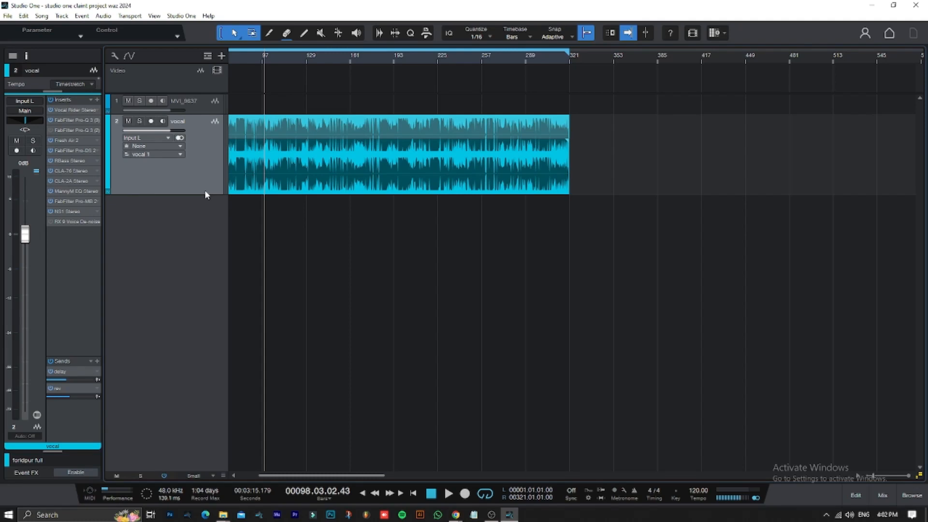
Step: Look over the MVI_9637 and Video tracks in the reopened song, and answer the prompt about creating an audio track from the video's sound
click(206, 102)
click(205, 86)
click(209, 101)
click(206, 80)
click(210, 103)
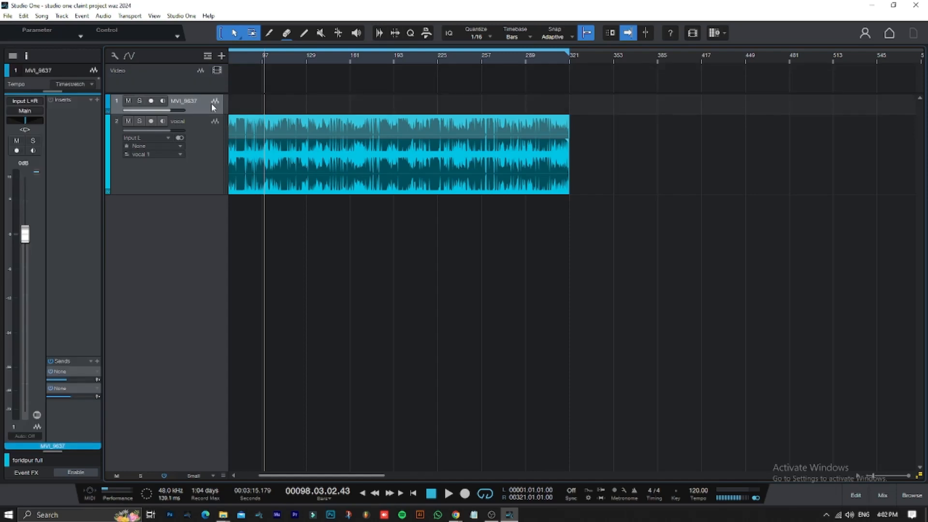
click(196, 85)
click(204, 101)
click(195, 79)
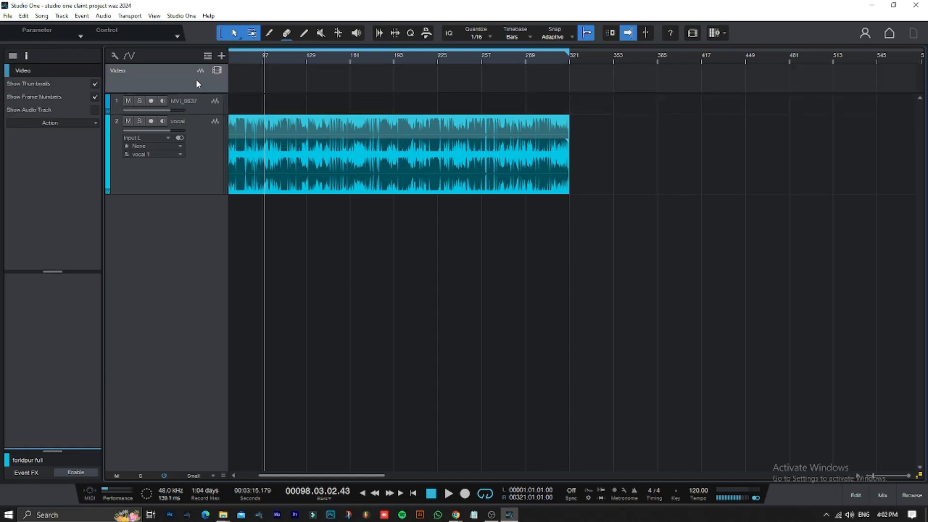
click(205, 101)
click(203, 73)
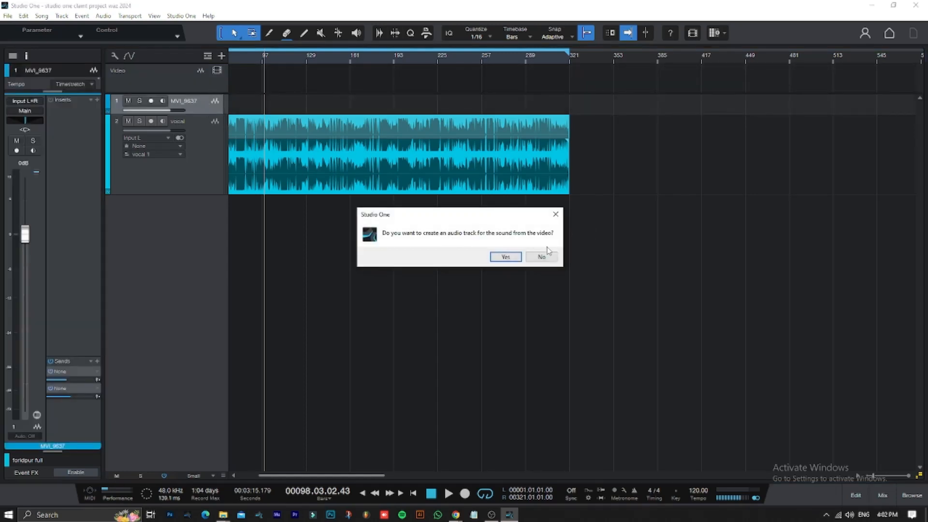
click(506, 257)
Step: Close Studio One and go back up to the Downloads folder in File Explorer
click(922, 4)
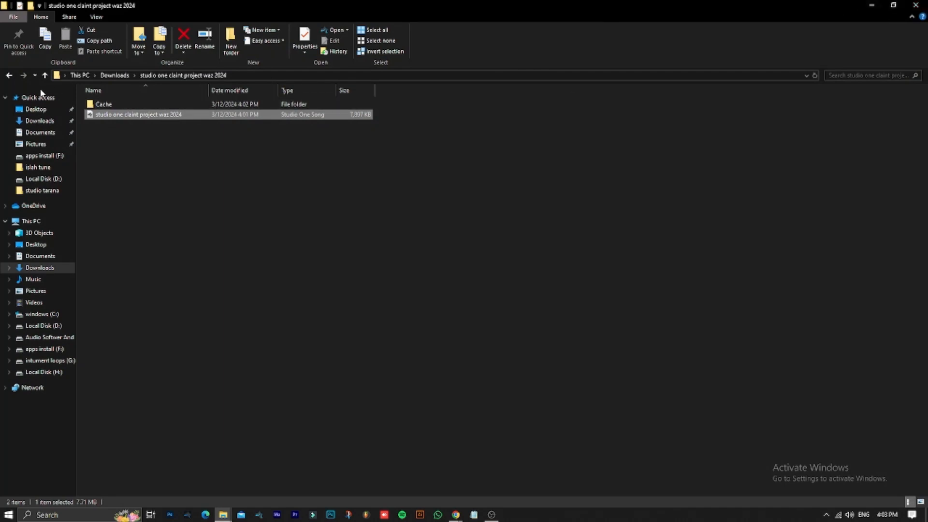
click(45, 76)
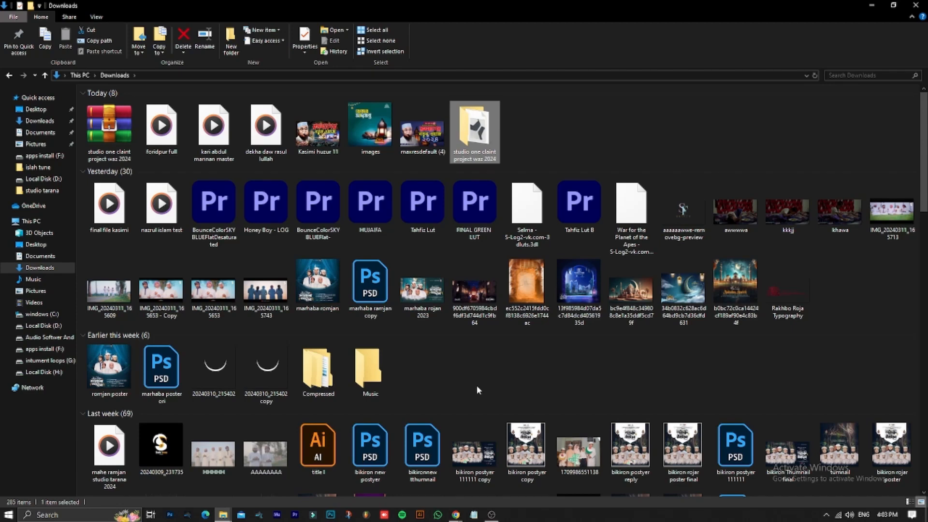
Step: Switch to the OBS Studio window
click(491, 514)
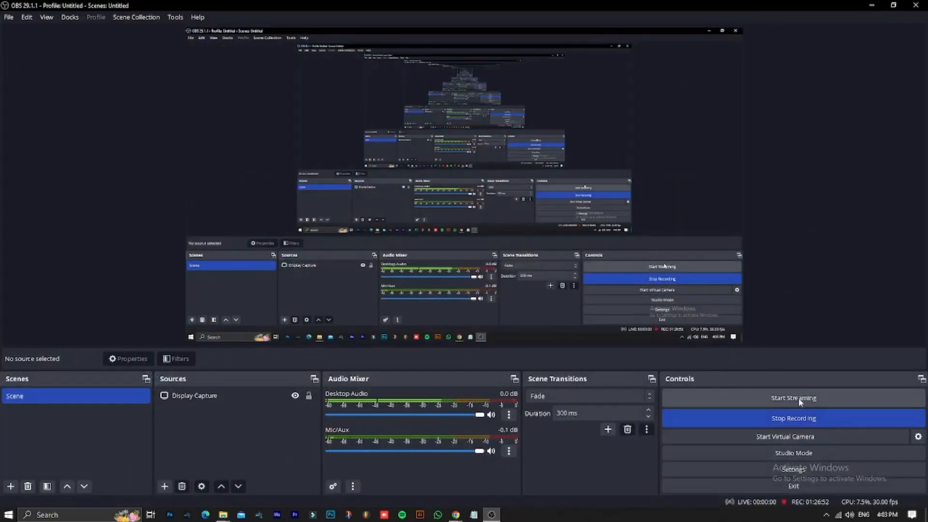